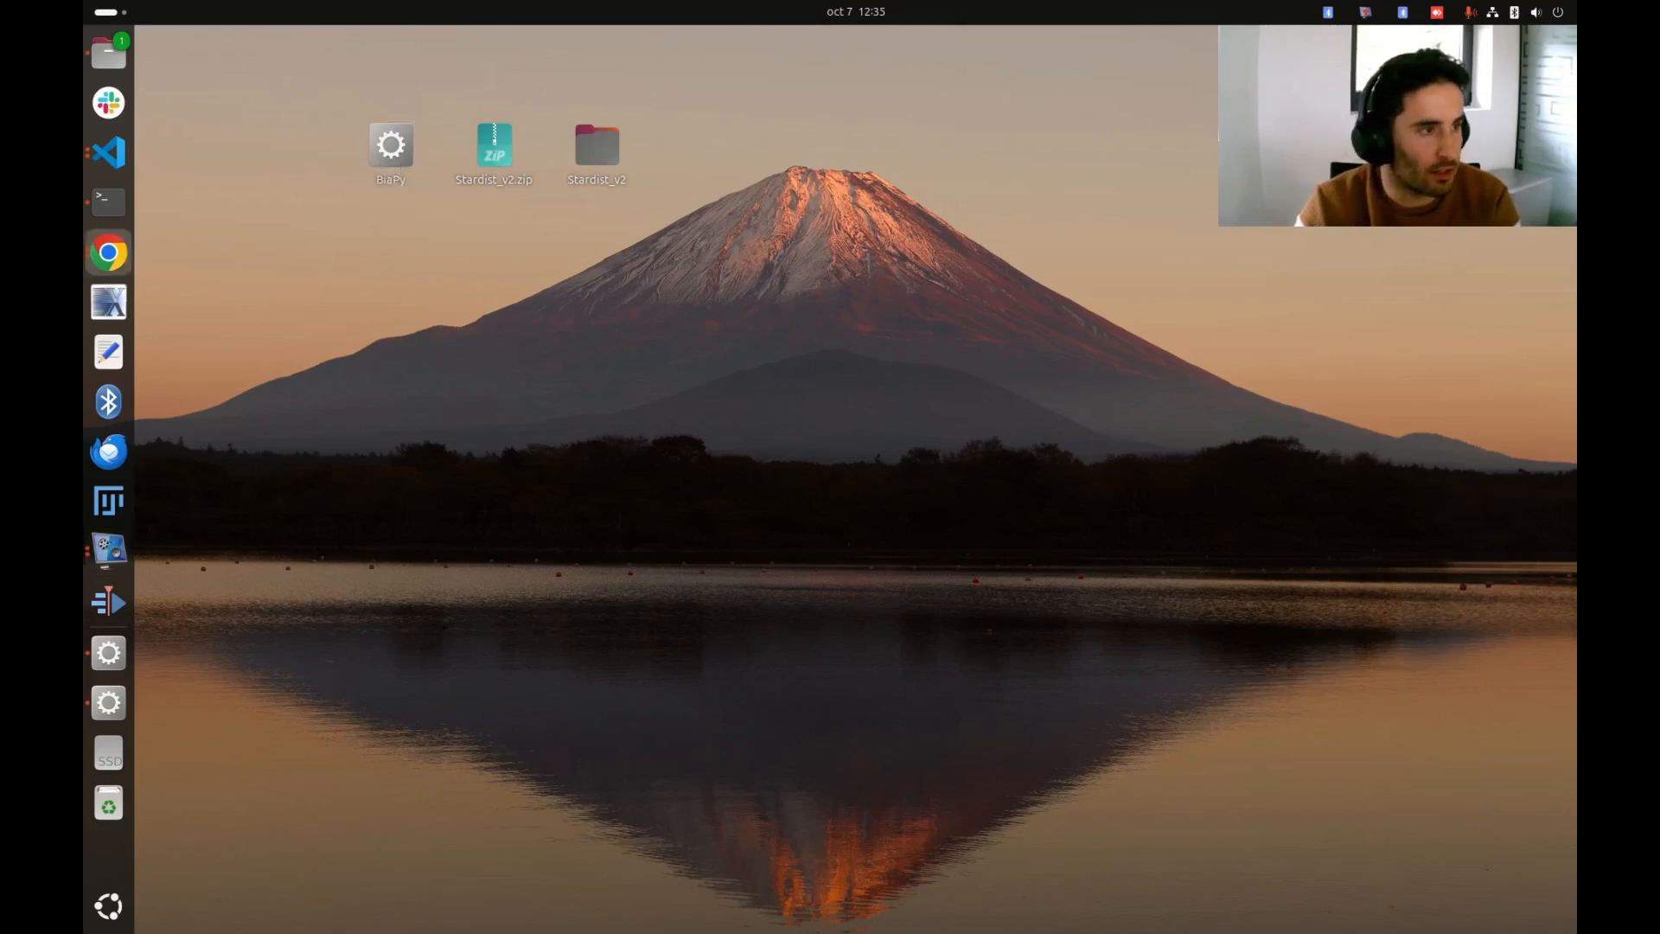
Switch to Chrome and look over the GUI download section of the BiaPy homepage, then move the browser out of view.
{"action": "left_click", "coordinate": [108, 253]}
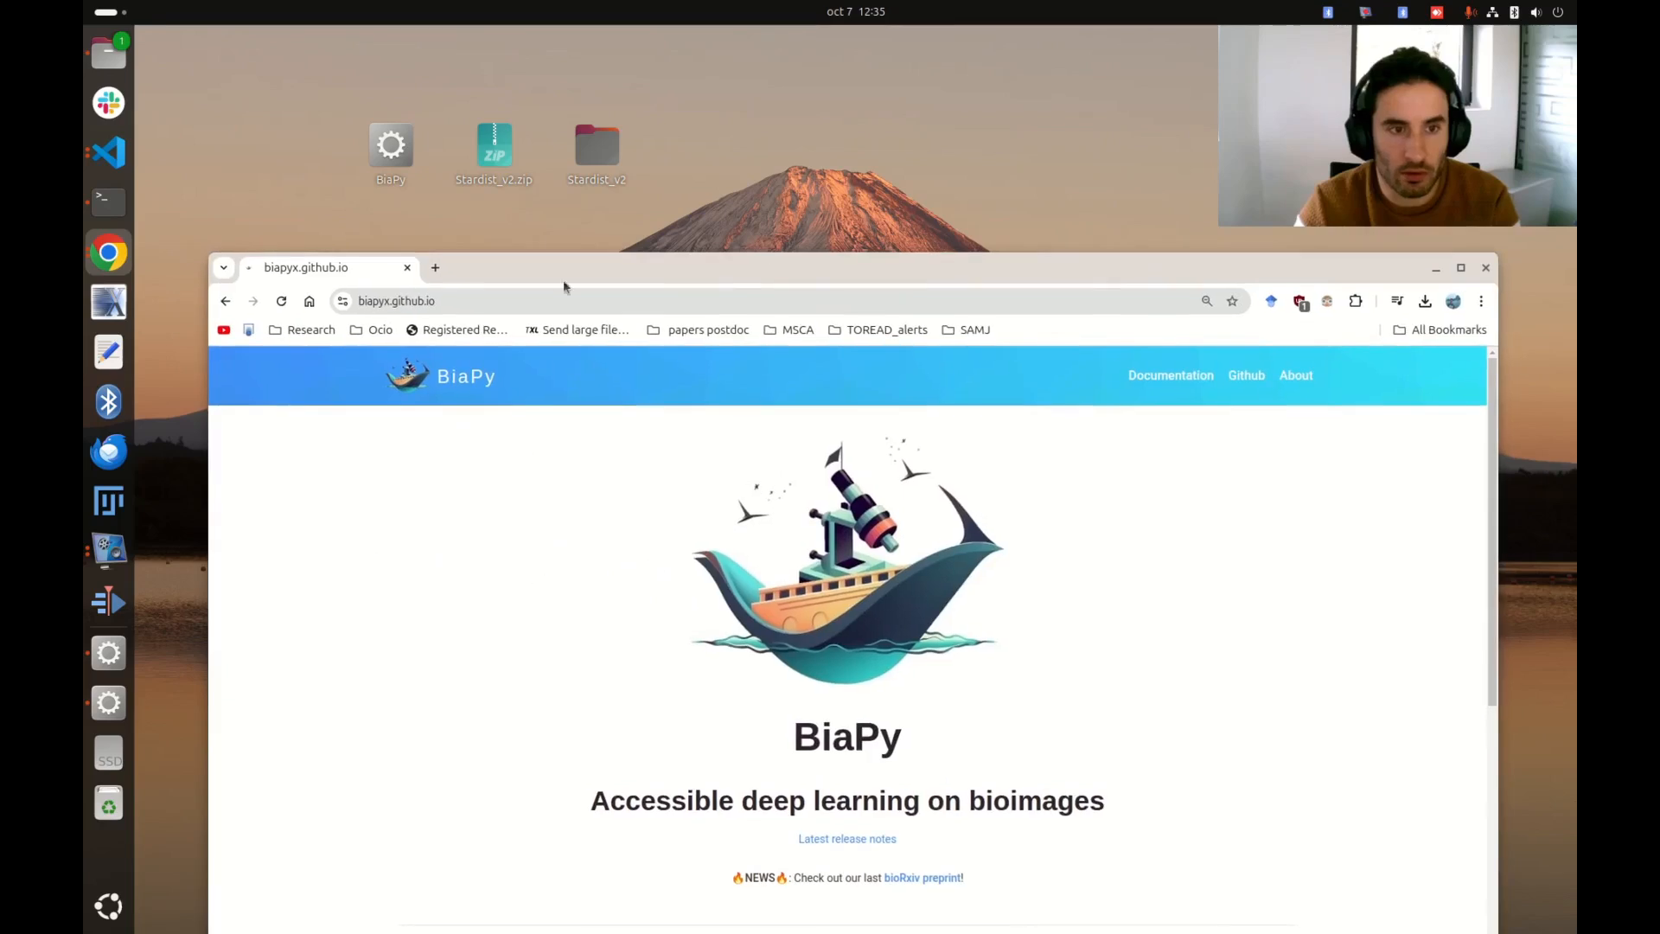
{"action": "scroll", "coordinate": [616, 631], "scroll_direction": "down", "scroll_amount": 5}
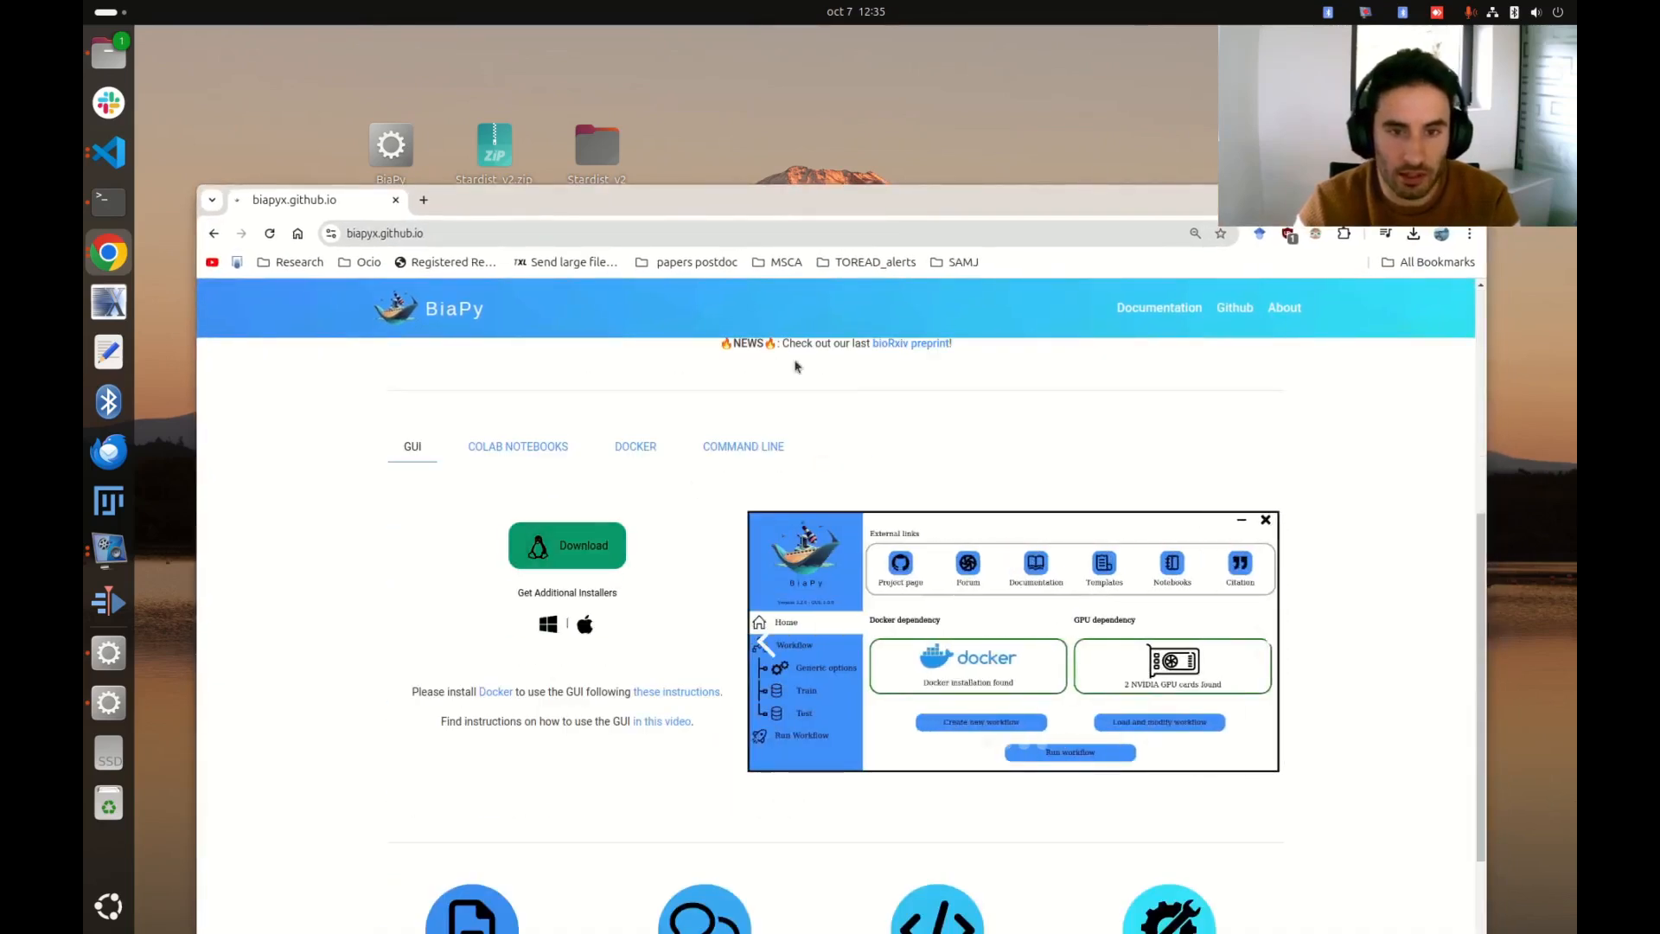
{"action": "left_click_drag", "start_coordinate": [774, 215], "coordinate": [0, 136]}
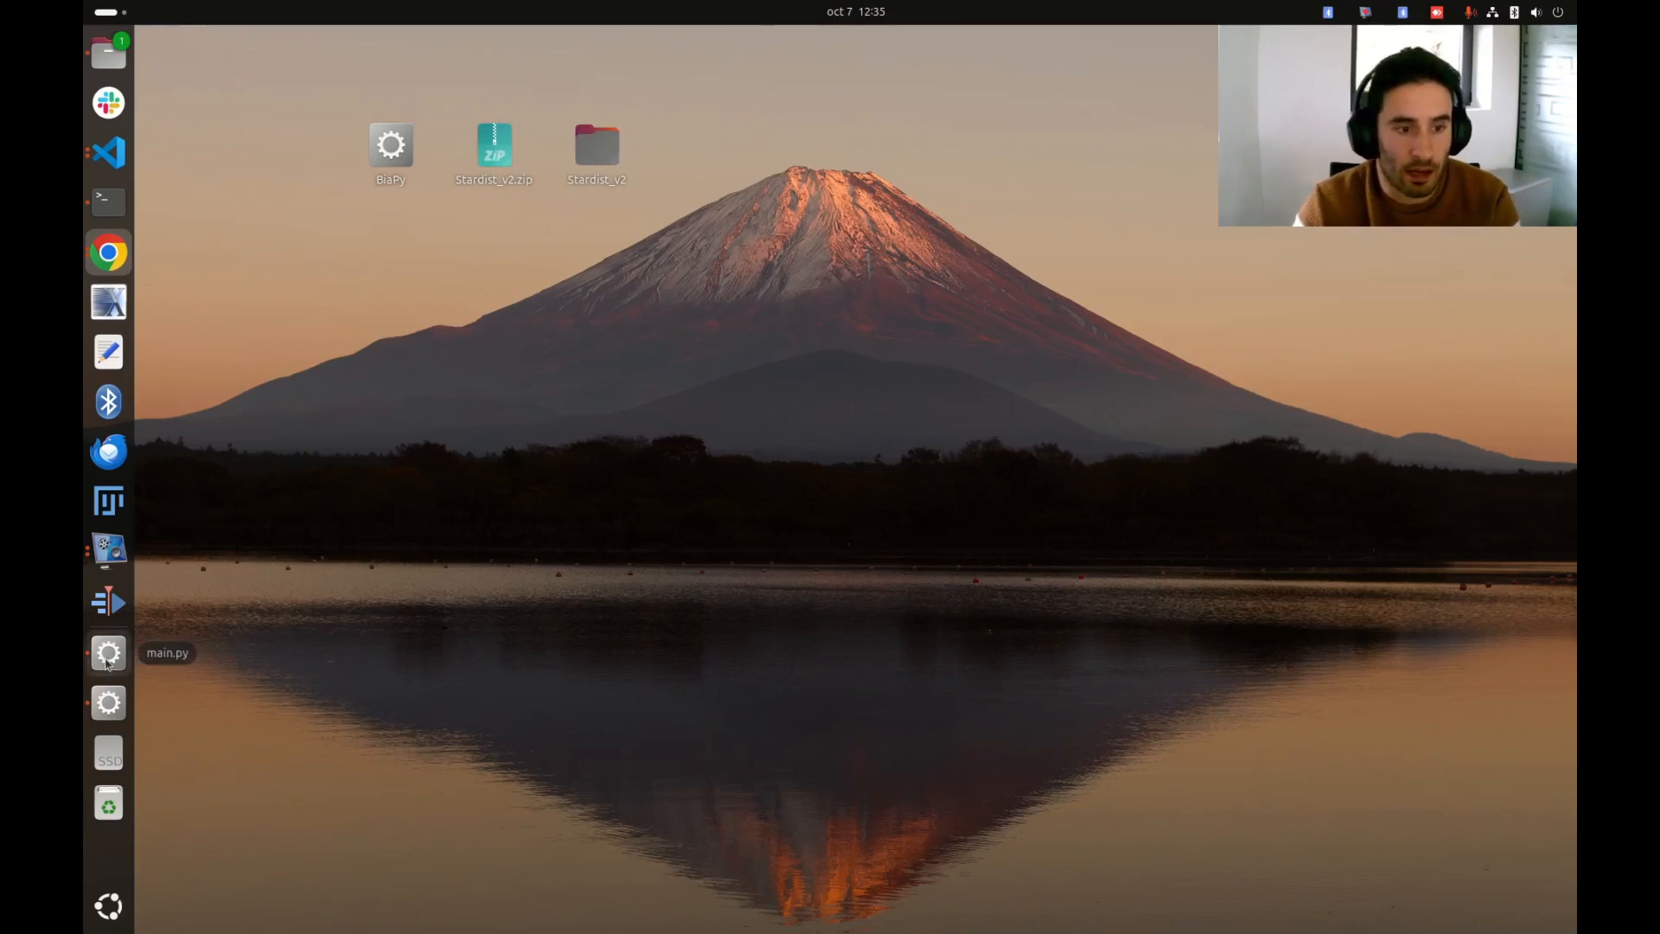
Switch to the BiaPy application and show its workflow selection.
{"action": "left_click", "coordinate": [109, 702]}
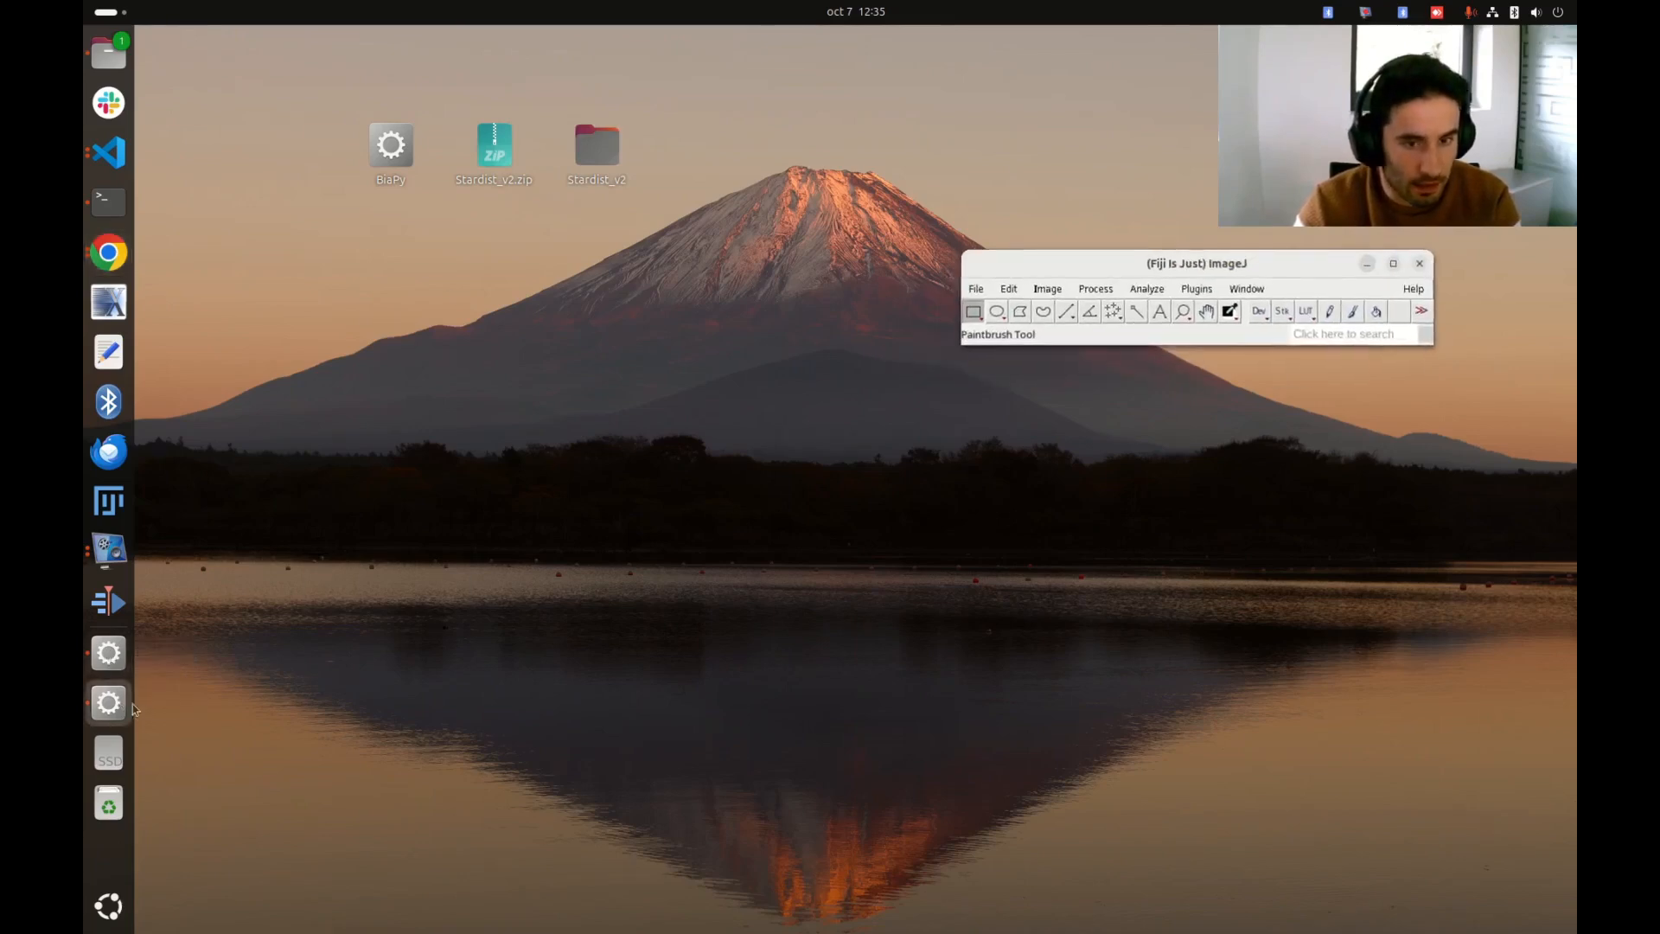
{"action": "left_click", "coordinate": [1370, 262]}
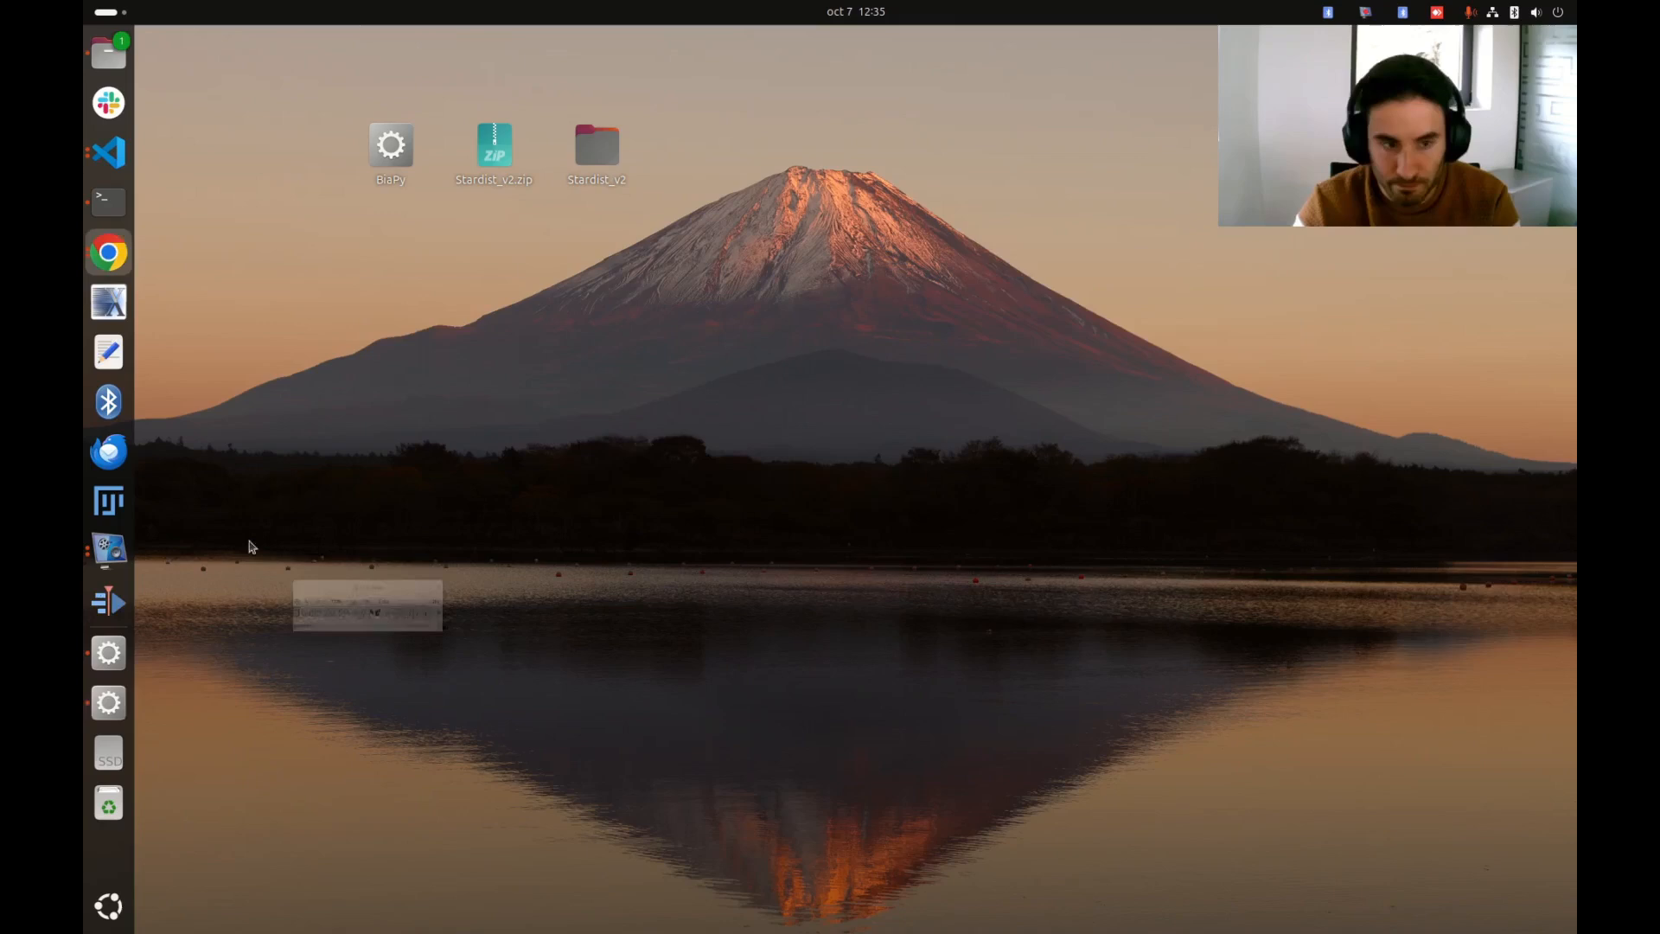
{"action": "left_click", "coordinate": [109, 653]}
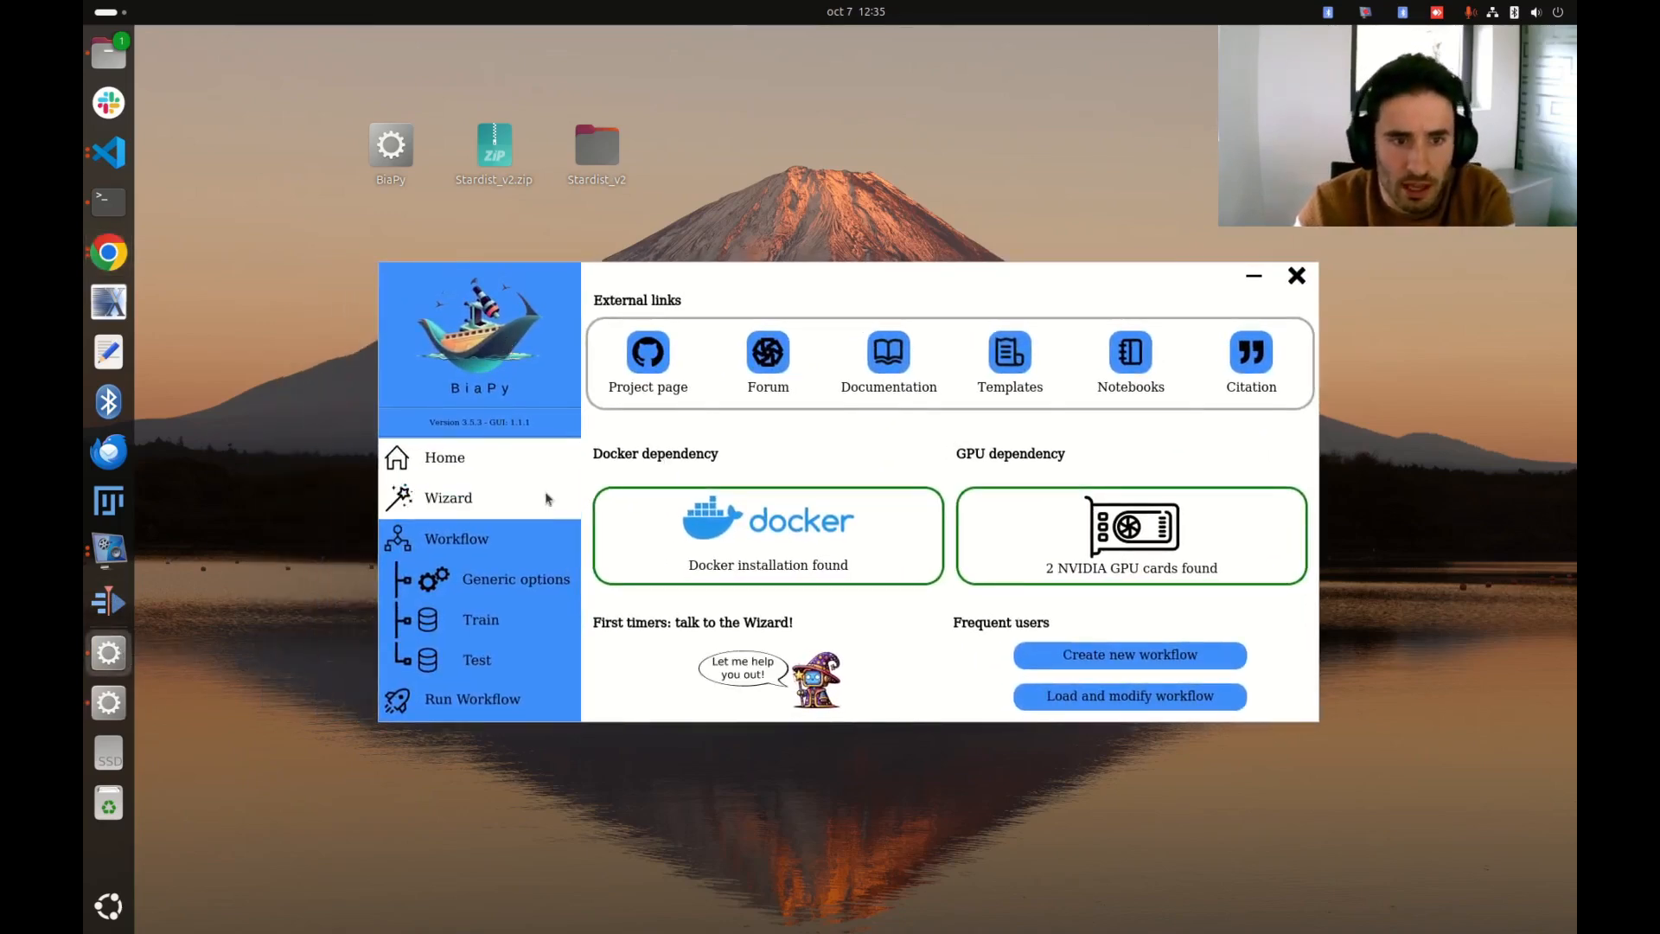
{"action": "left_click", "coordinate": [486, 550]}
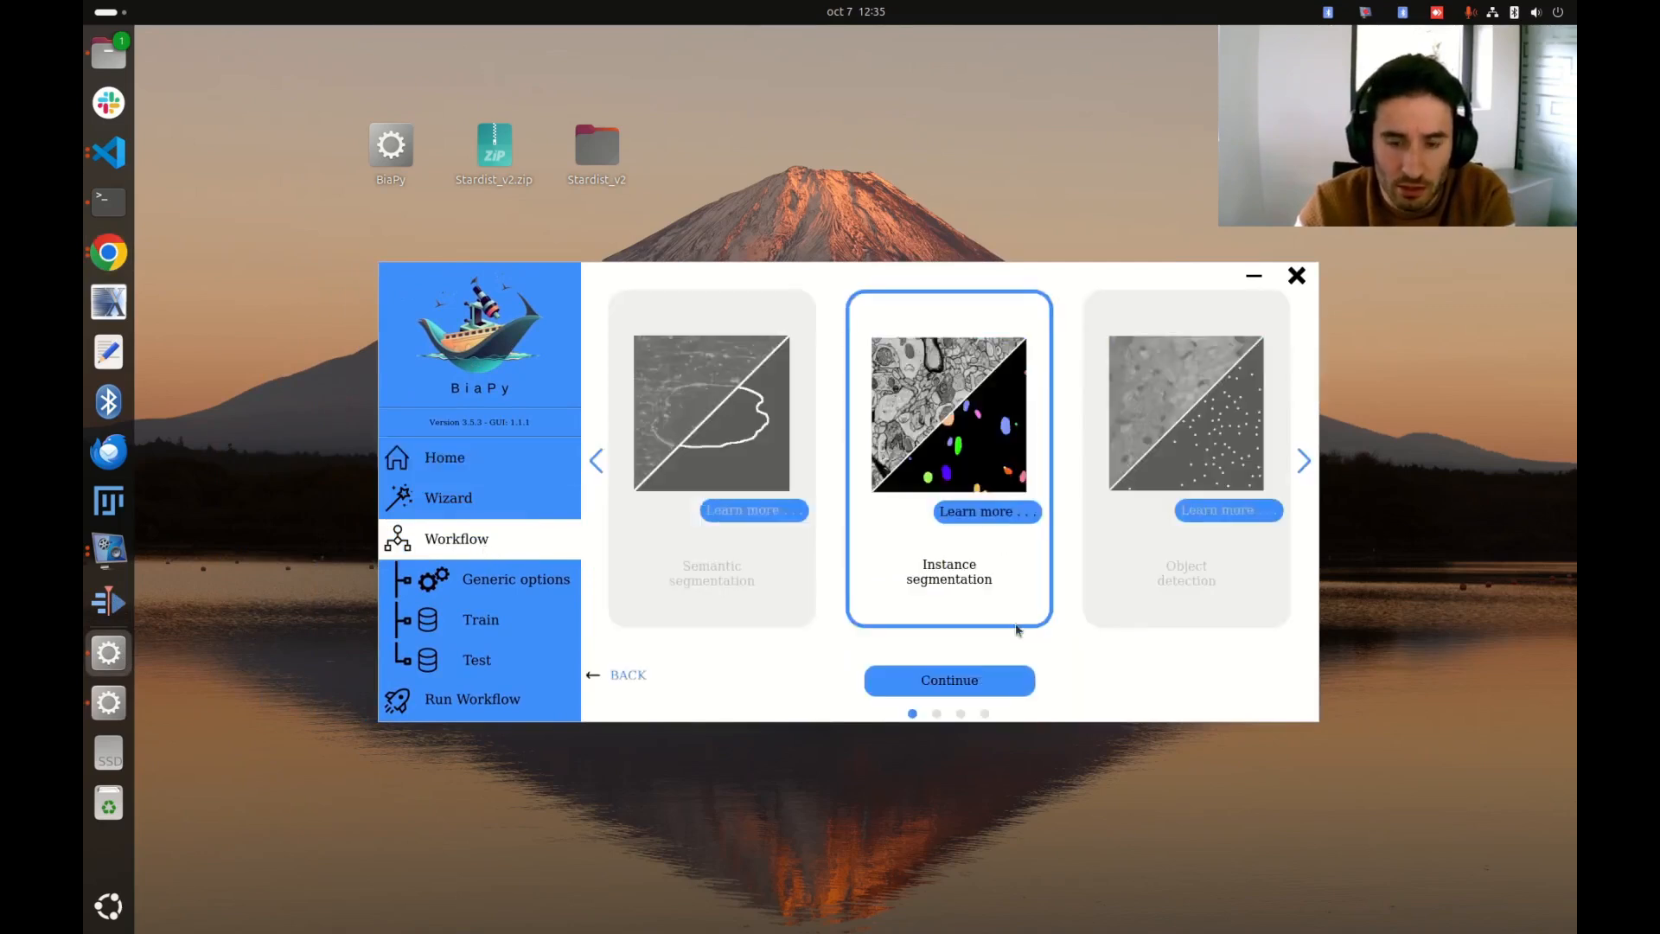
Read the instance segmentation workflow information, including its inputs, outputs and ready-to-use examples, and close it.
{"action": "left_click", "coordinate": [997, 517]}
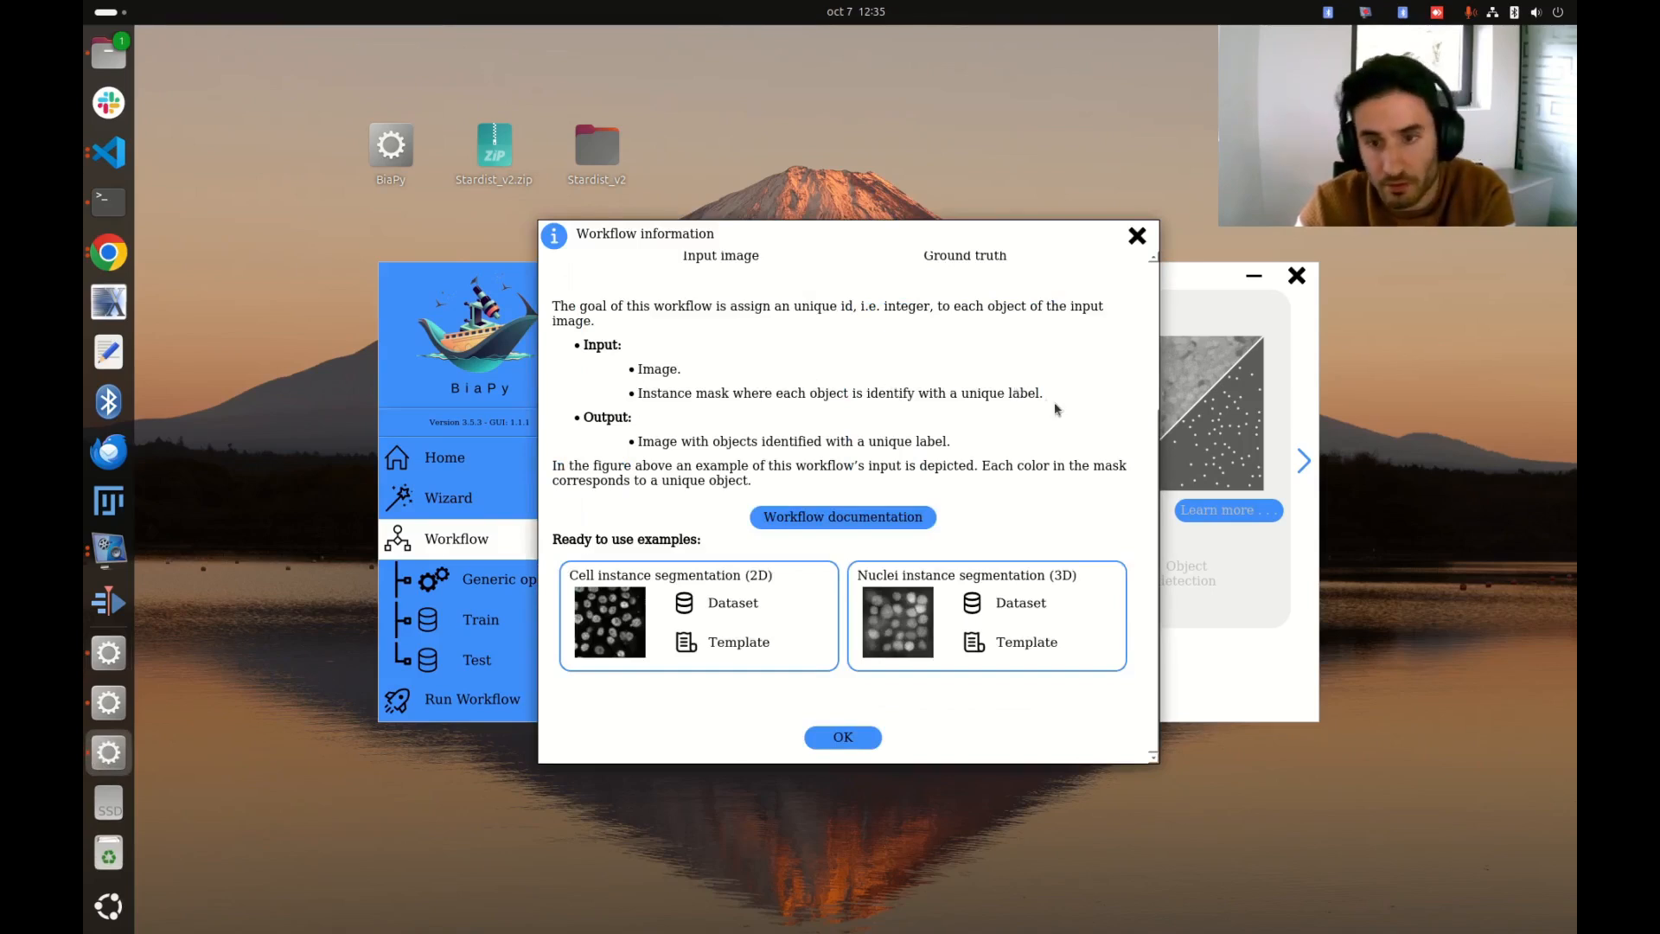
{"action": "scroll", "coordinate": [1048, 400], "scroll_direction": "up", "scroll_amount": 1}
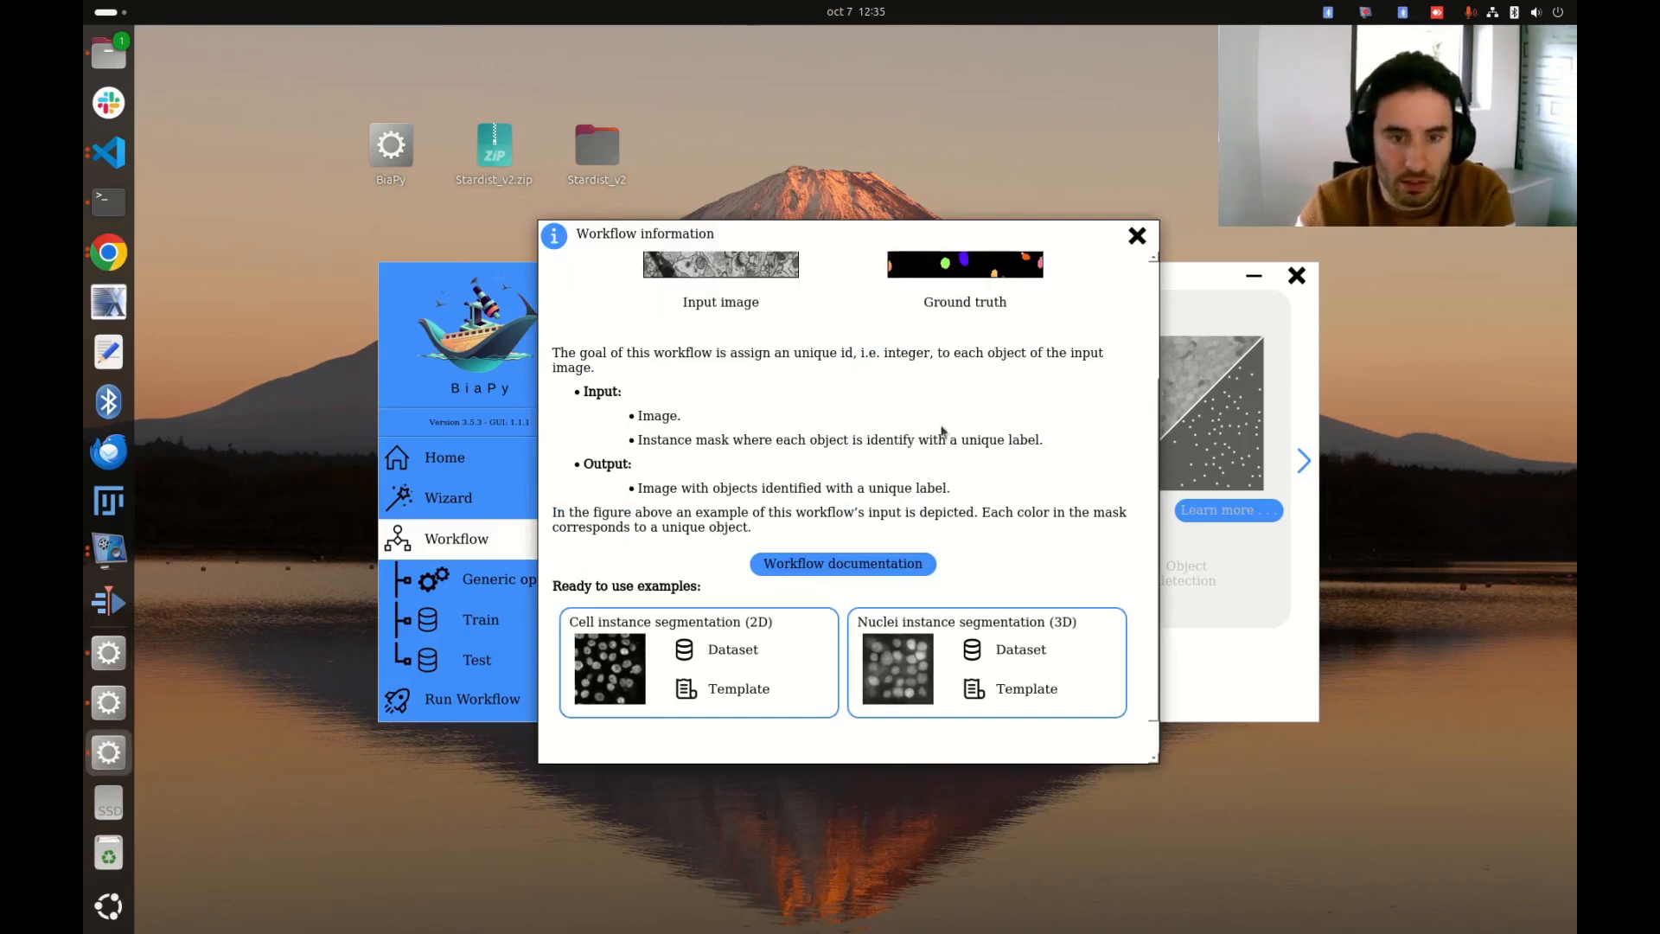
{"action": "scroll", "coordinate": [951, 436], "scroll_direction": "up", "scroll_amount": 1}
{"action": "scroll", "coordinate": [795, 531], "scroll_direction": "down", "scroll_amount": 2}
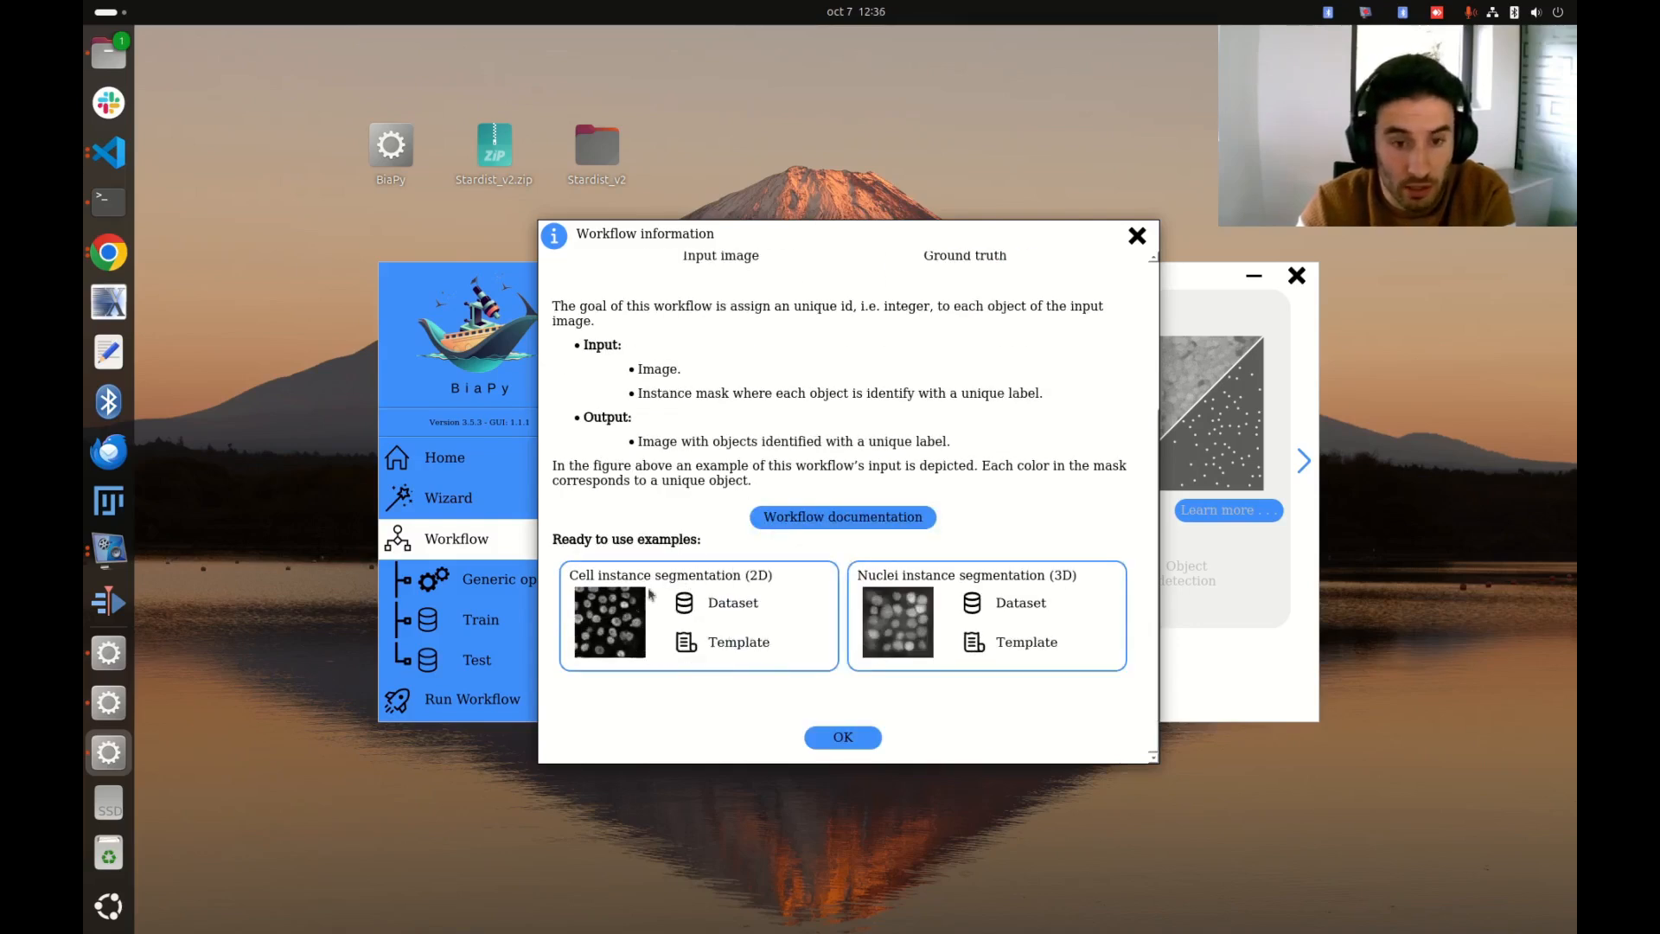
{"action": "left_click", "coordinate": [843, 739]}
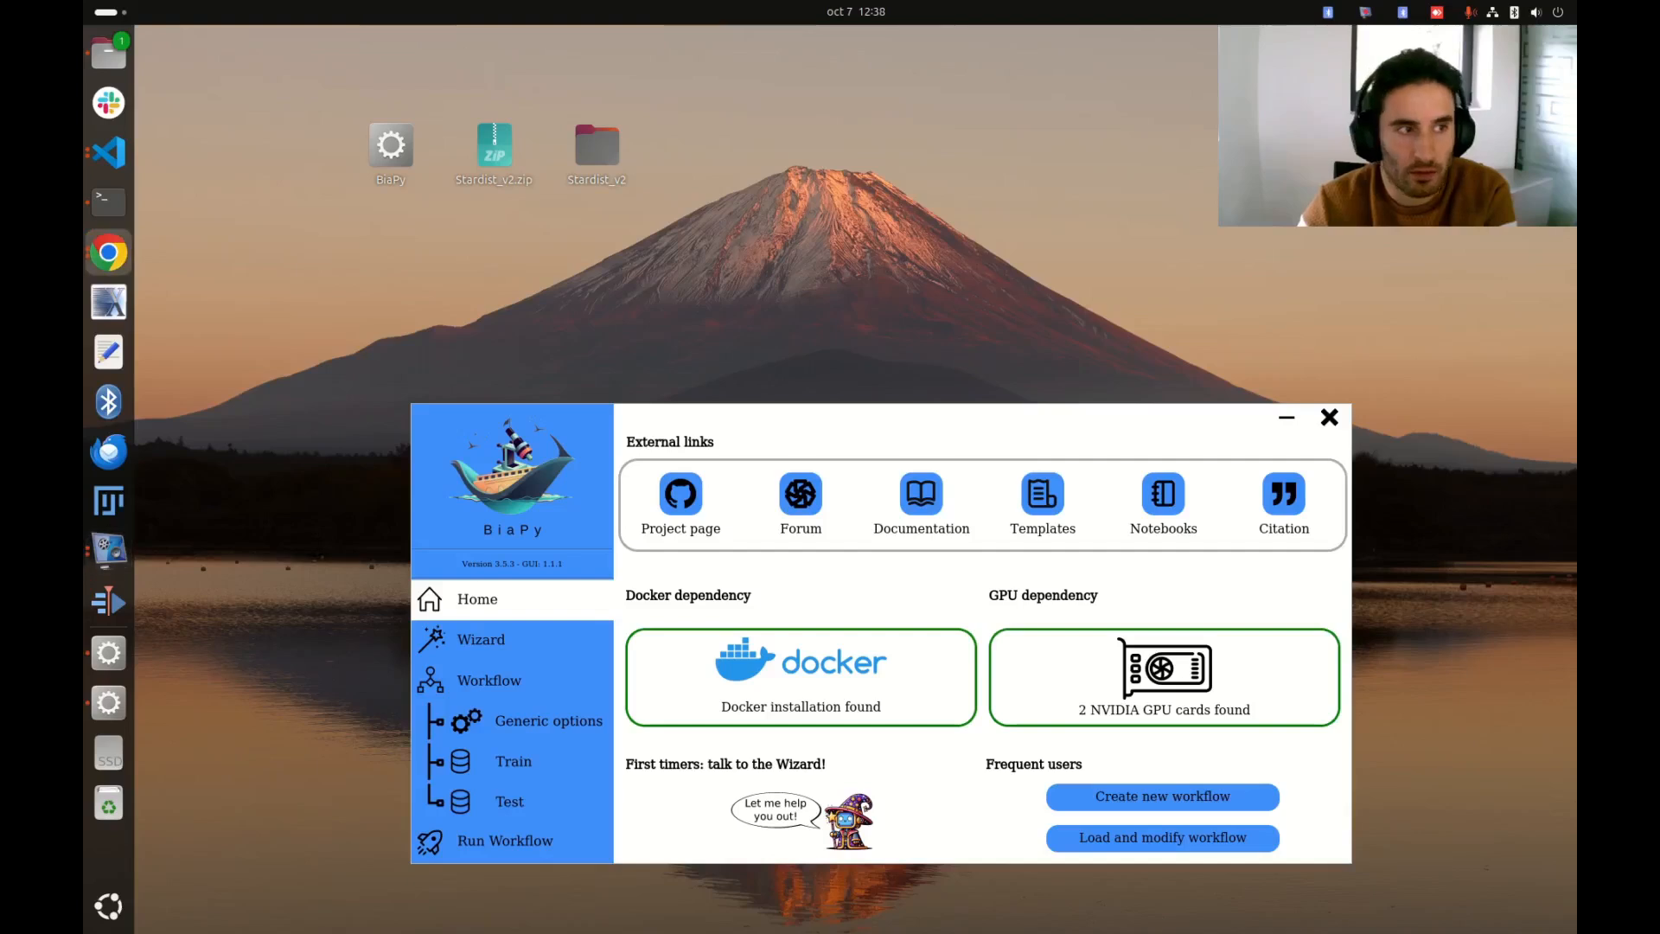
Bring the browser back and open the Instance segmentation workflow page in the BiaPy documentation.
{"action": "left_click_drag", "start_coordinate": [85, 138], "coordinate": [1004, 240]}
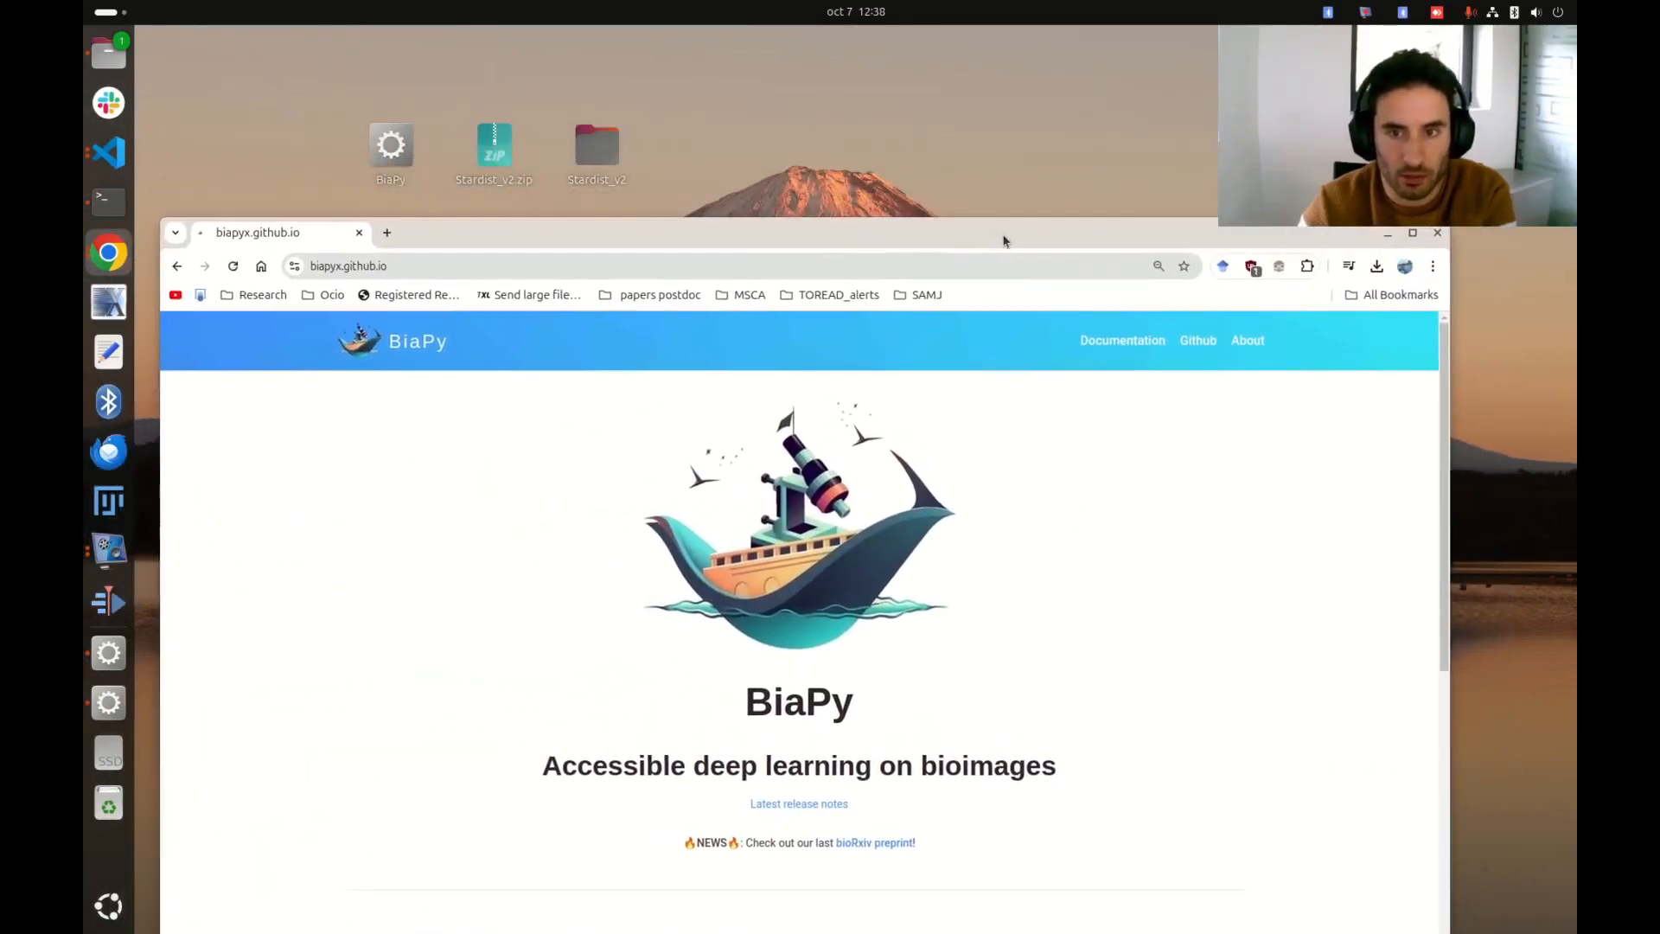
{"action": "left_click", "coordinate": [1122, 341]}
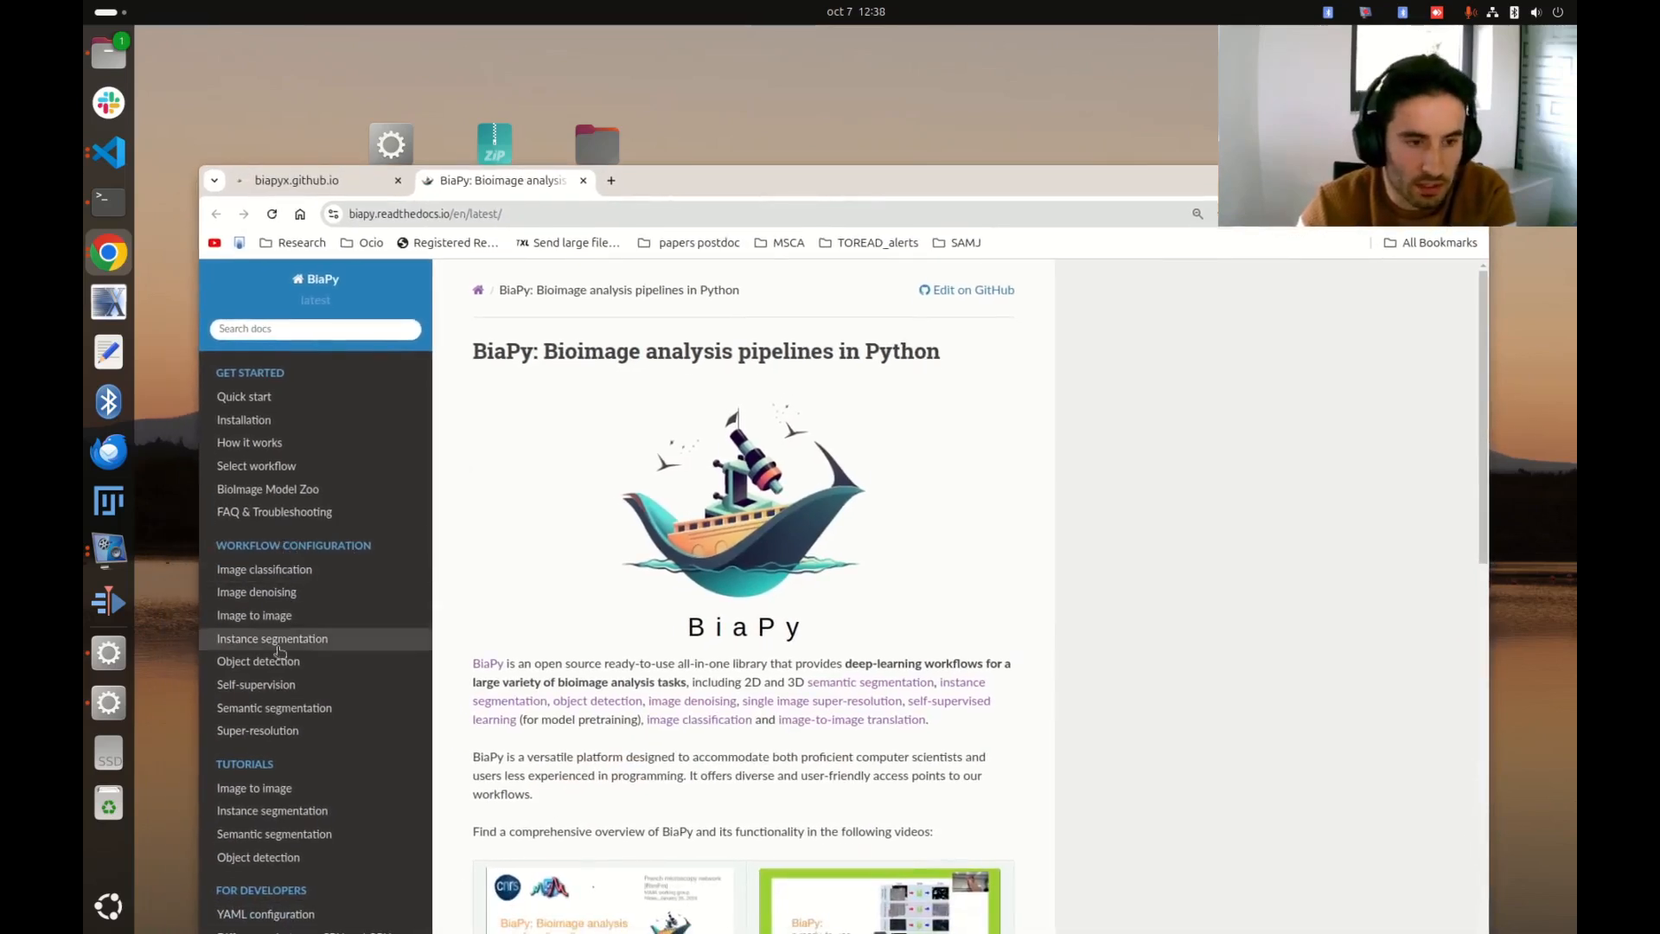
{"action": "left_click", "coordinate": [308, 642]}
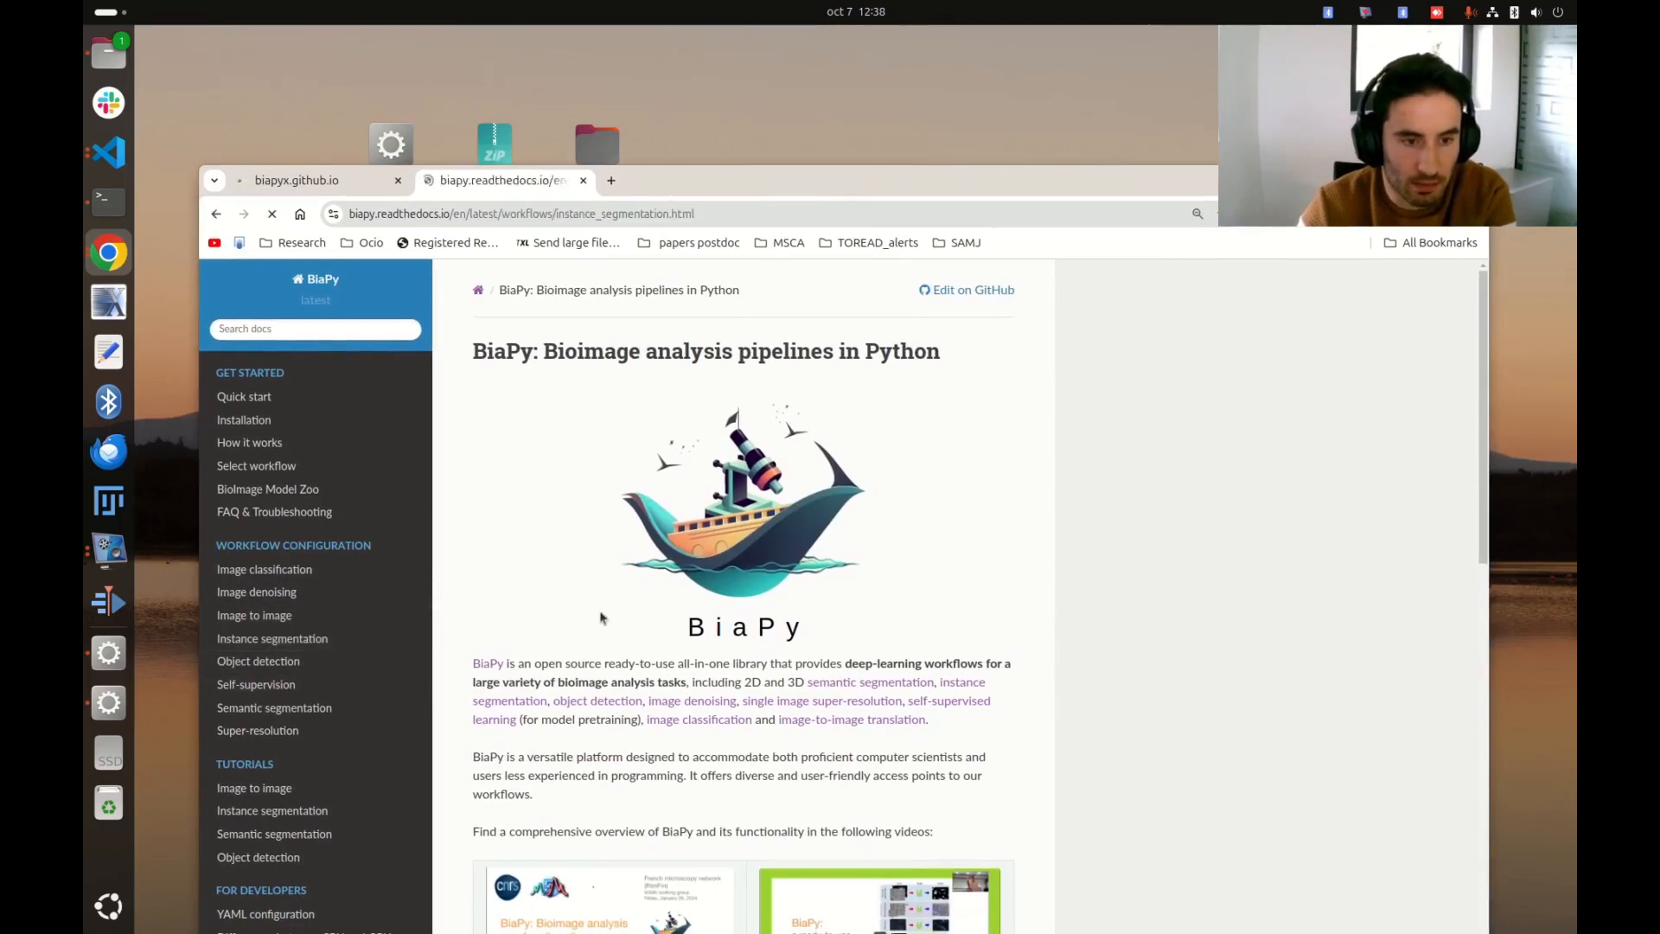
{"action": "left_click_drag", "start_coordinate": [891, 188], "coordinate": [869, 105]}
Examine the instance segmentation task description and its example images, then move the browser off the screen.
{"action": "scroll", "coordinate": [689, 521], "scroll_direction": "down", "scroll_amount": 1}
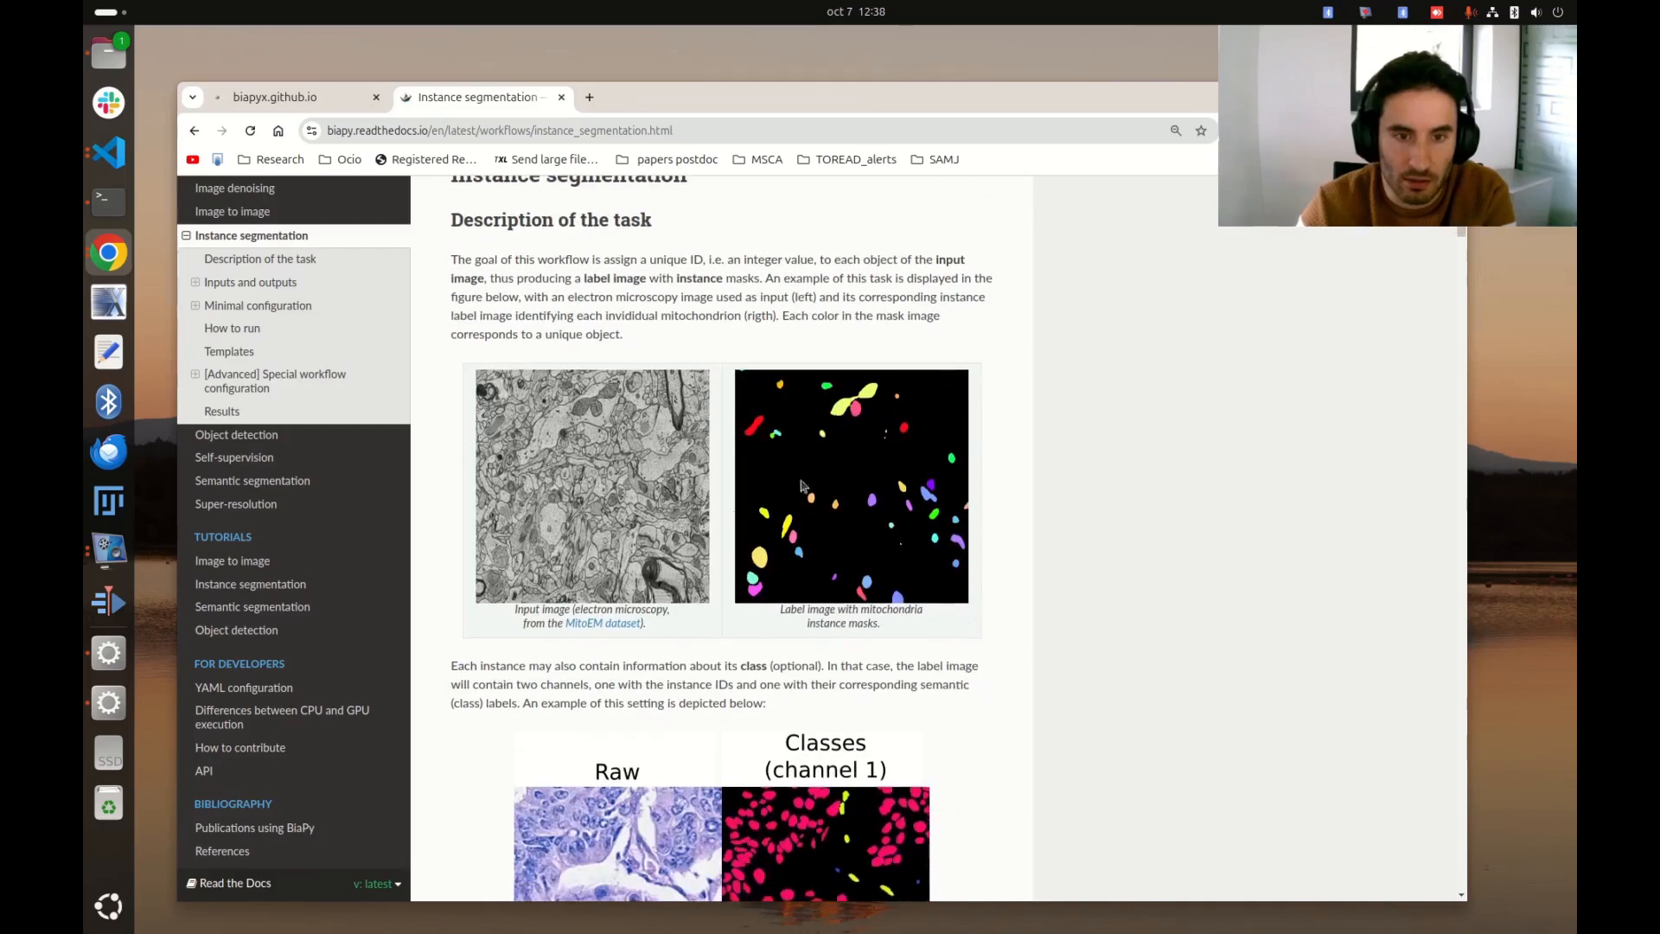
{"action": "scroll", "coordinate": [846, 436], "scroll_direction": "down", "scroll_amount": 2}
{"action": "scroll", "coordinate": [844, 439], "scroll_direction": "up", "scroll_amount": 3}
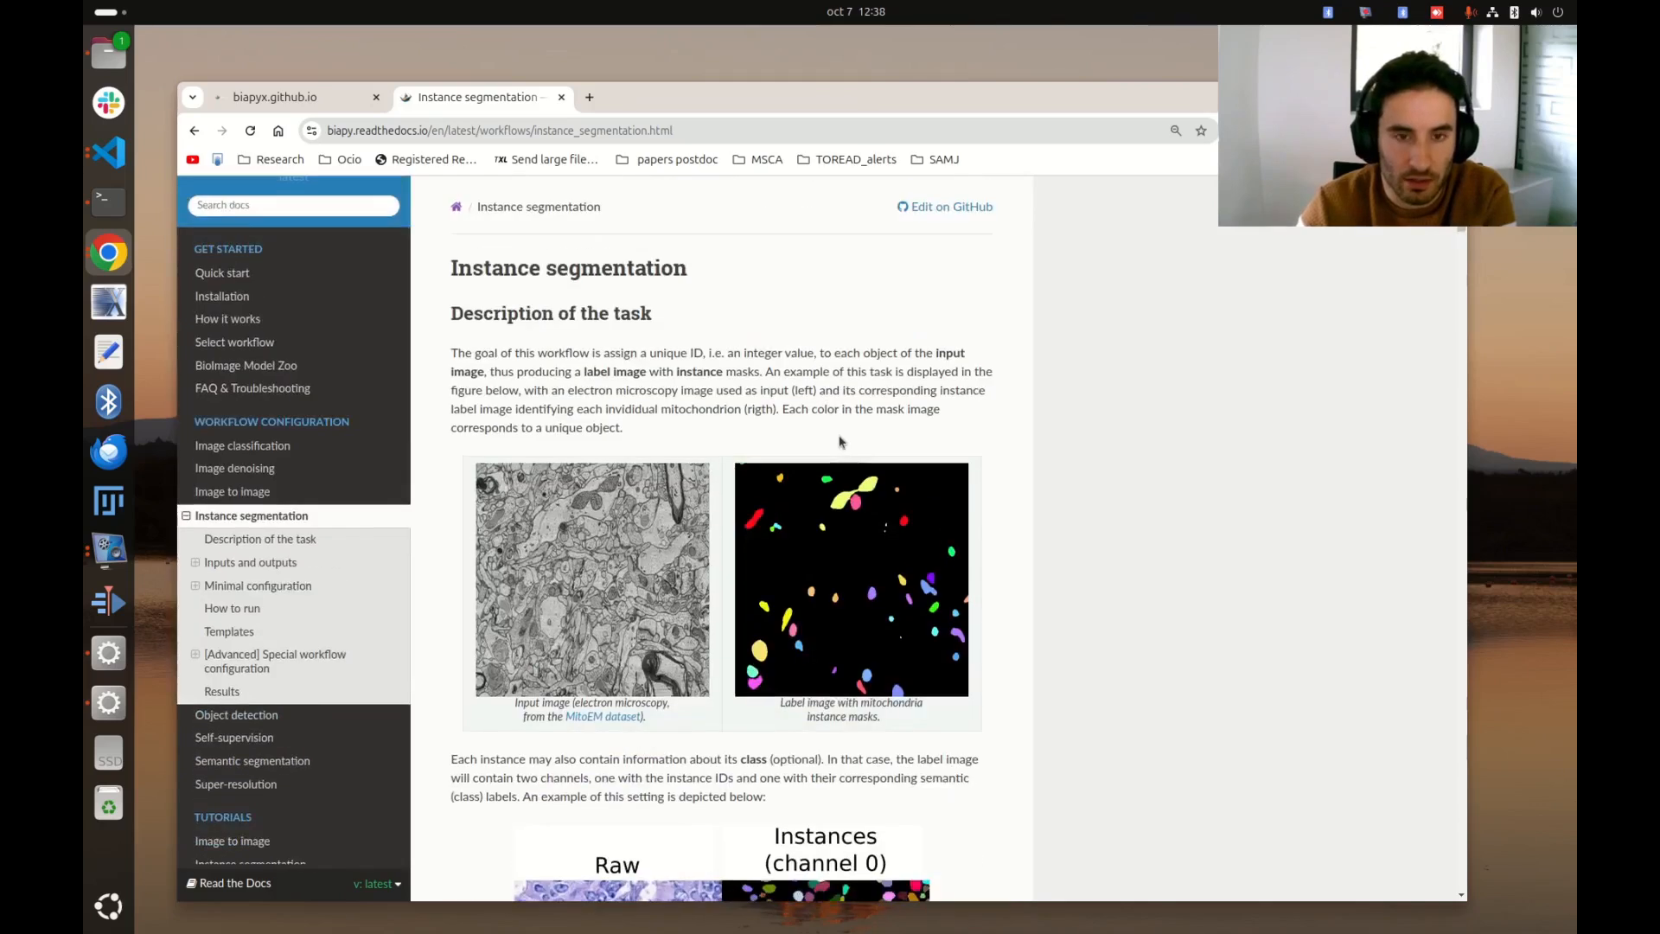
{"action": "left_click_drag", "start_coordinate": [898, 110], "coordinate": [84, 147]}
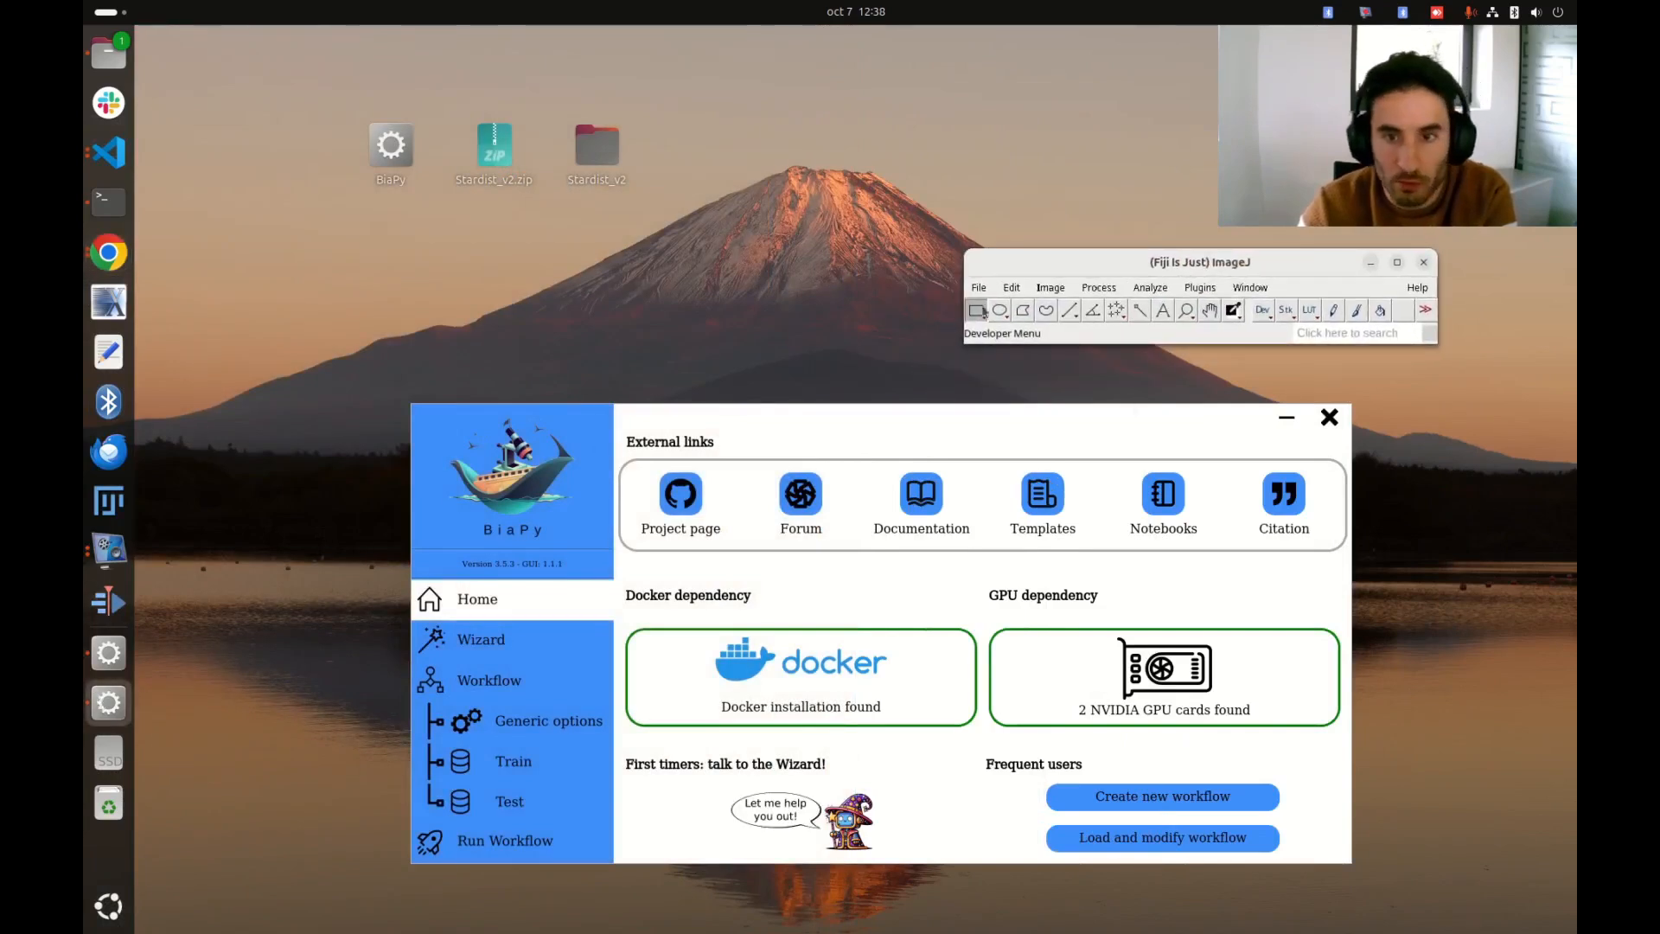
Reposition the Fiji window and browse the desktop dataset to the Stardist_v2/data/train folder.
{"action": "left_click_drag", "start_coordinate": [1109, 279], "coordinate": [1042, 297]}
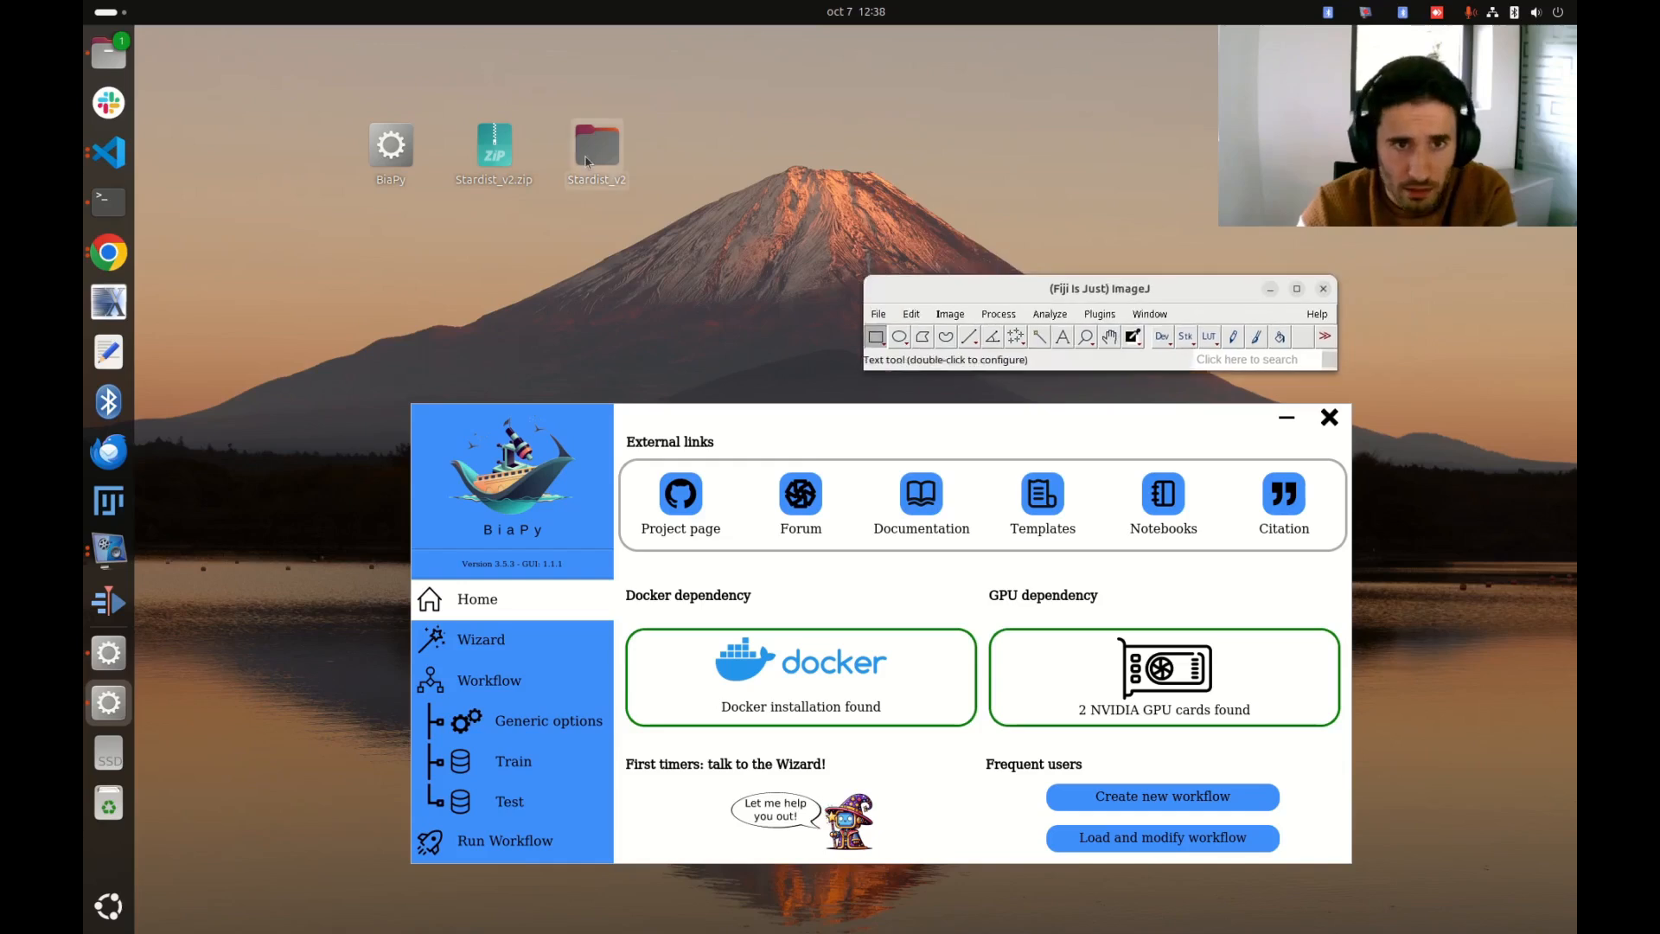
{"action": "double_click", "coordinate": [593, 154]}
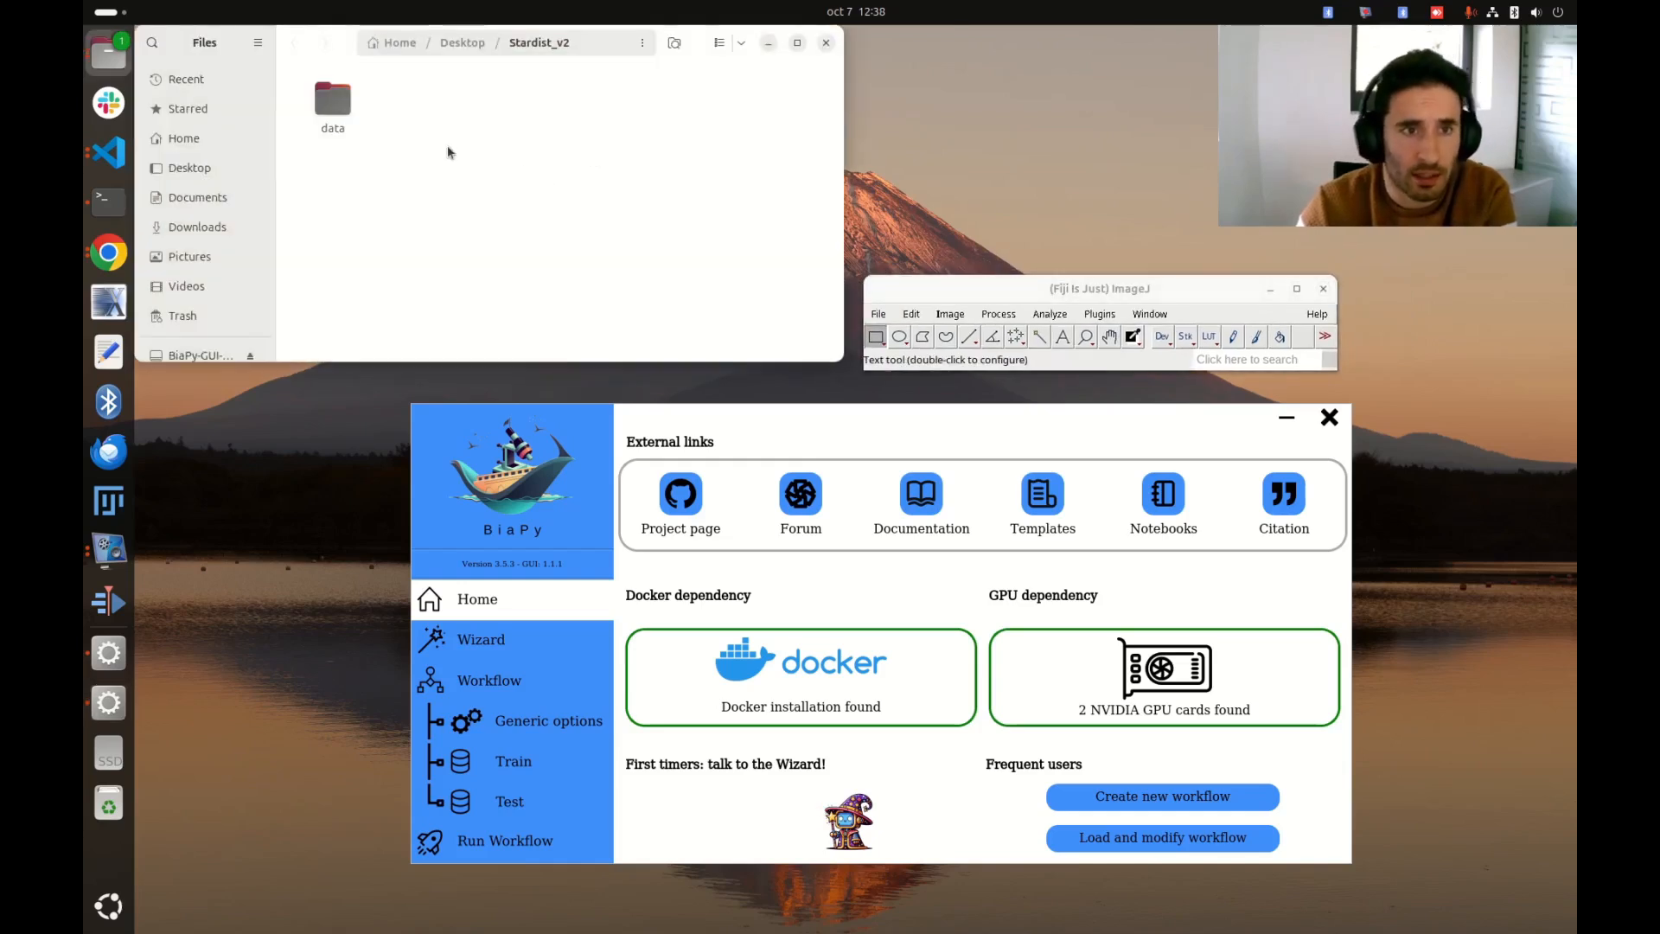
{"action": "double_click", "coordinate": [332, 105]}
{"action": "left_click_drag", "start_coordinate": [726, 41], "coordinate": [761, 325]}
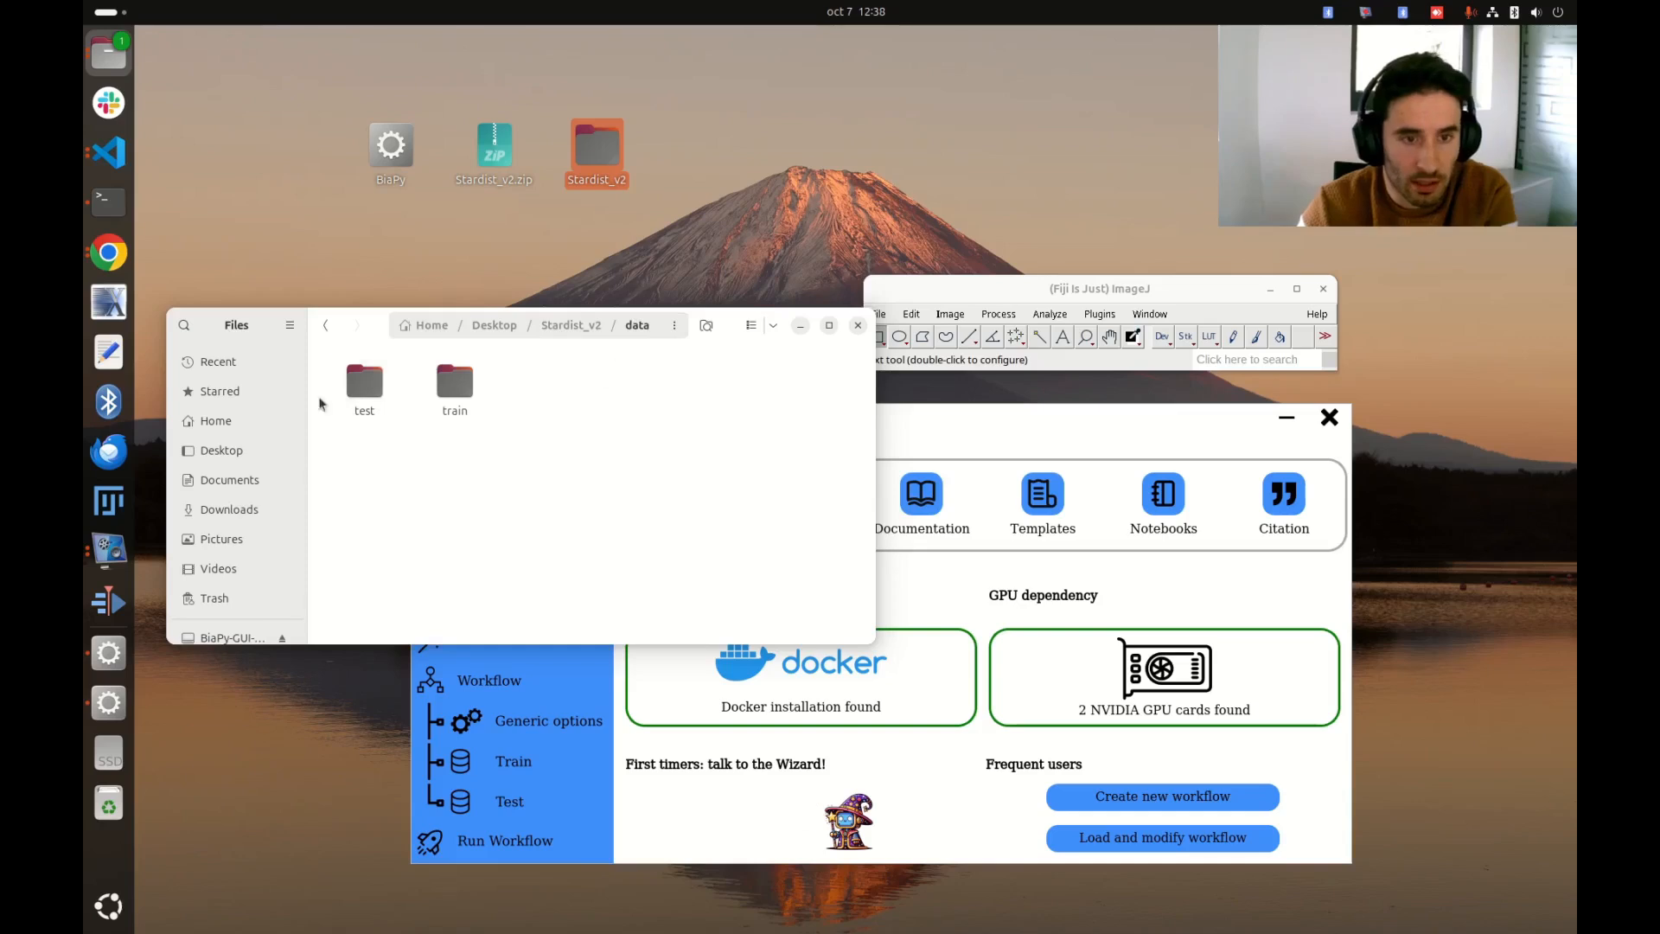
{"action": "left_click", "coordinate": [593, 326]}
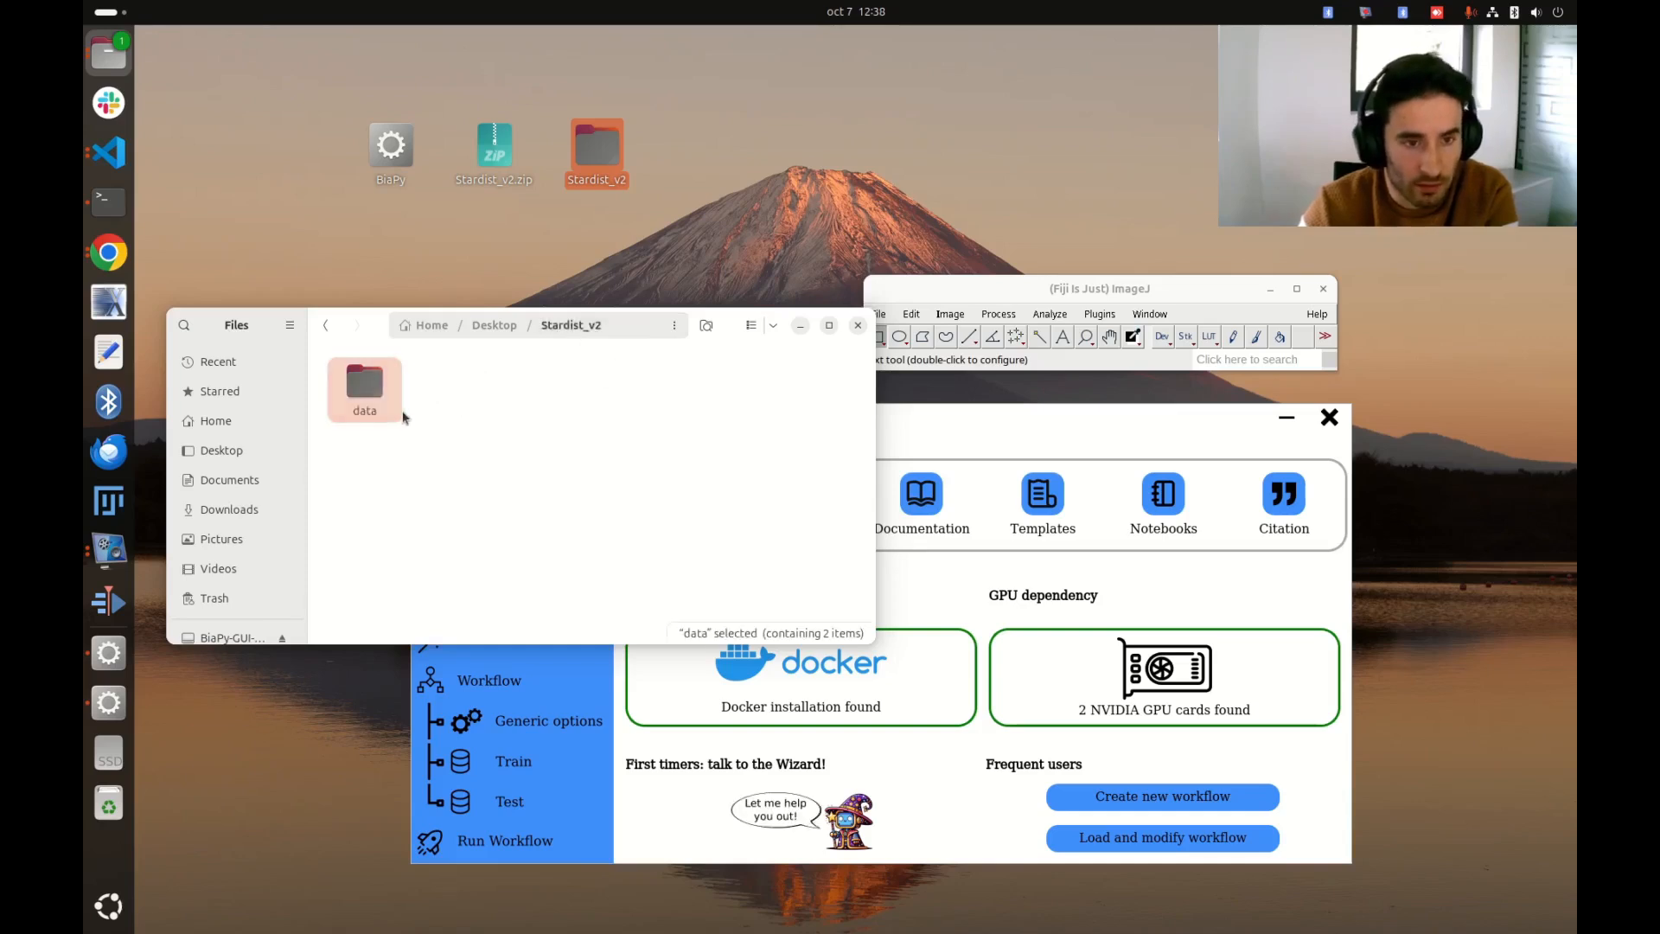
{"action": "double_click", "coordinate": [364, 383]}
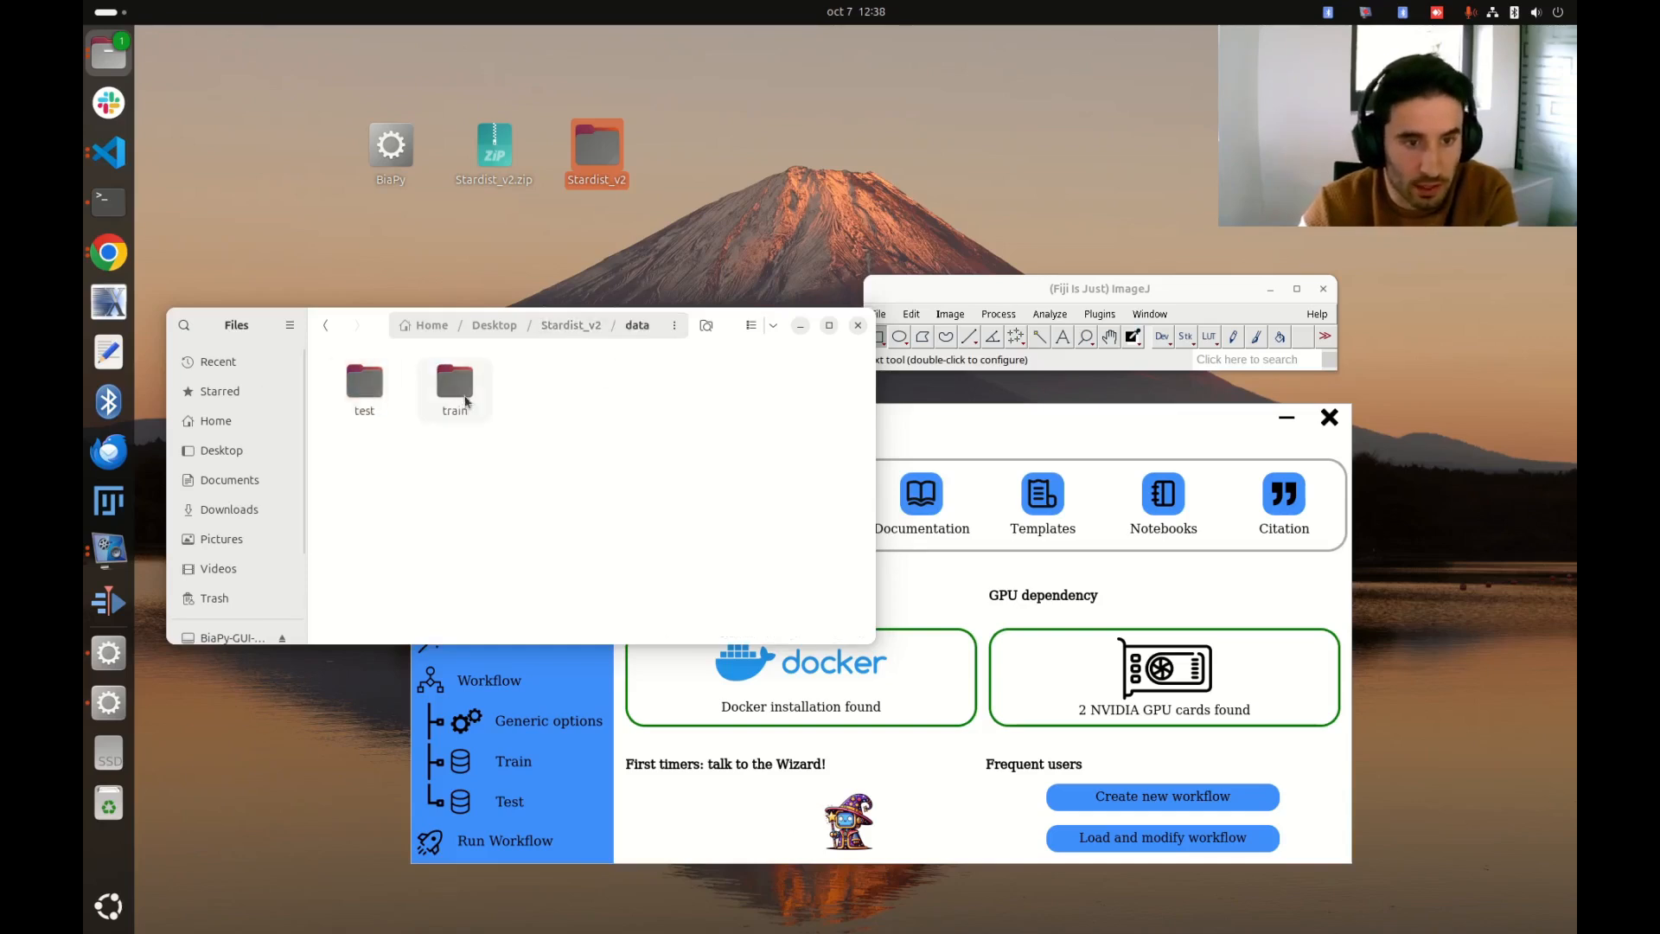
{"action": "double_click", "coordinate": [464, 396]}
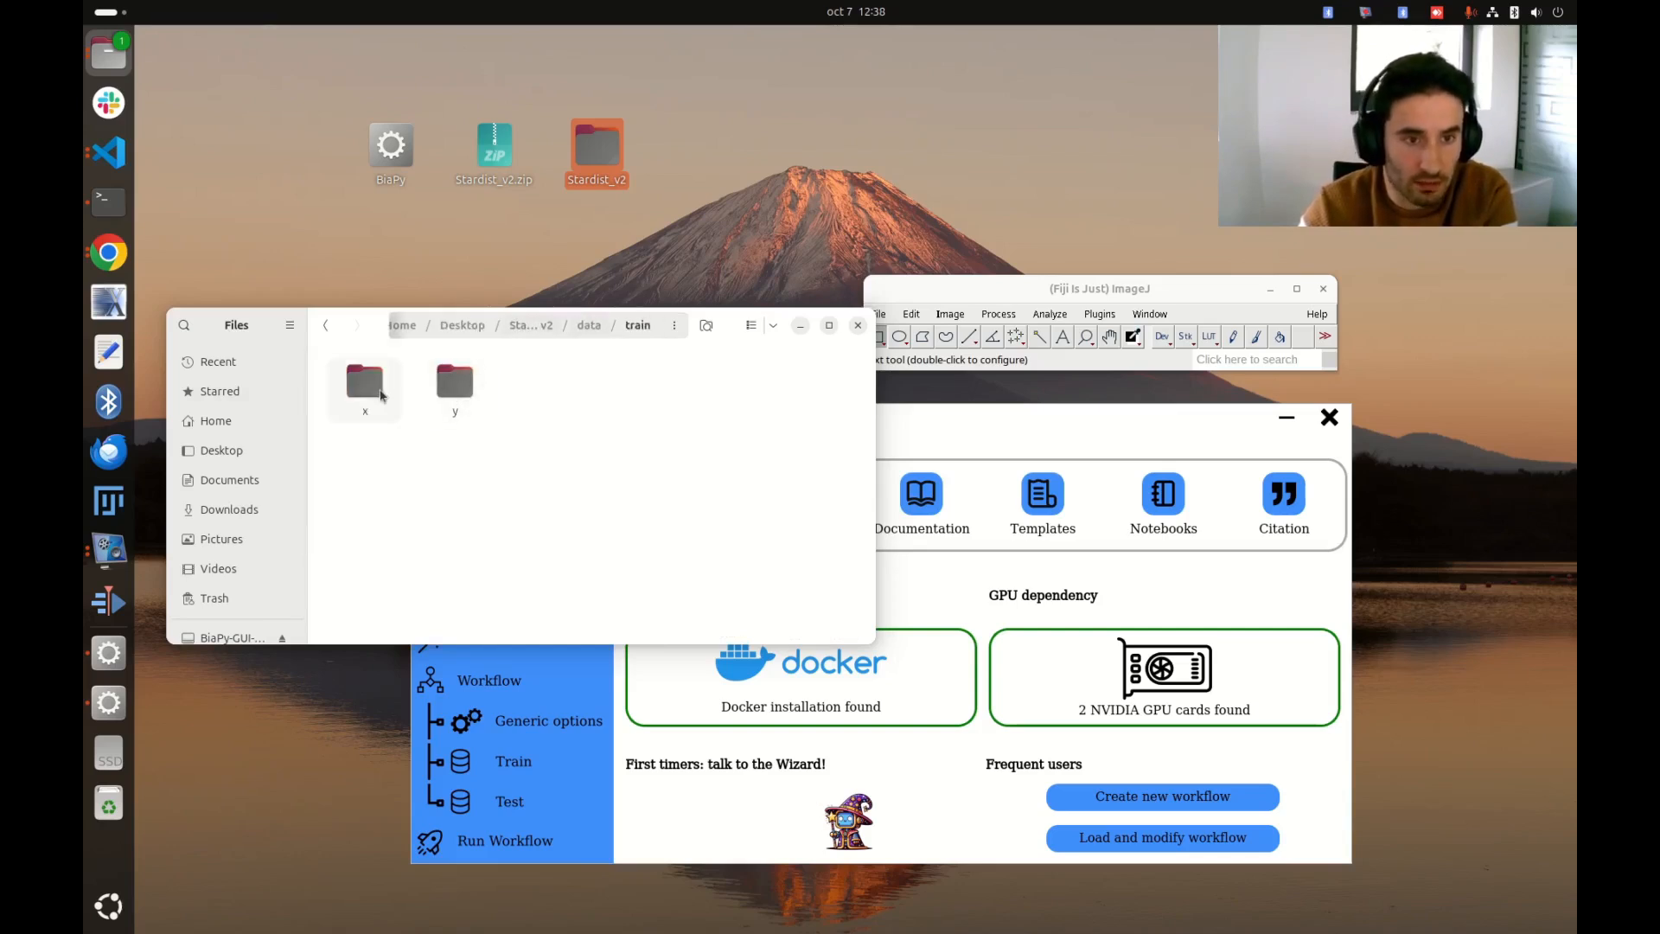
Open the first raw image from the train/x folder in Fiji.
{"action": "double_click", "coordinate": [375, 420]}
{"action": "left_click_drag", "start_coordinate": [368, 402], "coordinate": [713, 412]}
{"action": "left_click_drag", "start_coordinate": [1046, 306], "coordinate": [1120, 283]}
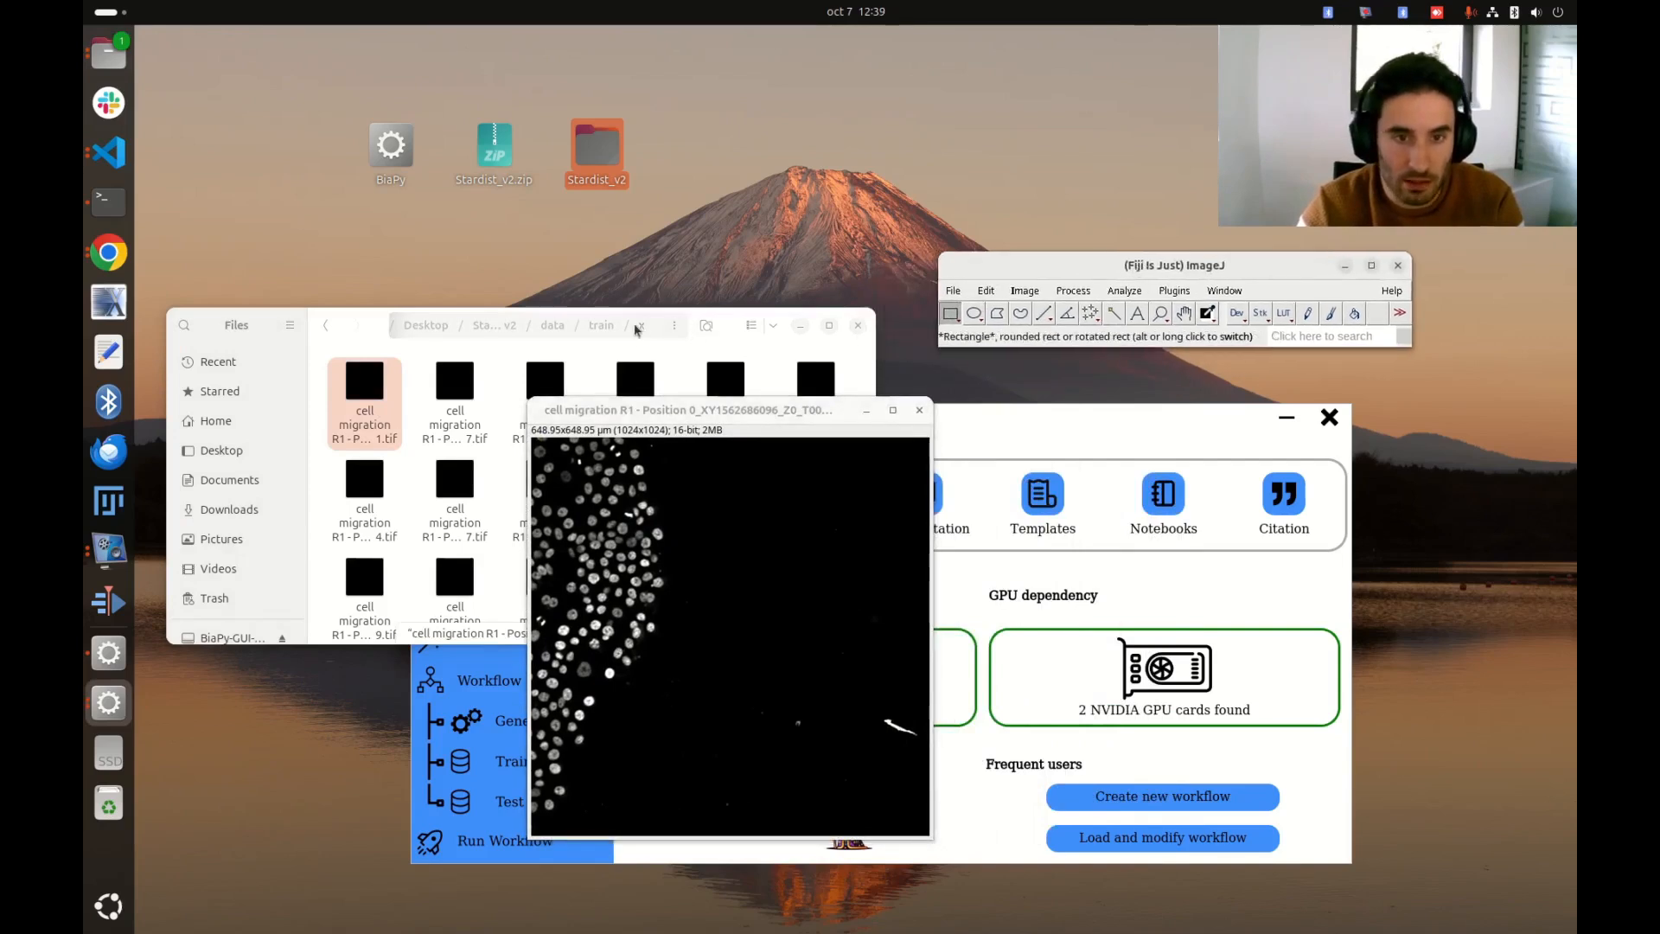
Open the matching first label image from the train/y folder in Fiji.
{"action": "left_click", "coordinate": [610, 329]}
{"action": "left_click", "coordinate": [608, 328]}
{"action": "double_click", "coordinate": [466, 396]}
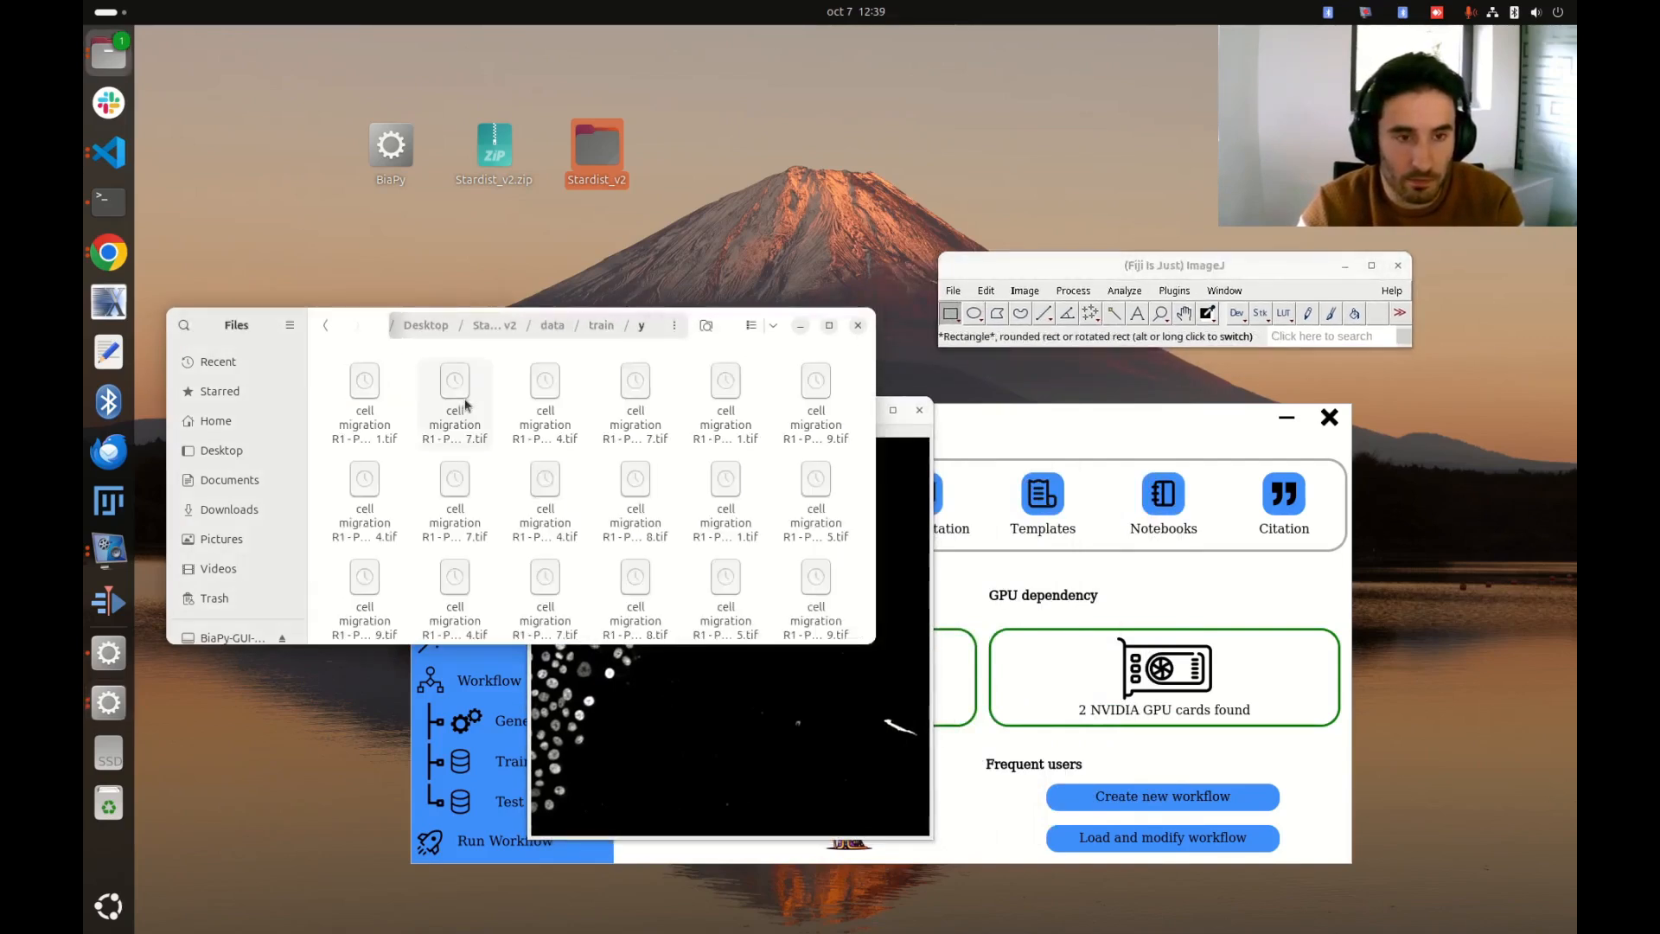
{"action": "left_click_drag", "start_coordinate": [727, 333], "coordinate": [714, 255]}
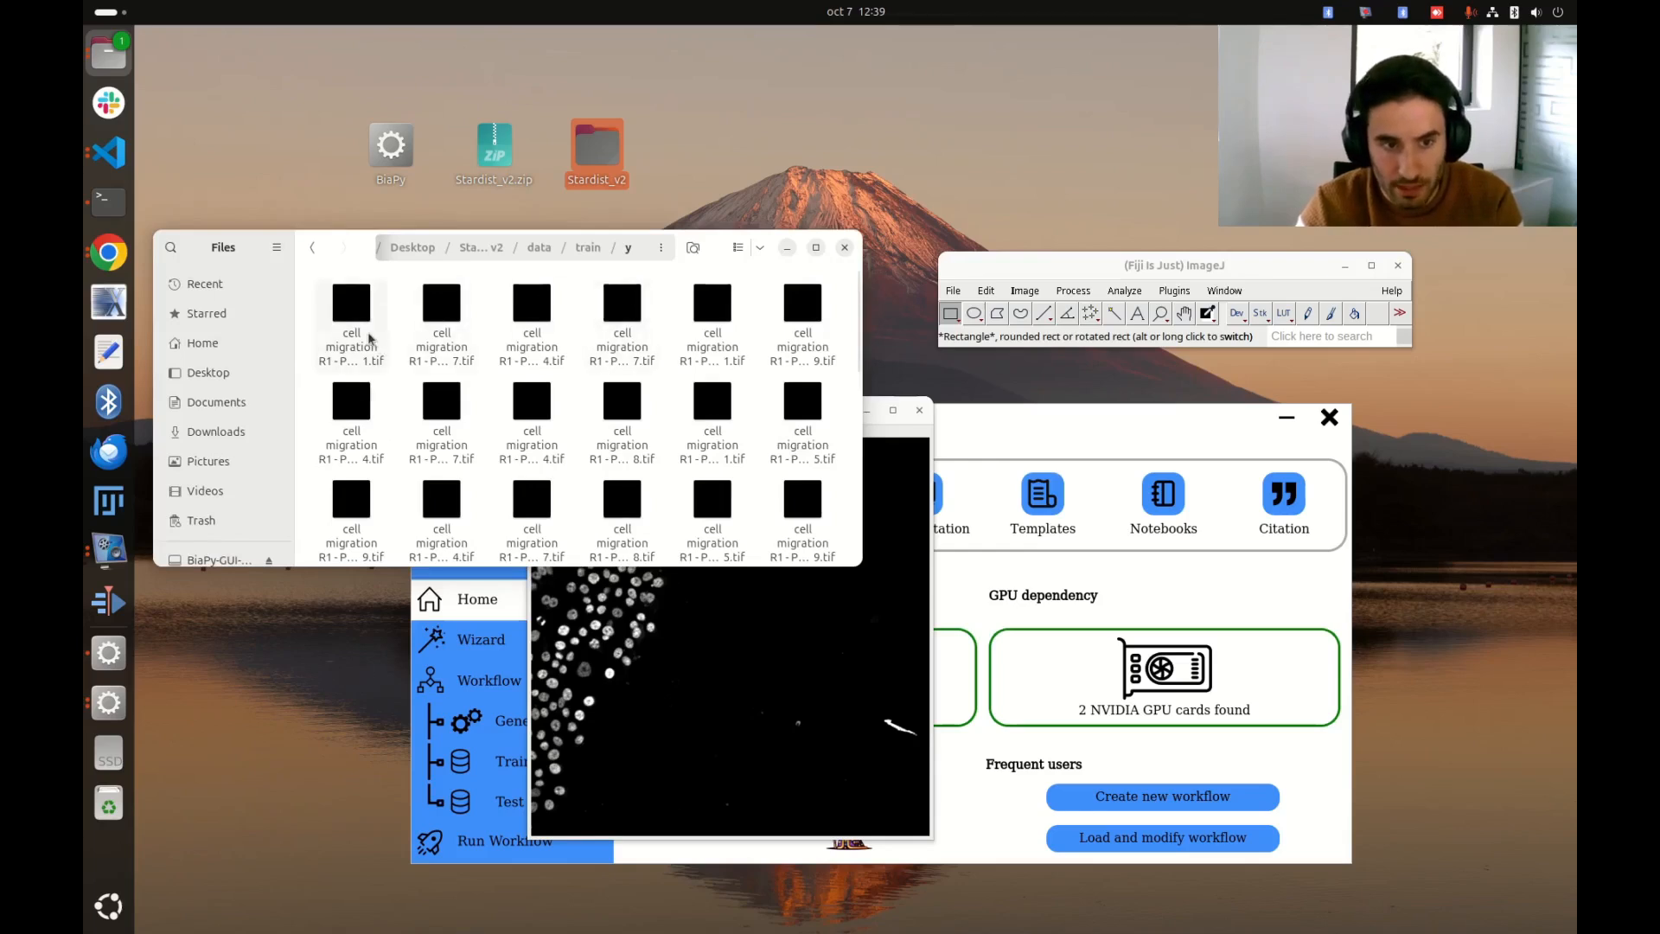
{"action": "left_click_drag", "start_coordinate": [358, 333], "coordinate": [1119, 350]}
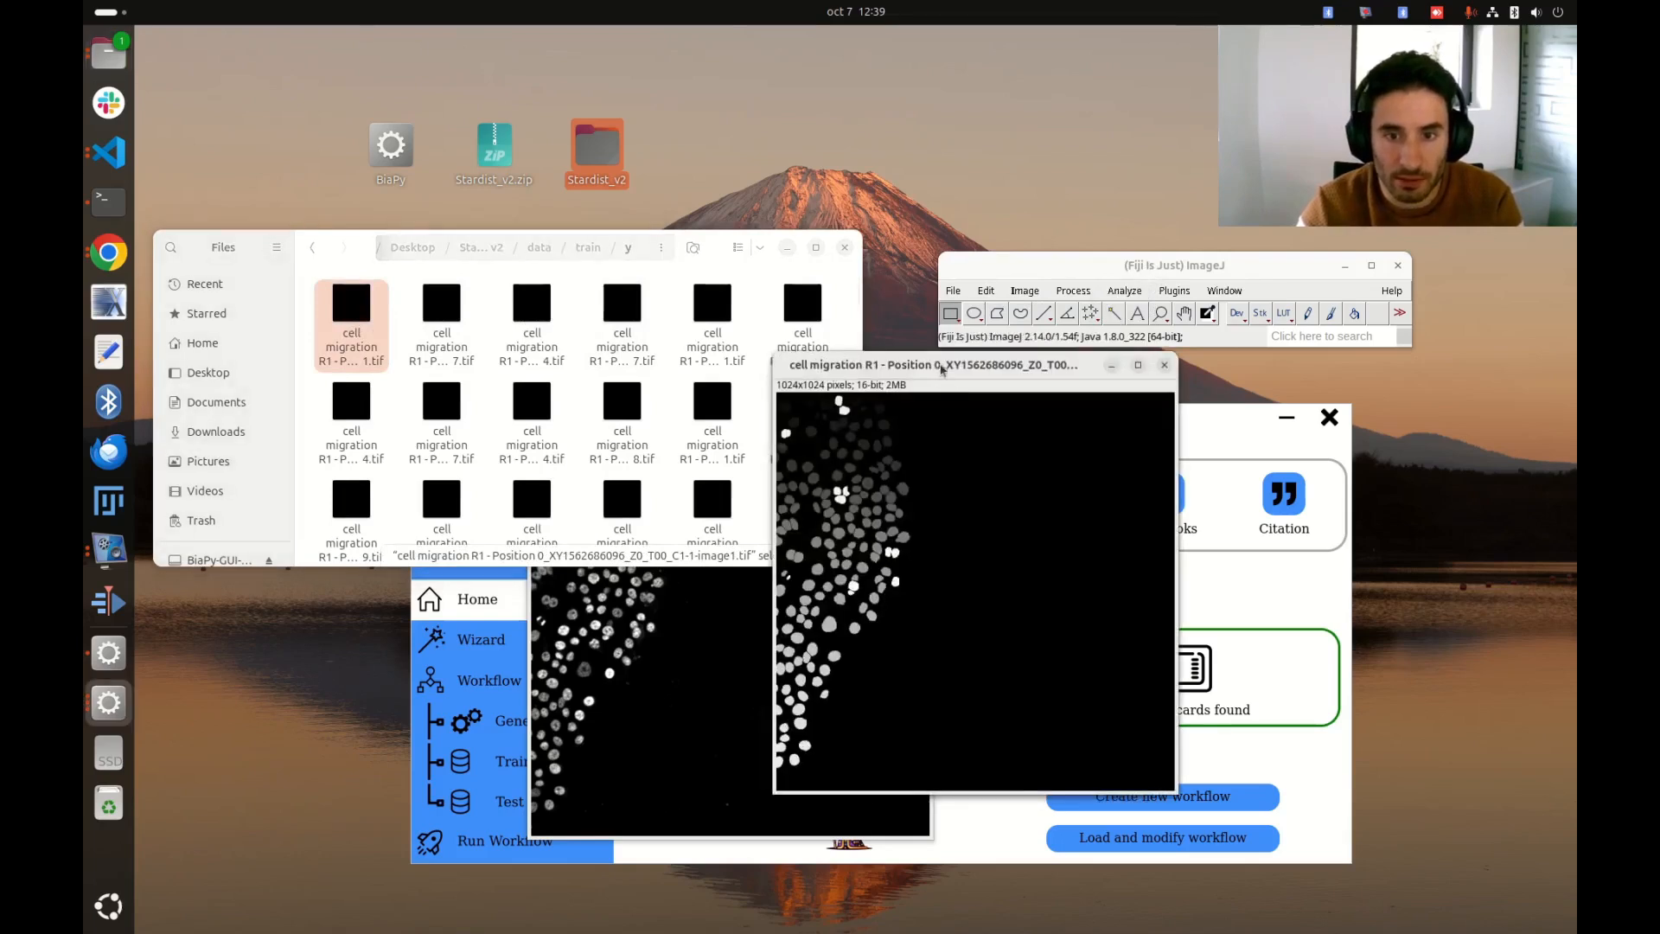
Arrange the raw image and label image windows side by side for comparison.
{"action": "left_click", "coordinate": [872, 421]}
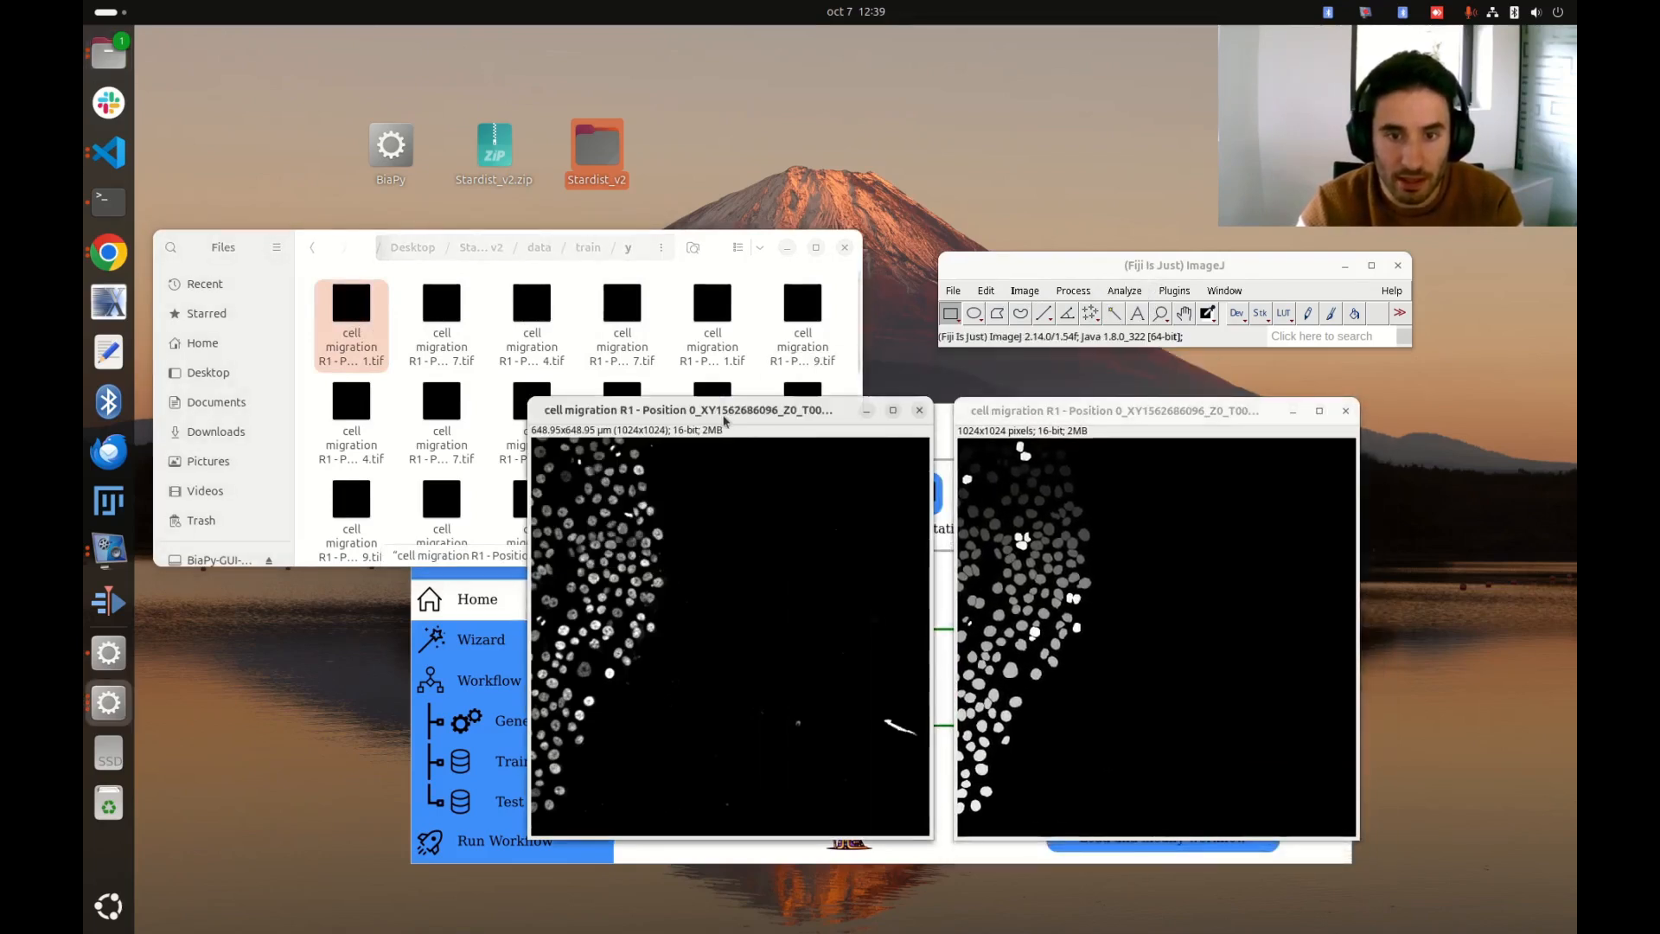
{"action": "left_click_drag", "start_coordinate": [729, 423], "coordinate": [732, 425]}
{"action": "mouse_move", "coordinate": [996, 414]}
{"action": "left_mouse_down"}
{"action": "mouse_move", "coordinate": [980, 413]}
{"action": "mouse_move", "coordinate": [996, 416]}
{"action": "left_mouse_up"}
{"action": "left_click_drag", "start_coordinate": [725, 415], "coordinate": [737, 417]}
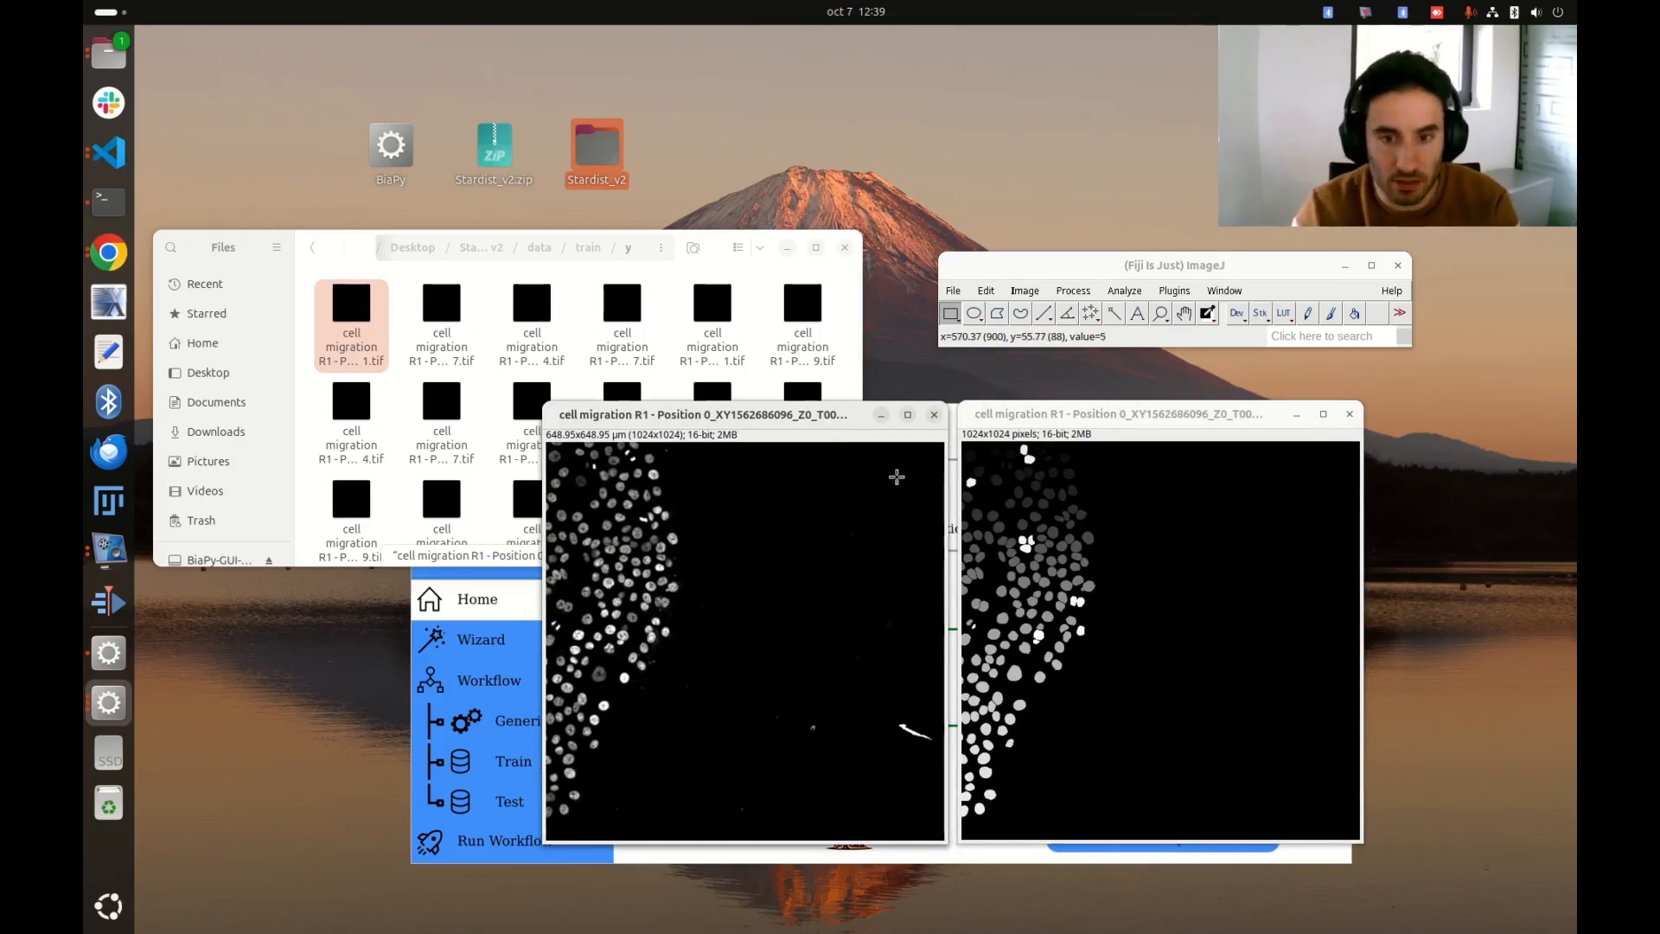
Apply the glasbey_on_dark lookup table to the label image.
{"action": "left_click", "coordinate": [1063, 413]}
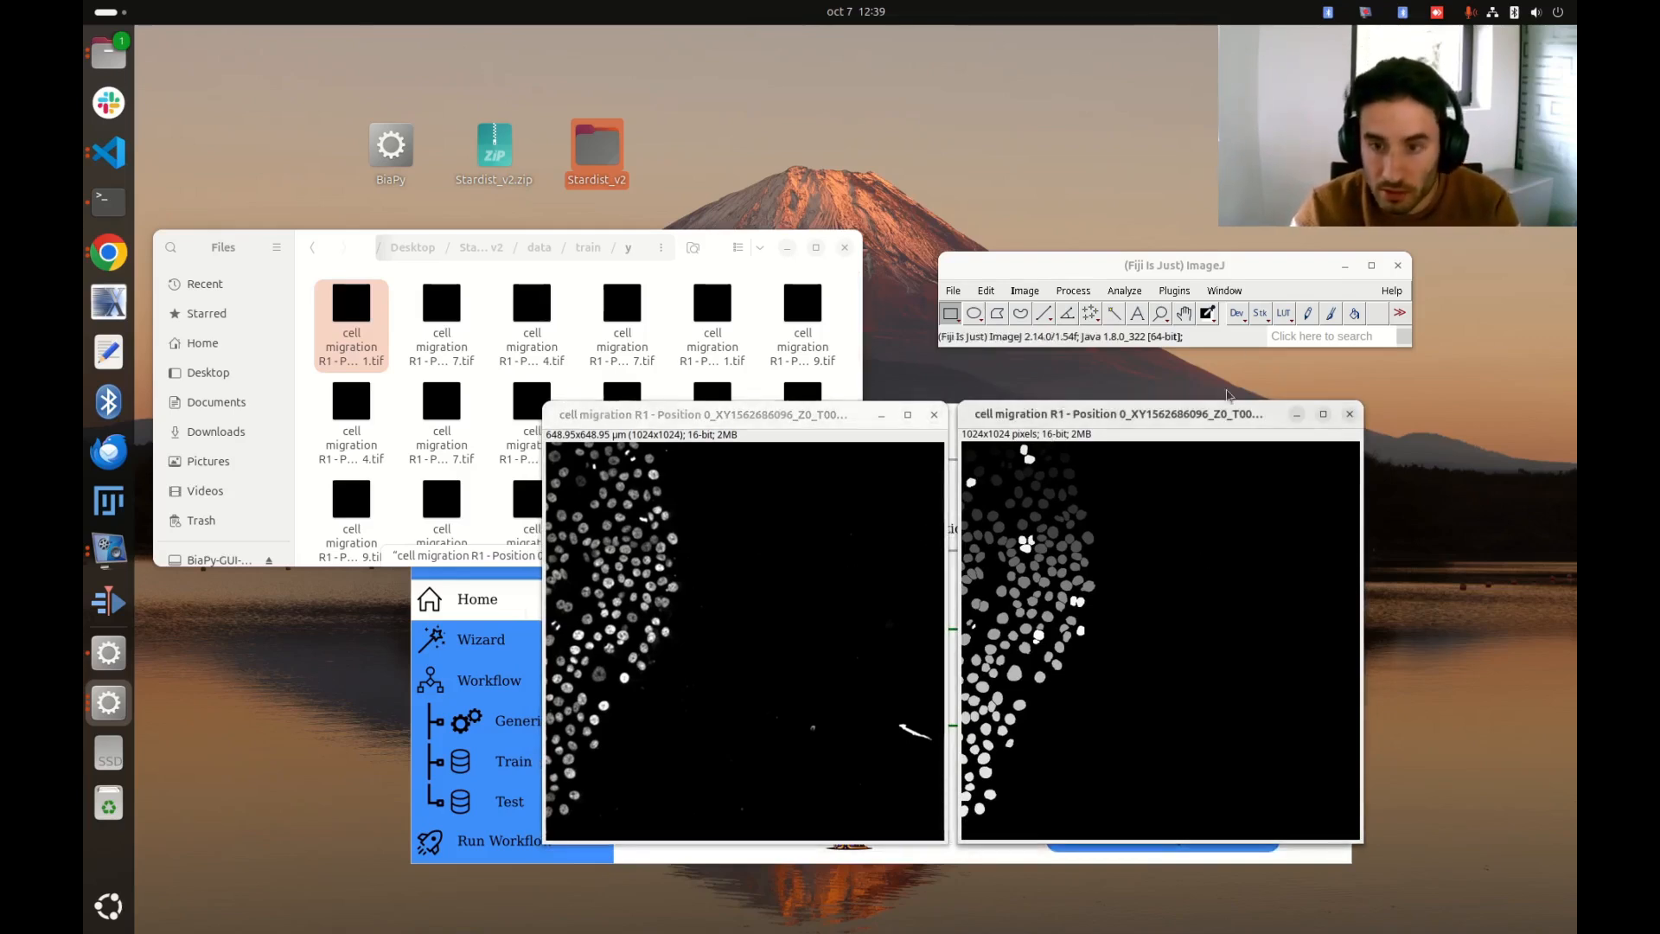
{"action": "left_click", "coordinate": [1284, 314]}
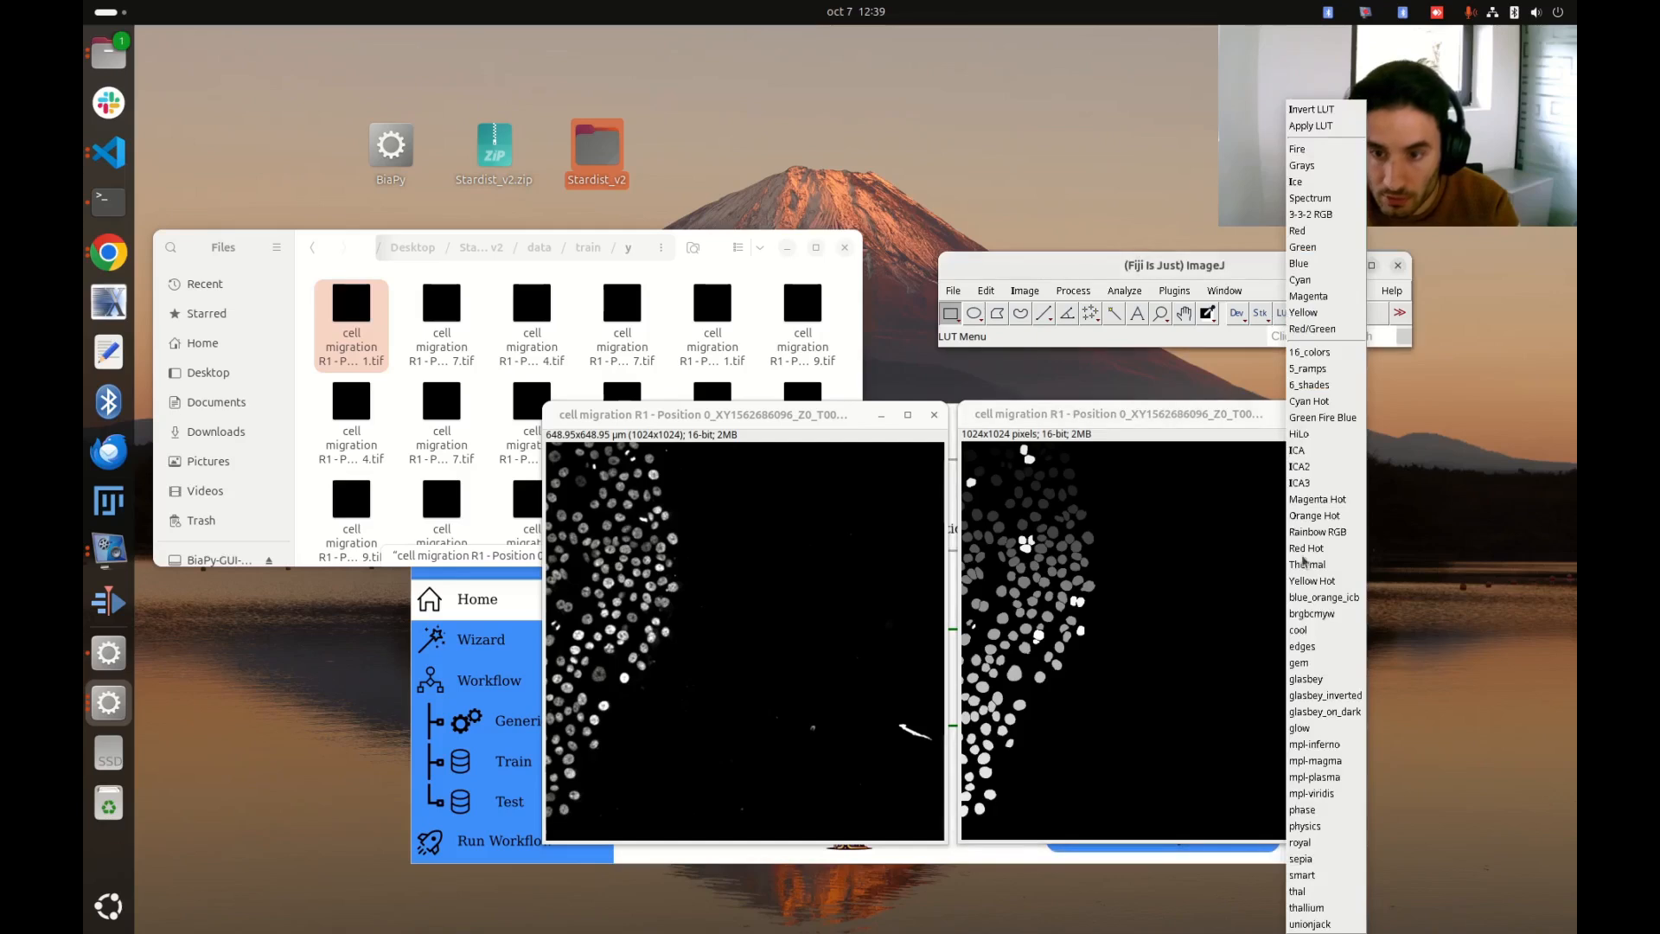
{"action": "left_click", "coordinate": [1323, 712]}
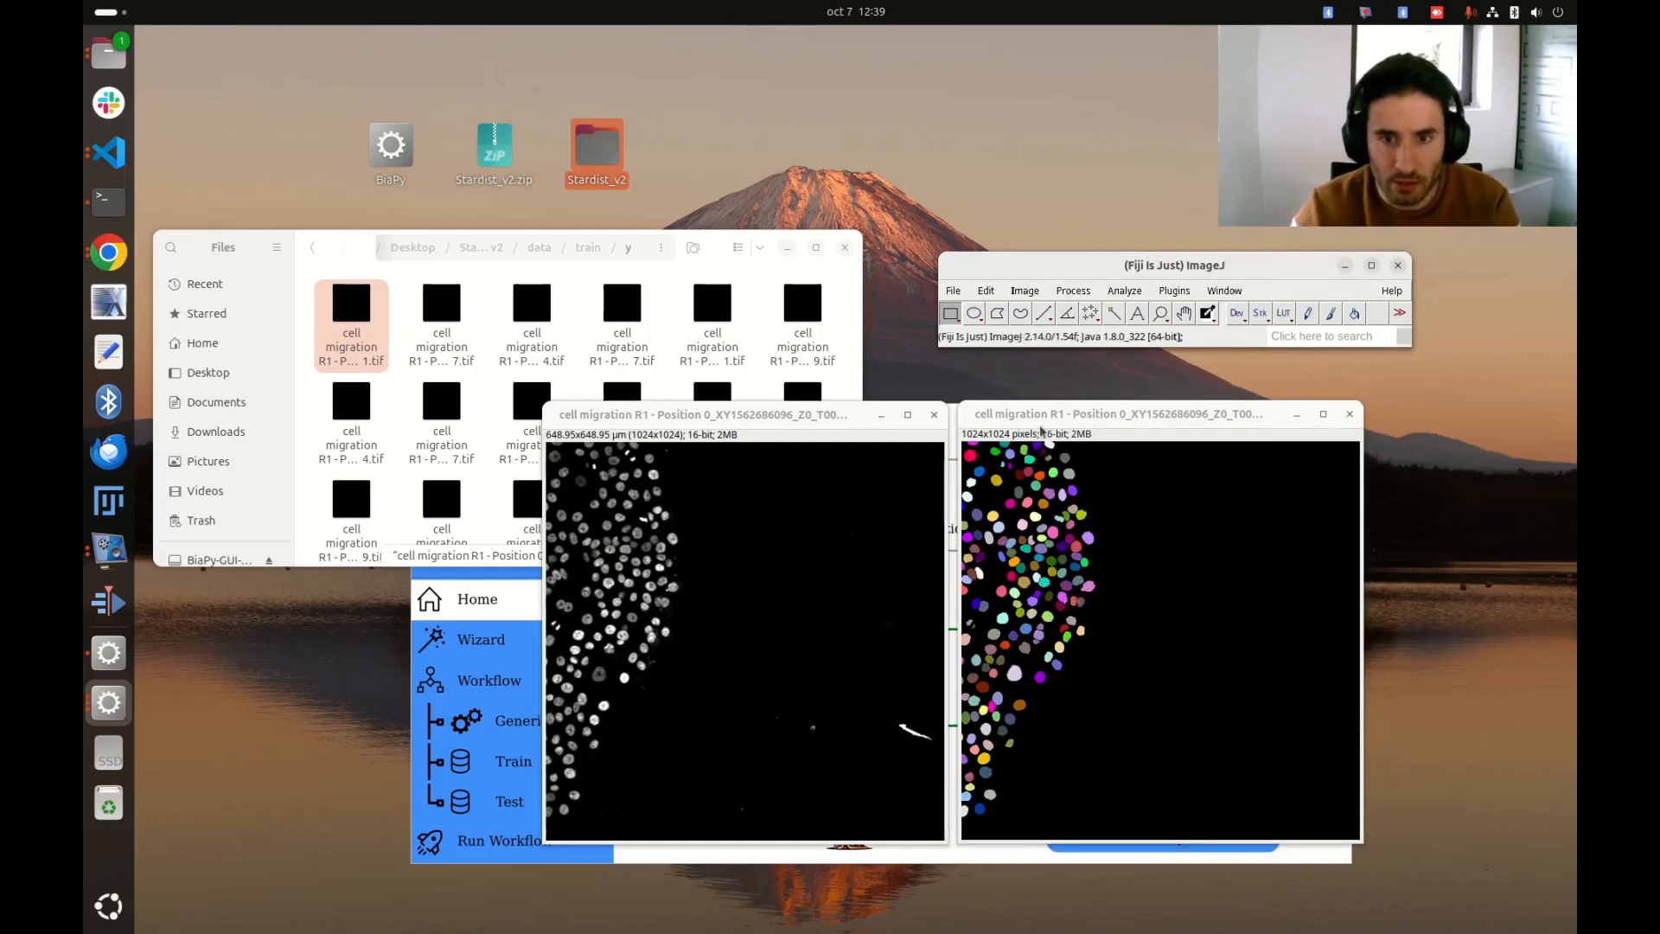
Shrink the raw and label images and place them next to each other above the BiaPy window.
{"action": "scroll", "coordinate": [1150, 484], "scroll_direction": "down", "scroll_amount": 1}
{"action": "scroll", "coordinate": [807, 544], "scroll_direction": "down", "scroll_amount": 1}
{"action": "left_click_drag", "start_coordinate": [640, 415], "coordinate": [327, 192]}
{"action": "left_click_drag", "start_coordinate": [1003, 421], "coordinate": [618, 129]}
{"action": "left_click_drag", "start_coordinate": [363, 196], "coordinate": [423, 120]}
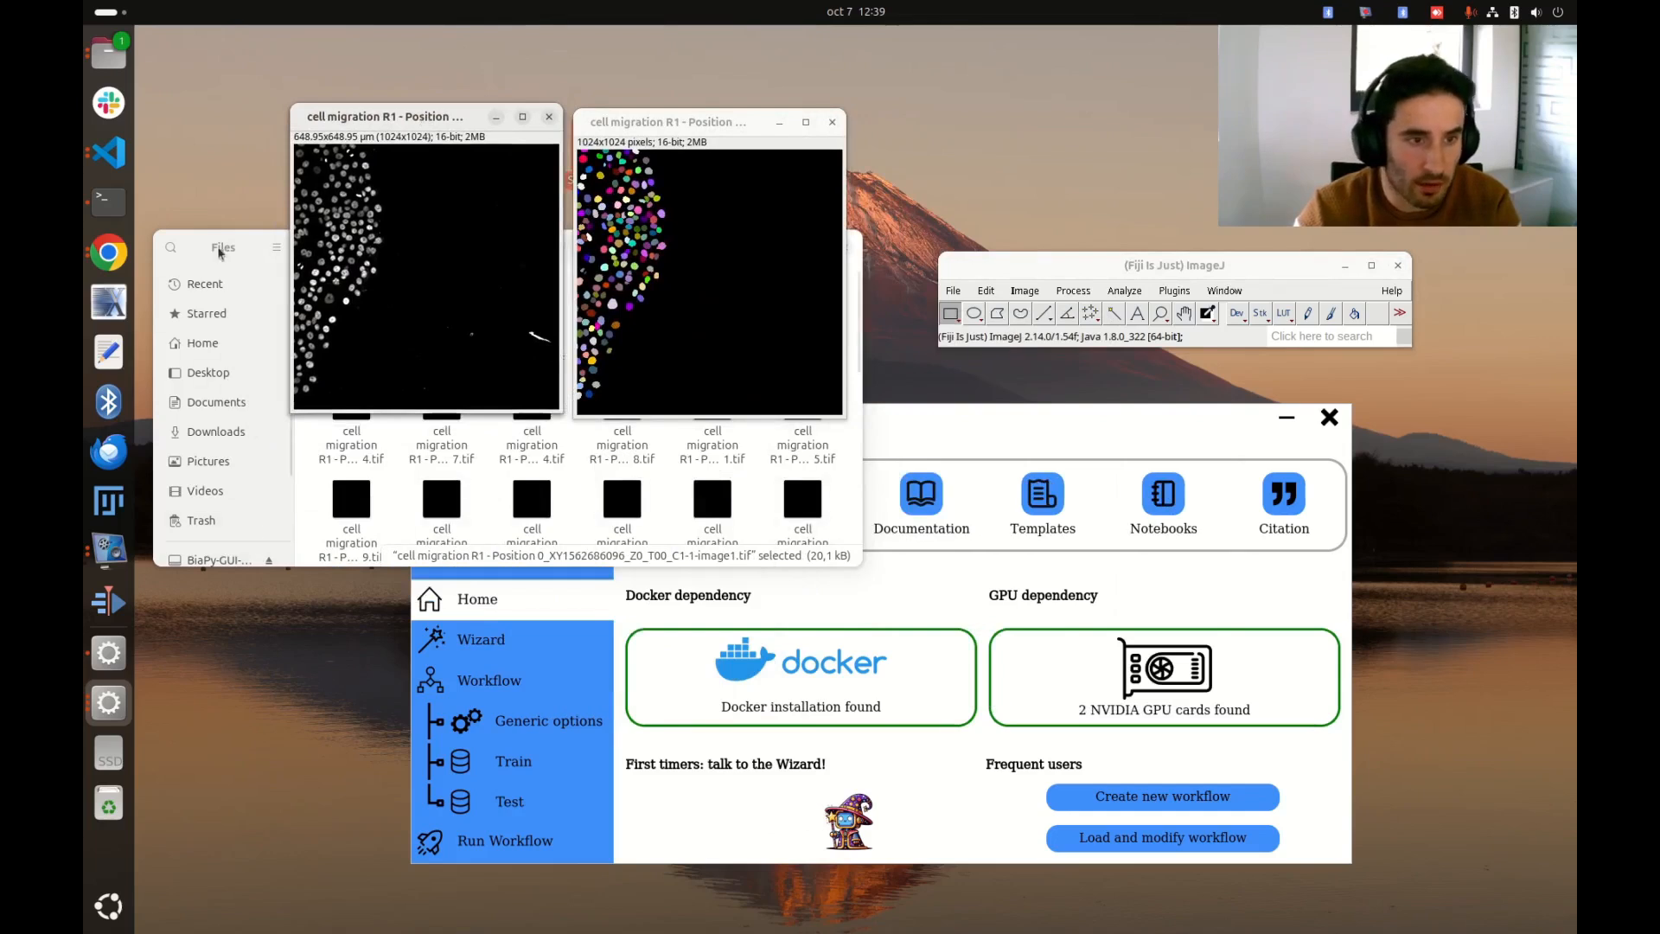
Minimize the file browser and reposition the Fiji and BiaPy windows clear of the two images.
{"action": "left_click_drag", "start_coordinate": [220, 250], "coordinate": [223, 274]}
{"action": "left_click", "coordinate": [788, 271]}
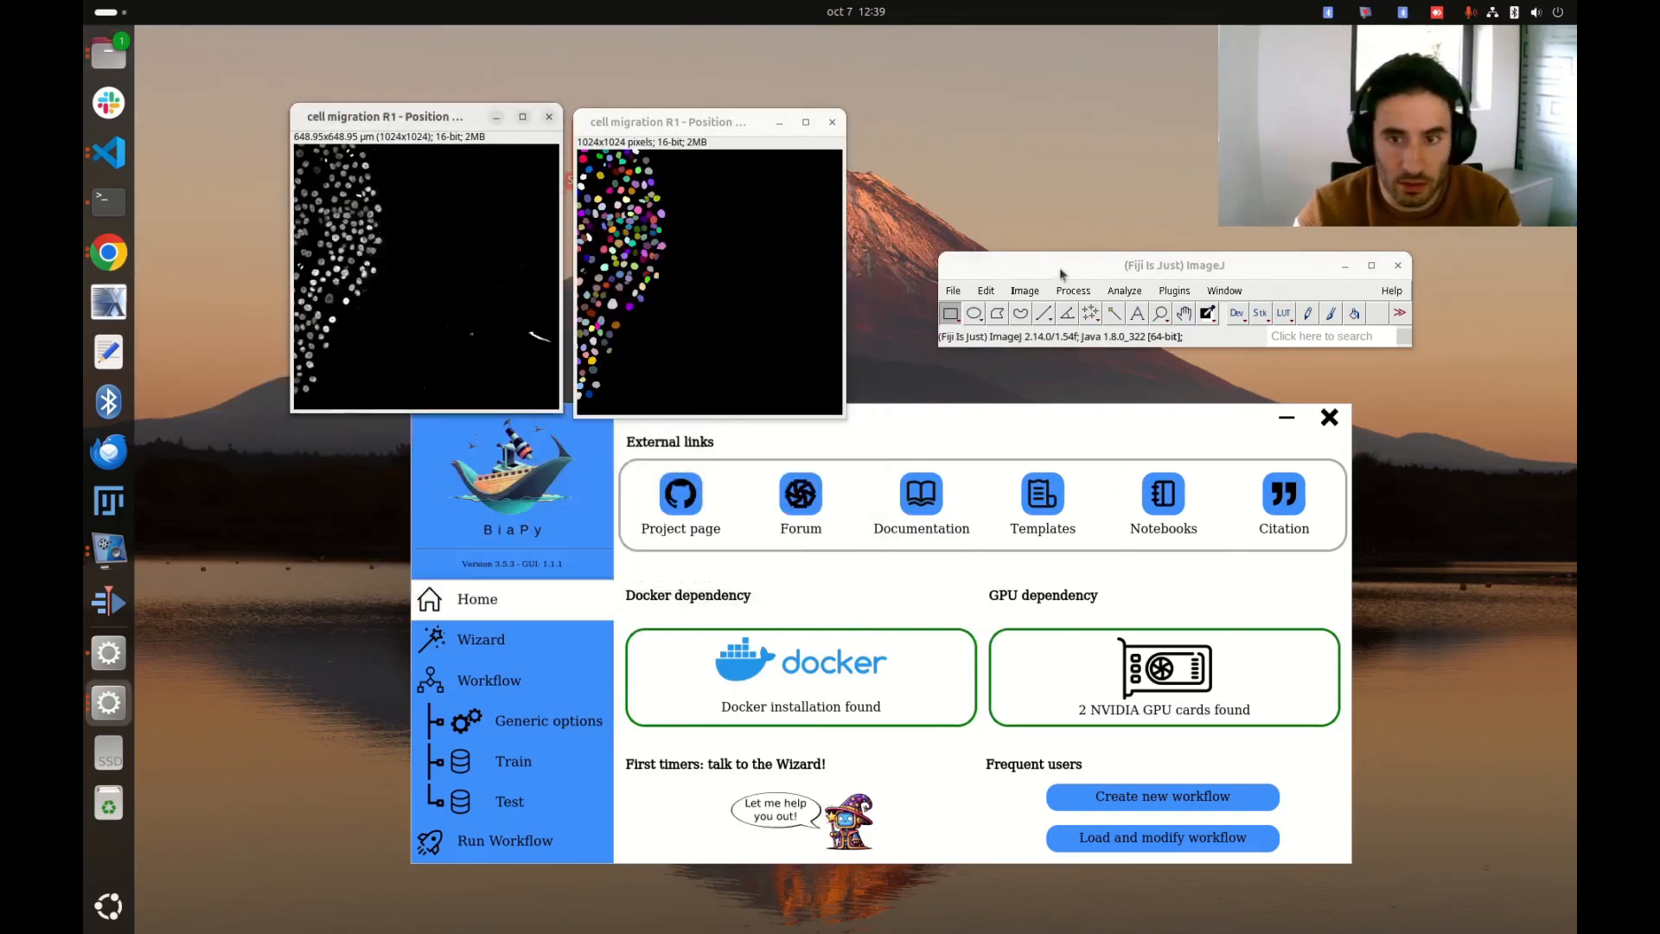
{"action": "left_click_drag", "start_coordinate": [1053, 273], "coordinate": [1128, 287]}
{"action": "left_click_drag", "start_coordinate": [1067, 420], "coordinate": [1066, 466]}
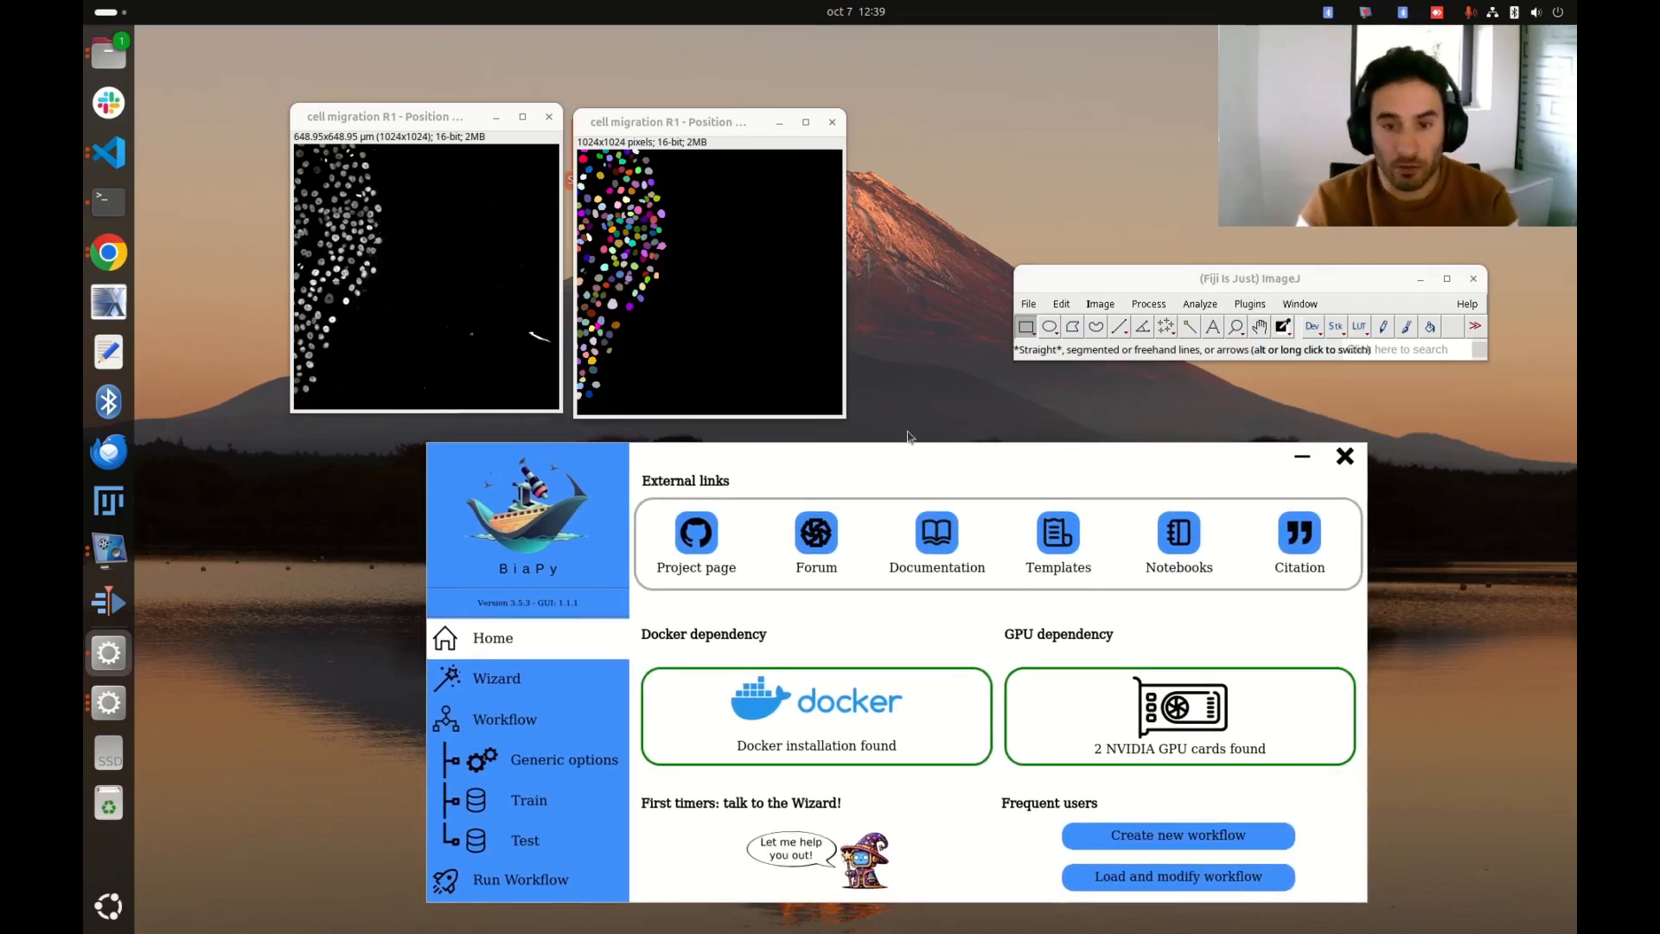
Tidy the label image and BiaPy windows, and create a new workflow of type Instance segmentation, continuing to its generic options.
{"action": "left_click_drag", "start_coordinate": [628, 122], "coordinate": [624, 114]}
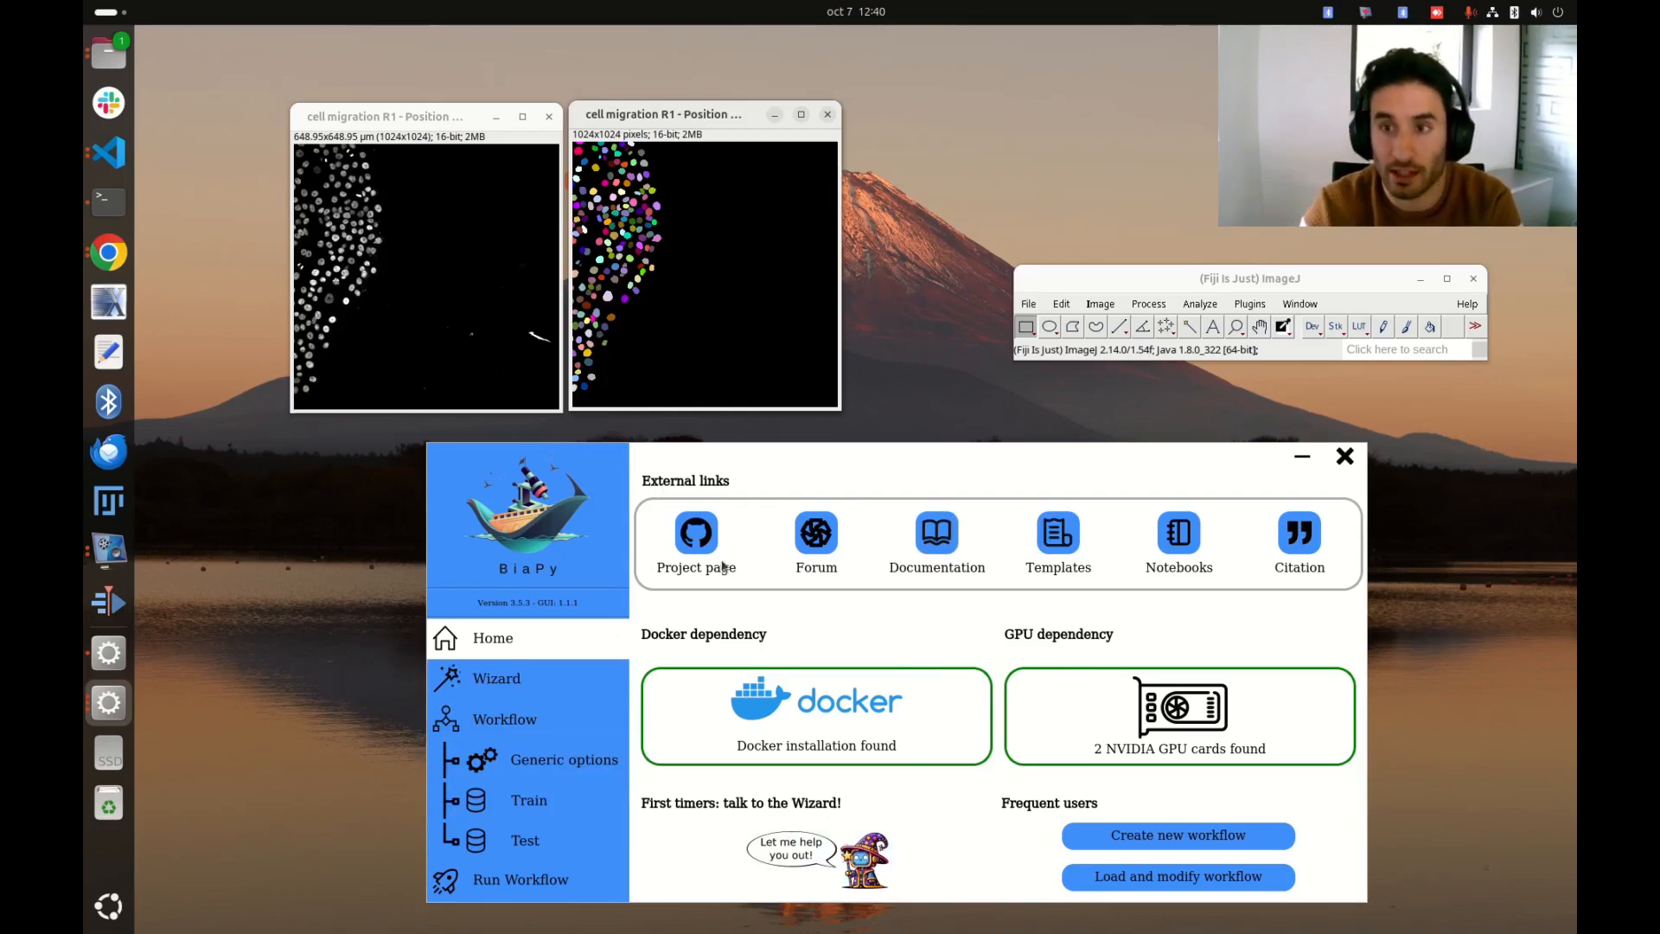
{"action": "left_click_drag", "start_coordinate": [886, 448], "coordinate": [873, 440]}
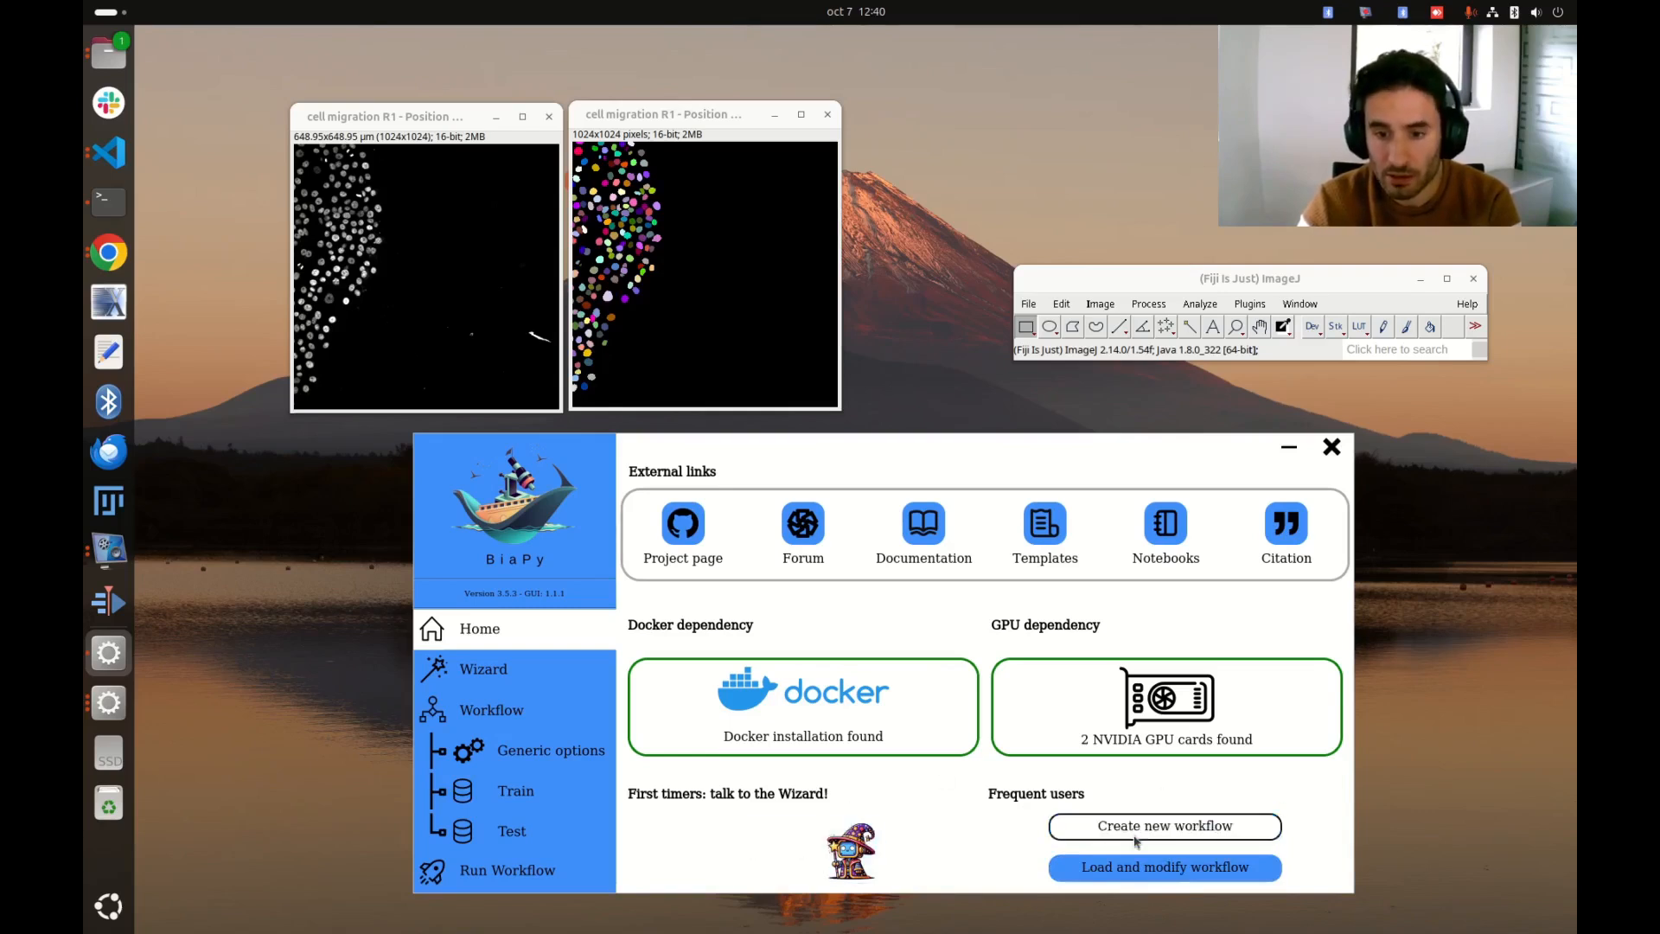
{"action": "left_click", "coordinate": [1256, 834]}
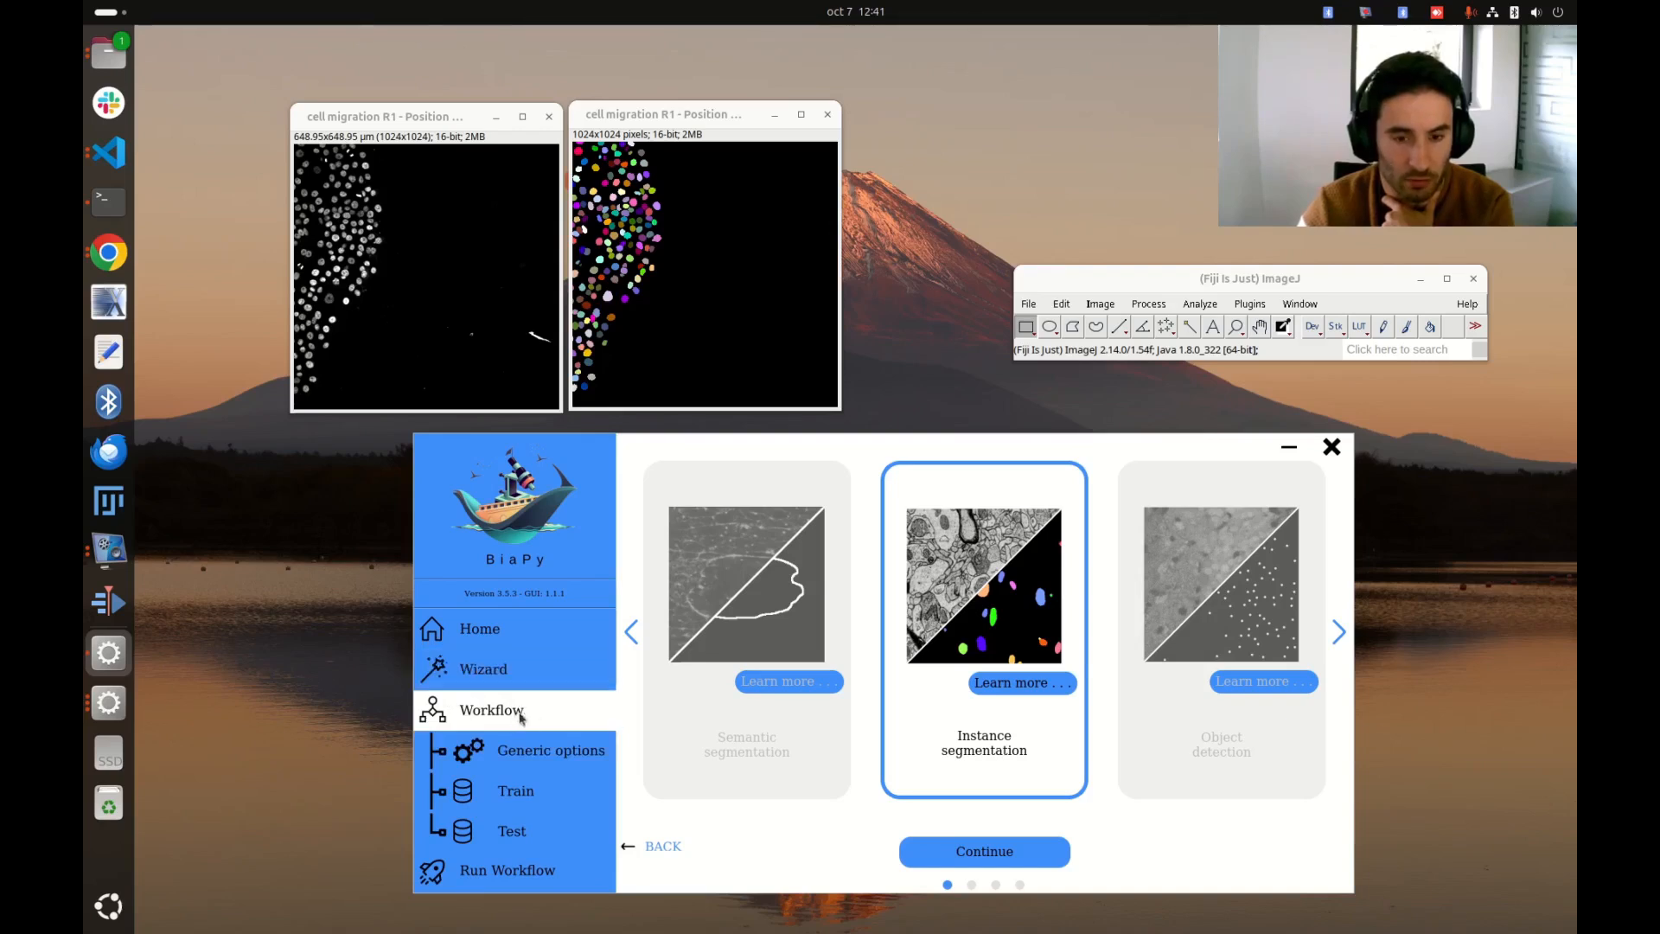
{"action": "left_click", "coordinate": [1003, 852]}
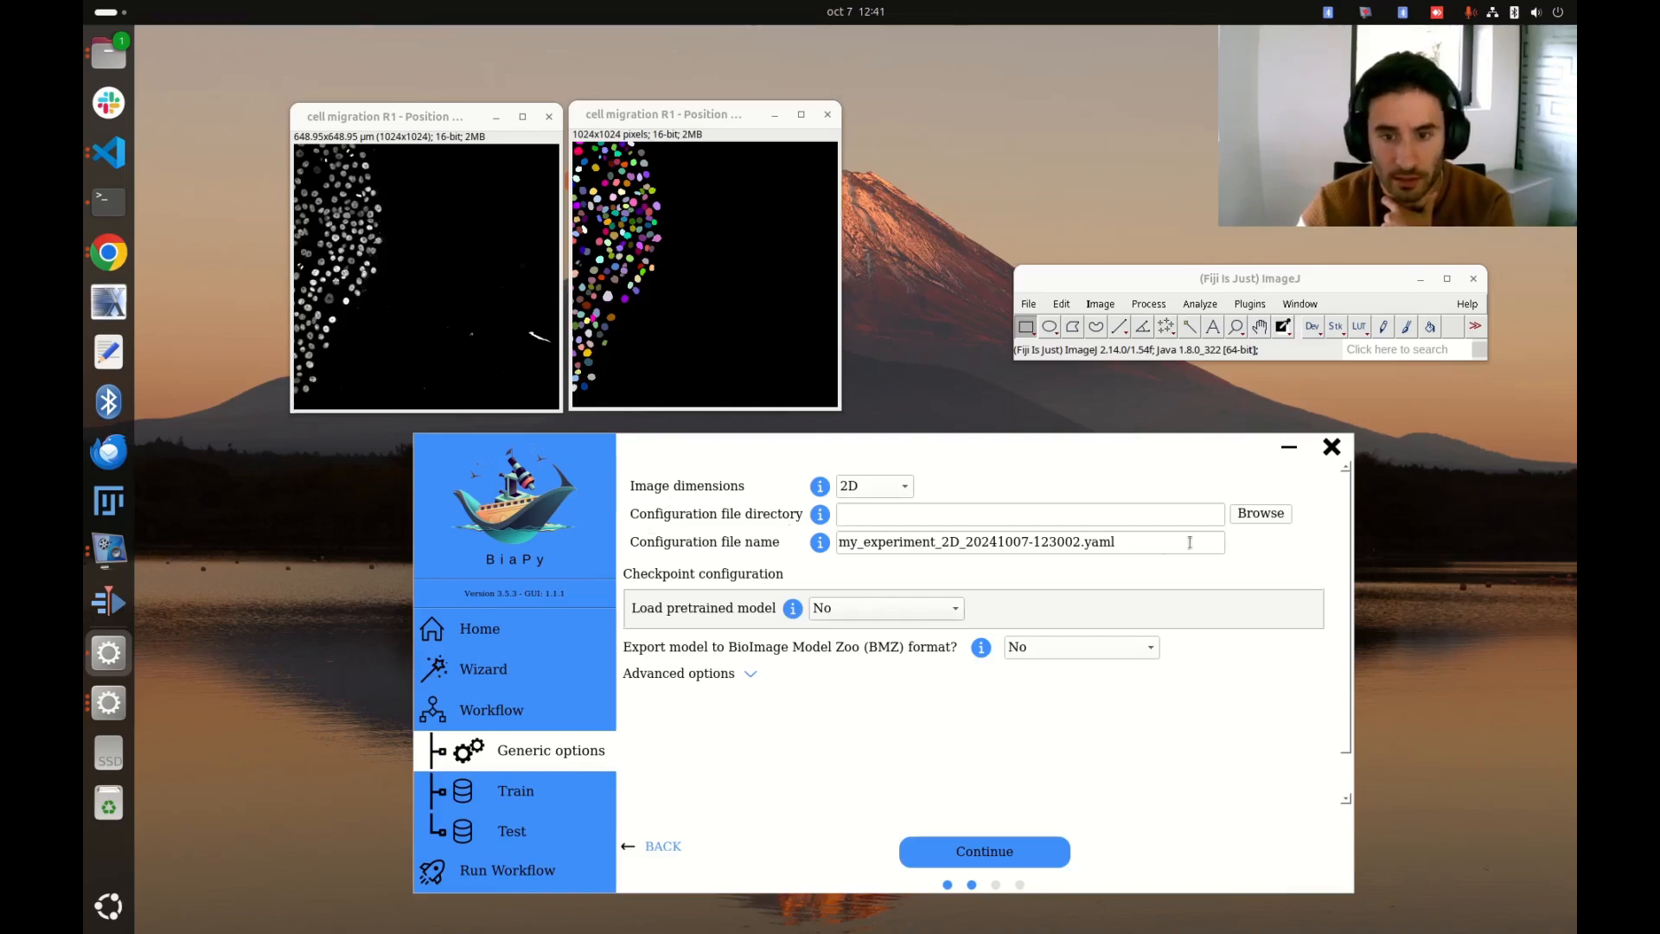
Set the configuration file directory to the parent folder of BiaPy-GUI.
{"action": "left_click", "coordinate": [1263, 512]}
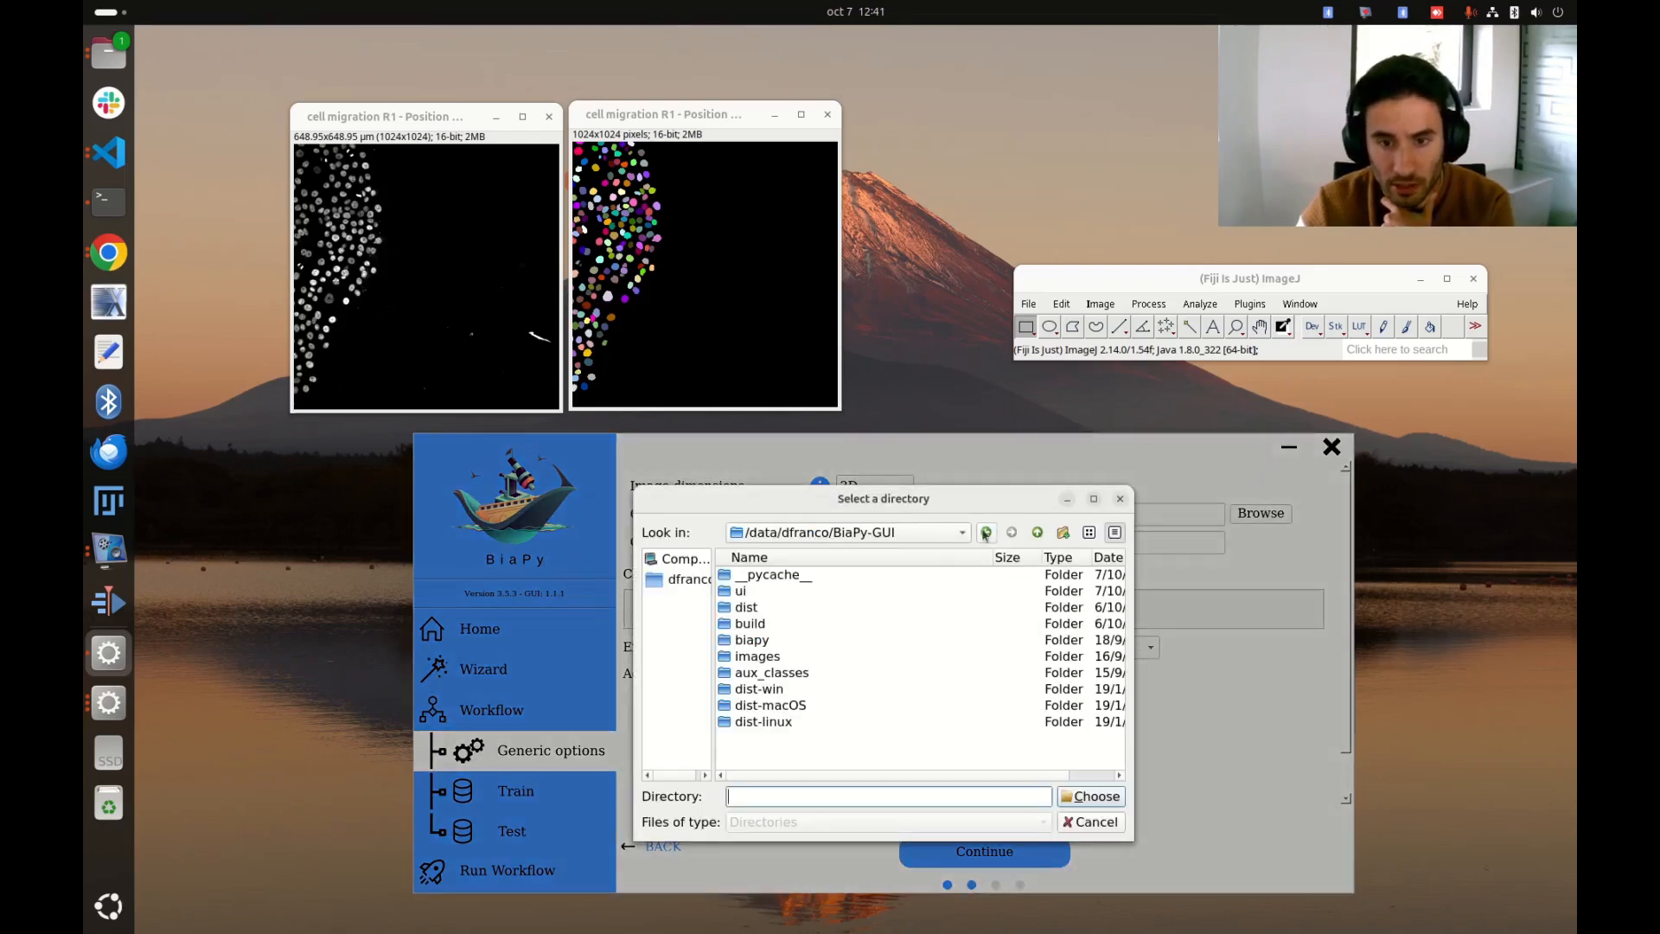
{"action": "left_click", "coordinate": [1038, 533]}
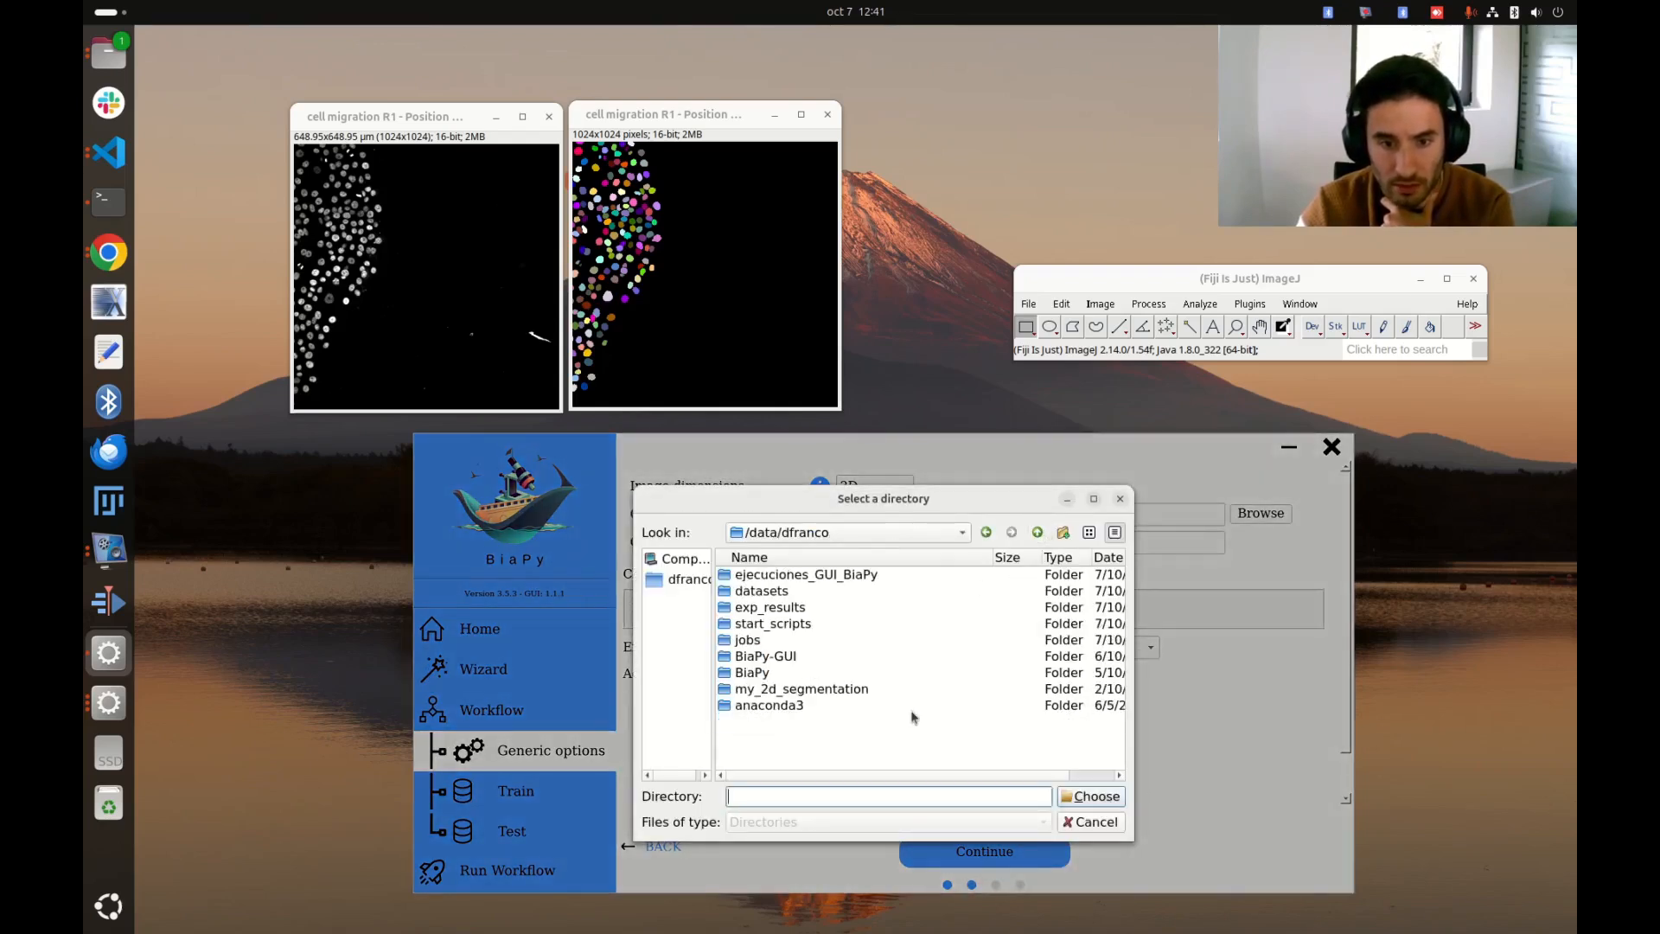
{"action": "left_click", "coordinate": [1072, 797]}
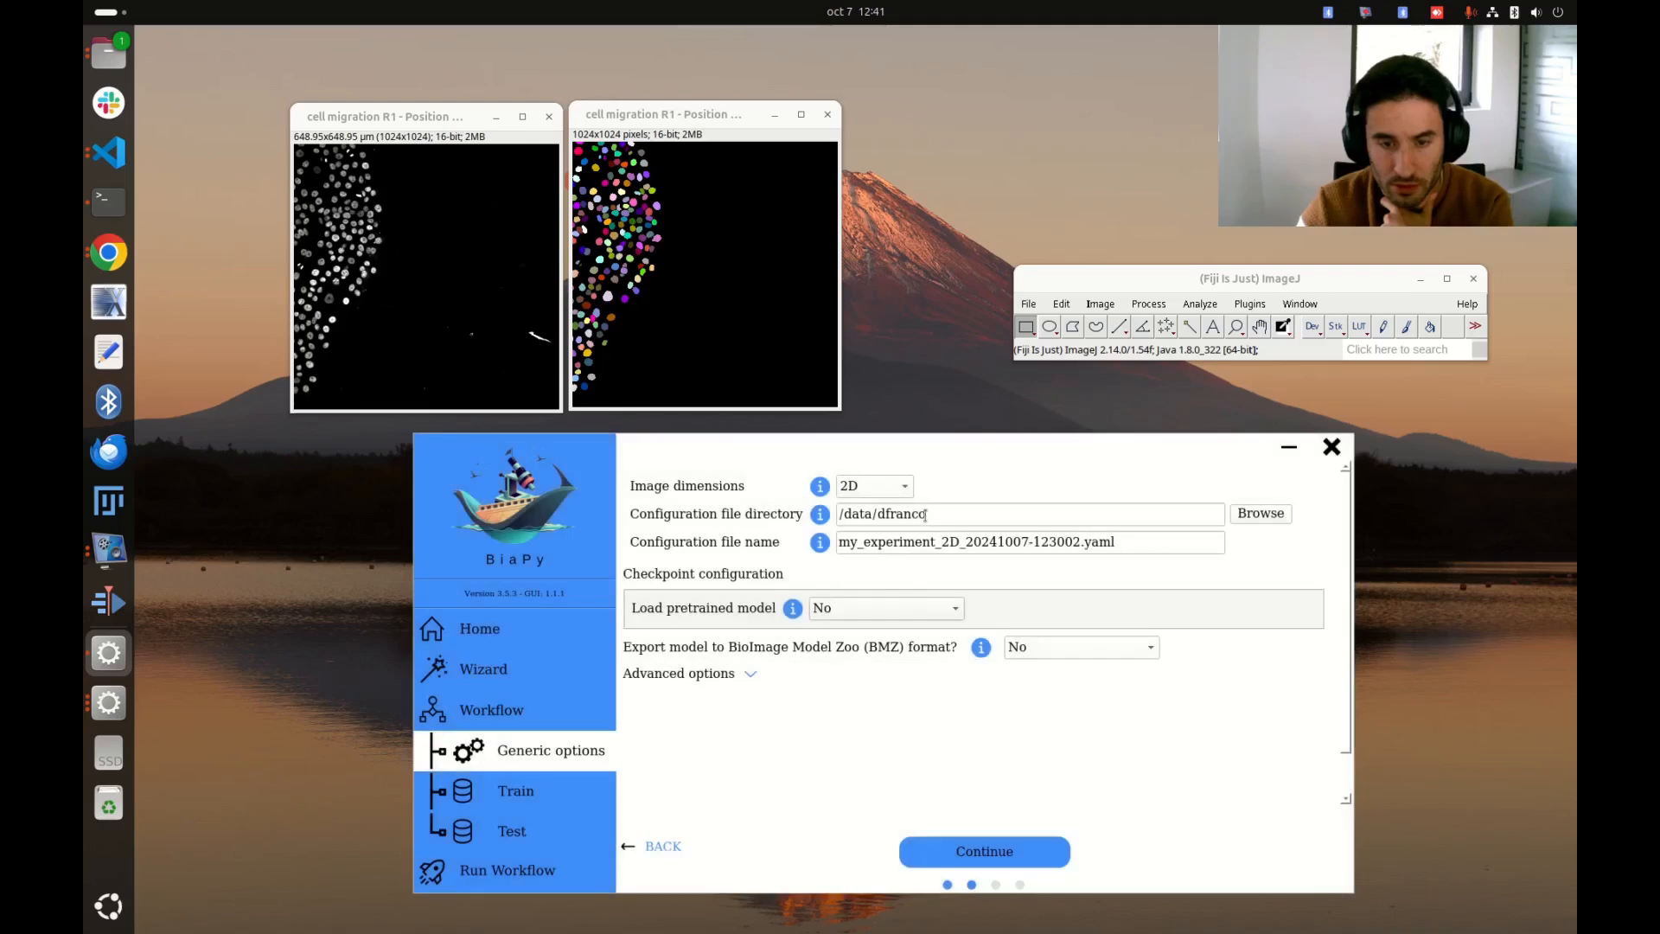
Rename the configuration file to instance_segmentation_2D.yaml.
{"action": "left_click", "coordinate": [1079, 540]}
{"action": "left_click_drag", "start_coordinate": [1080, 540], "coordinate": [838, 543]}
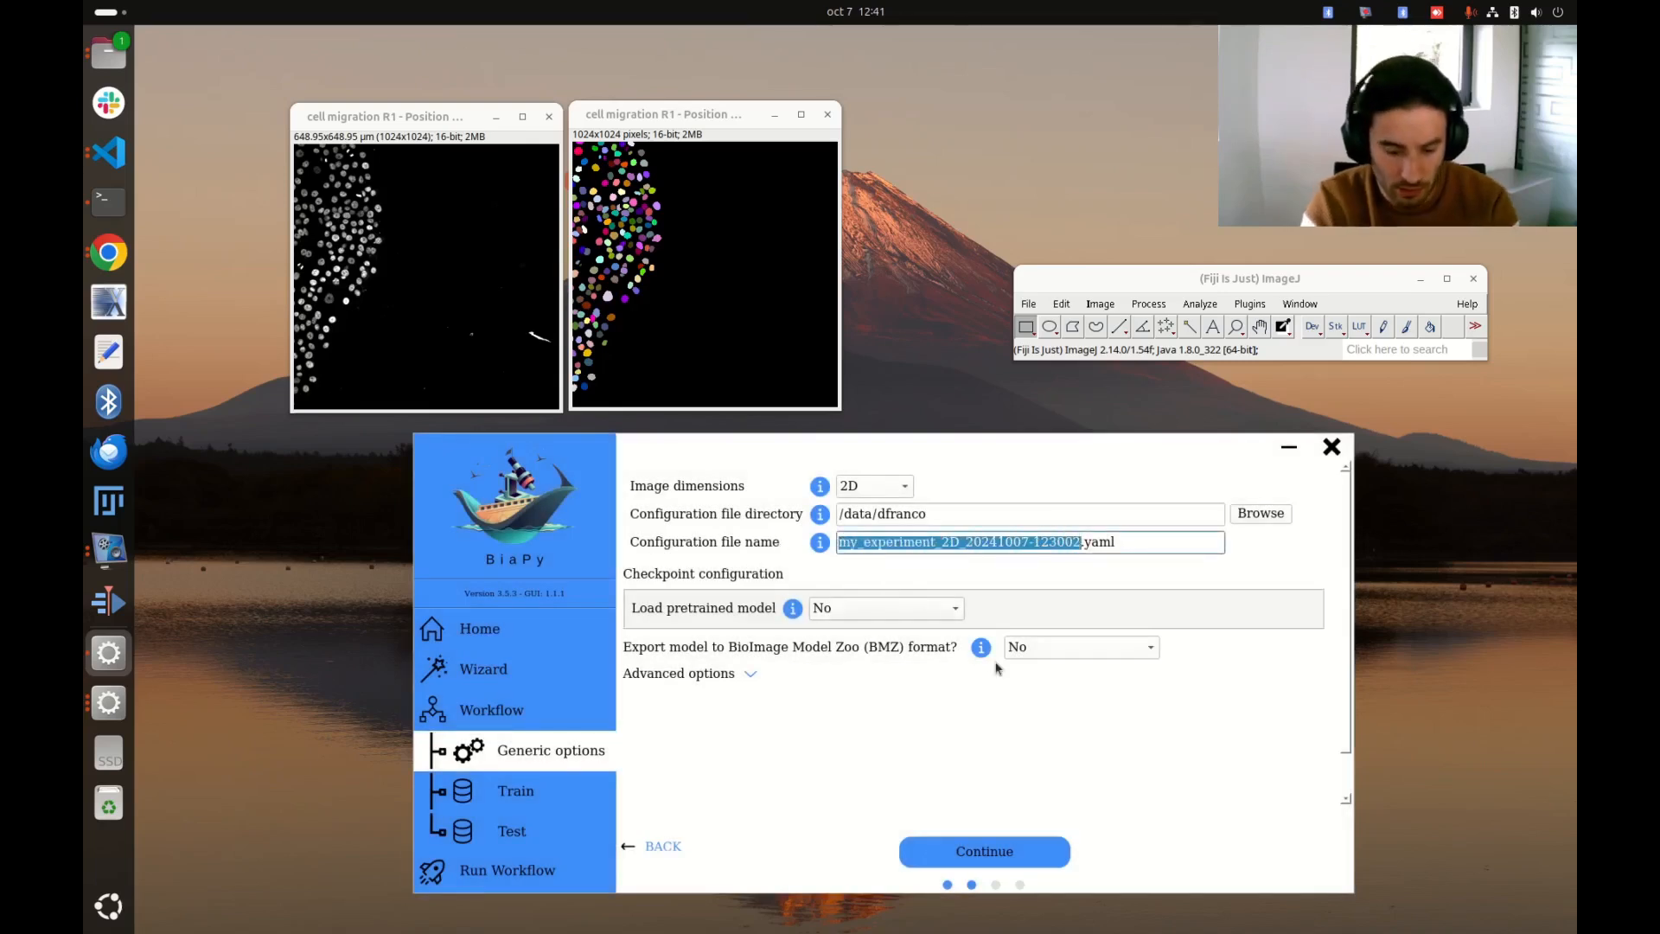
{"action": "type", "text": "instance_segmentation_2D"}
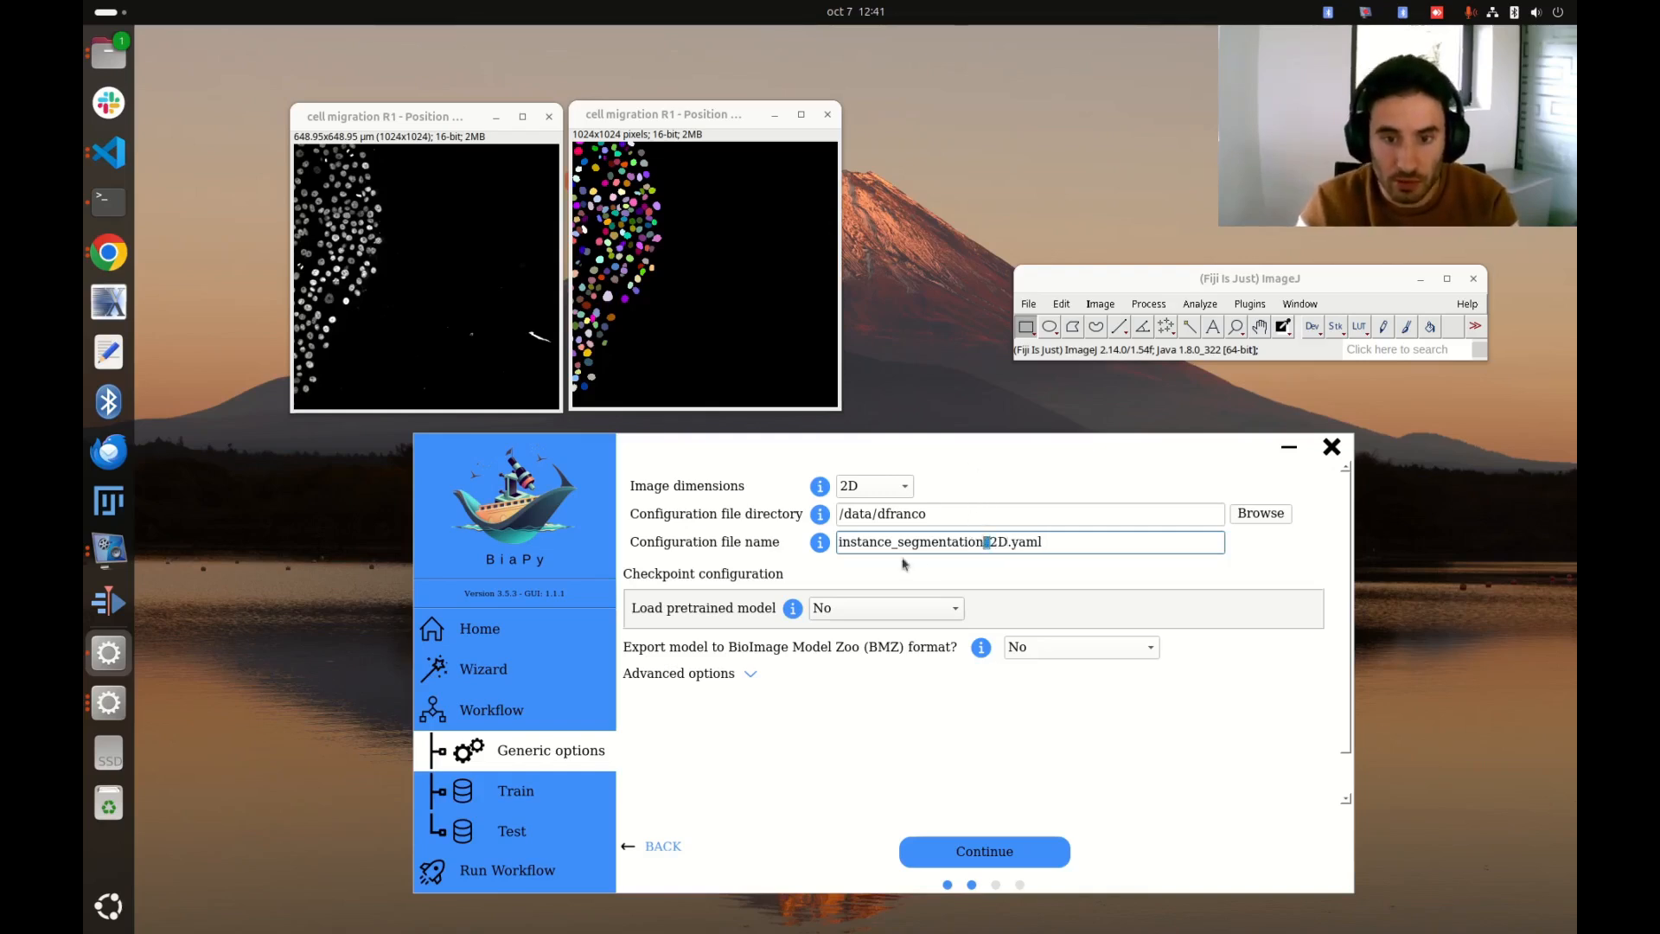
{"action": "left_click_drag", "start_coordinate": [896, 545], "coordinate": [985, 545]}
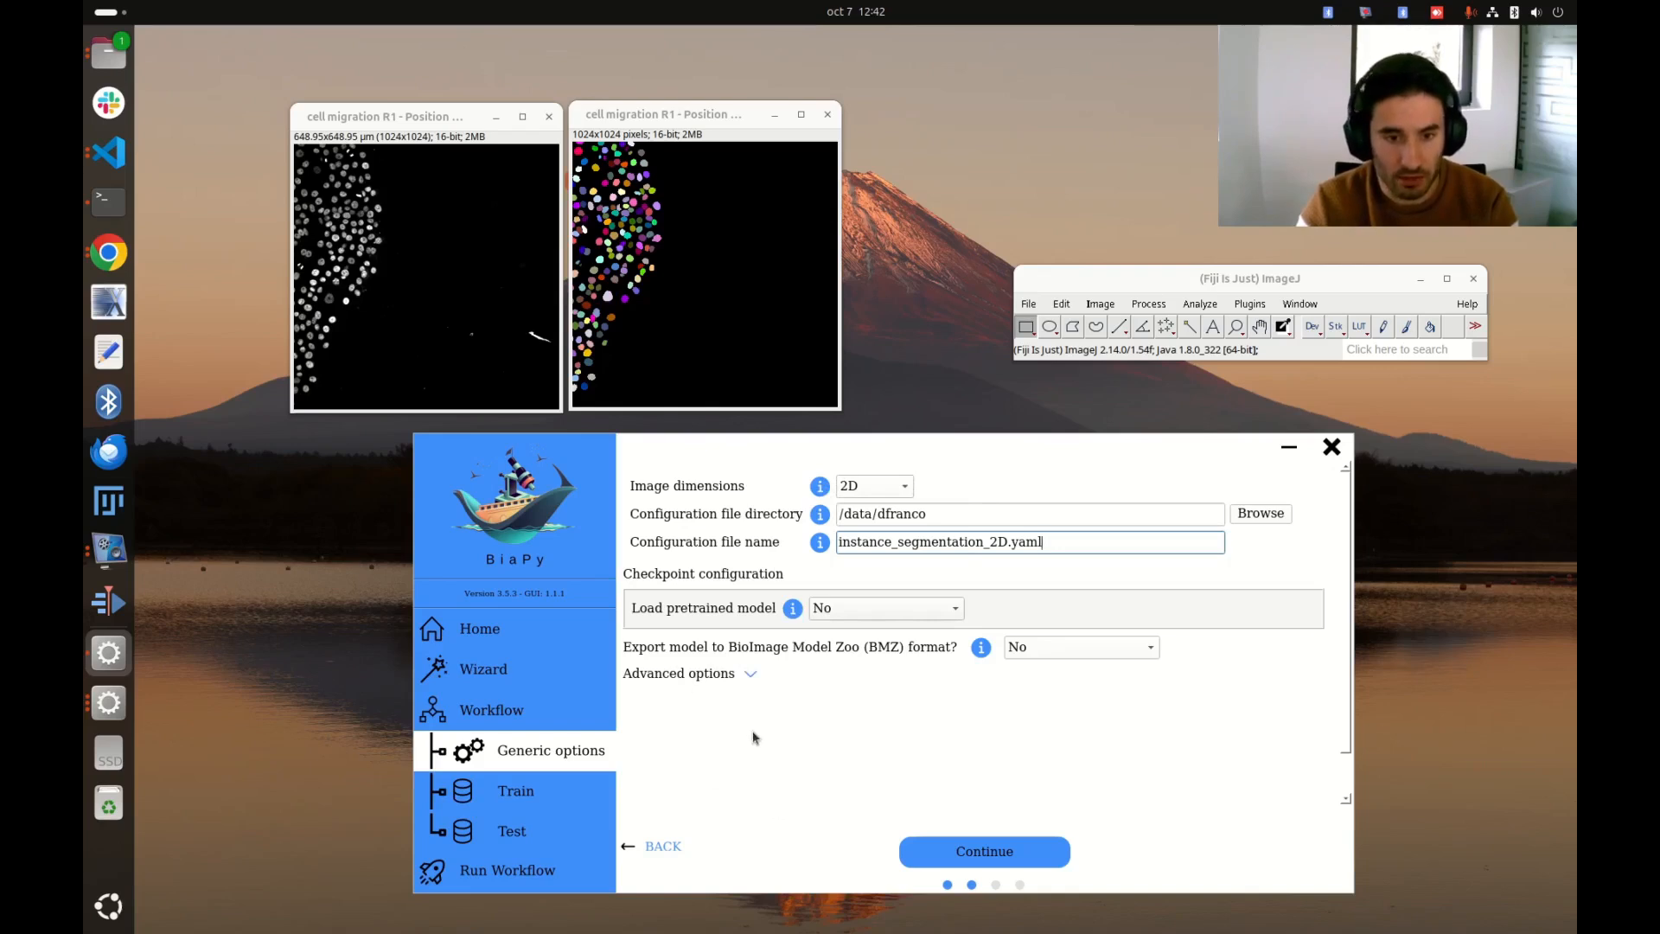
Review the advanced hardware options, collapse them and continue to the training settings.
{"action": "left_click", "coordinate": [749, 675]}
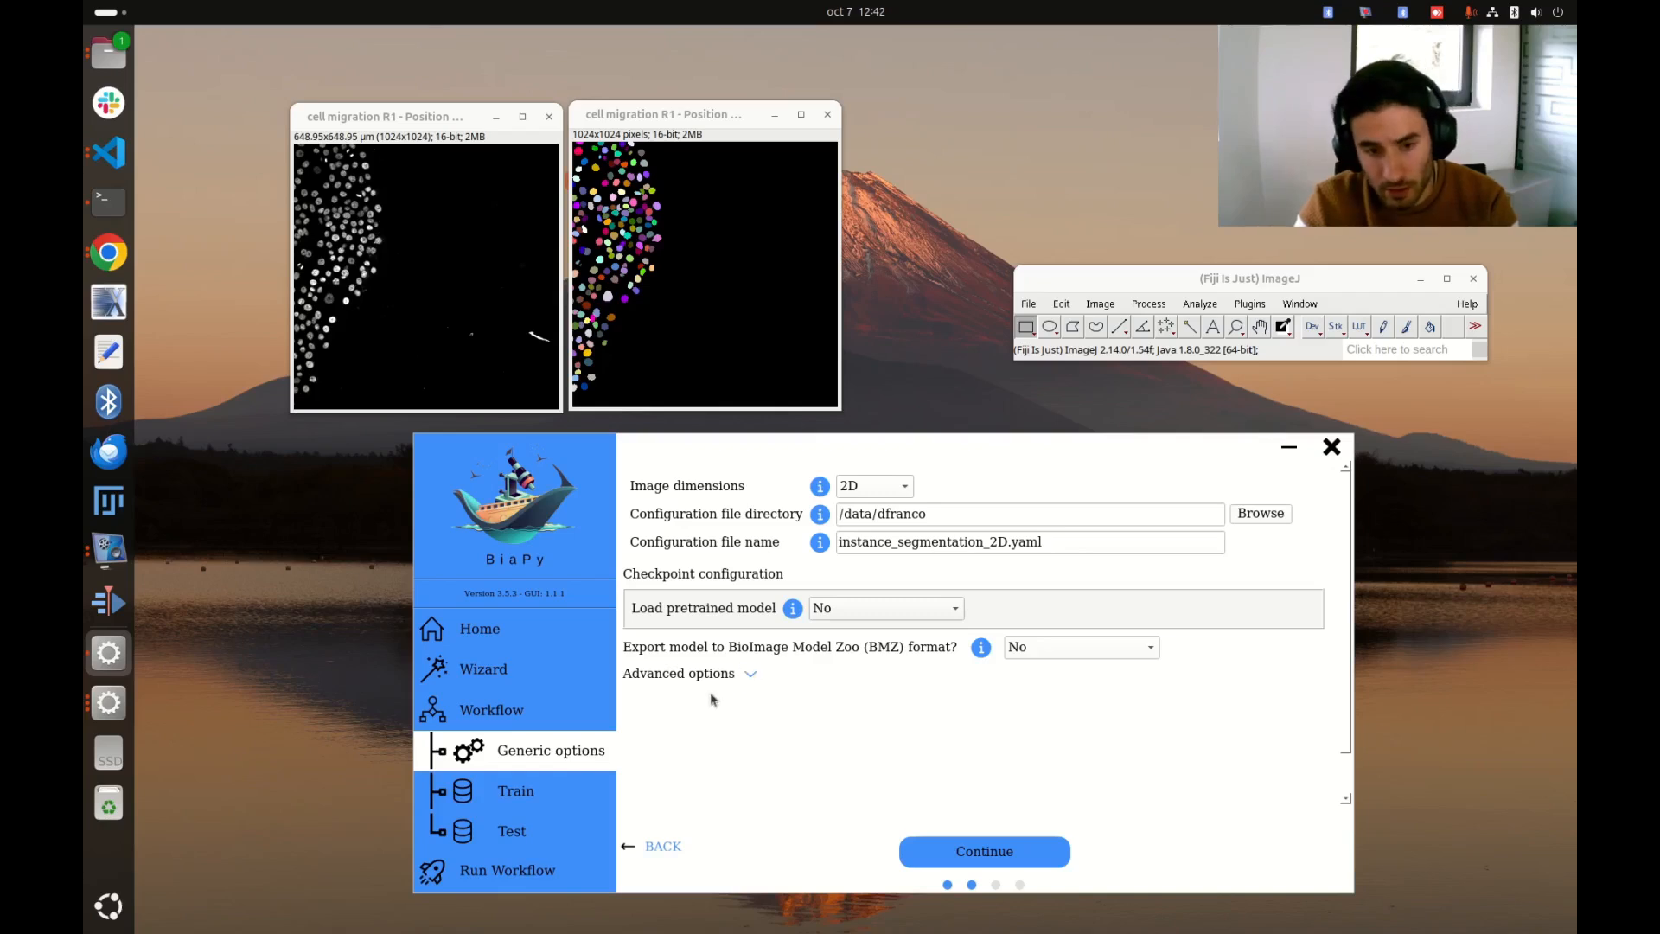
{"action": "left_click", "coordinate": [750, 674]}
{"action": "scroll", "coordinate": [1093, 674], "scroll_direction": "down", "scroll_amount": 1}
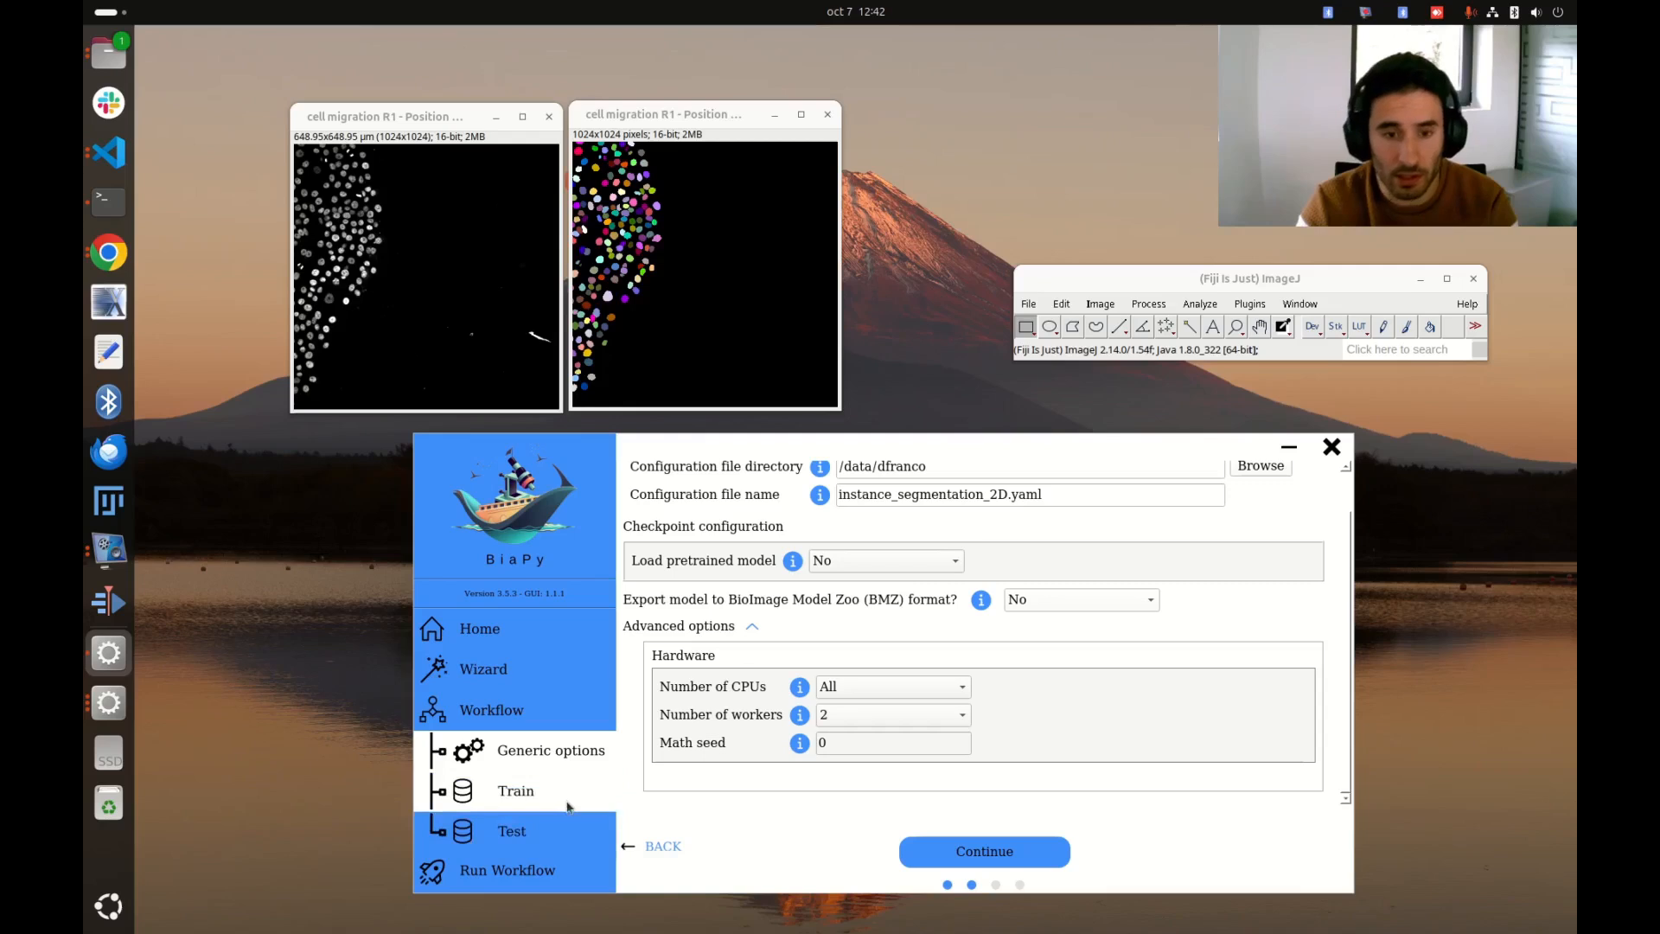
{"action": "left_click", "coordinate": [751, 627]}
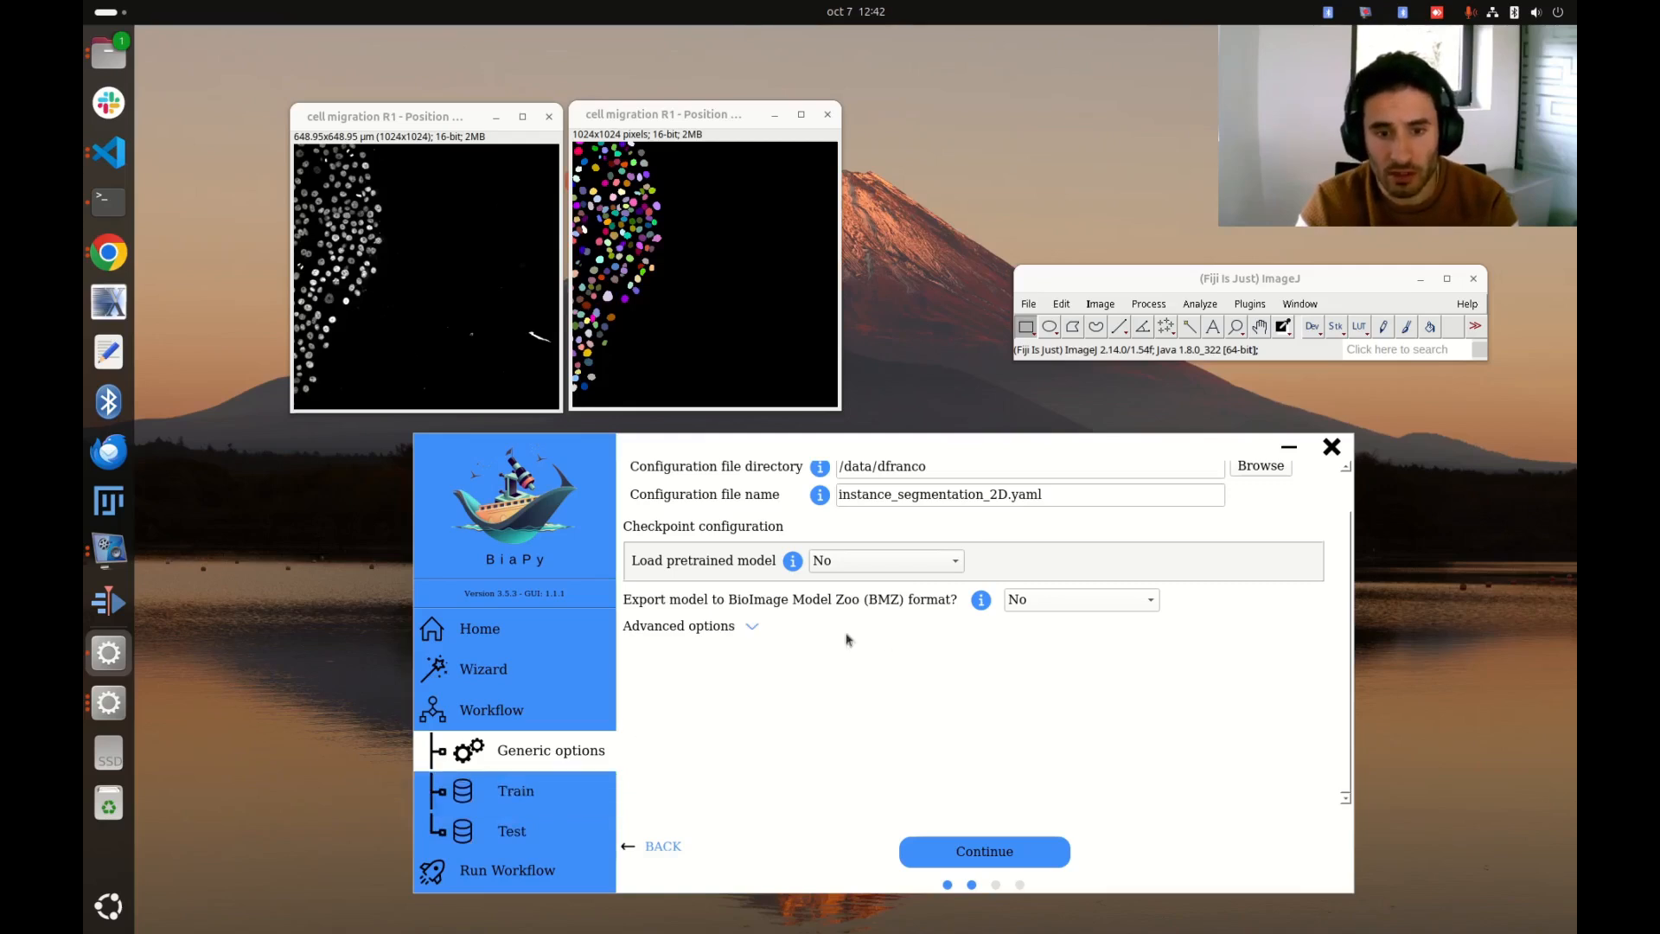
{"action": "scroll", "coordinate": [896, 582], "scroll_direction": "up", "scroll_amount": 2}
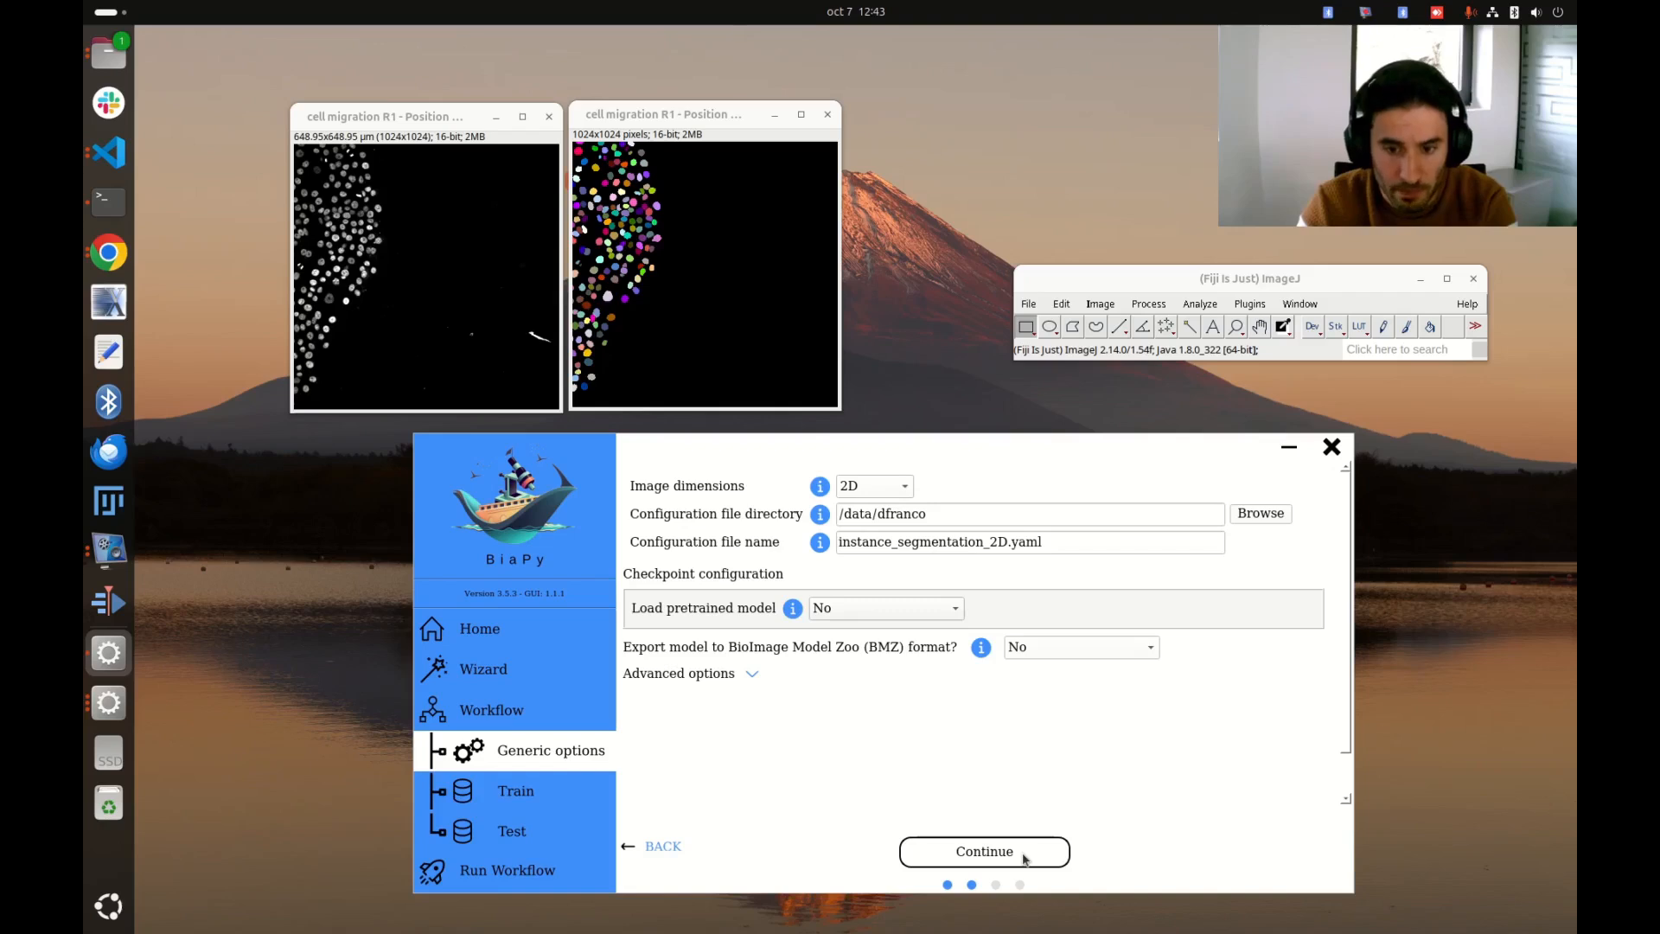
{"action": "left_click", "coordinate": [1024, 859]}
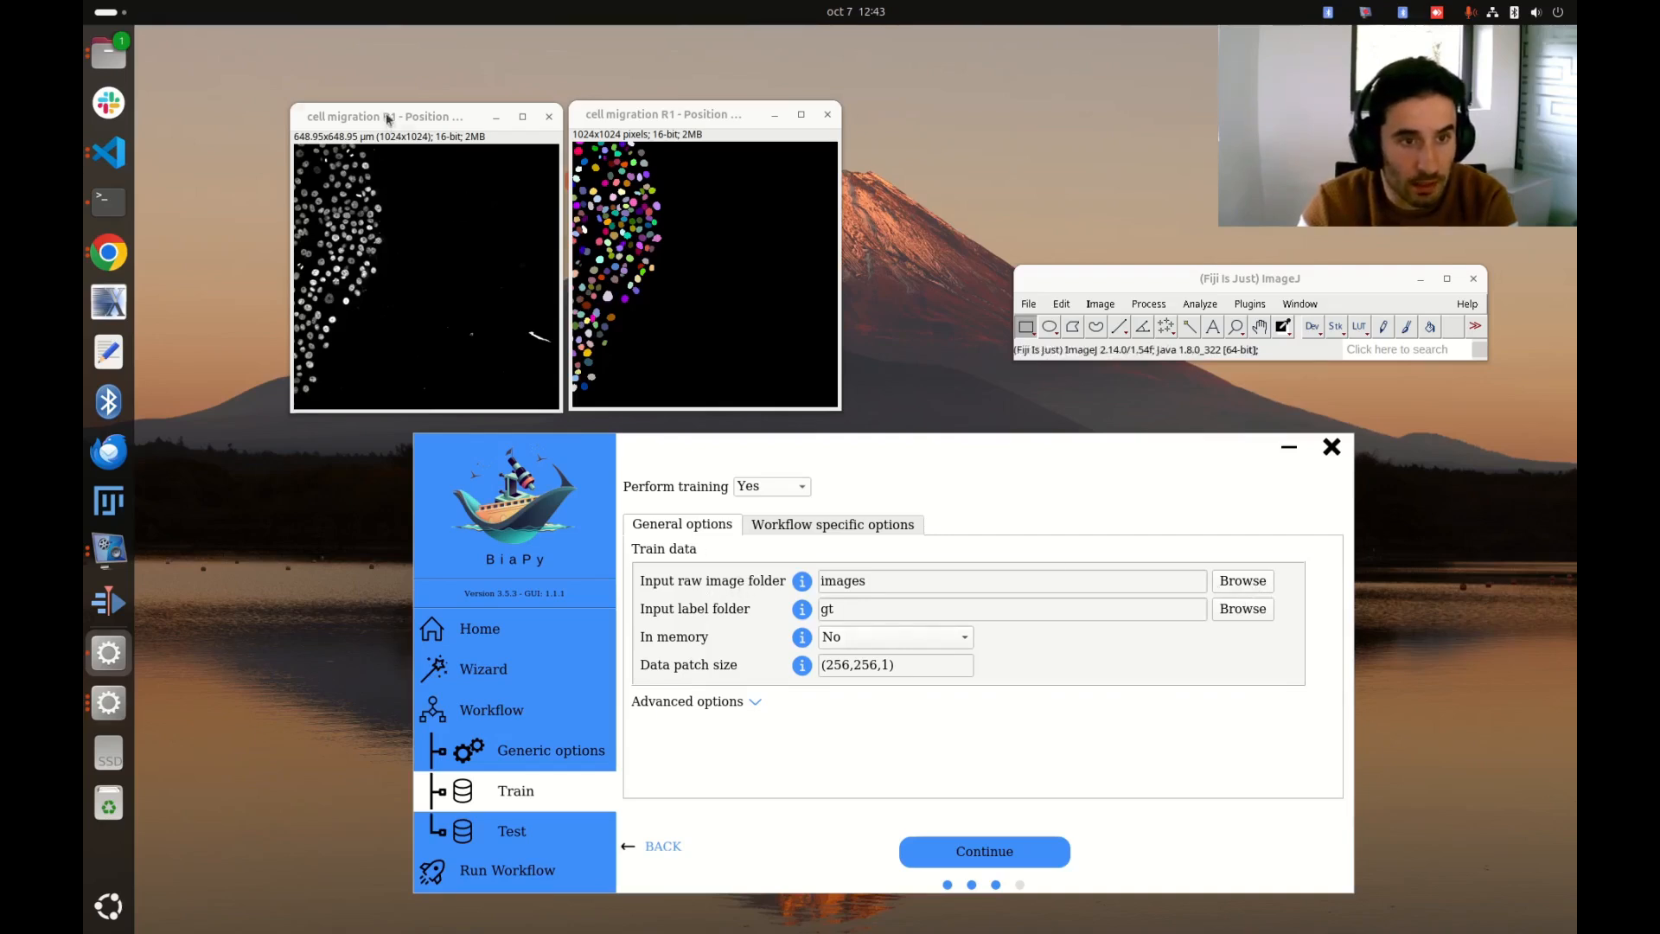
Set the input raw image folder for training to datasets/Stardist/data/train/x.
{"action": "left_click_drag", "start_coordinate": [387, 121], "coordinate": [366, 117]}
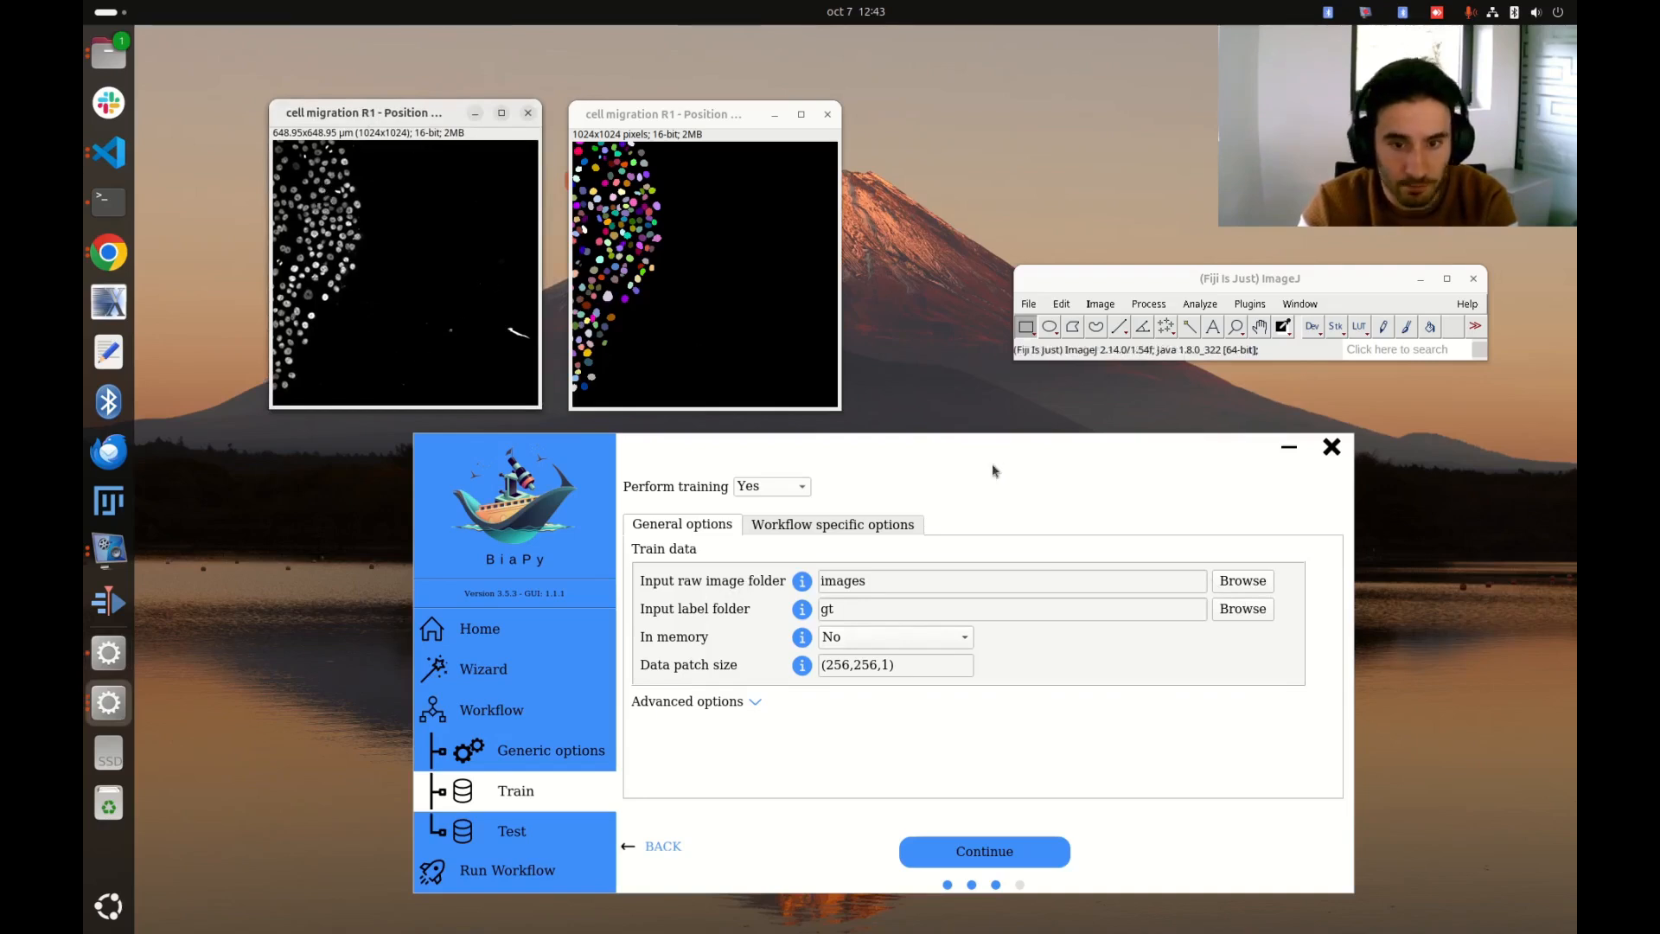
{"action": "left_click", "coordinate": [1242, 580]}
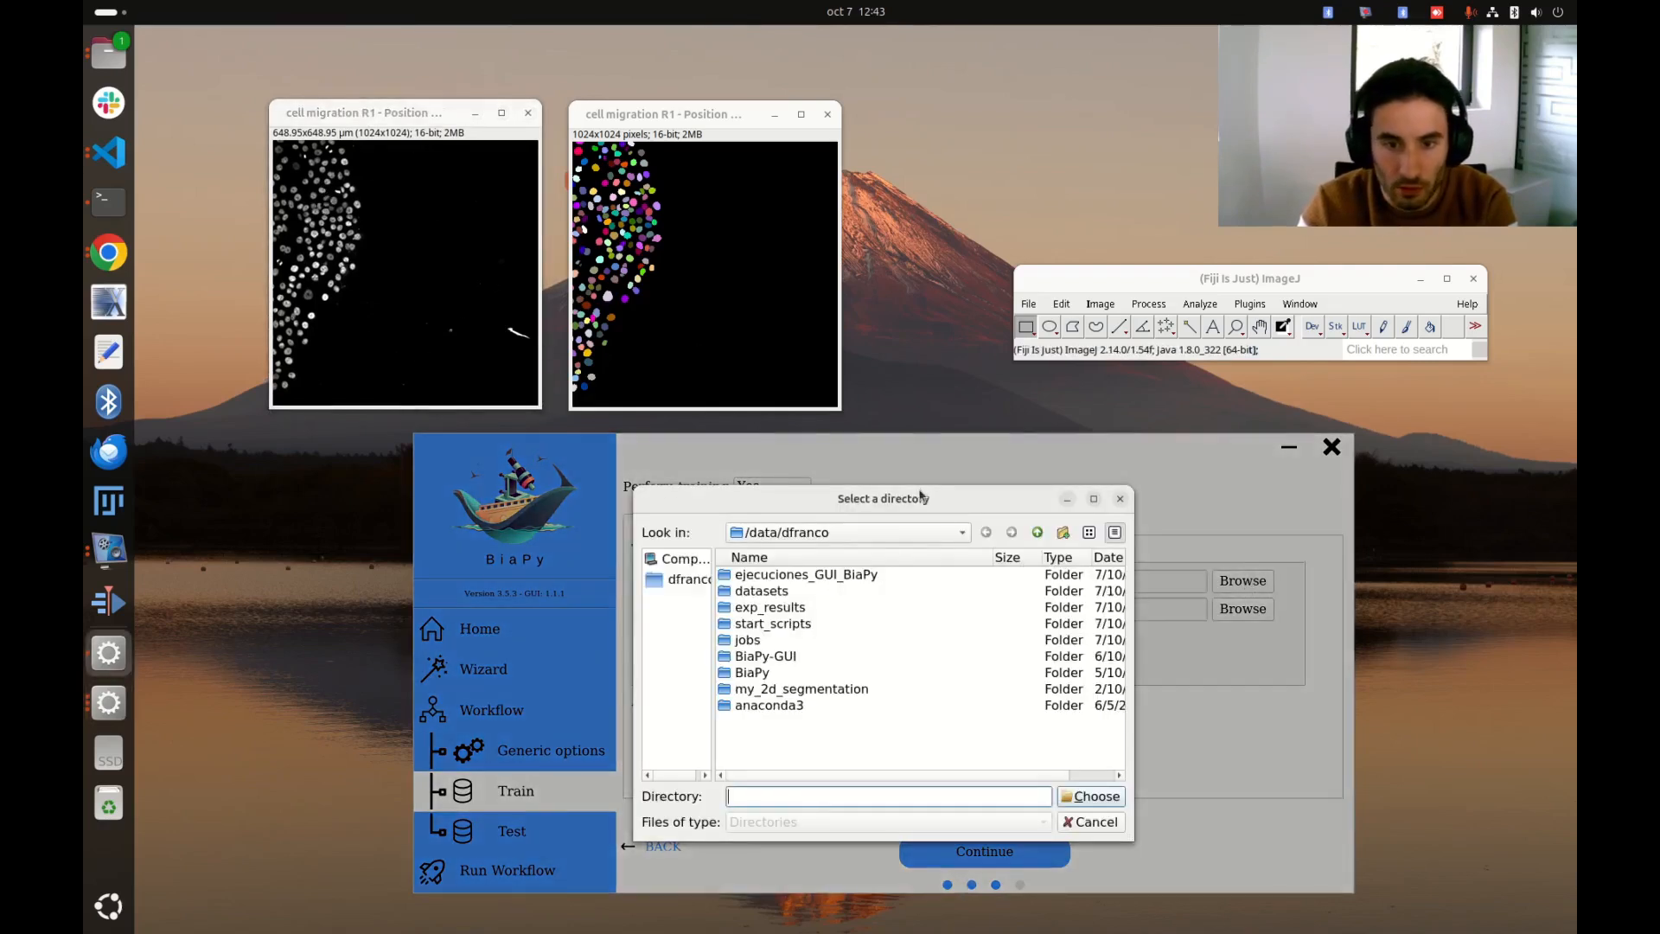
{"action": "left_click_drag", "start_coordinate": [923, 498], "coordinate": [935, 496]}
{"action": "double_click", "coordinate": [793, 592]}
{"action": "scroll", "coordinate": [794, 606], "scroll_direction": "down", "scroll_amount": 2}
{"action": "scroll", "coordinate": [800, 687], "scroll_direction": "up", "scroll_amount": 2}
{"action": "scroll", "coordinate": [794, 671], "scroll_direction": "down", "scroll_amount": 1}
{"action": "scroll", "coordinate": [793, 670], "scroll_direction": "down", "scroll_amount": 1}
{"action": "double_click", "coordinate": [781, 754]}
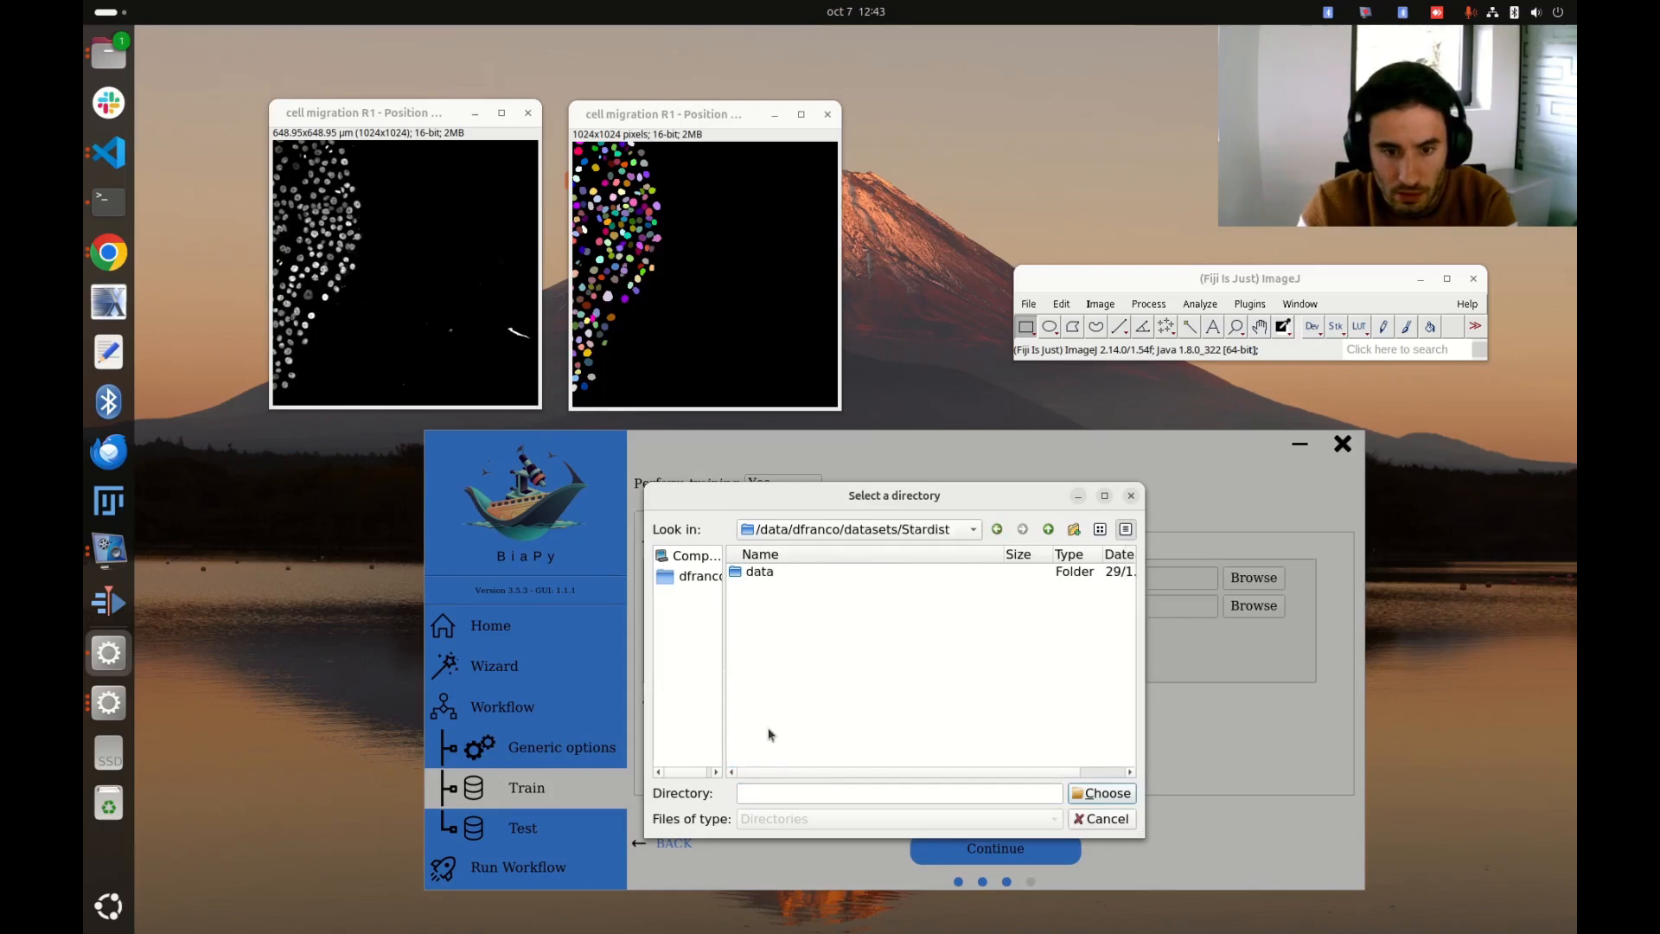
{"action": "double_click", "coordinate": [789, 572]}
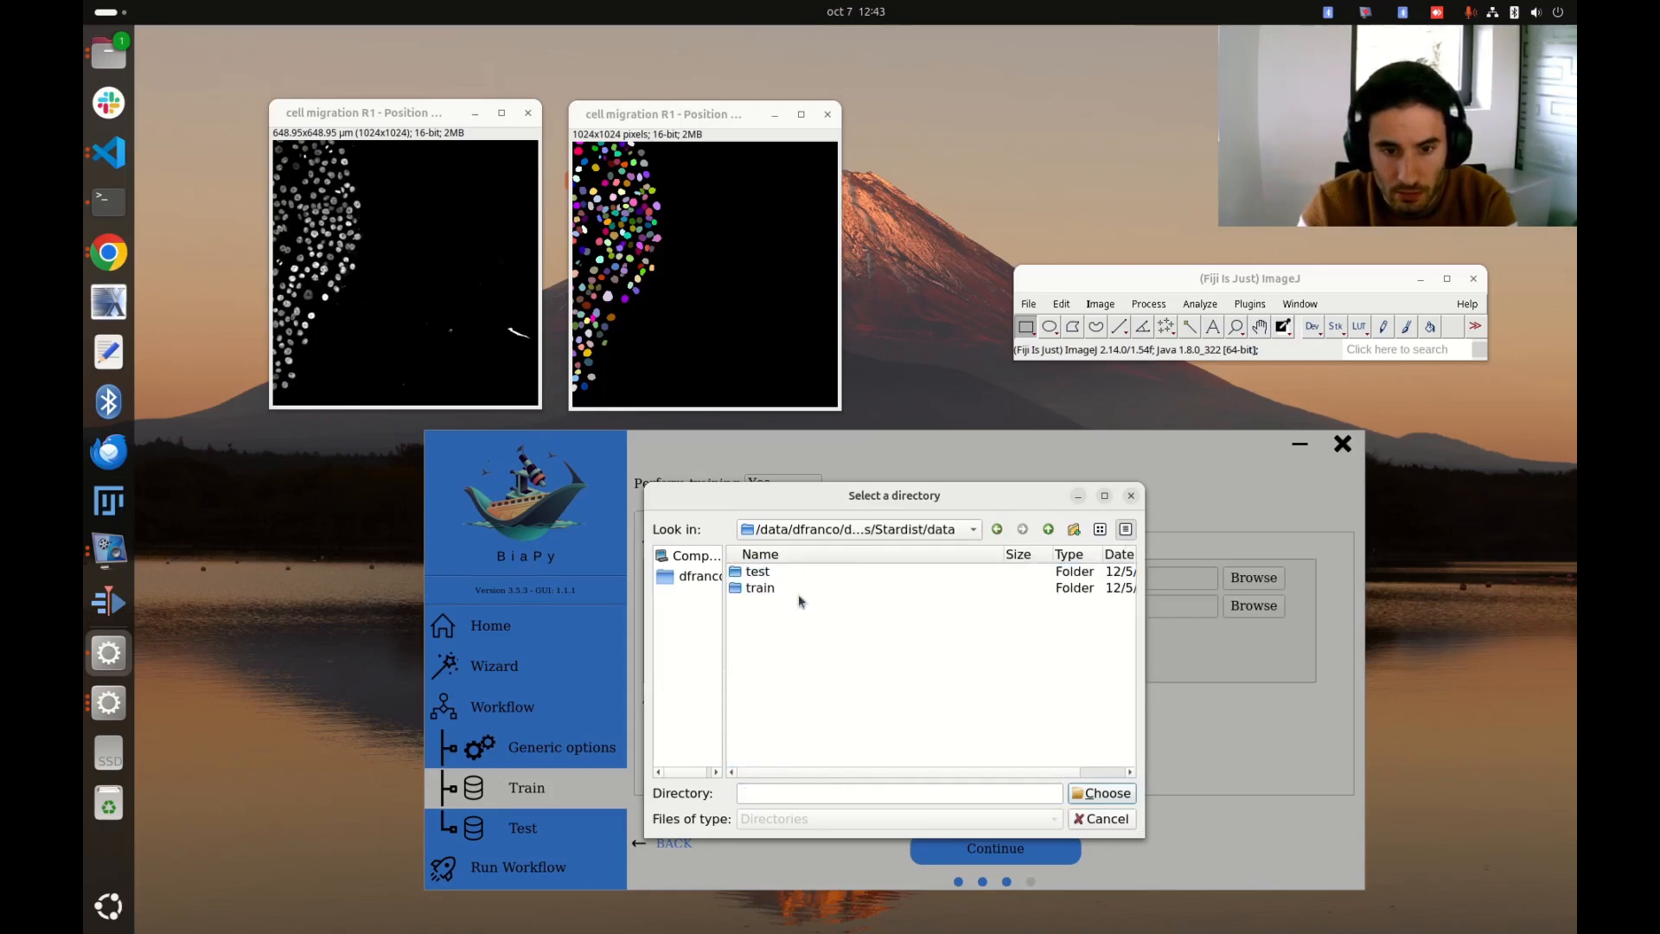
{"action": "double_click", "coordinate": [760, 588]}
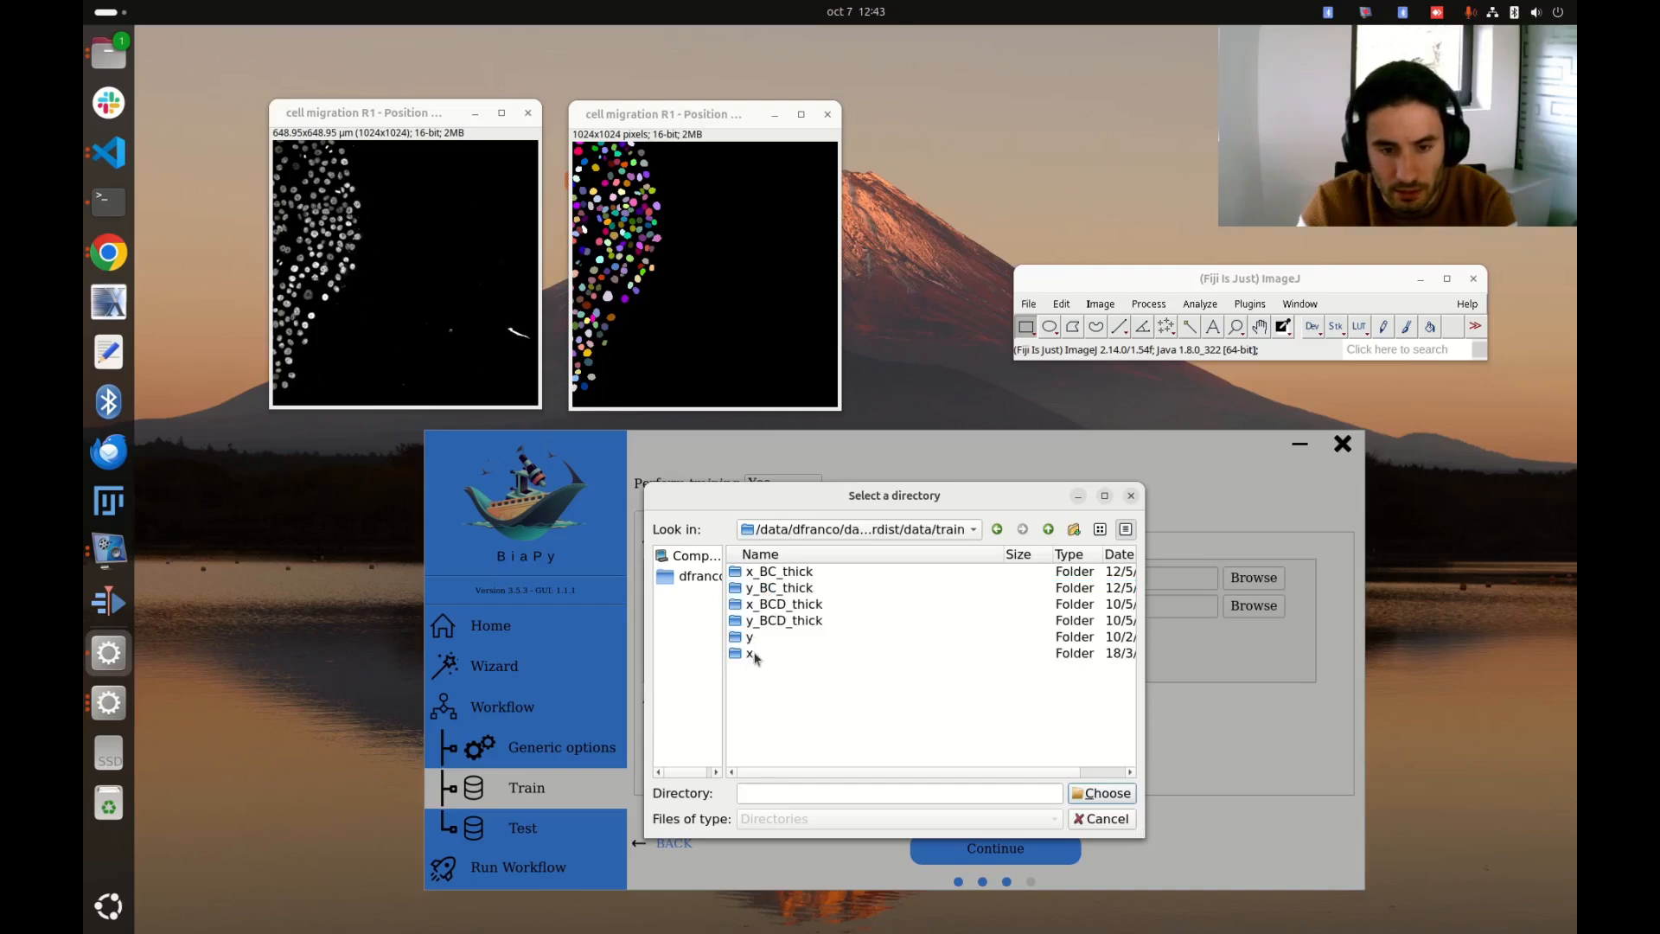
{"action": "double_click", "coordinate": [754, 656]}
{"action": "left_click", "coordinate": [1094, 794]}
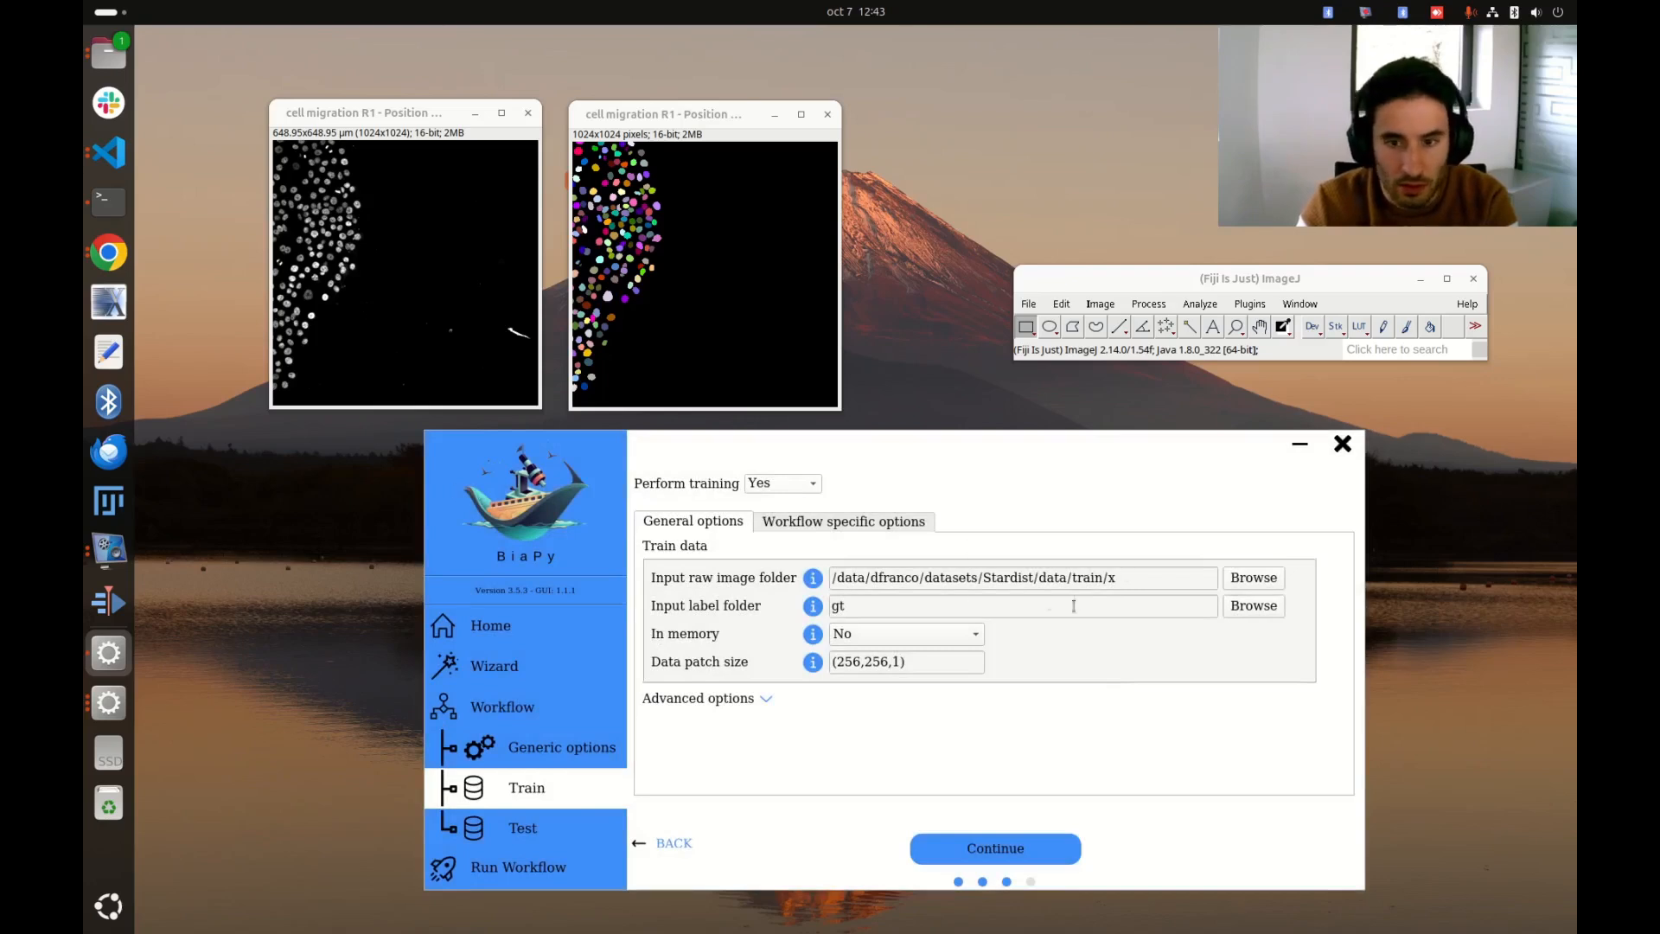
Switch to the file browser, view the raw images in Stardist_v2/data/train/x, and minimize it again.
{"action": "left_click", "coordinate": [108, 54]}
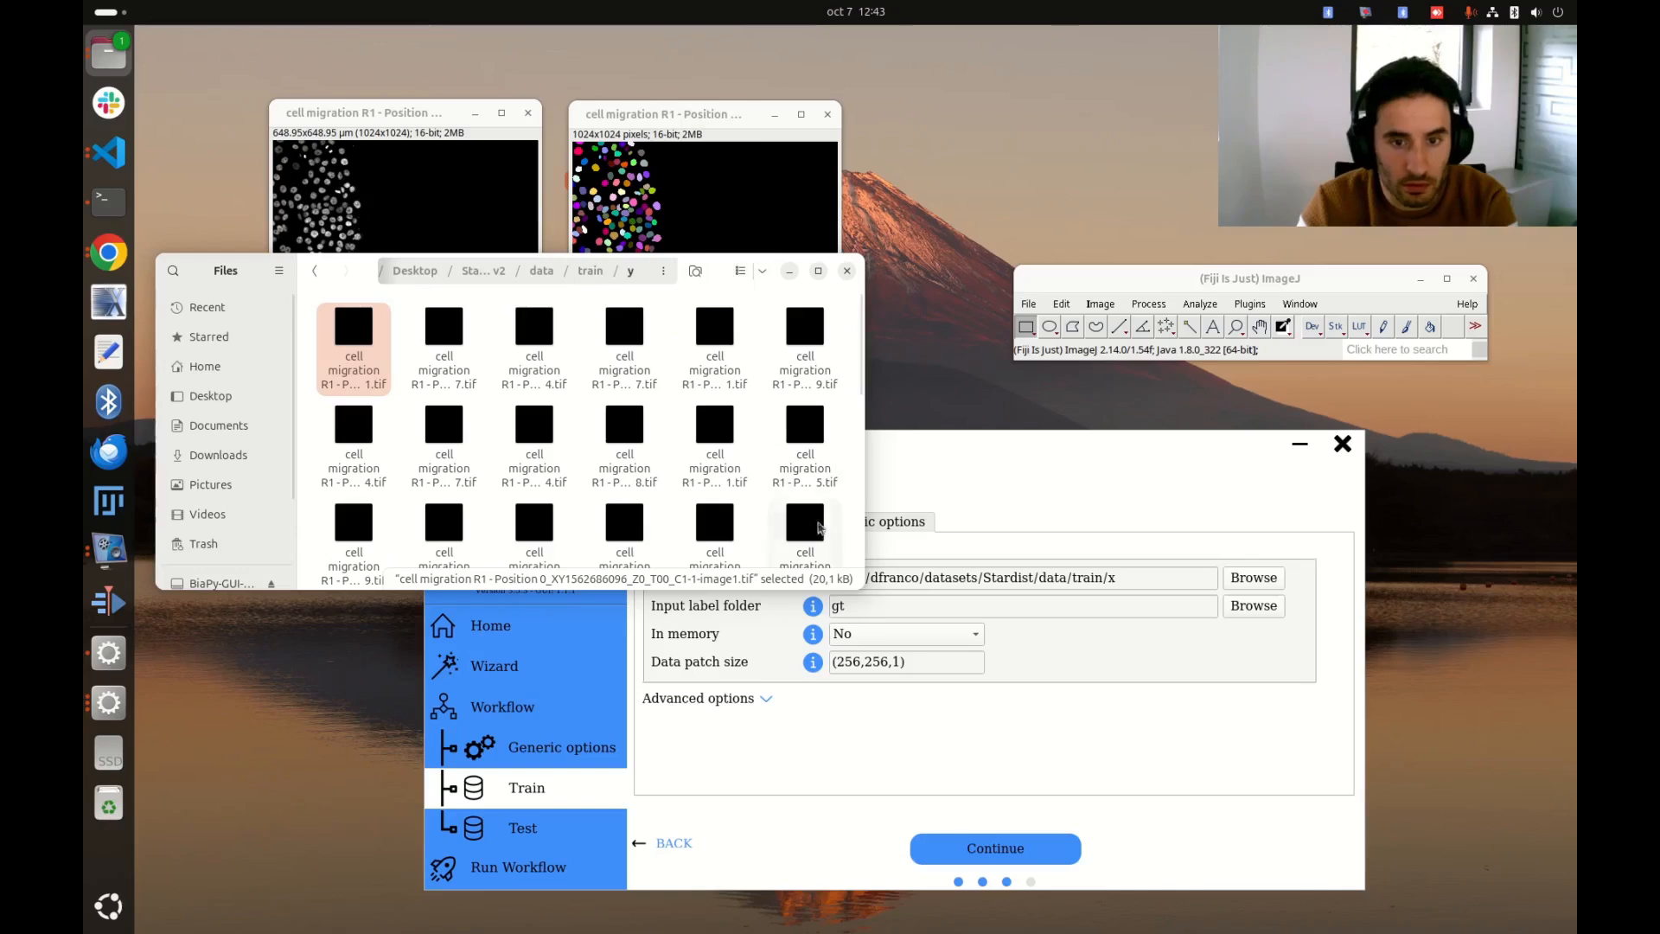
{"action": "left_click_drag", "start_coordinate": [862, 591], "coordinate": [1095, 733]}
{"action": "left_click", "coordinate": [719, 271]}
{"action": "double_click", "coordinate": [394, 325]}
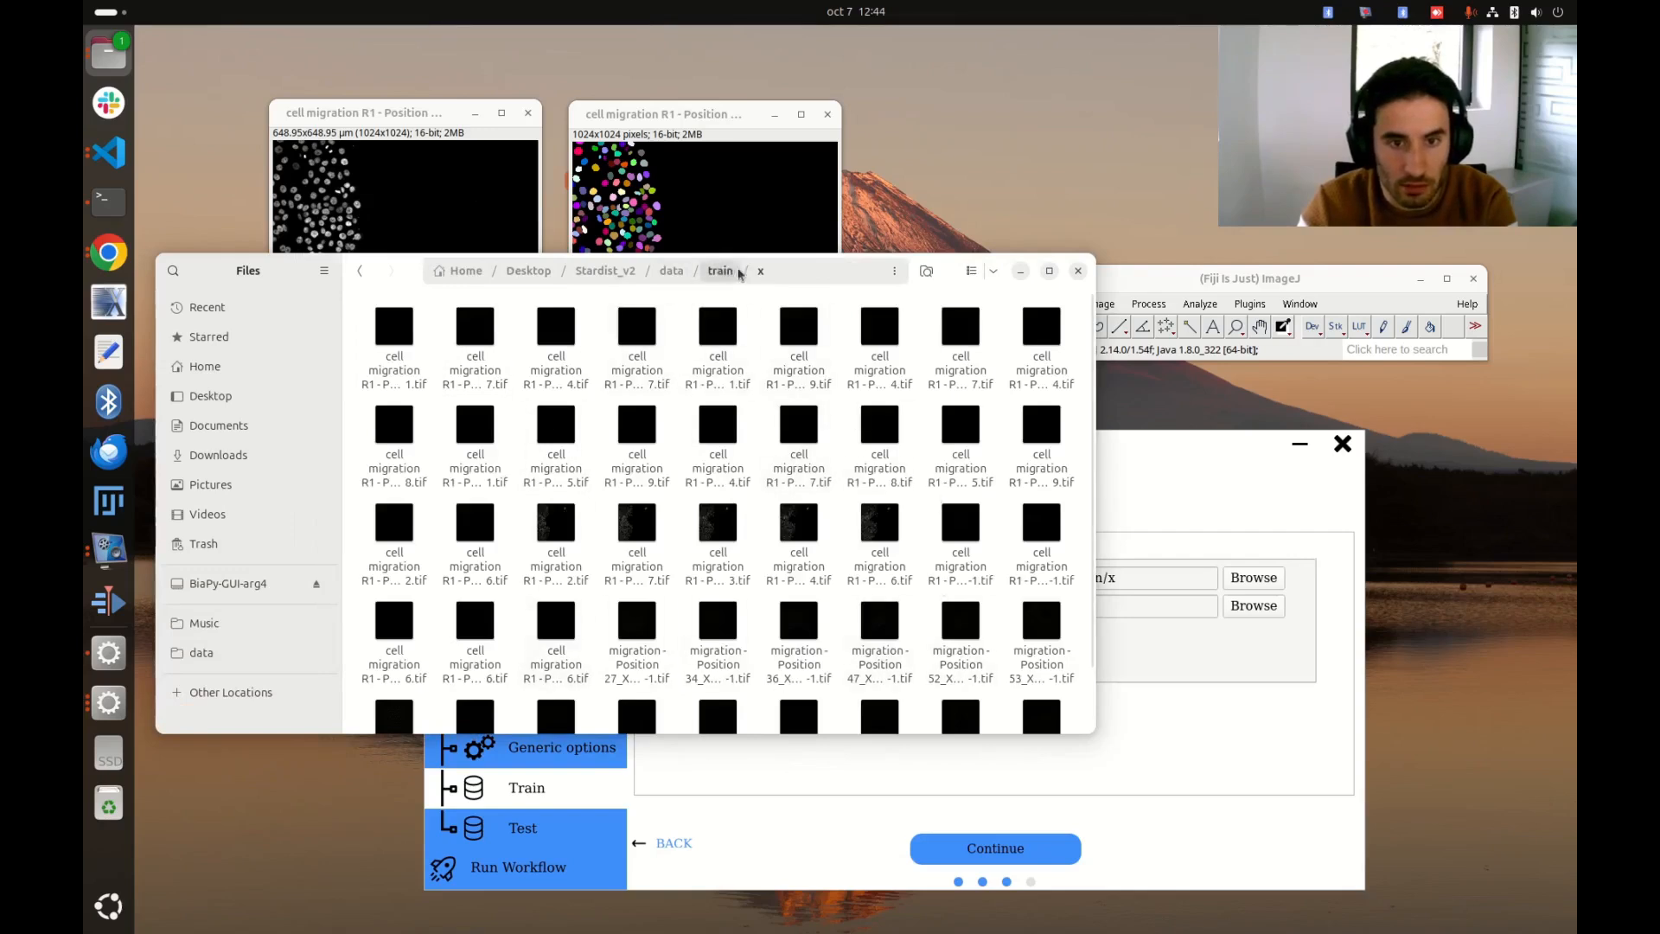
{"action": "left_click", "coordinate": [1020, 271]}
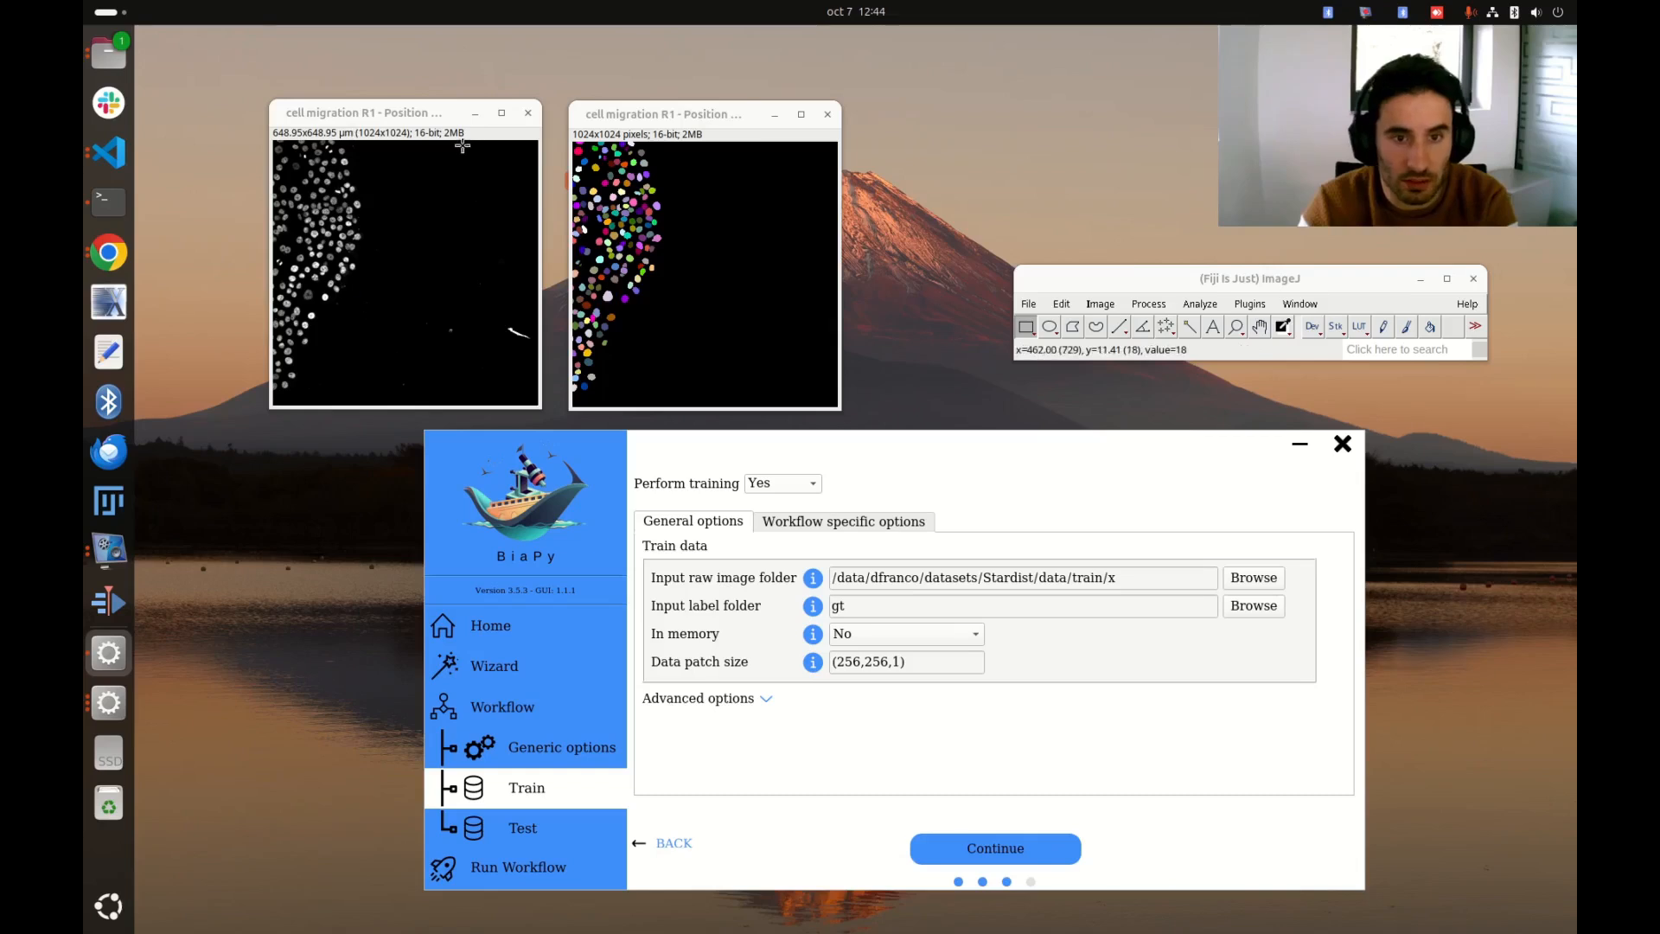
Set the input label folder for training to datasets/Stardist/data/train/y.
{"action": "left_click", "coordinate": [1255, 612]}
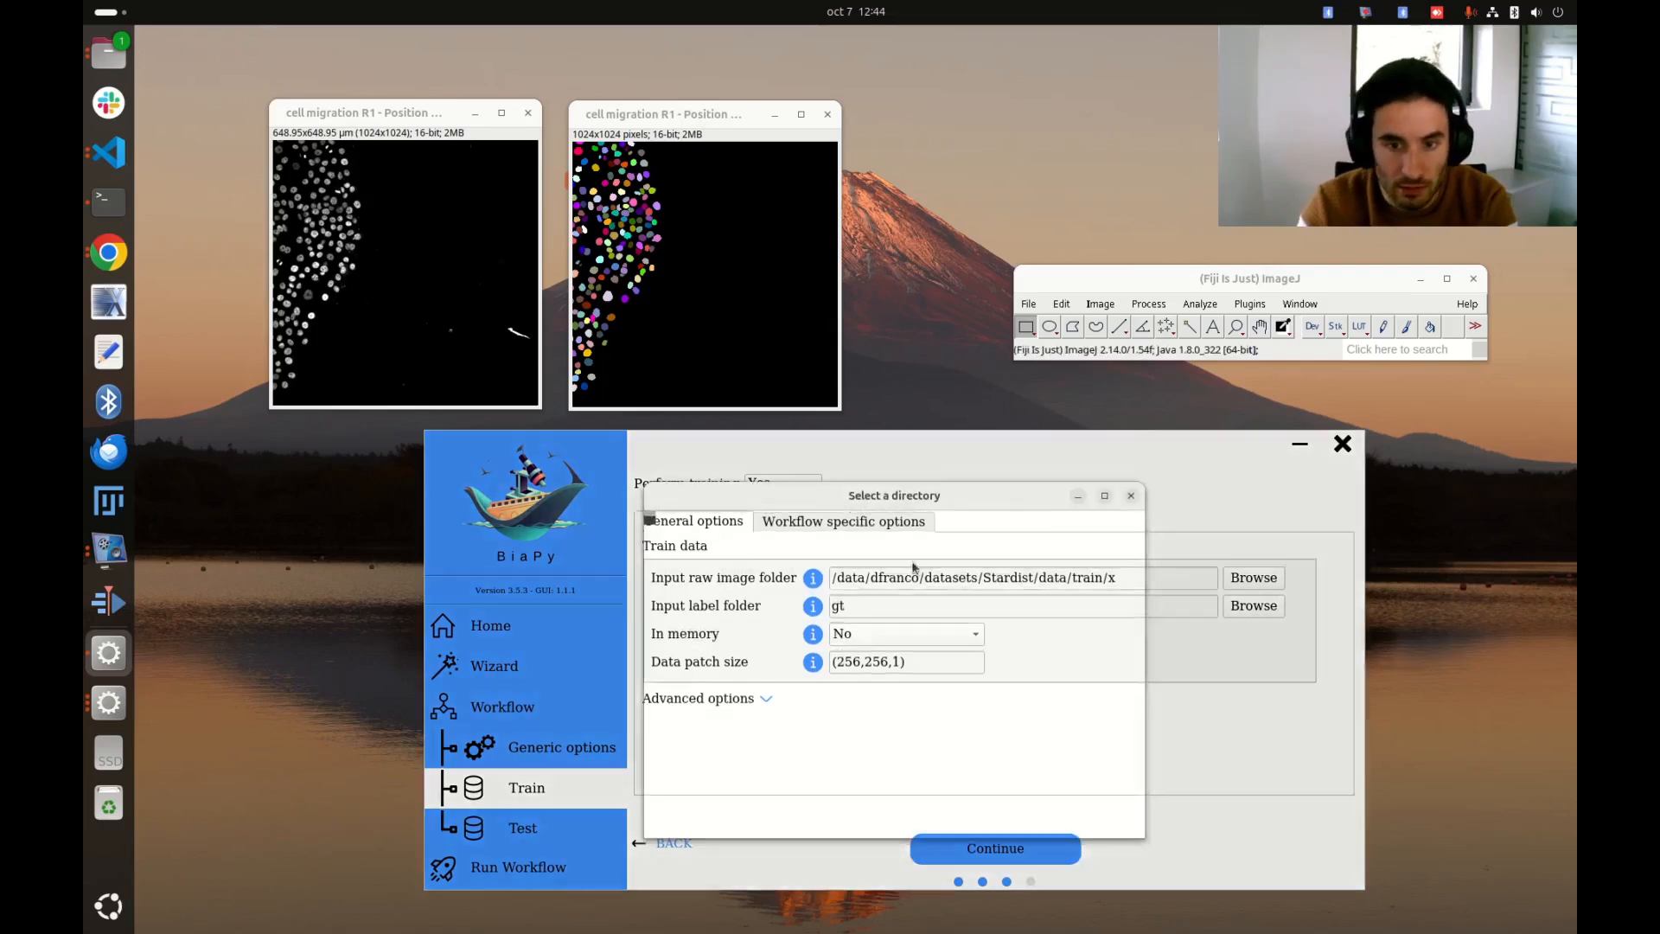
{"action": "left_click", "coordinate": [1050, 531]}
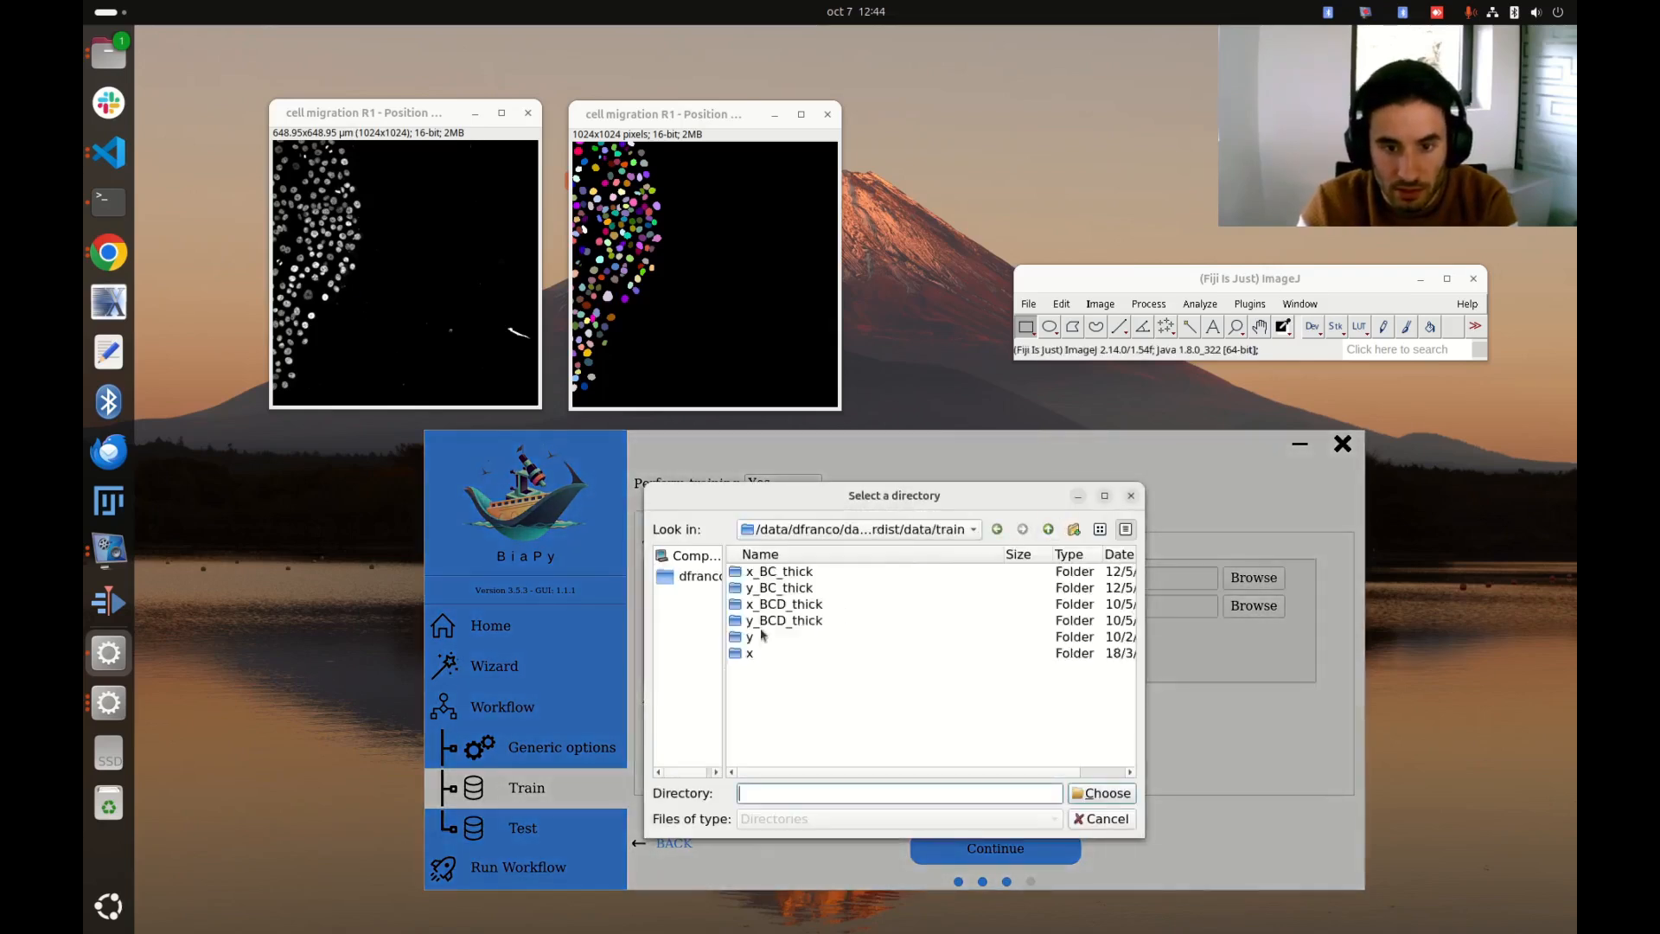
{"action": "double_click", "coordinate": [763, 648]}
{"action": "left_click", "coordinate": [1103, 794]}
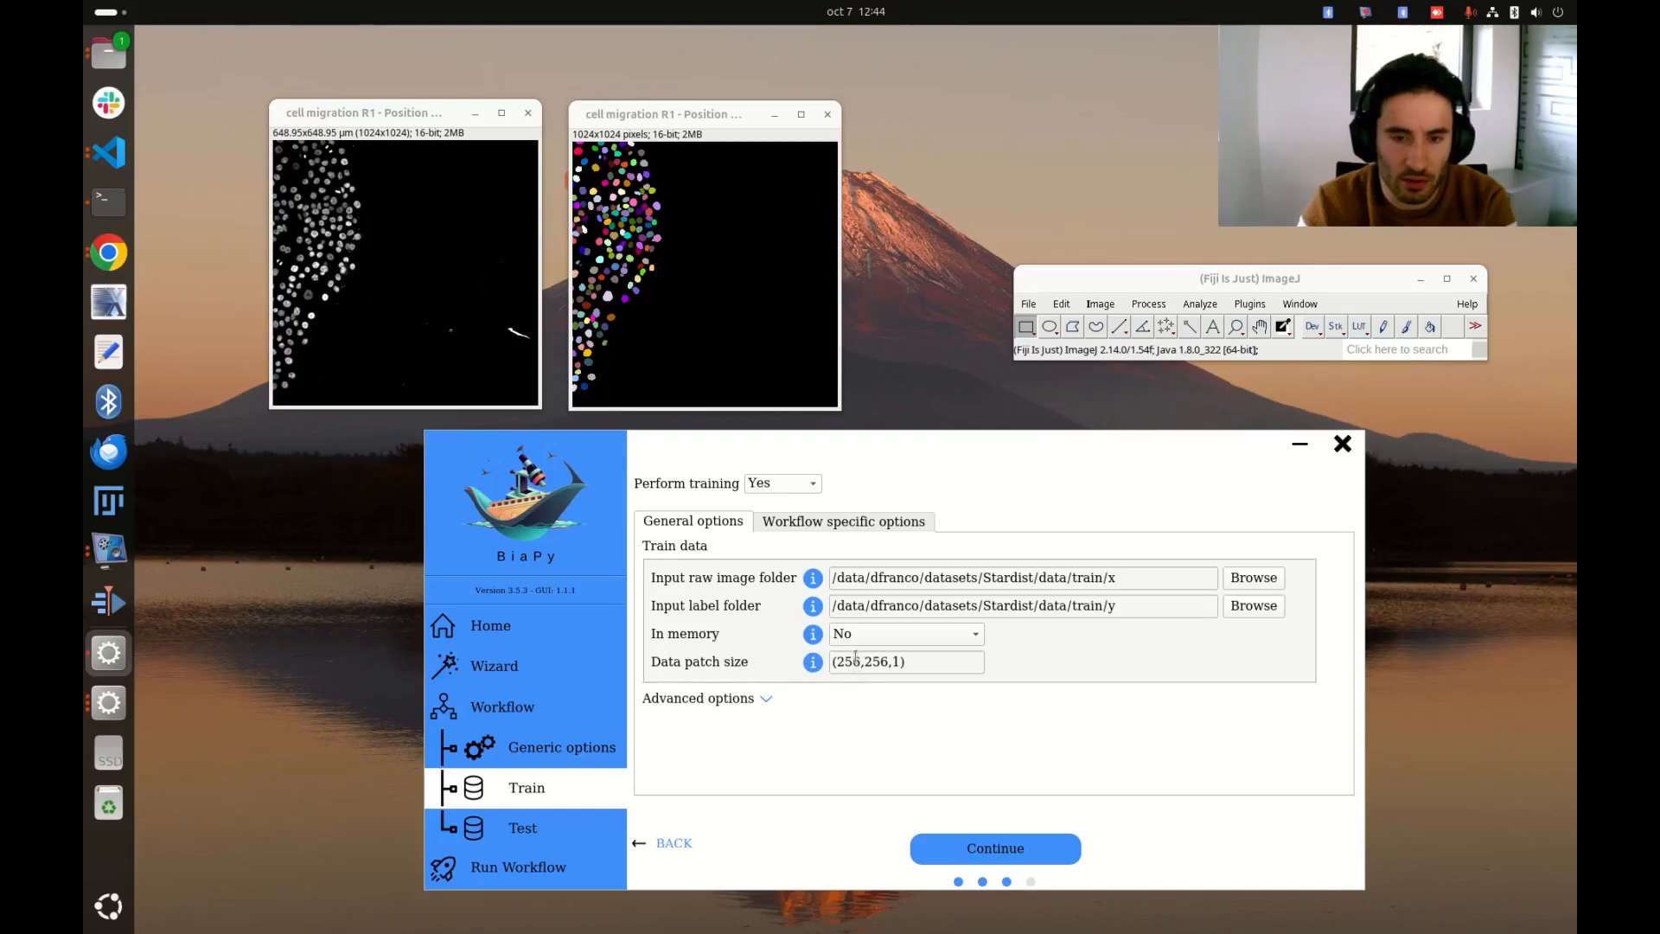
Examine the width, height and channel values of the training data patch size against the raw image.
{"action": "left_click_drag", "start_coordinate": [901, 665], "coordinate": [893, 663]}
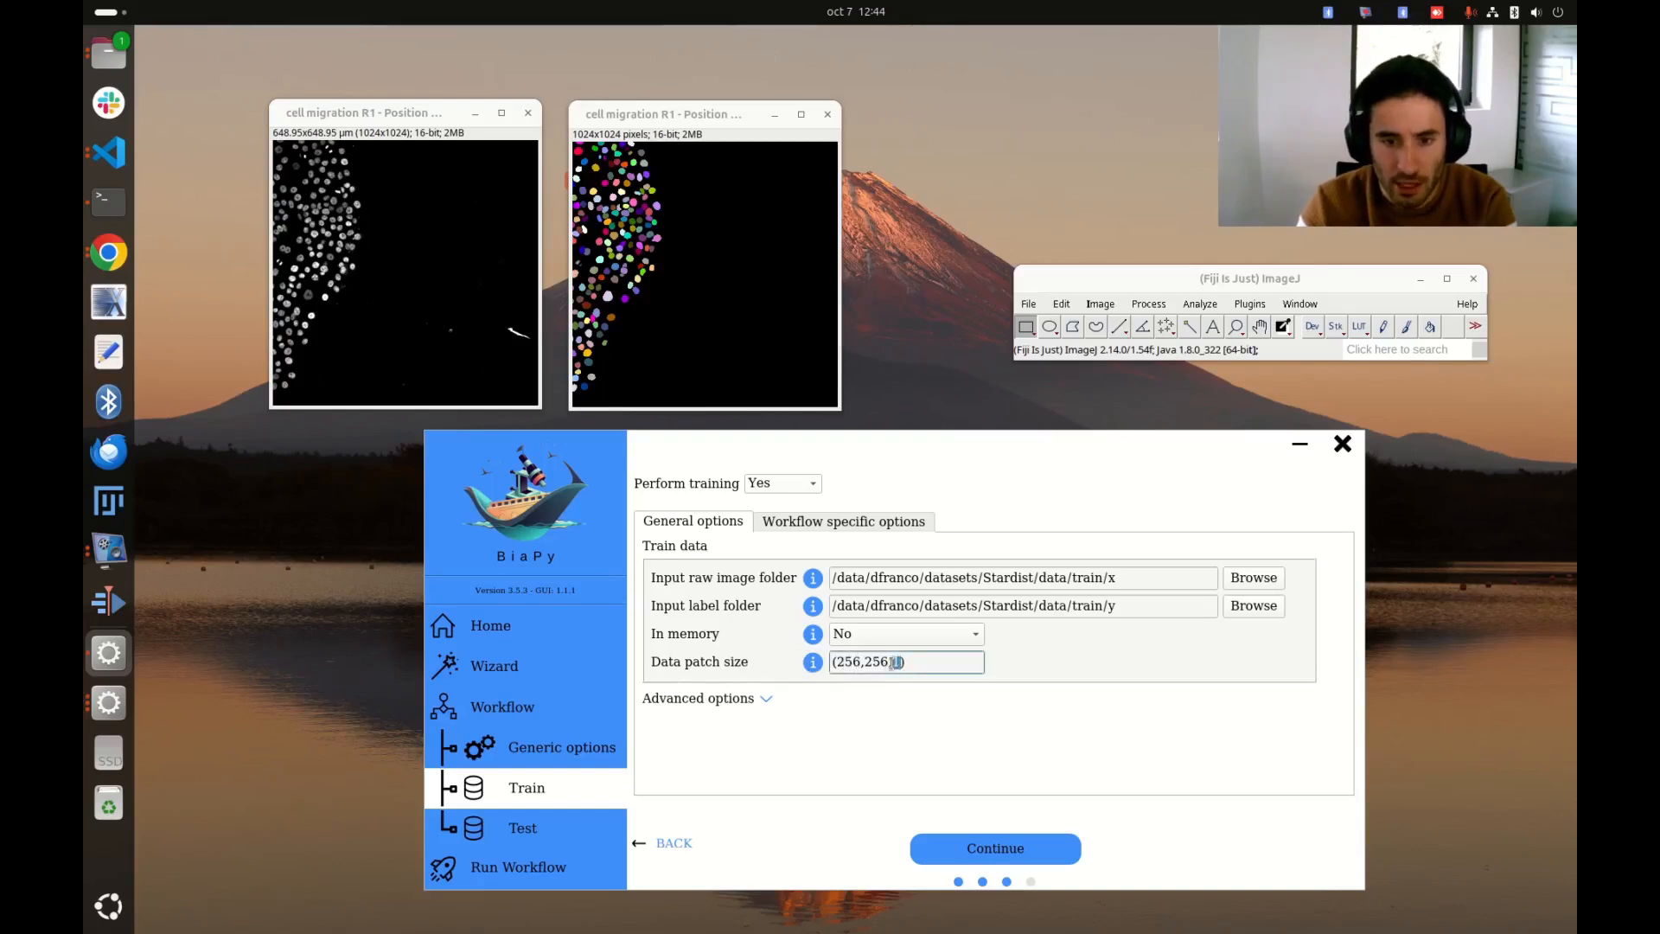
{"action": "left_click", "coordinate": [916, 663]}
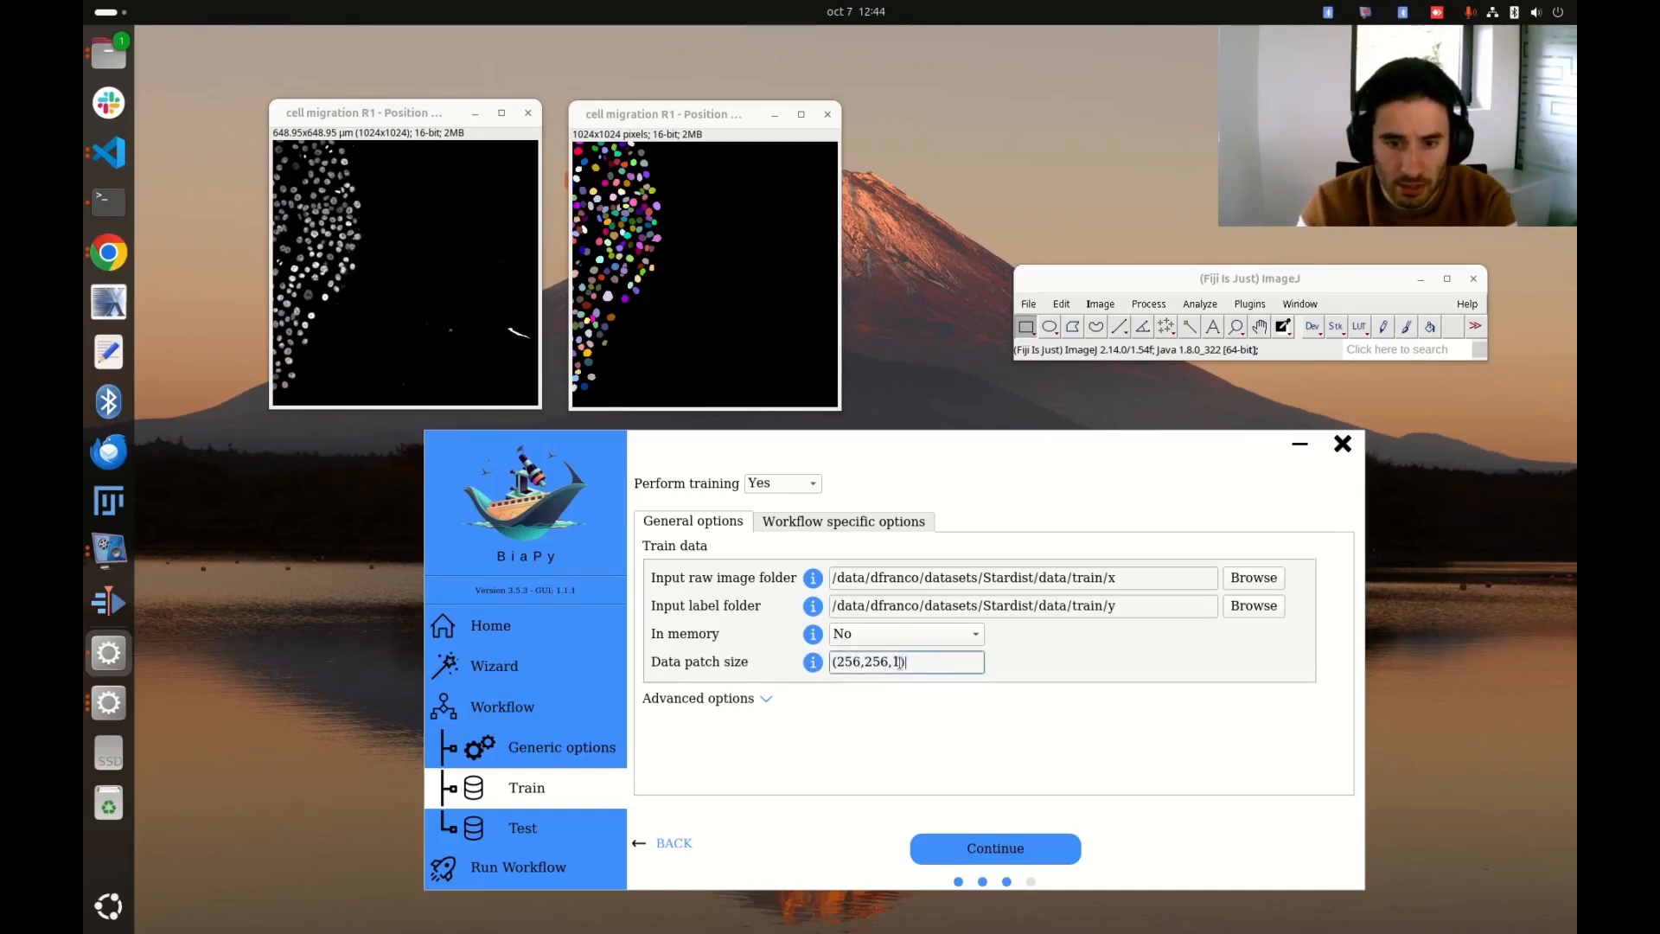
{"action": "left_click_drag", "start_coordinate": [412, 112], "coordinate": [407, 96]}
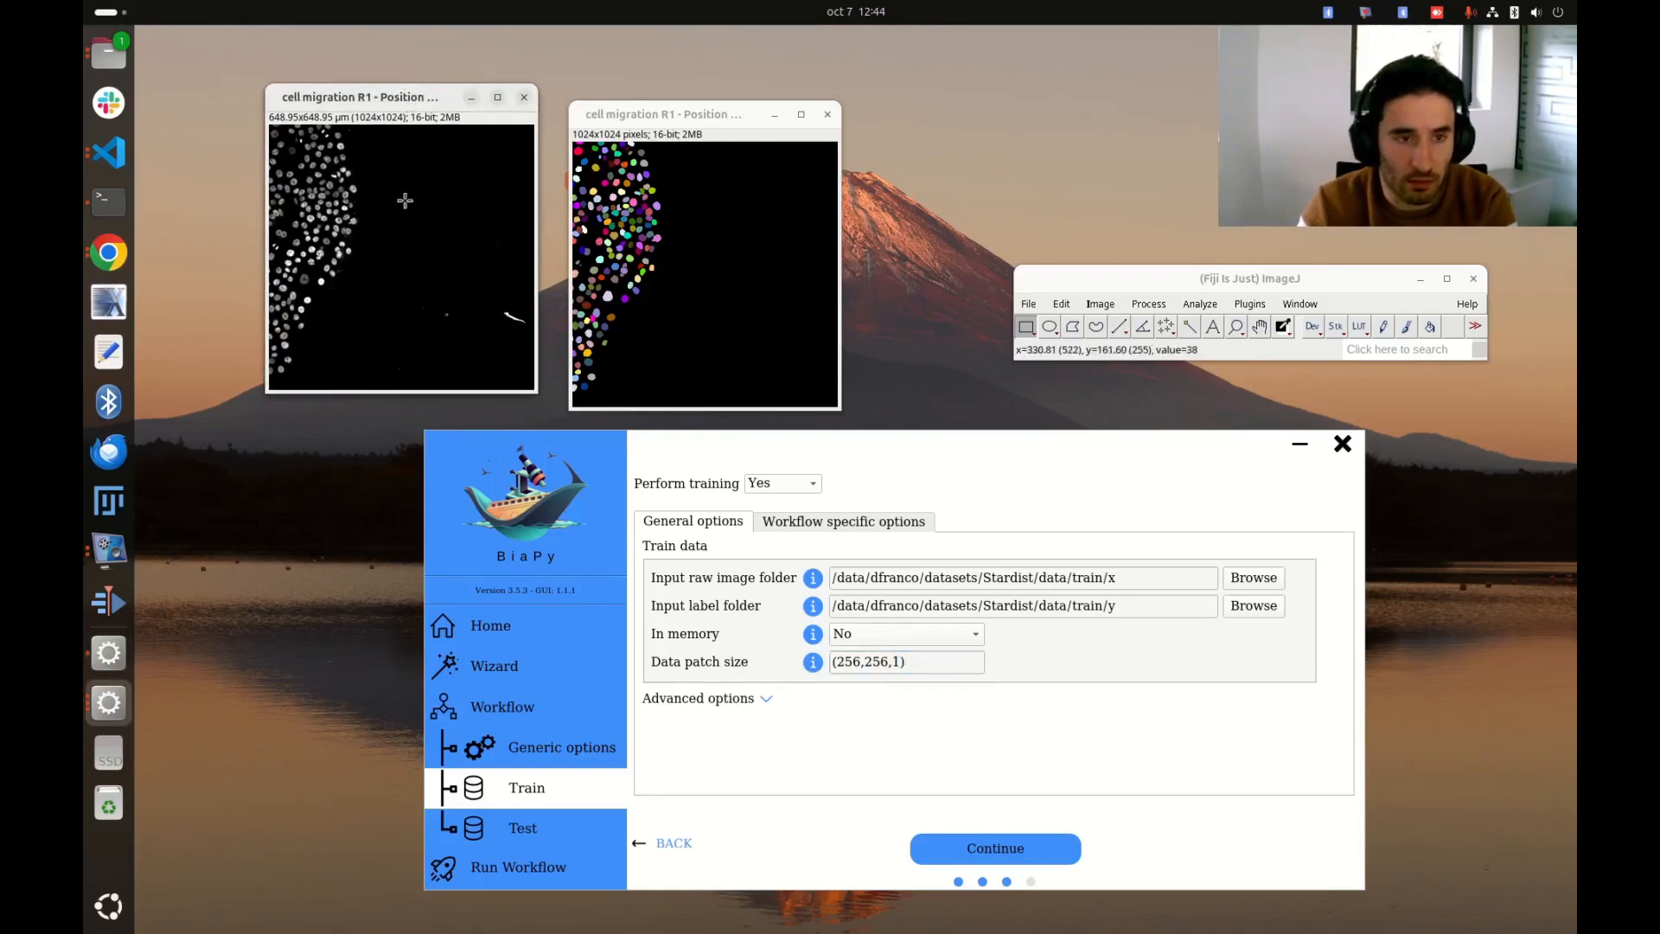
{"action": "double_click", "coordinate": [896, 662]}
{"action": "left_click", "coordinate": [843, 661]}
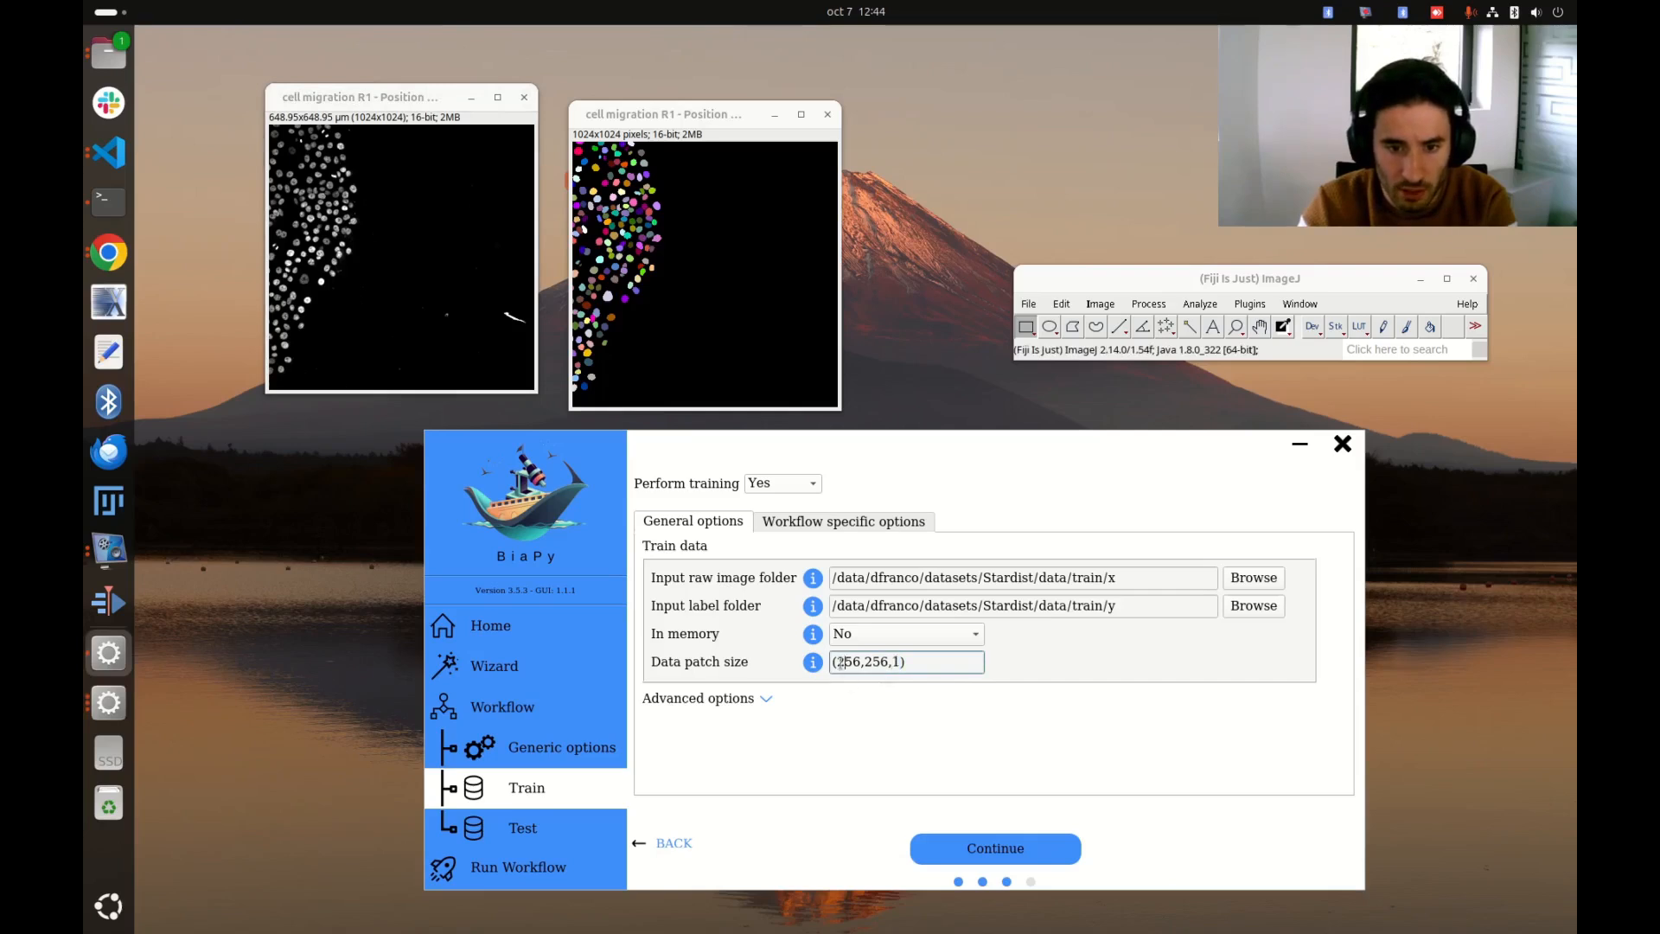
{"action": "left_click", "coordinate": [904, 664]}
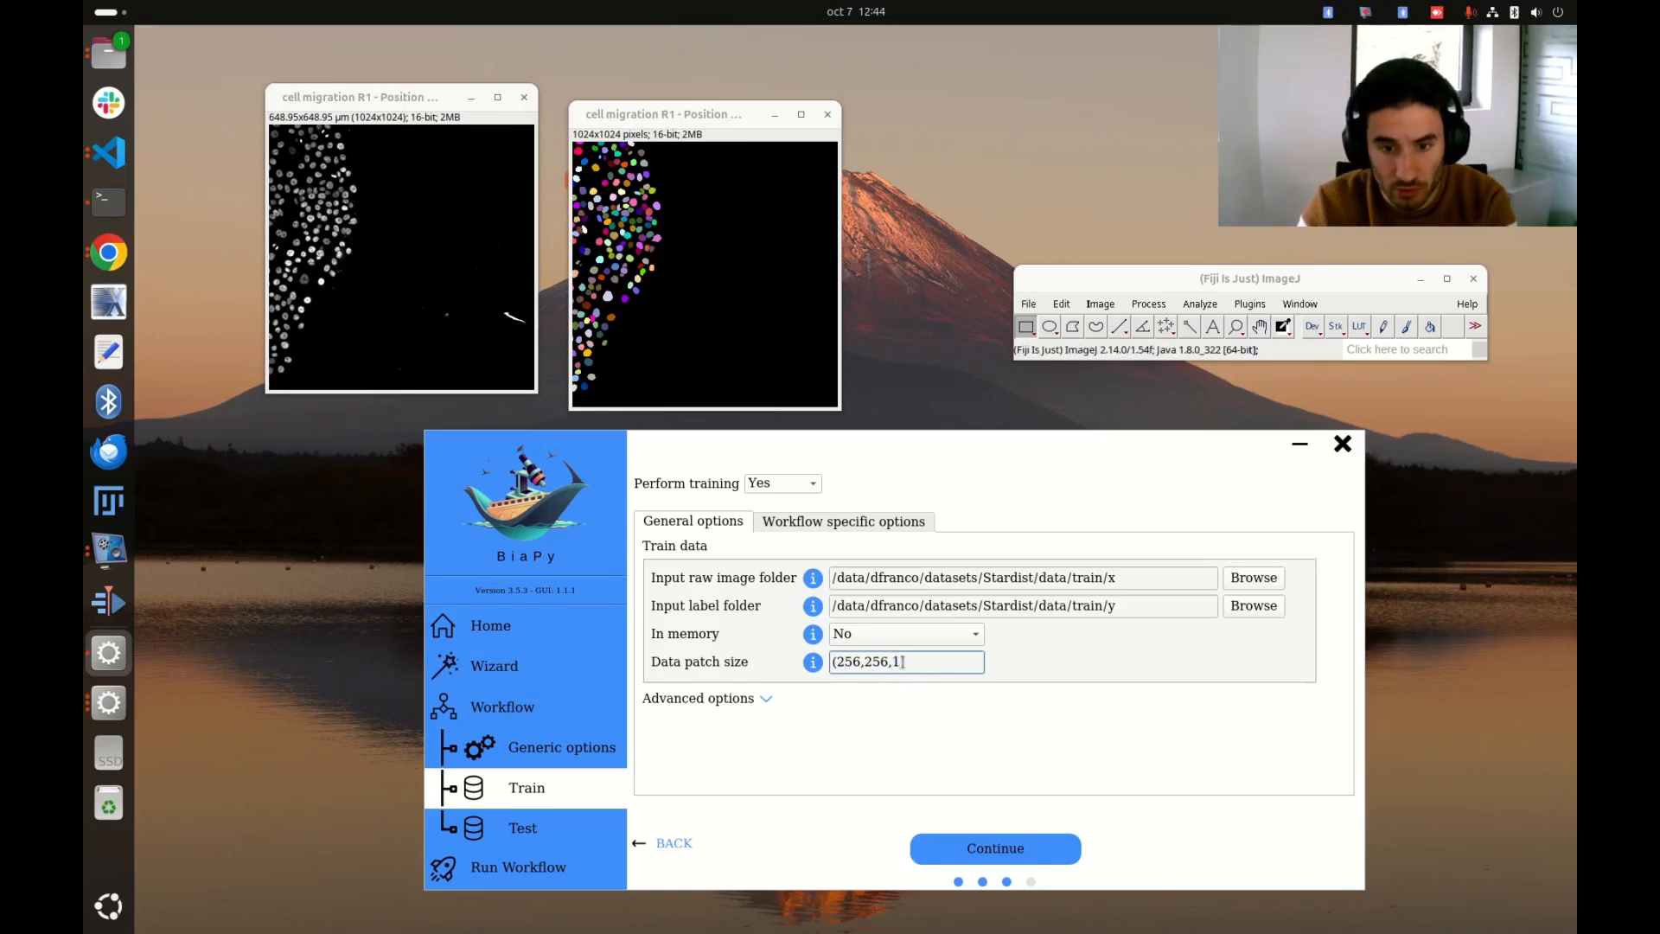
{"action": "double_click", "coordinate": [896, 662]}
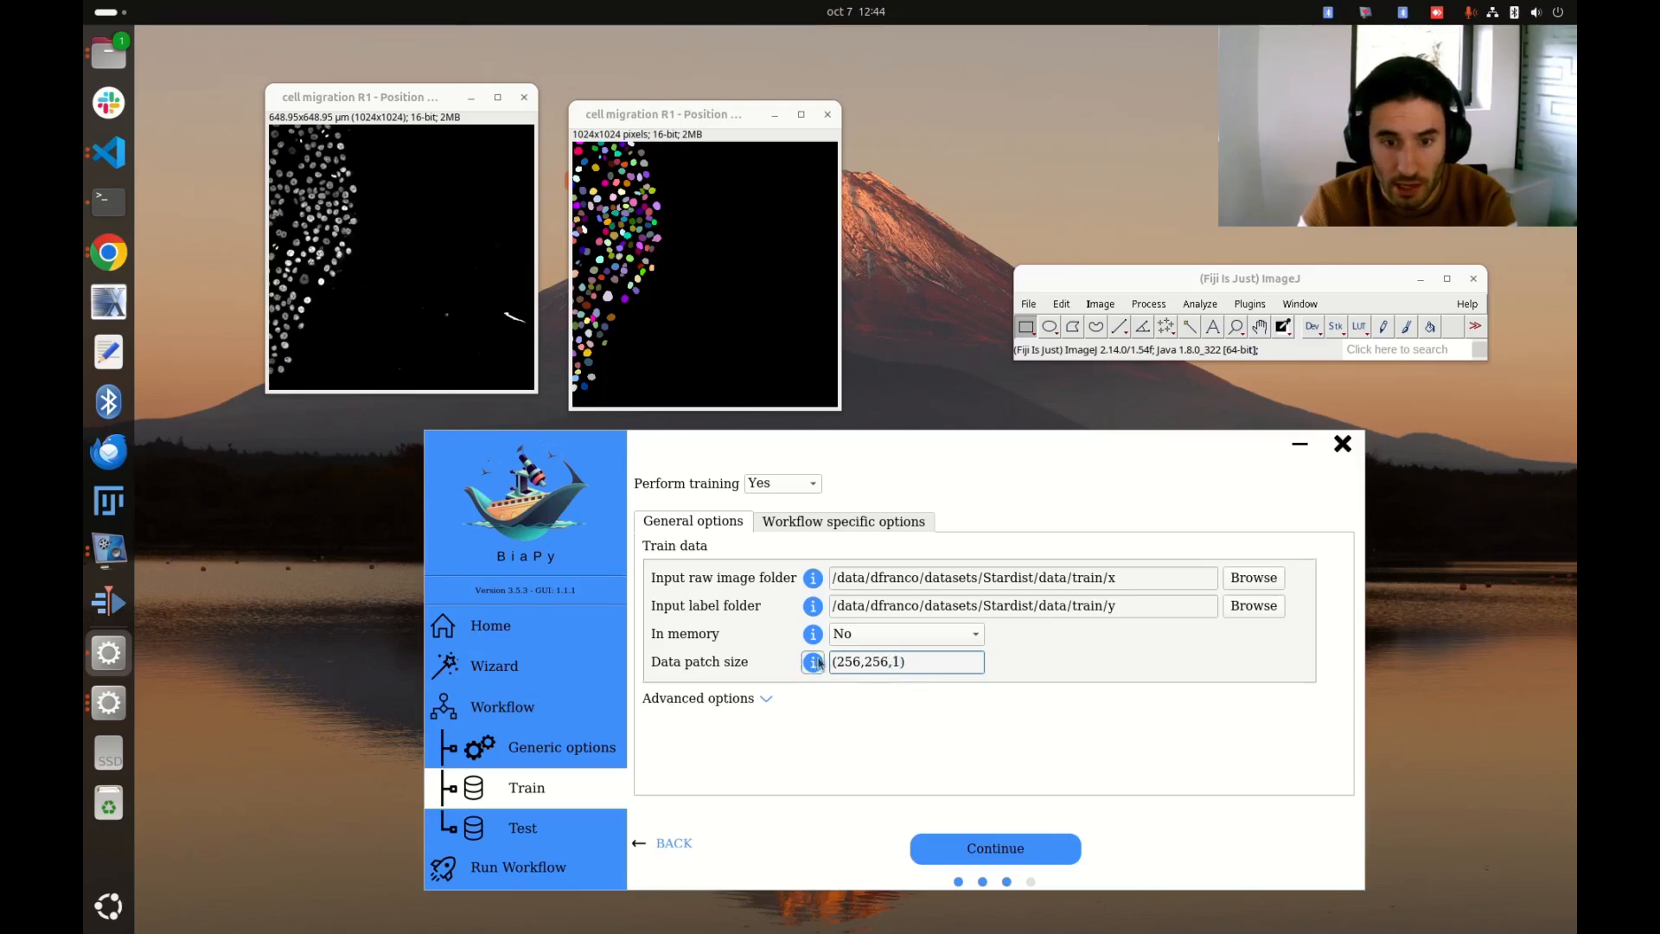
{"action": "left_click_drag", "start_coordinate": [833, 662], "coordinate": [890, 662]}
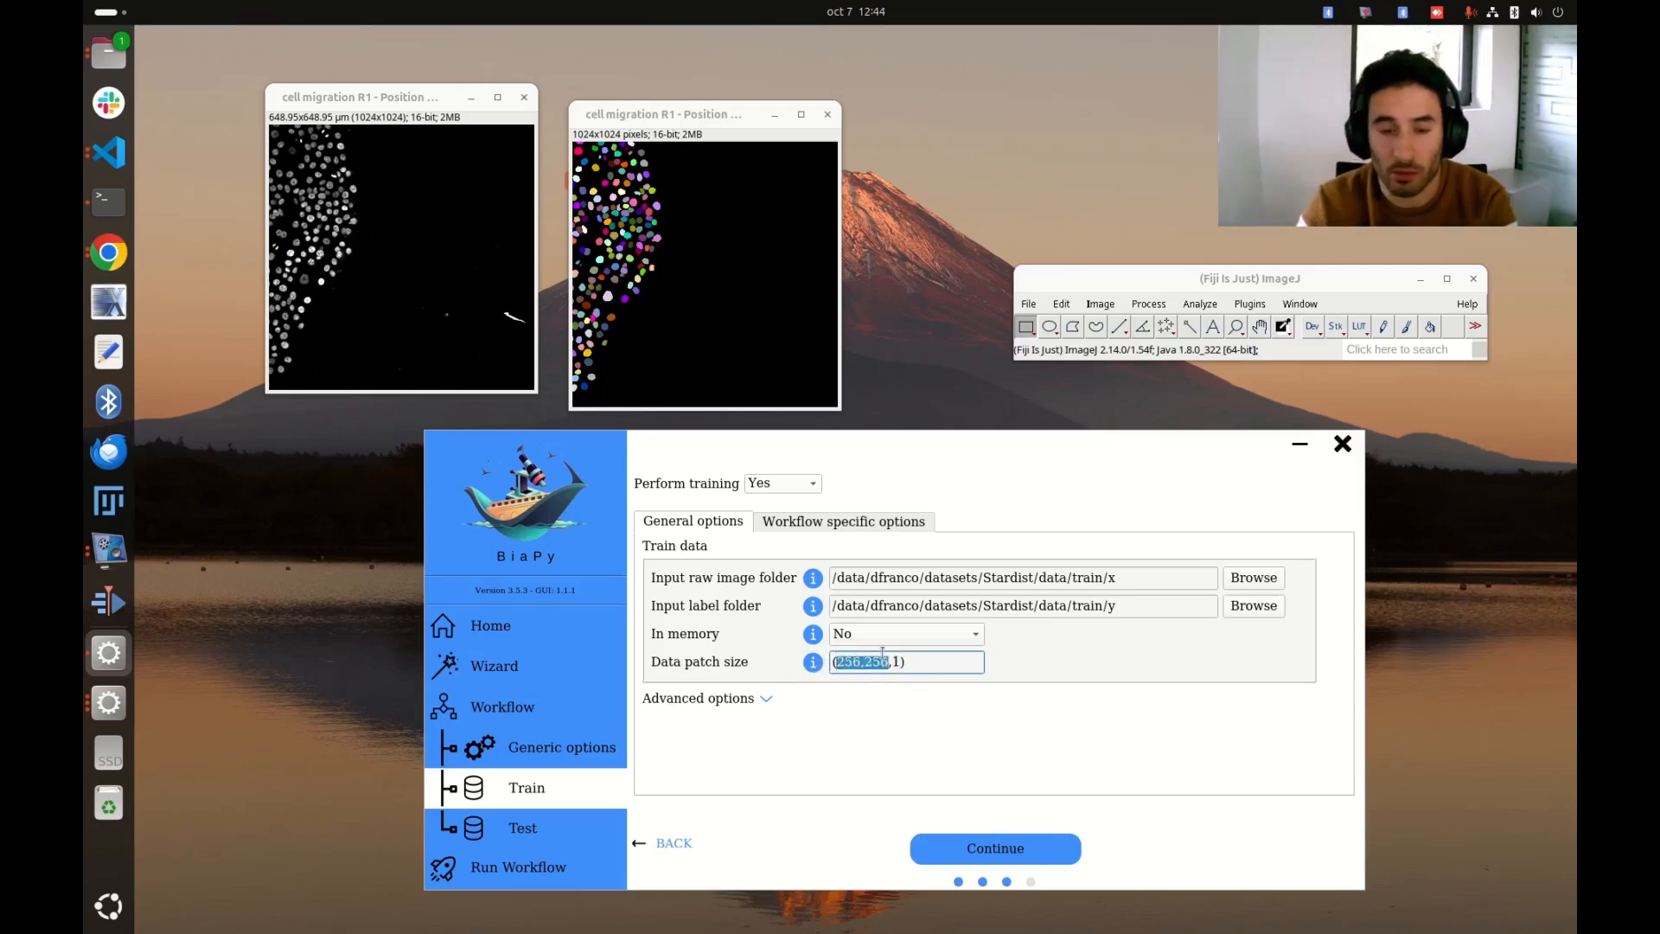
{"action": "double_click", "coordinate": [897, 662]}
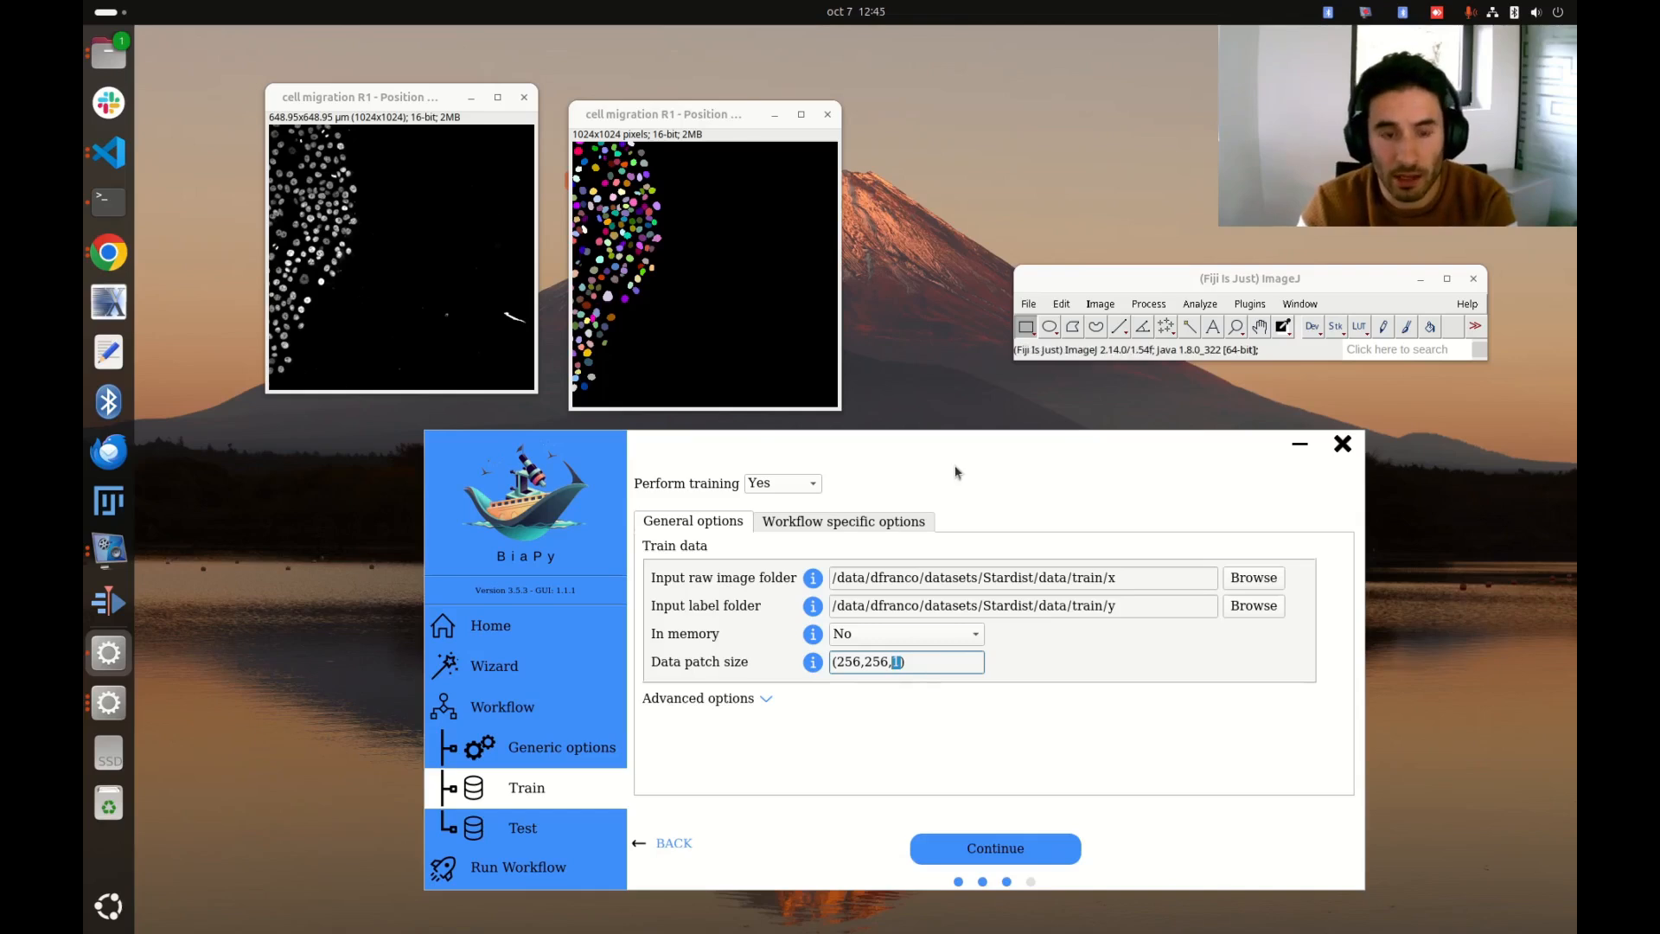
Review the workflow-specific training options and the available problem representations, keeping Binary mask + Contours selected.
{"action": "left_click", "coordinate": [1035, 638]}
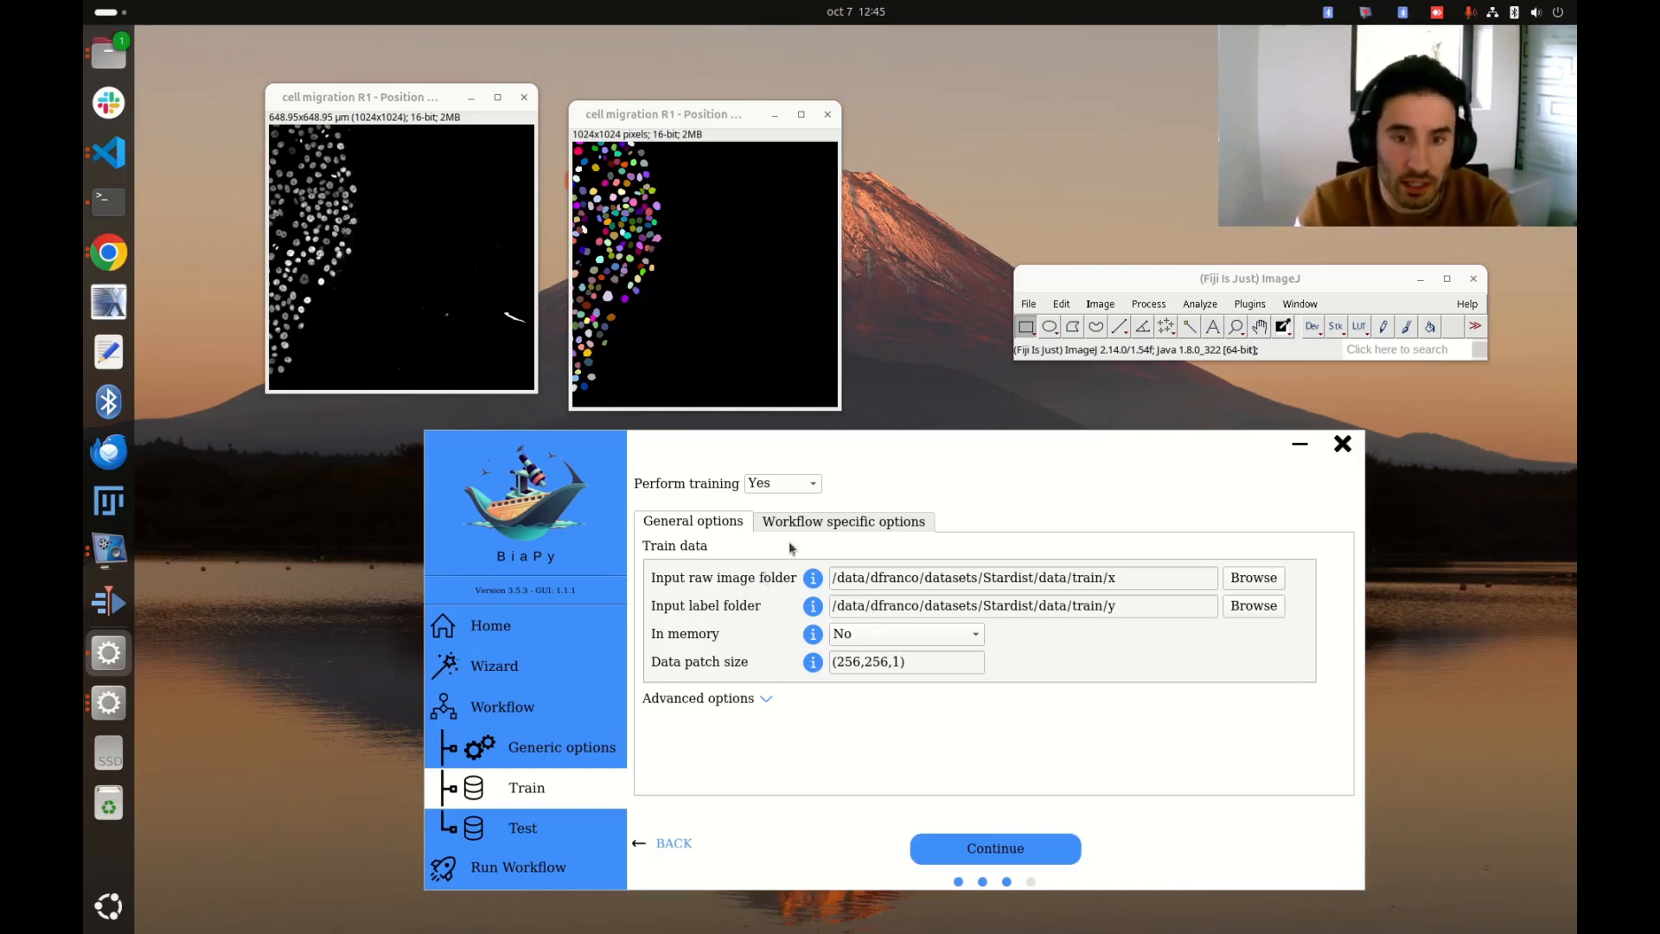
{"action": "left_click", "coordinate": [847, 523]}
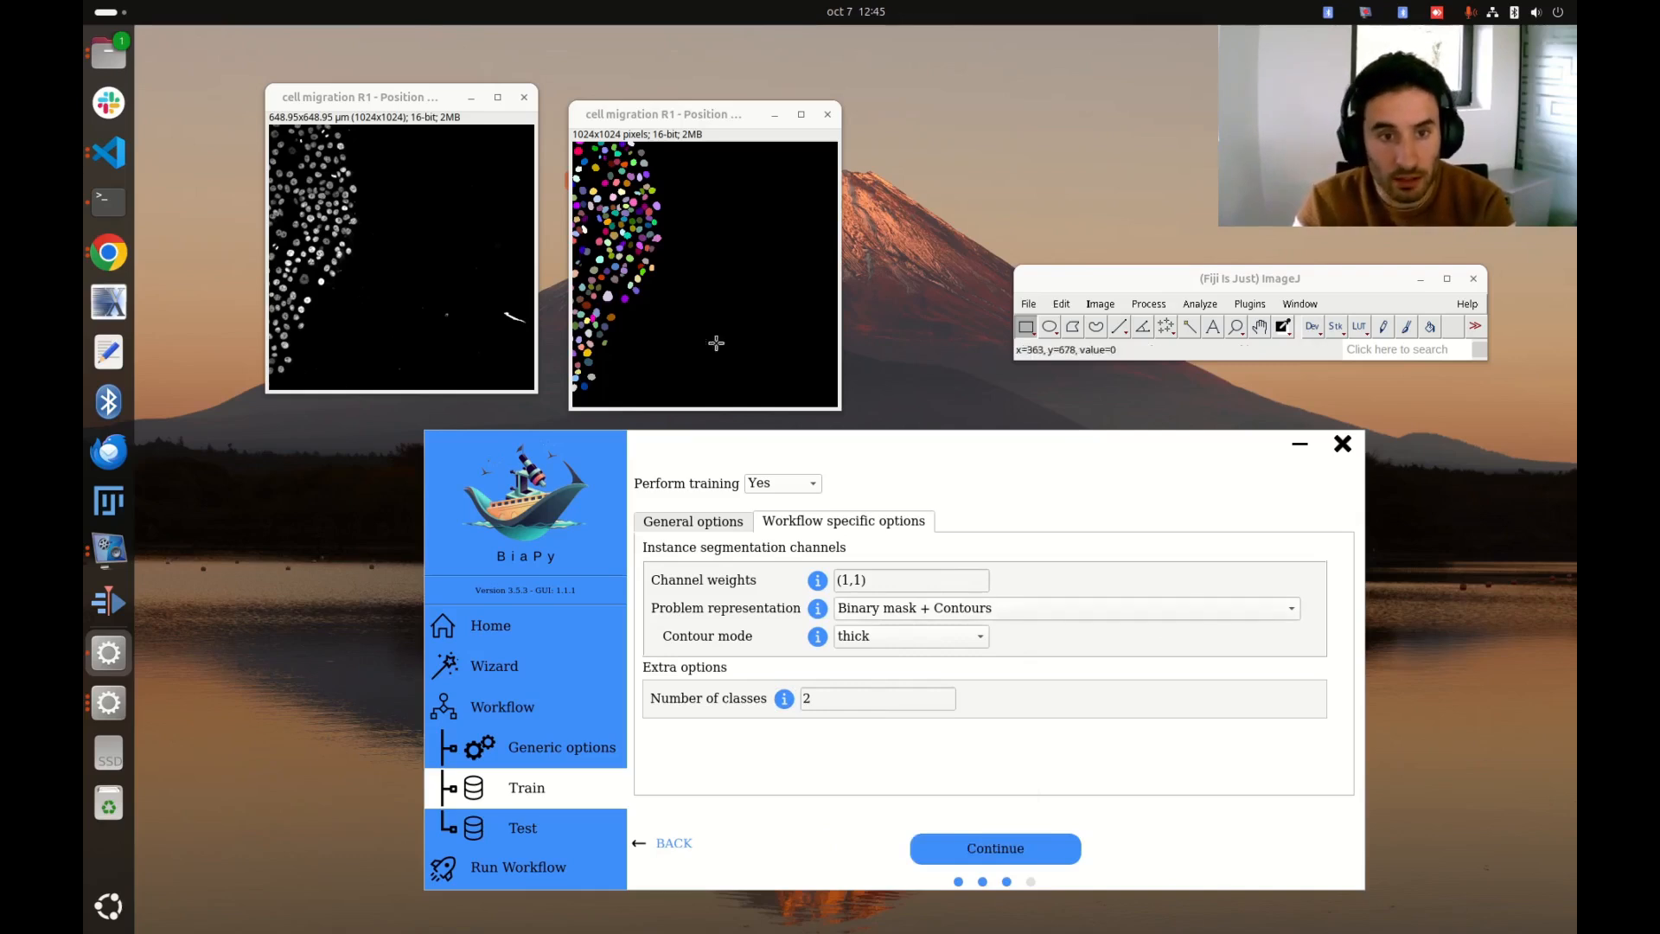
{"action": "left_click_drag", "start_coordinate": [690, 119], "coordinate": [670, 101]}
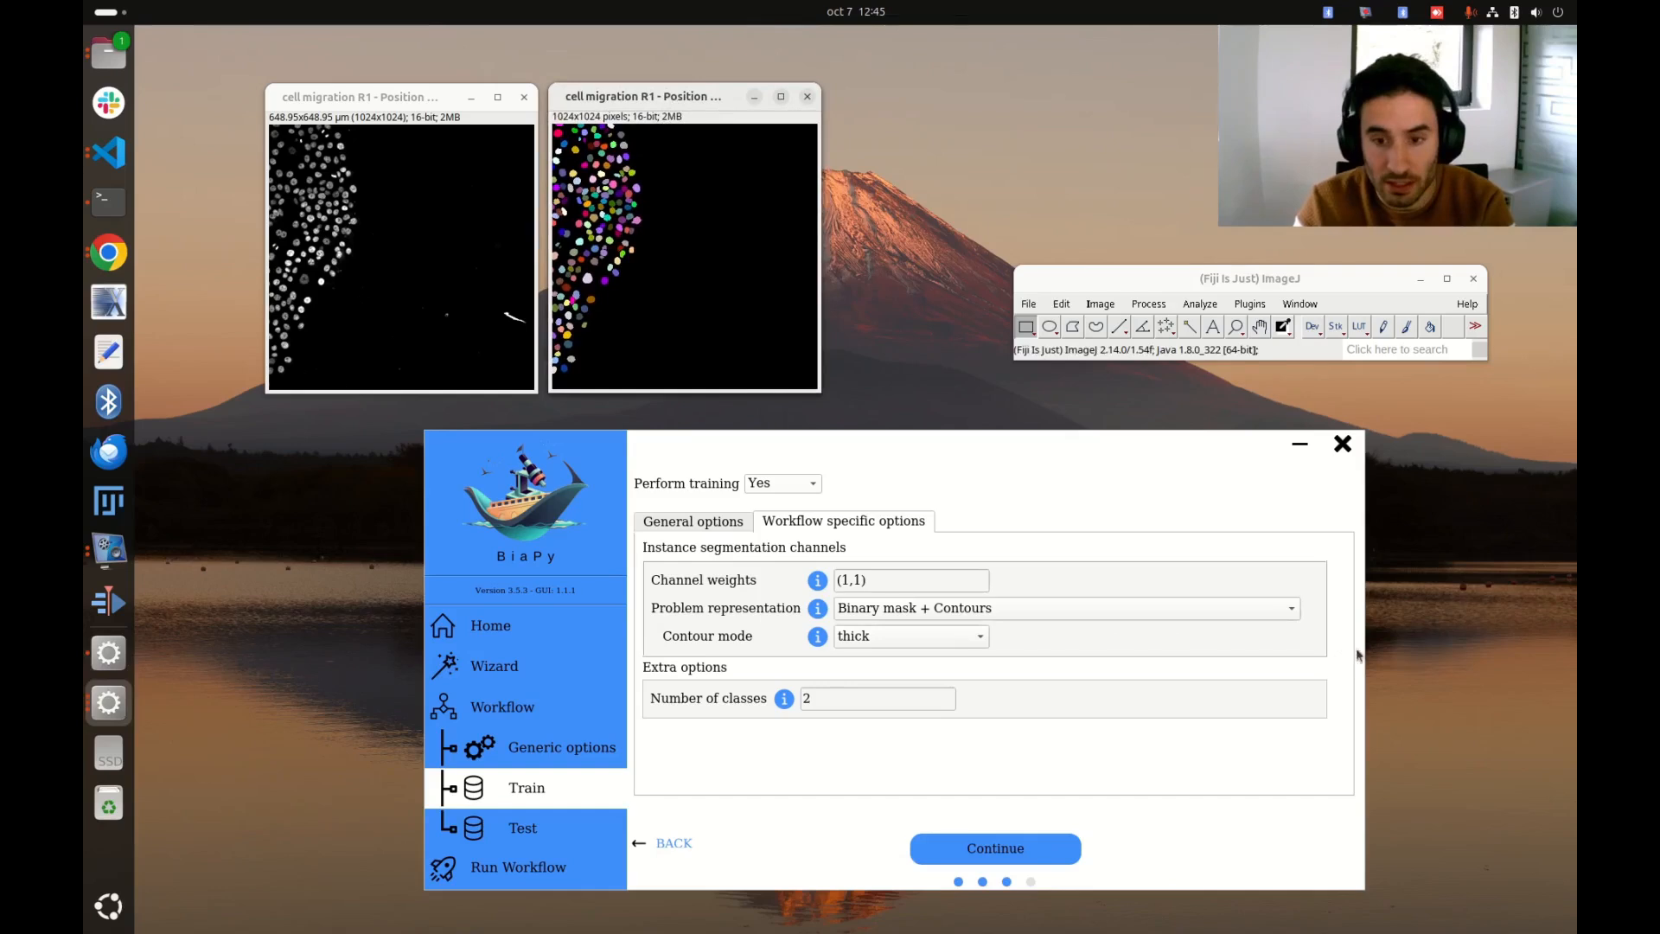
{"action": "left_click", "coordinate": [1289, 612]}
{"action": "left_click", "coordinate": [1289, 610]}
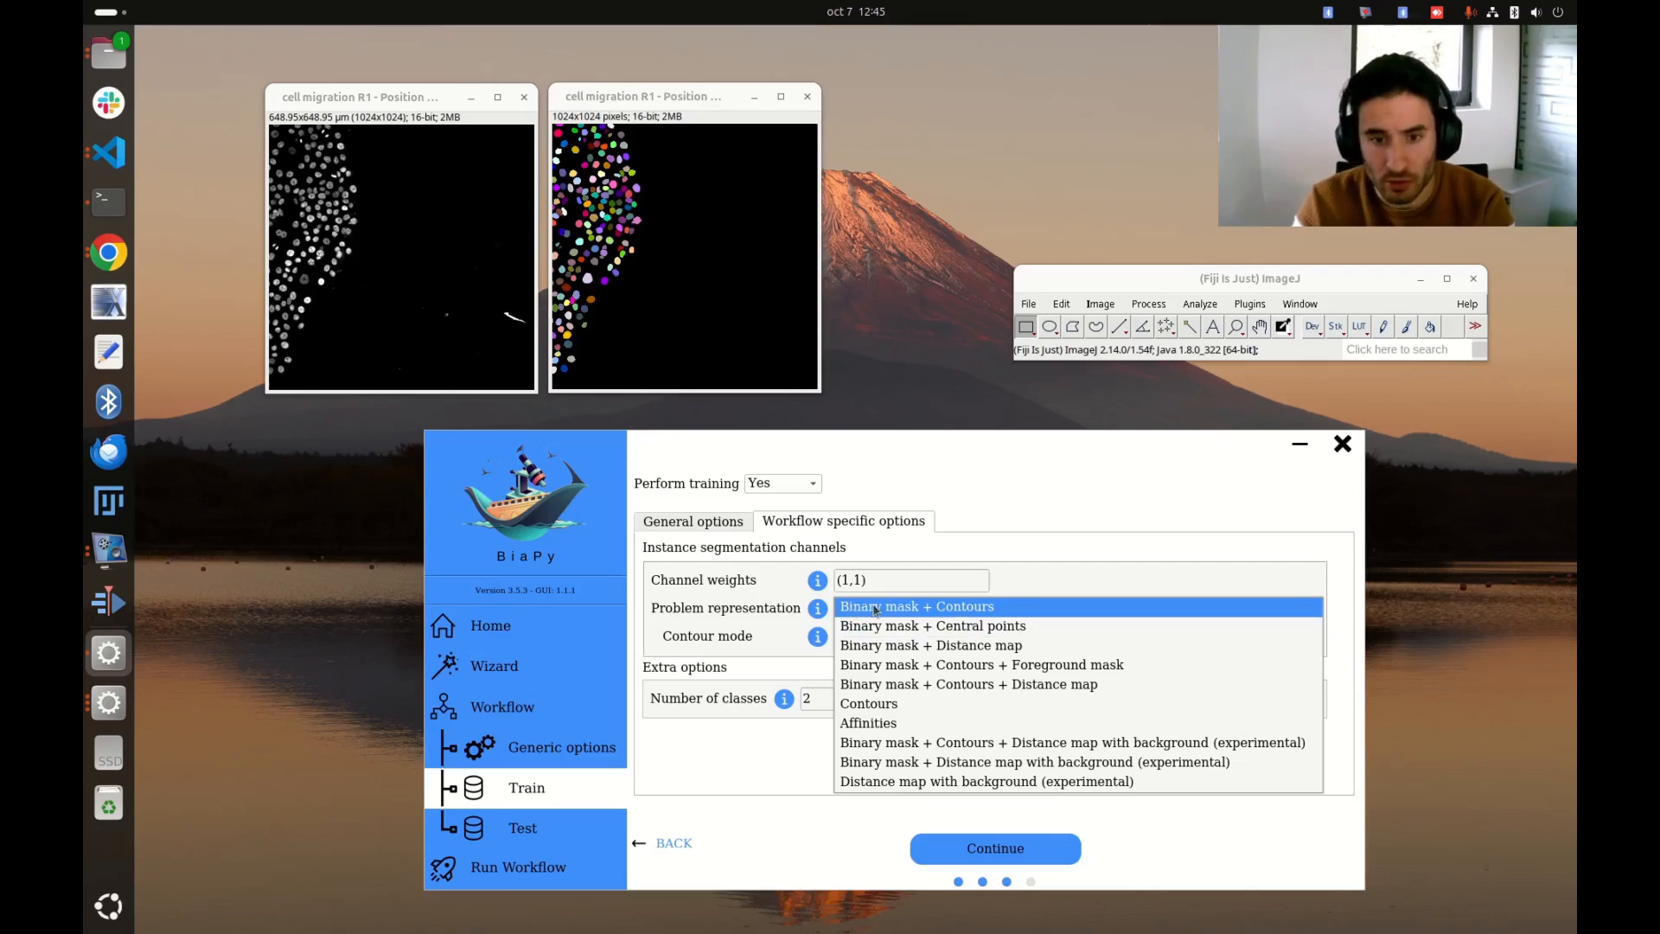
{"action": "left_click", "coordinate": [917, 609]}
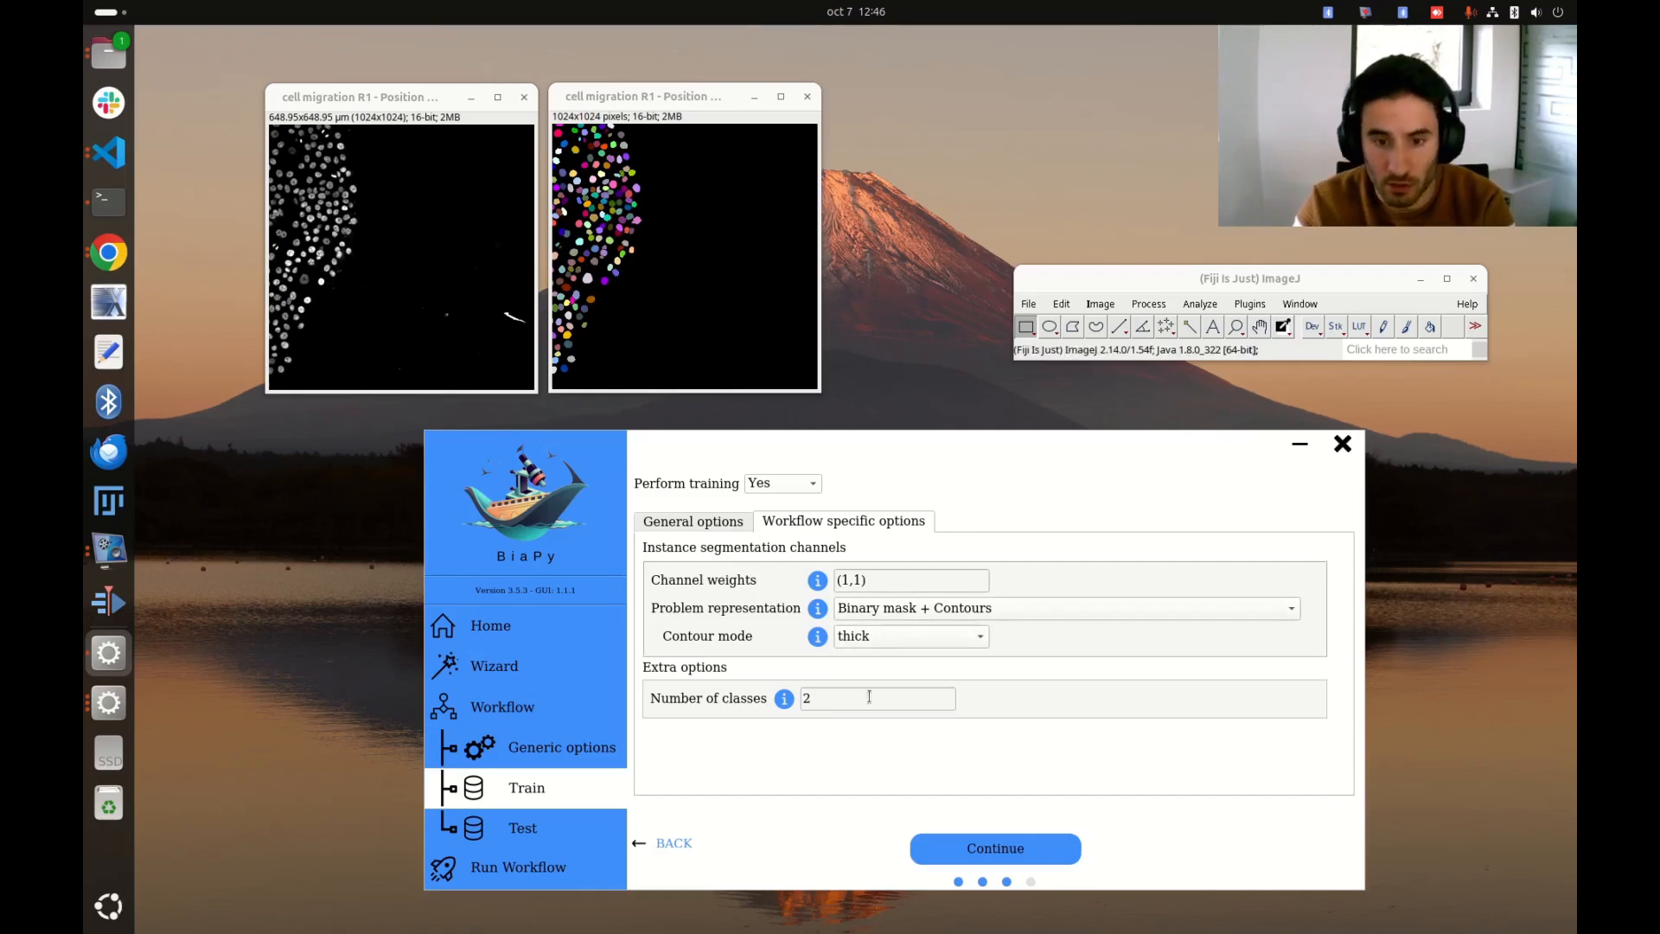
{"action": "left_click", "coordinate": [706, 520]}
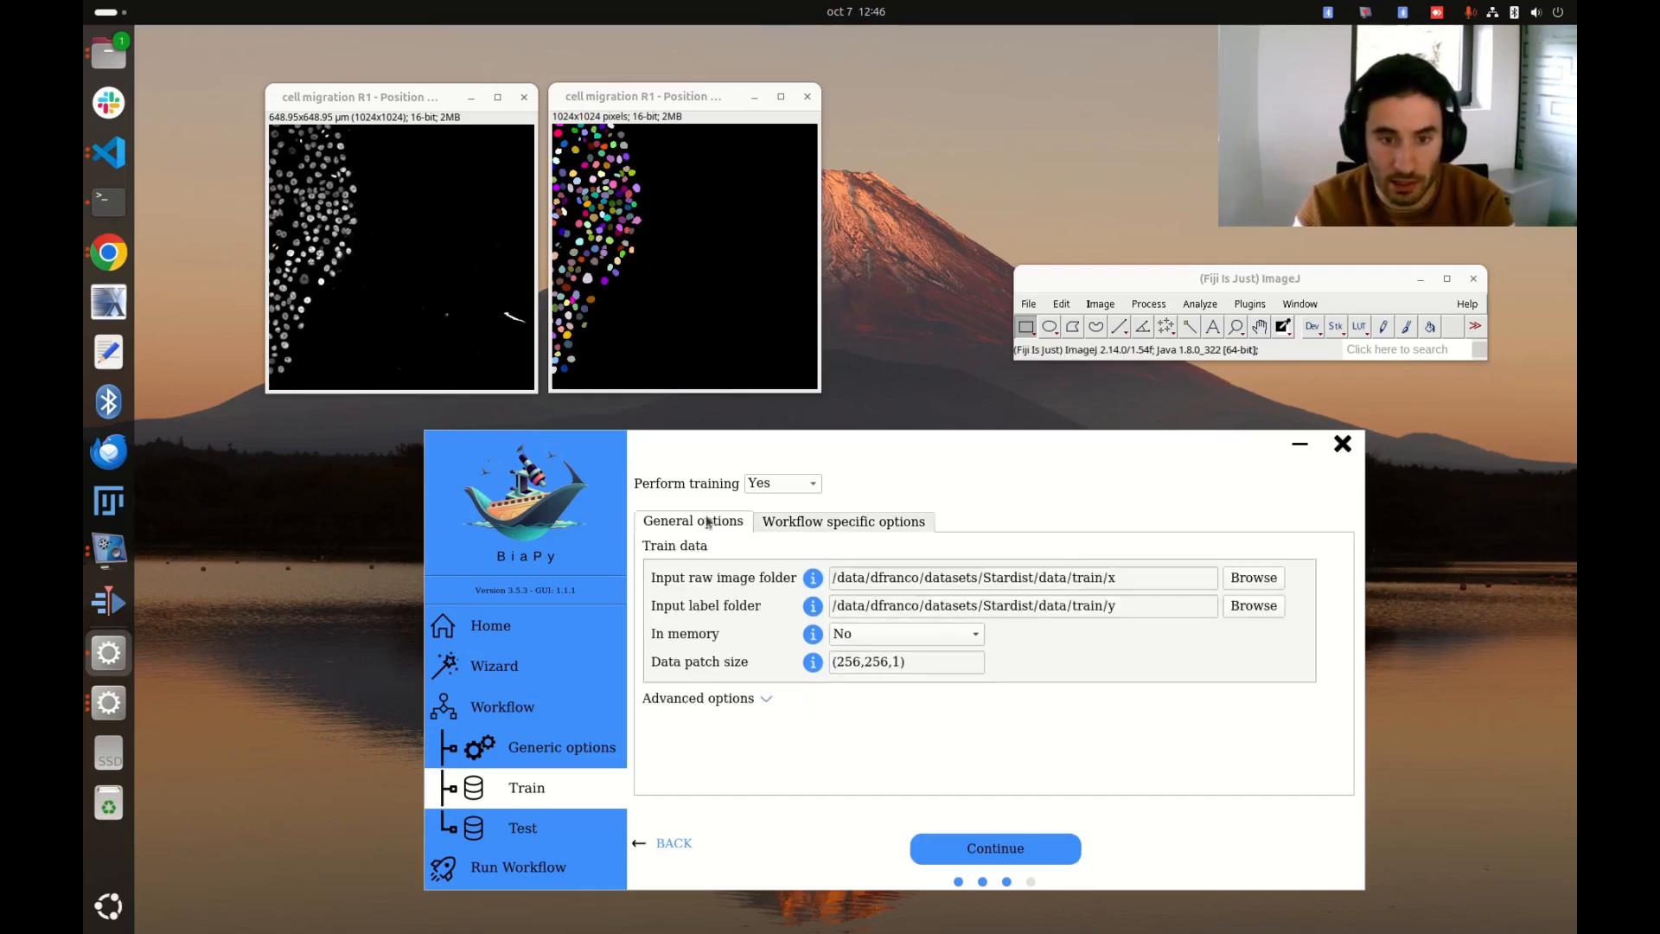
Continue to the test settings and set the test input raw image folder to datasets/Stardist/data/test/x.
{"action": "left_click", "coordinate": [1052, 854]}
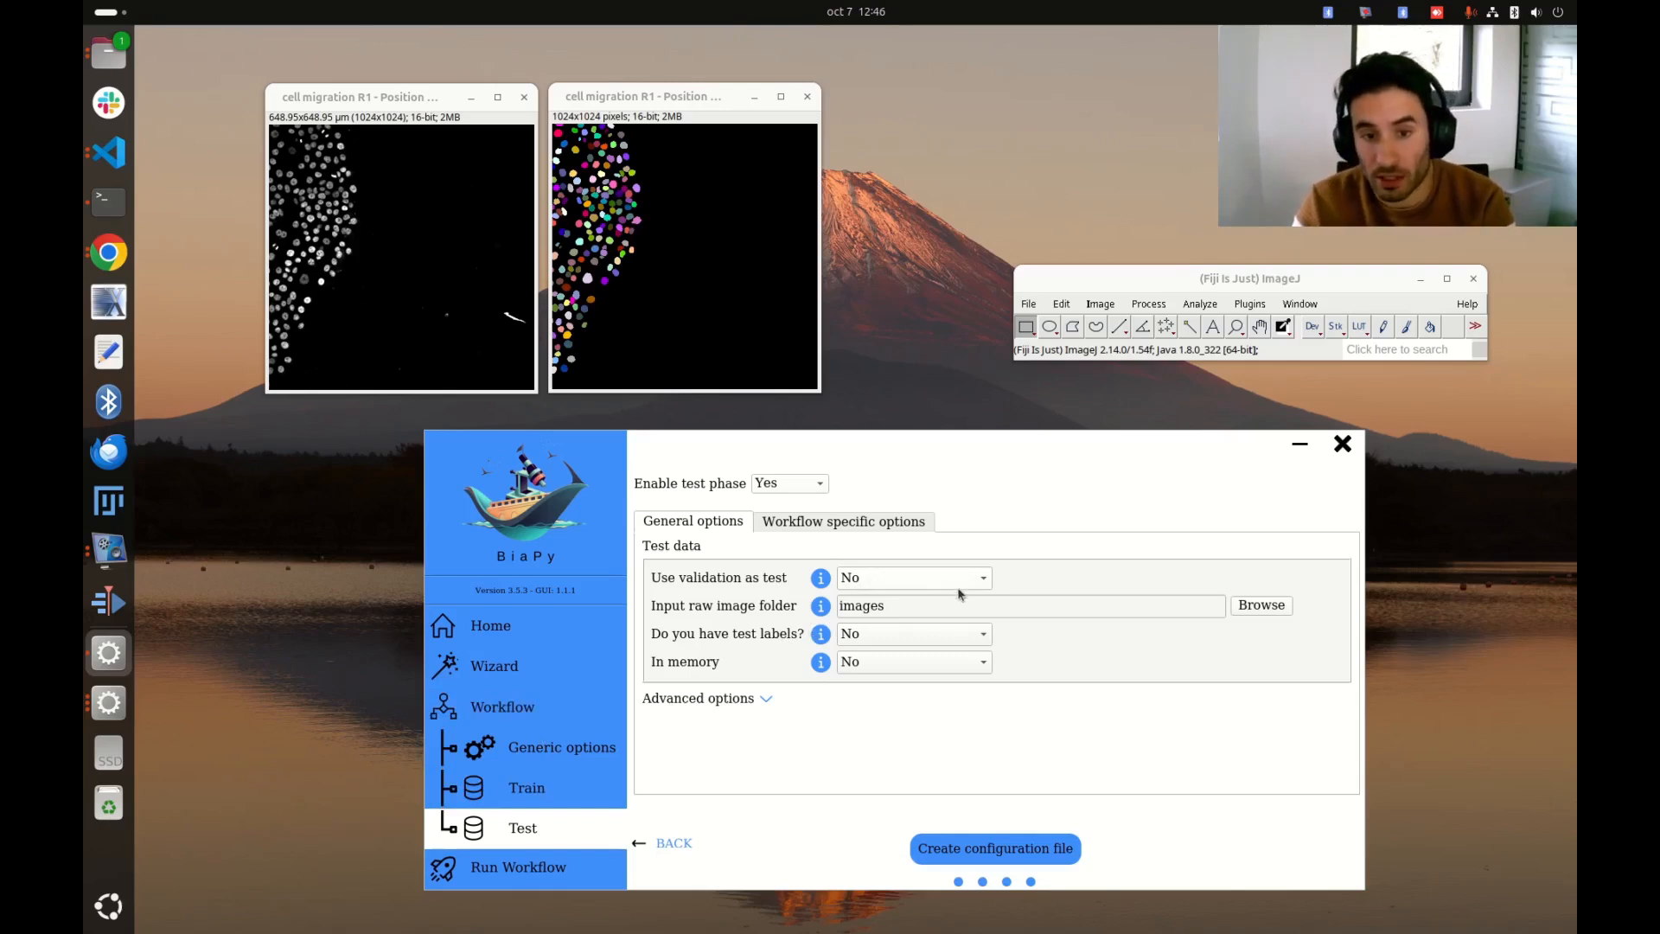
{"action": "left_click", "coordinate": [1235, 604]}
{"action": "left_click", "coordinate": [1049, 529]}
{"action": "left_click", "coordinate": [1049, 529]}
{"action": "double_click", "coordinate": [745, 571]}
{"action": "double_click", "coordinate": [776, 652]}
{"action": "left_click", "coordinate": [1099, 793]}
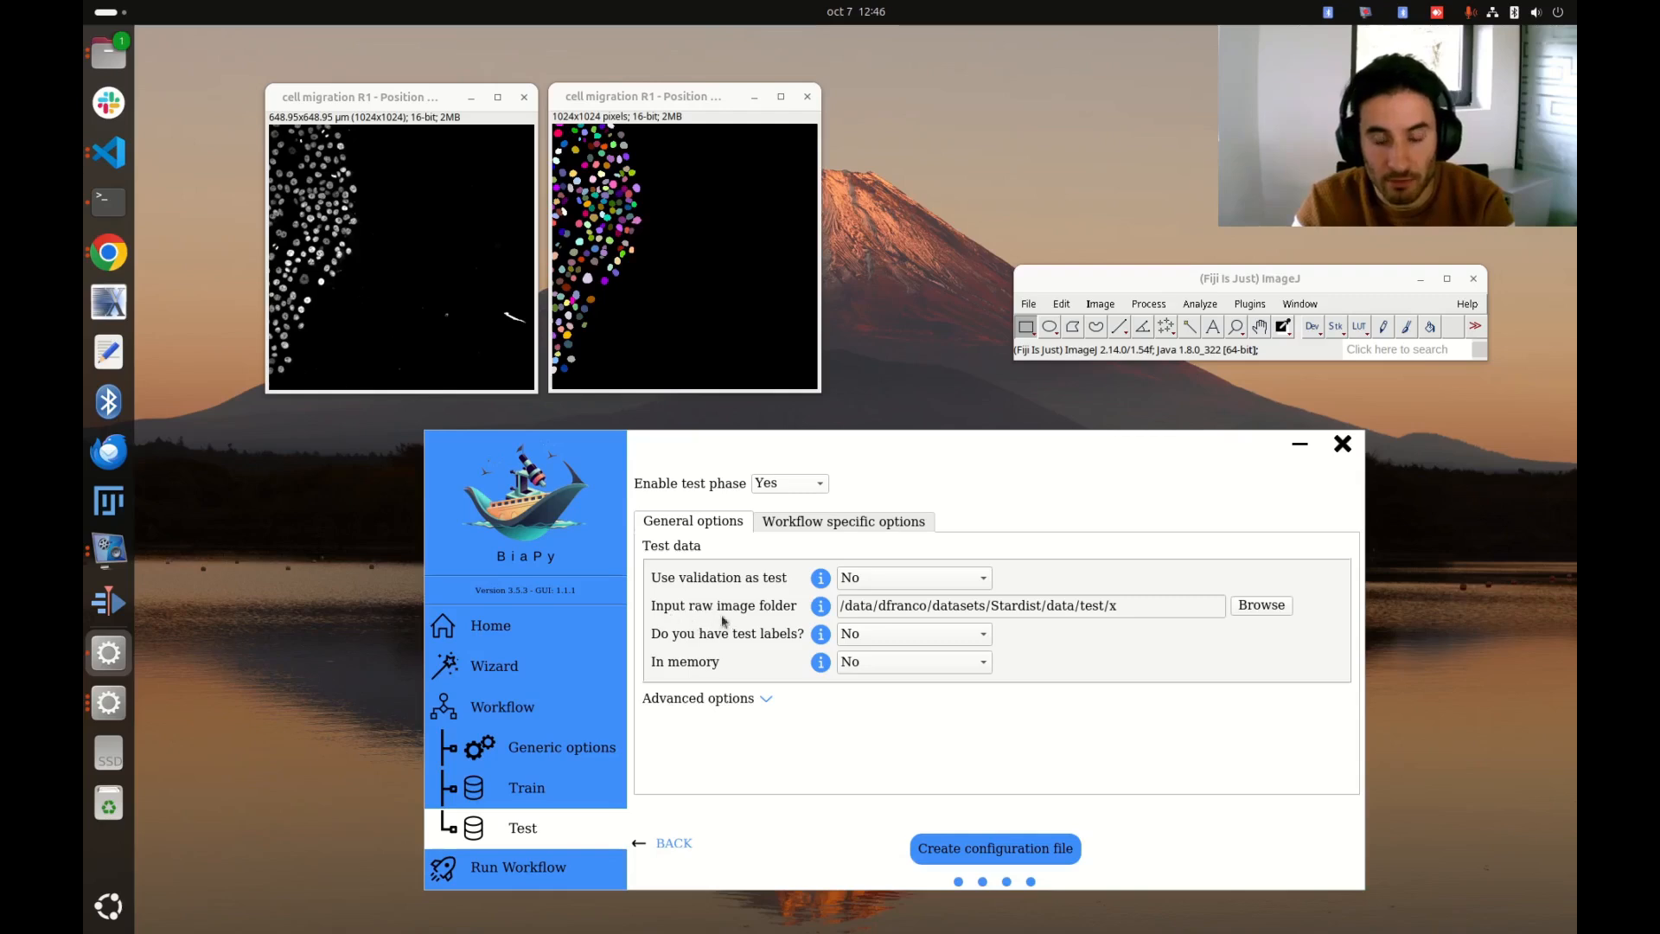
Set the test data option for having test labels to Yes.
{"action": "mouse_move", "coordinate": [361, 98]}
{"action": "left_mouse_down"}
{"action": "mouse_move", "coordinate": [339, 106]}
{"action": "mouse_move", "coordinate": [376, 82]}
{"action": "left_mouse_up"}
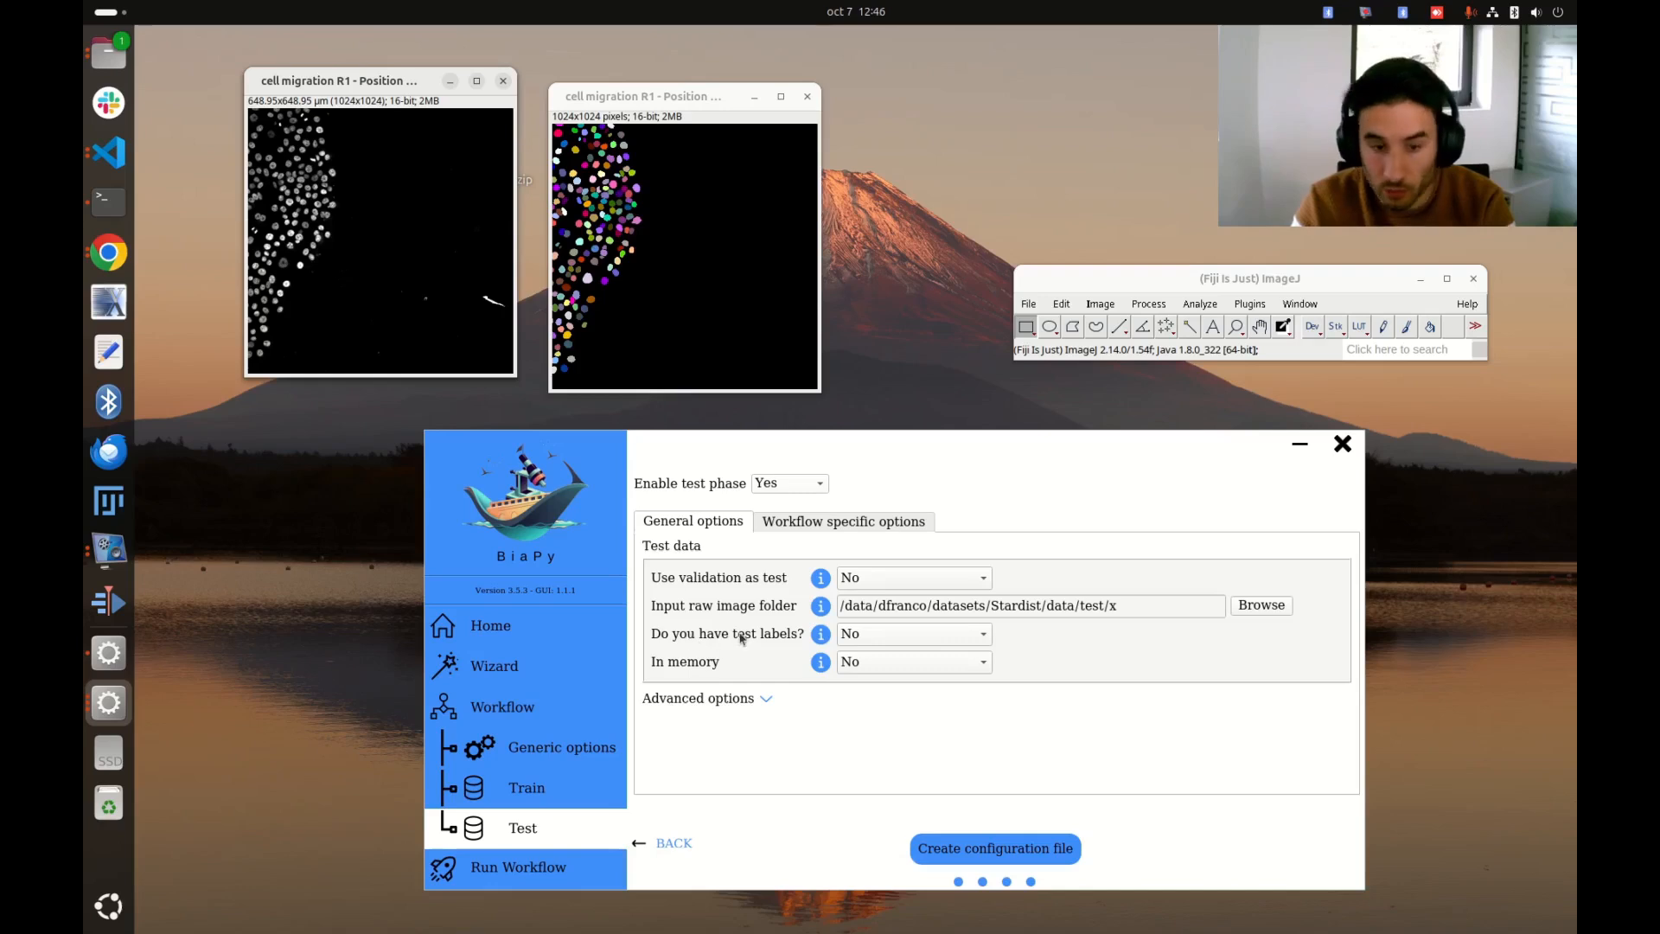
{"action": "left_click", "coordinate": [903, 638]}
{"action": "left_click", "coordinate": [930, 654]}
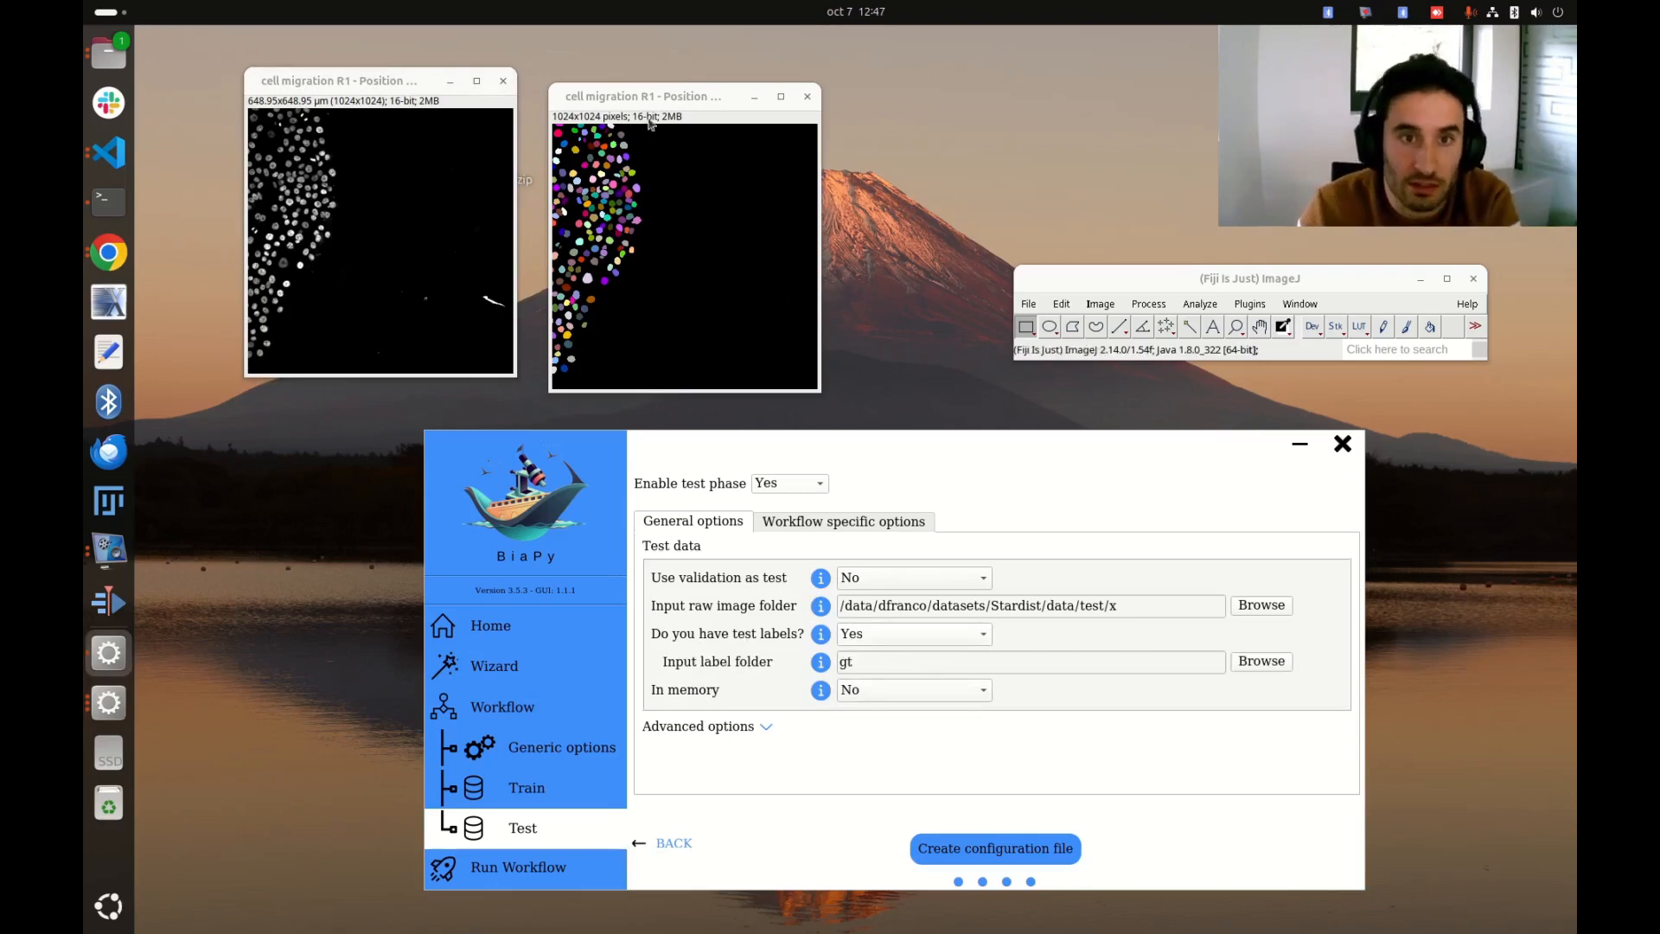
{"action": "left_click_drag", "start_coordinate": [653, 97], "coordinate": [657, 79]}
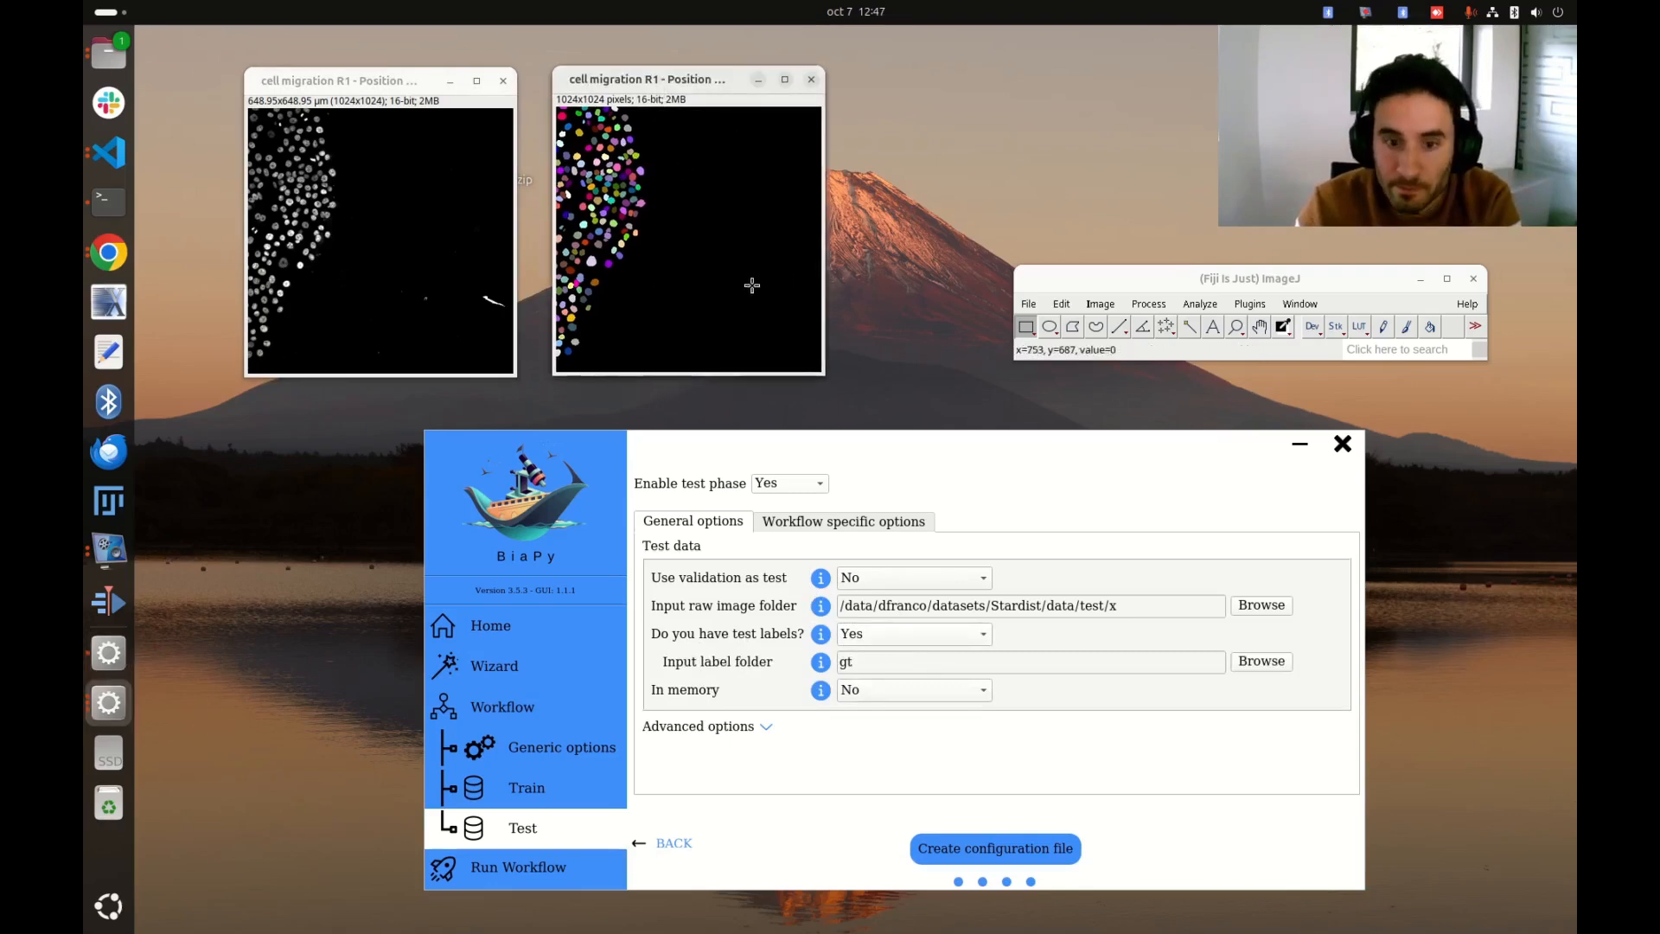
Set the input label folder for the test data to datasets/Stardist/data/test/y.
{"action": "left_click", "coordinate": [1275, 667]}
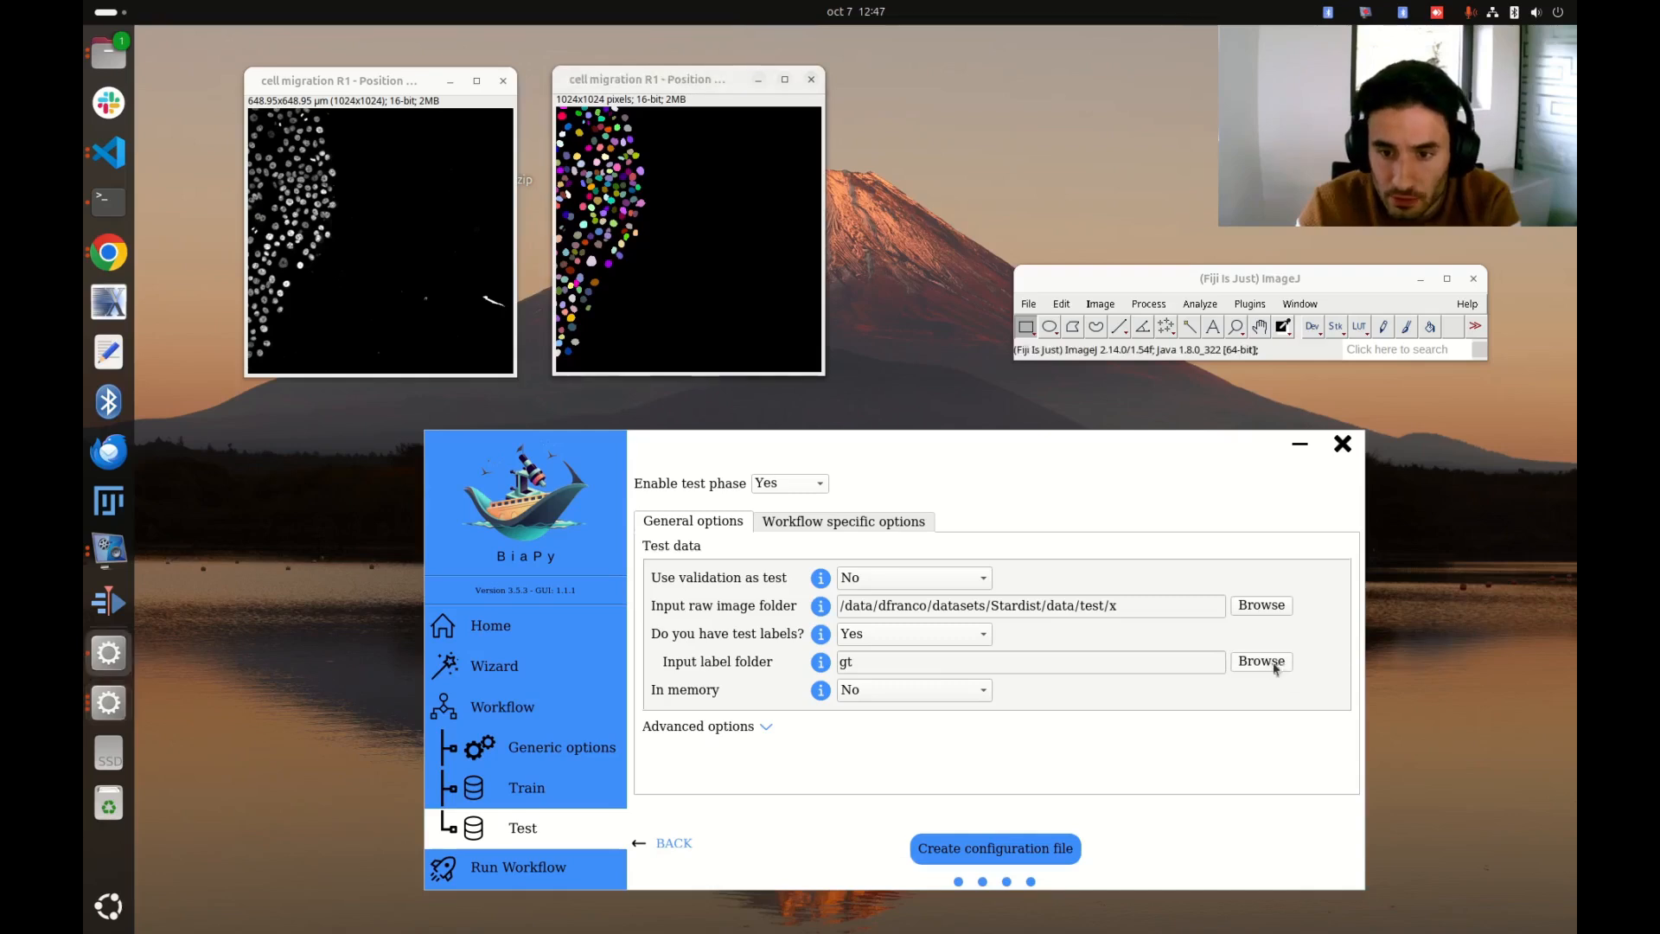
{"action": "left_click", "coordinate": [1049, 530]}
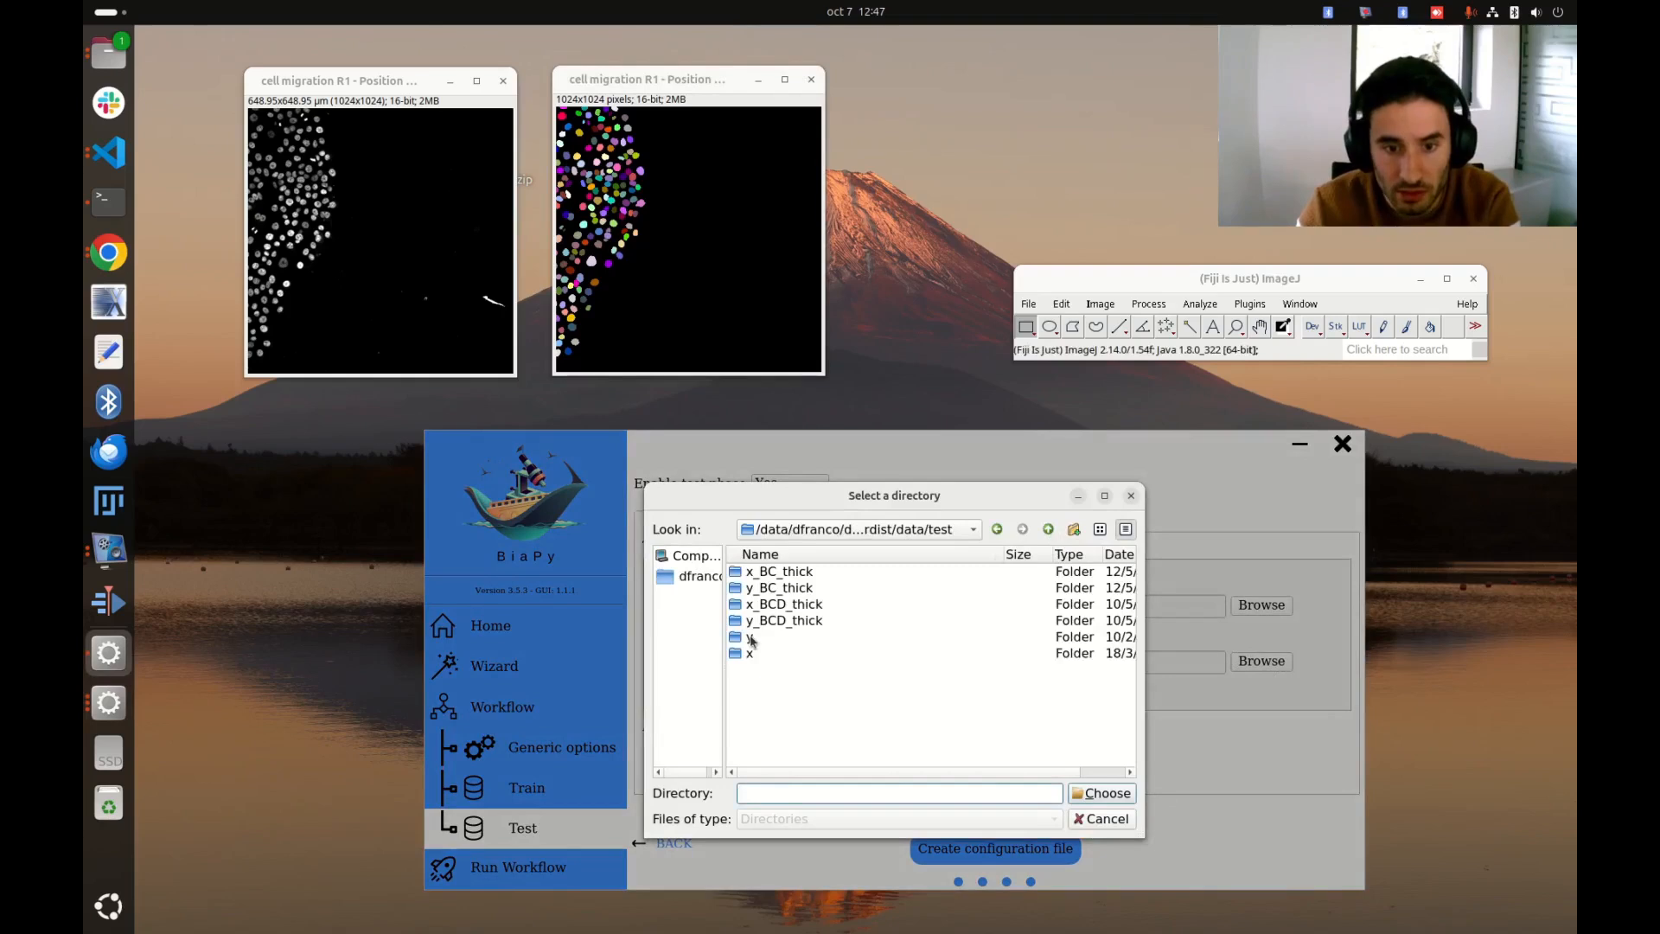
{"action": "double_click", "coordinate": [753, 639]}
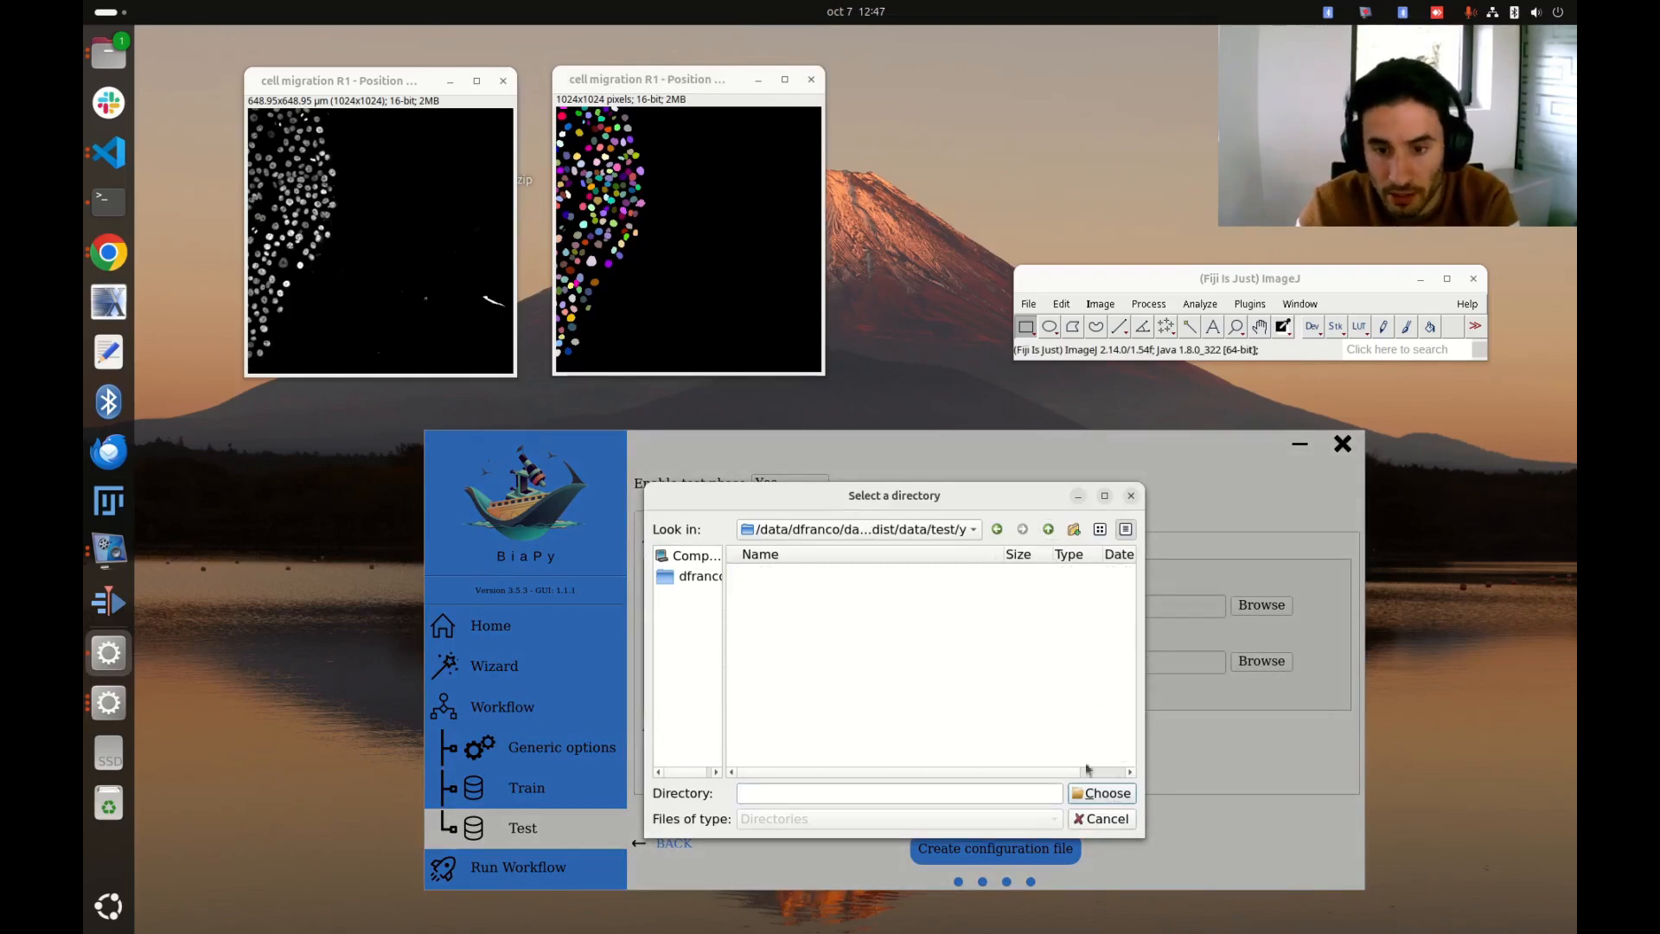
{"action": "left_click", "coordinate": [1092, 800]}
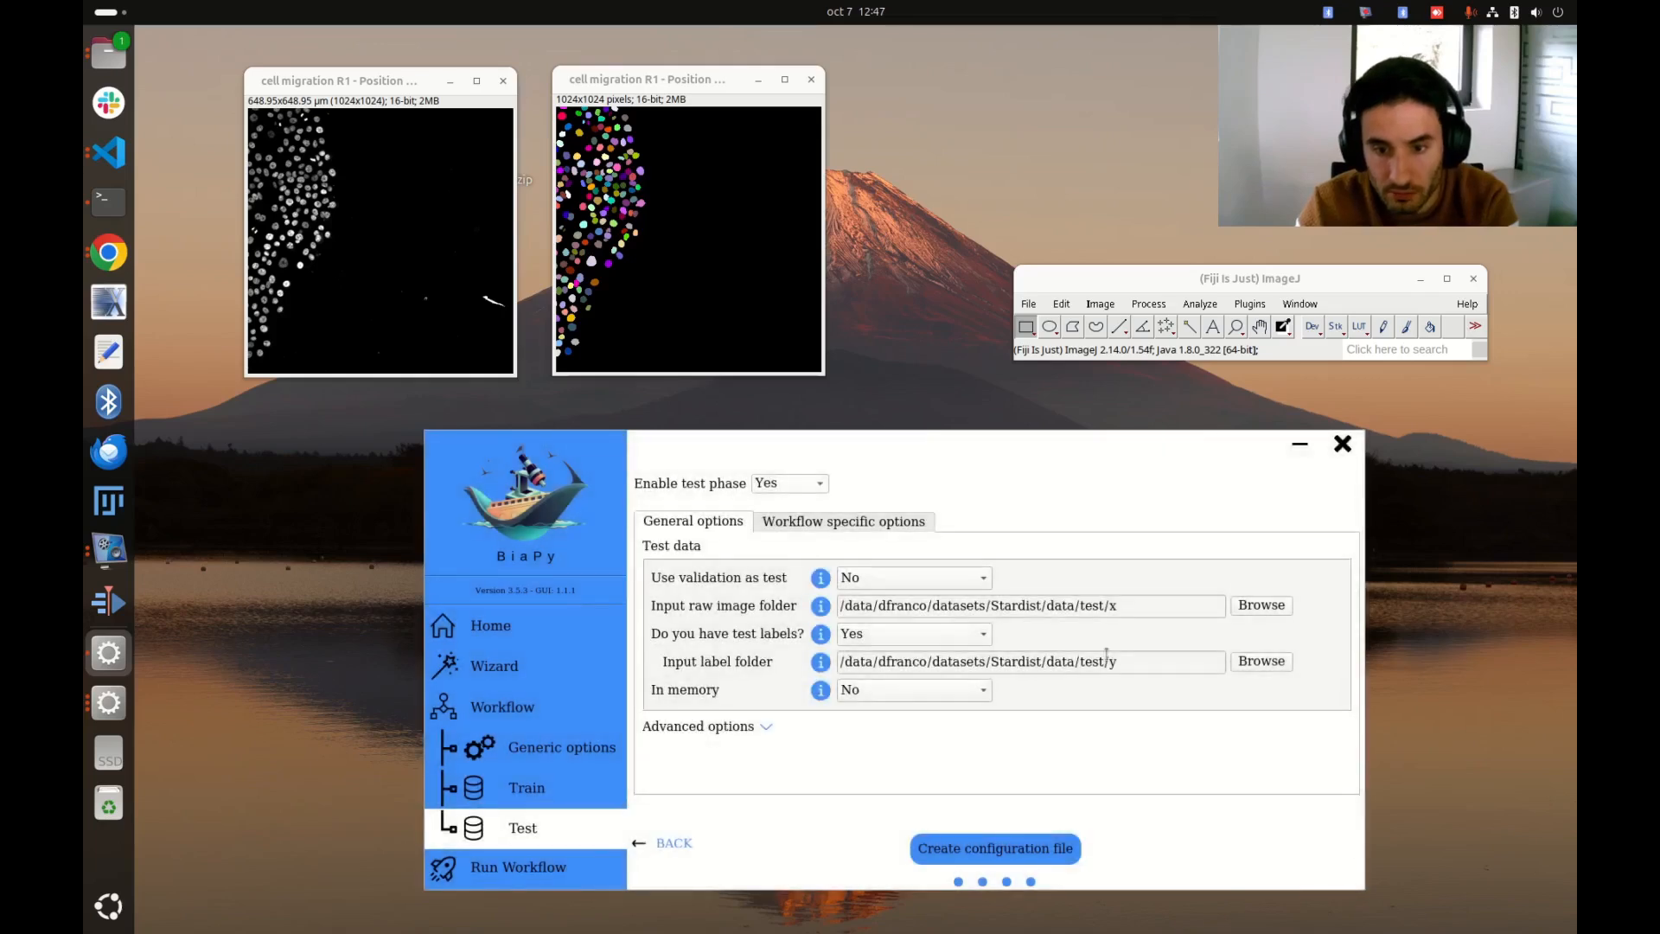
{"action": "left_click_drag", "start_coordinate": [957, 664], "coordinate": [830, 664]}
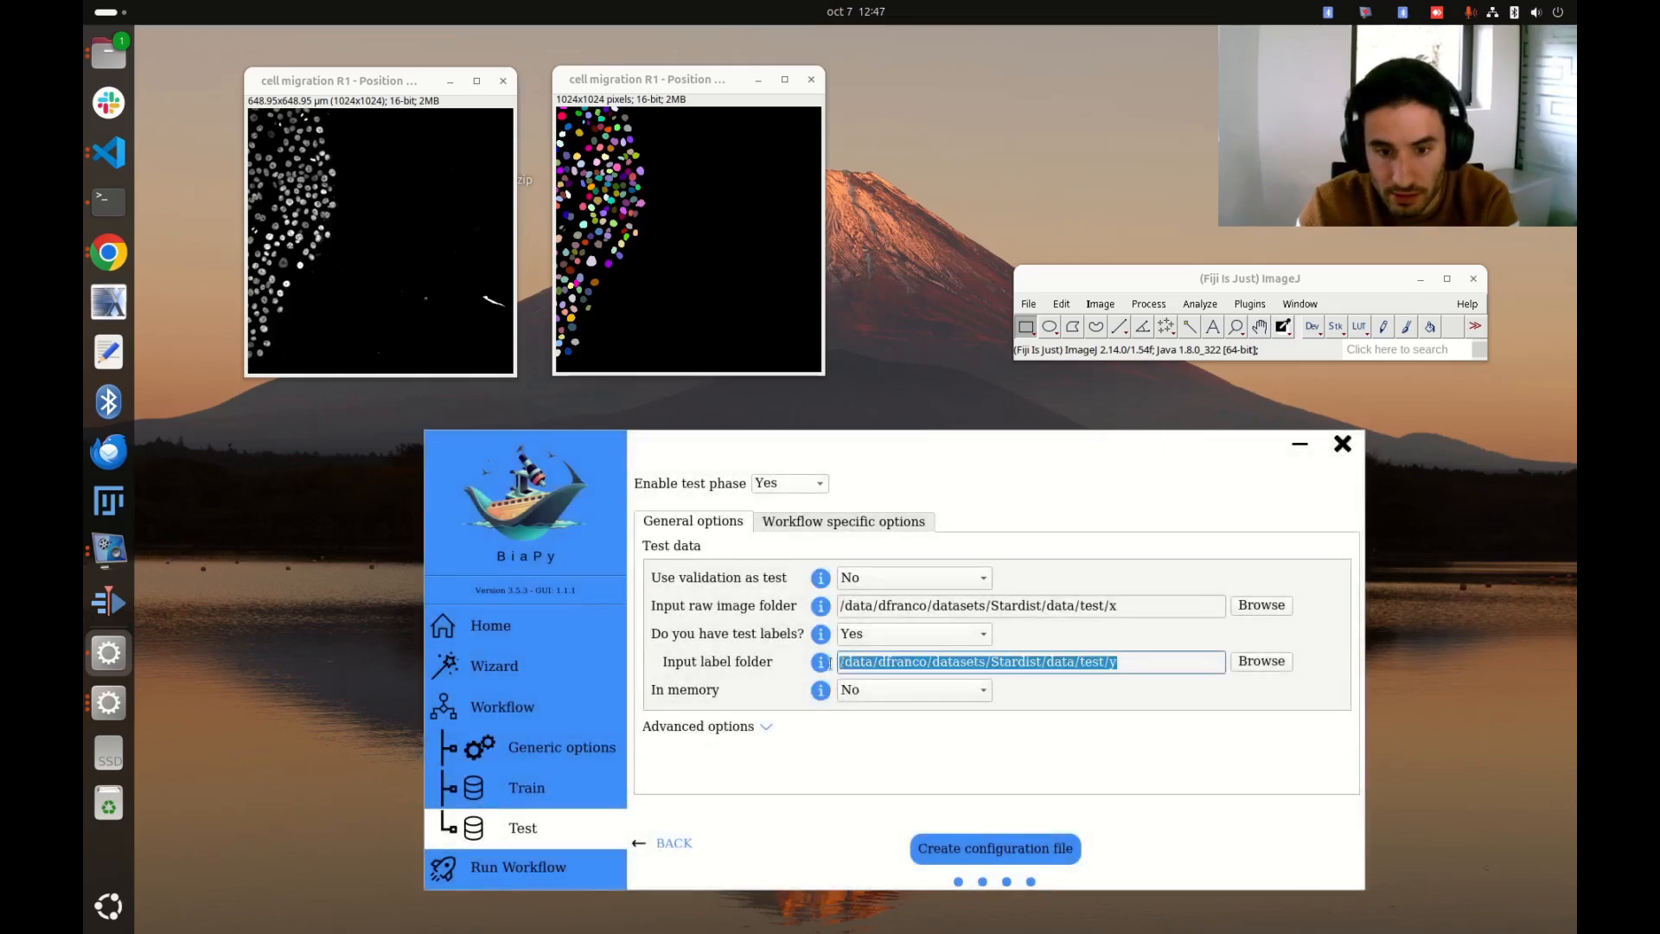
{"action": "left_click", "coordinate": [1127, 662]}
{"action": "left_click", "coordinate": [1119, 688]}
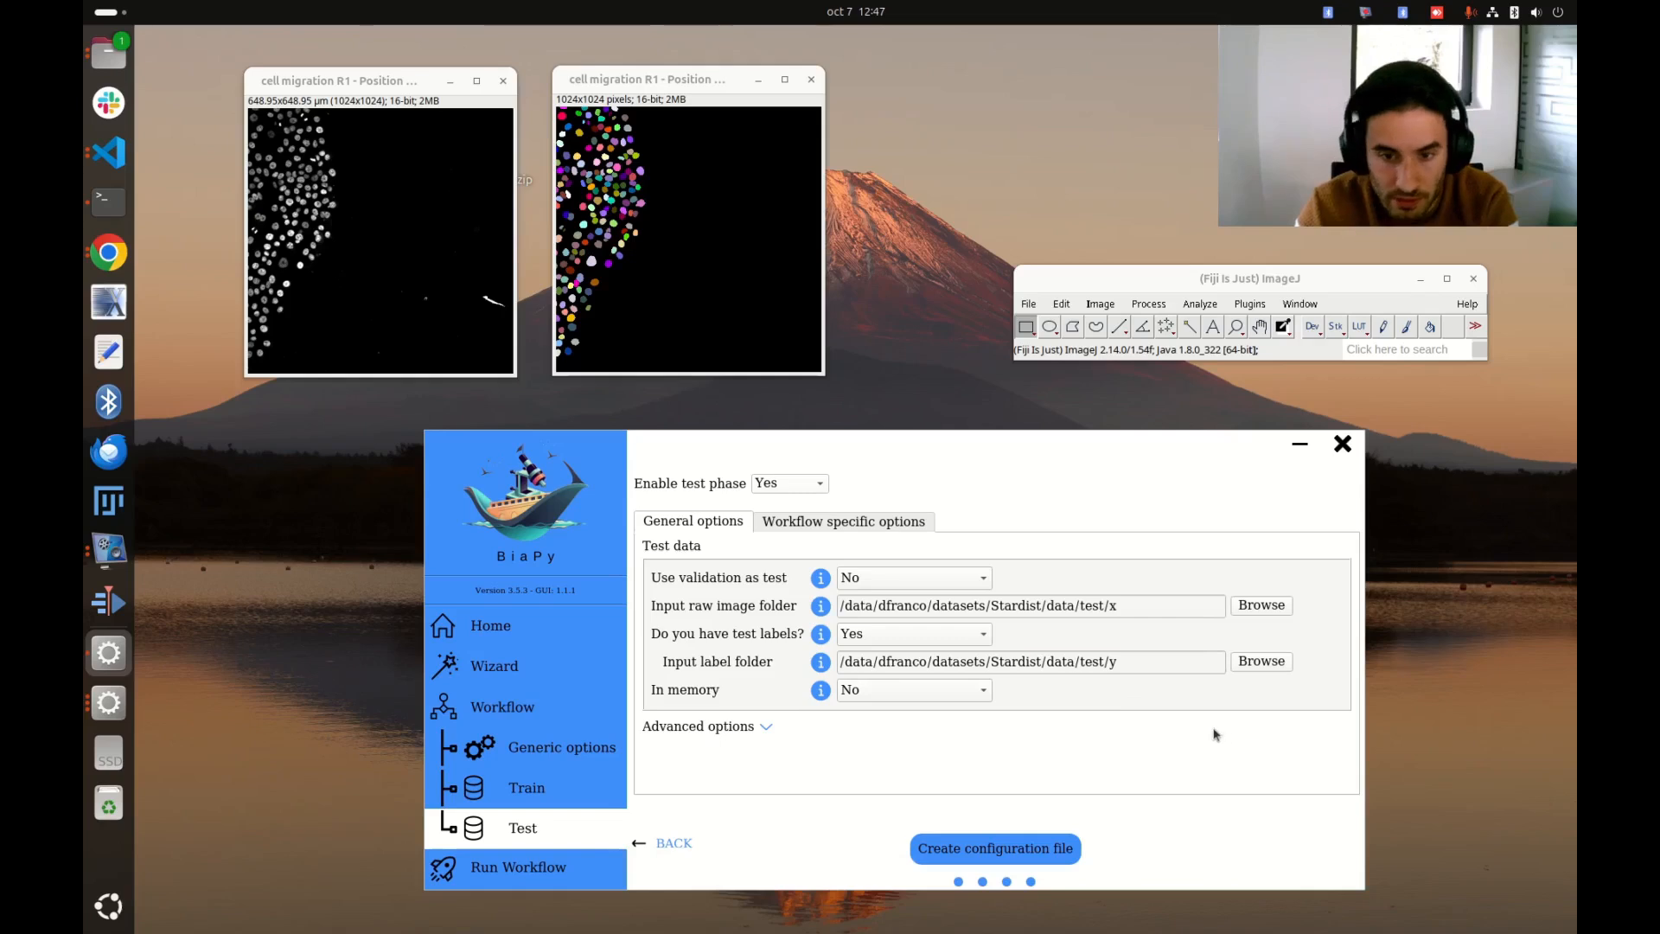
Create the workflow's configuration file and dismiss the resulting information dialog.
{"action": "left_click_drag", "start_coordinate": [926, 445], "coordinate": [926, 434]}
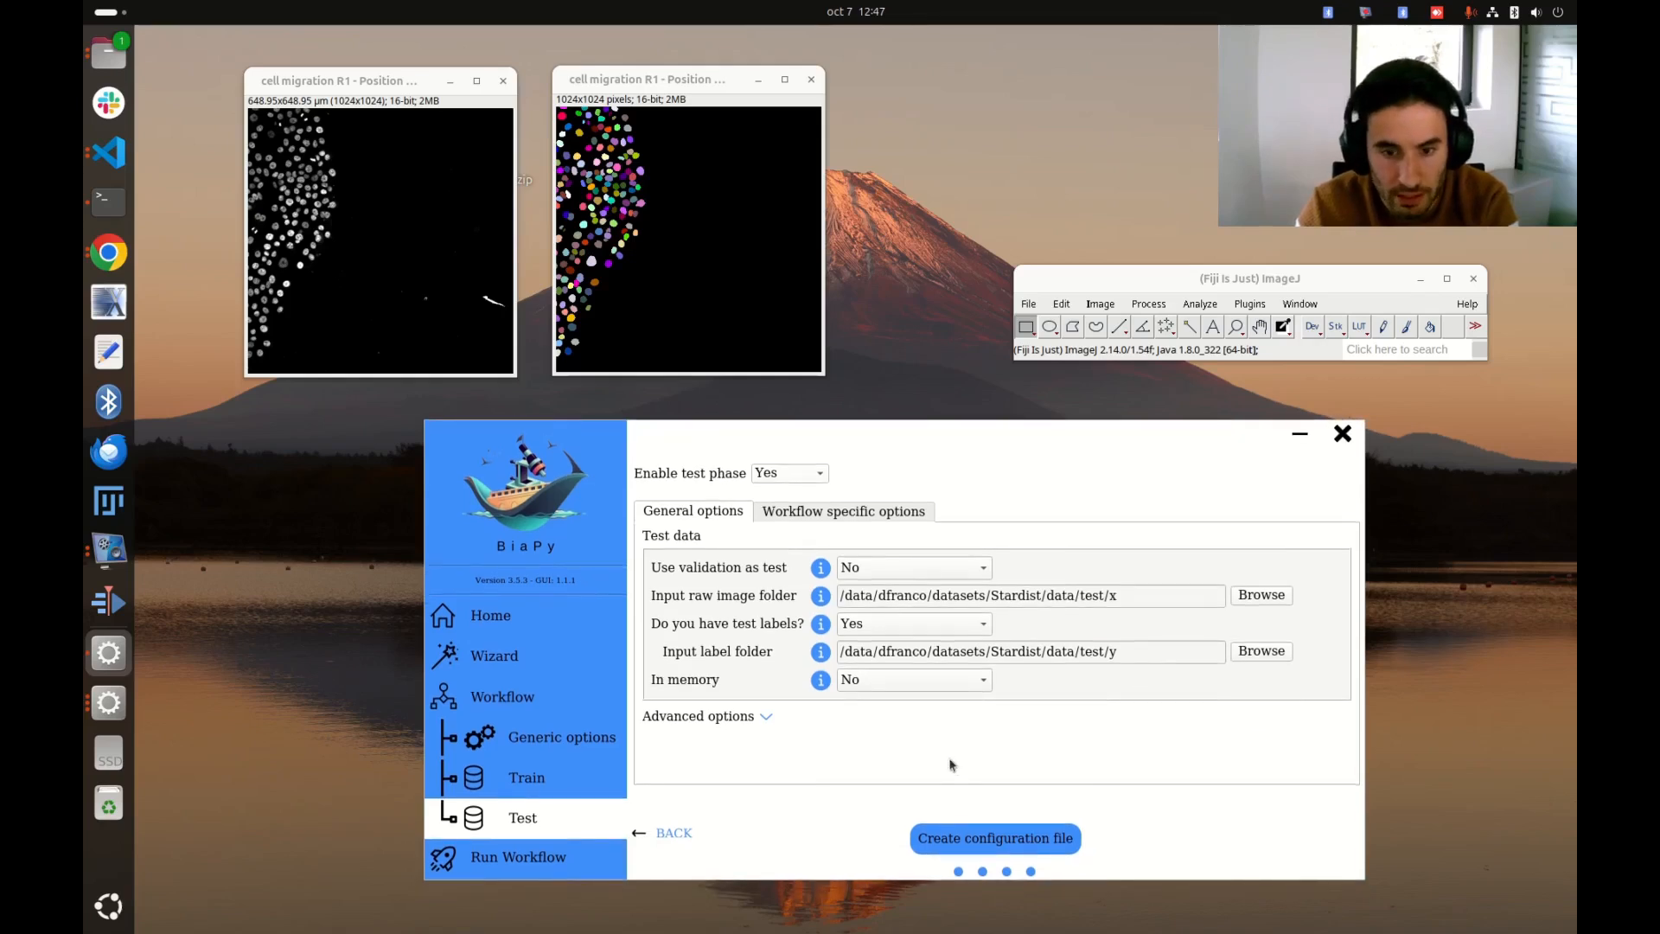
{"action": "left_click", "coordinate": [1058, 851]}
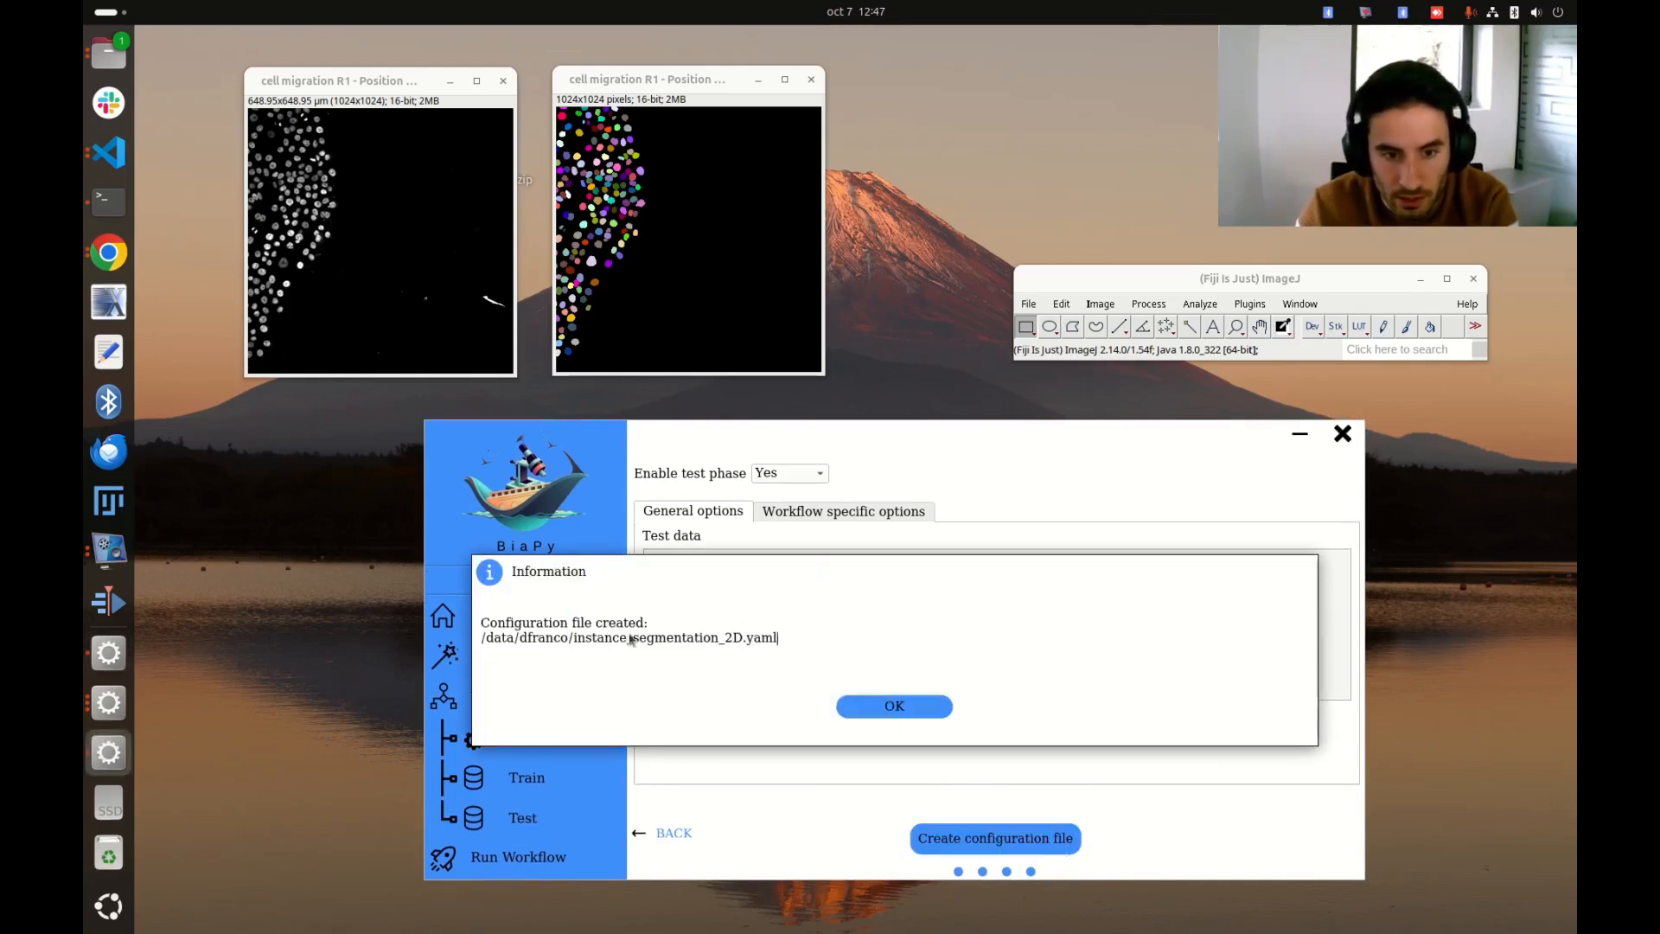
{"action": "left_click", "coordinate": [896, 706]}
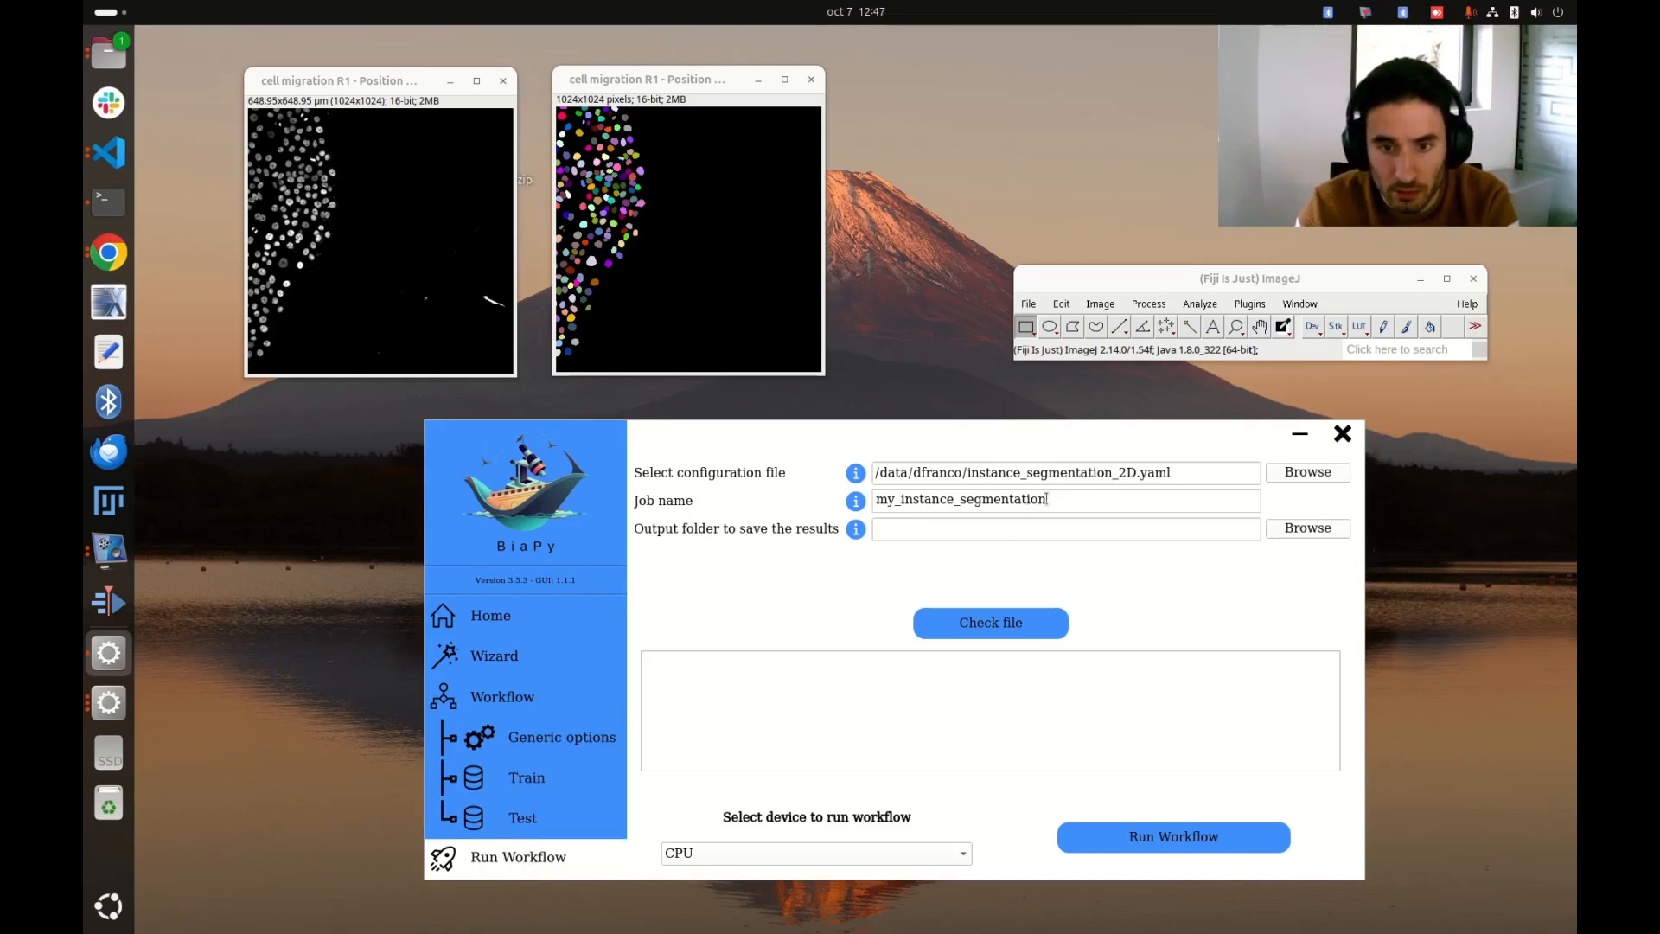
Replace the job name with instance_segmentation_2D, copied from the configuration file's name.
{"action": "double_click", "coordinate": [907, 499]}
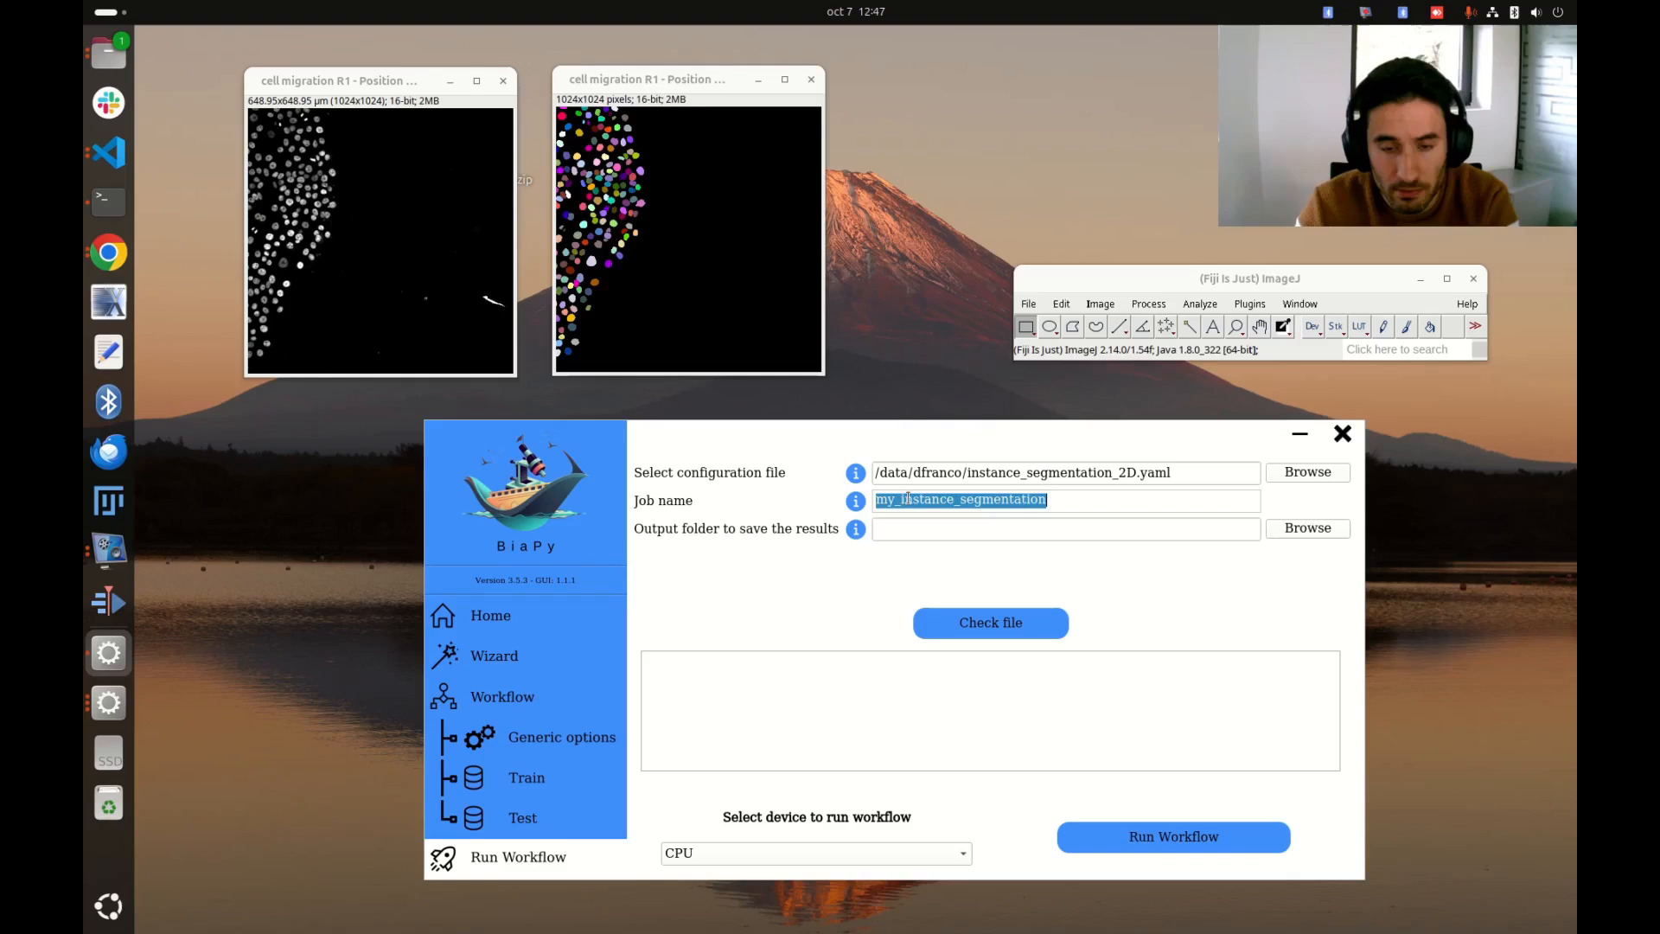
{"action": "left_click", "coordinate": [1006, 501]}
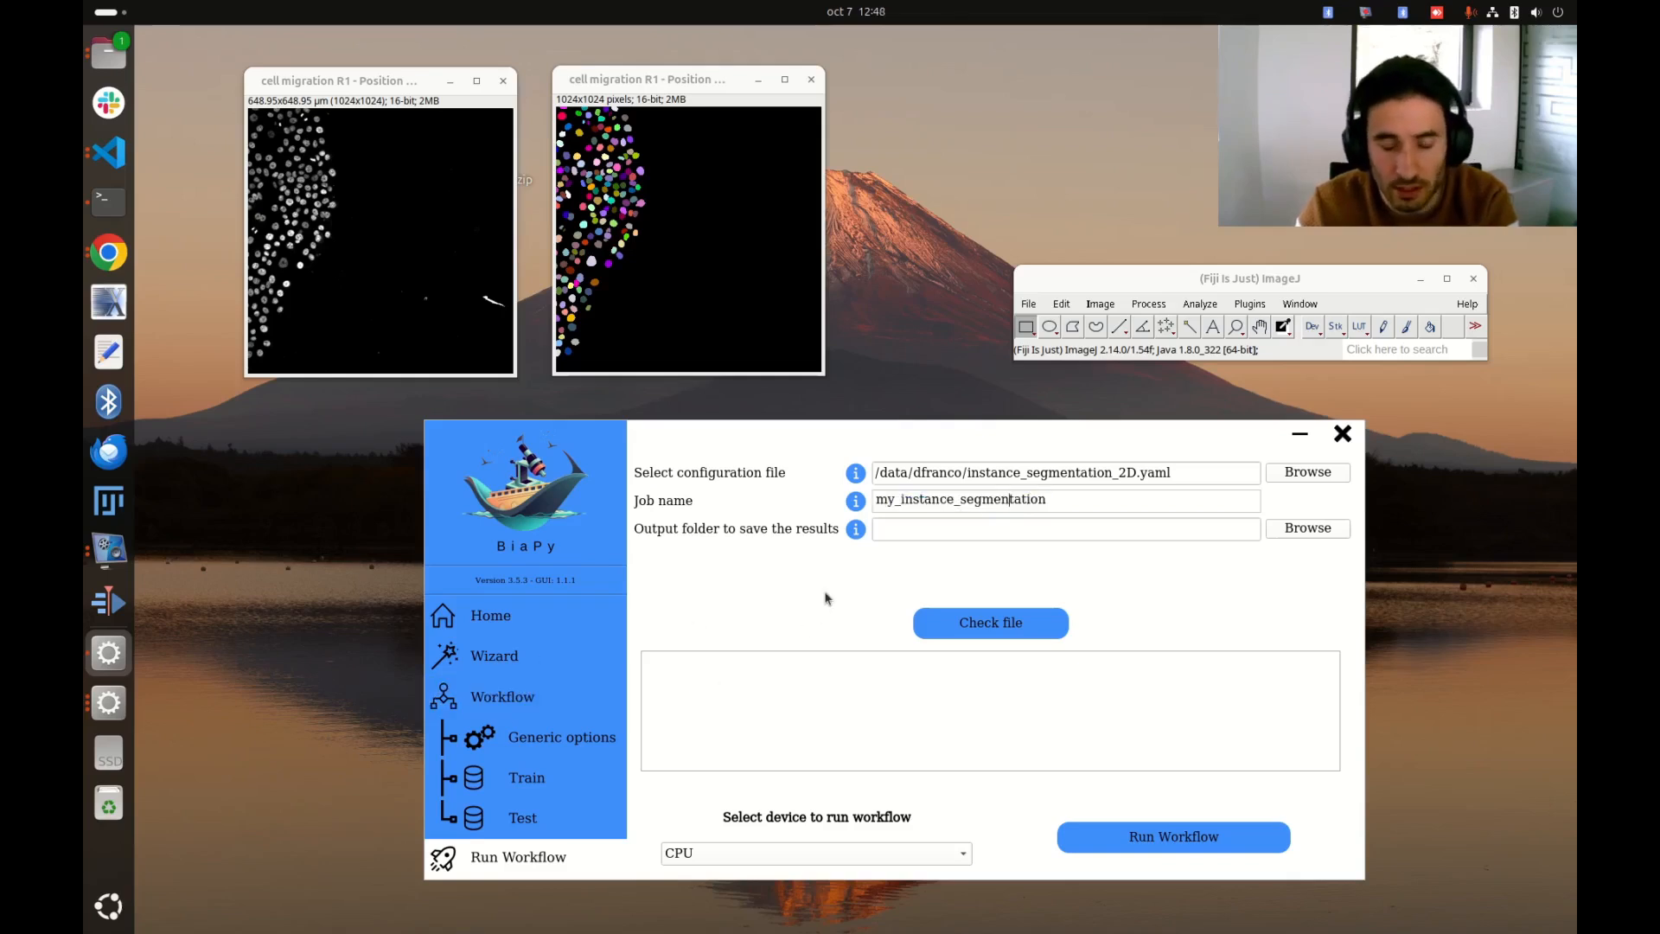
{"action": "key", "text": "ctrl+a"}
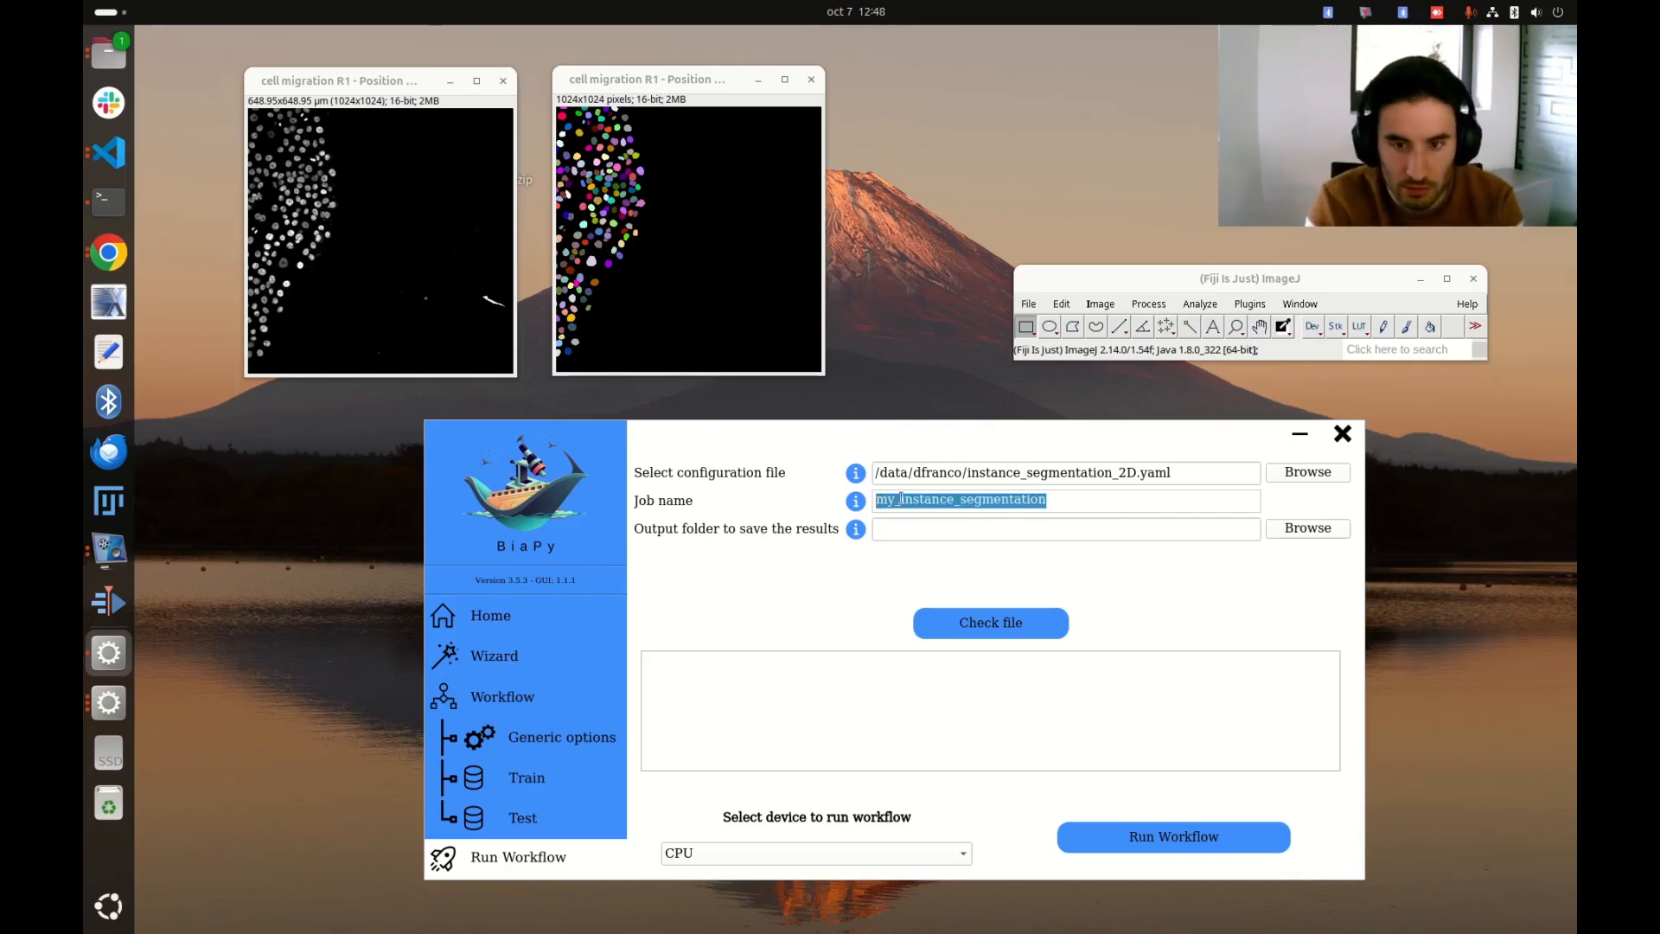
{"action": "double_click", "coordinate": [1019, 473]}
{"action": "key", "text": "ctrl+c"}
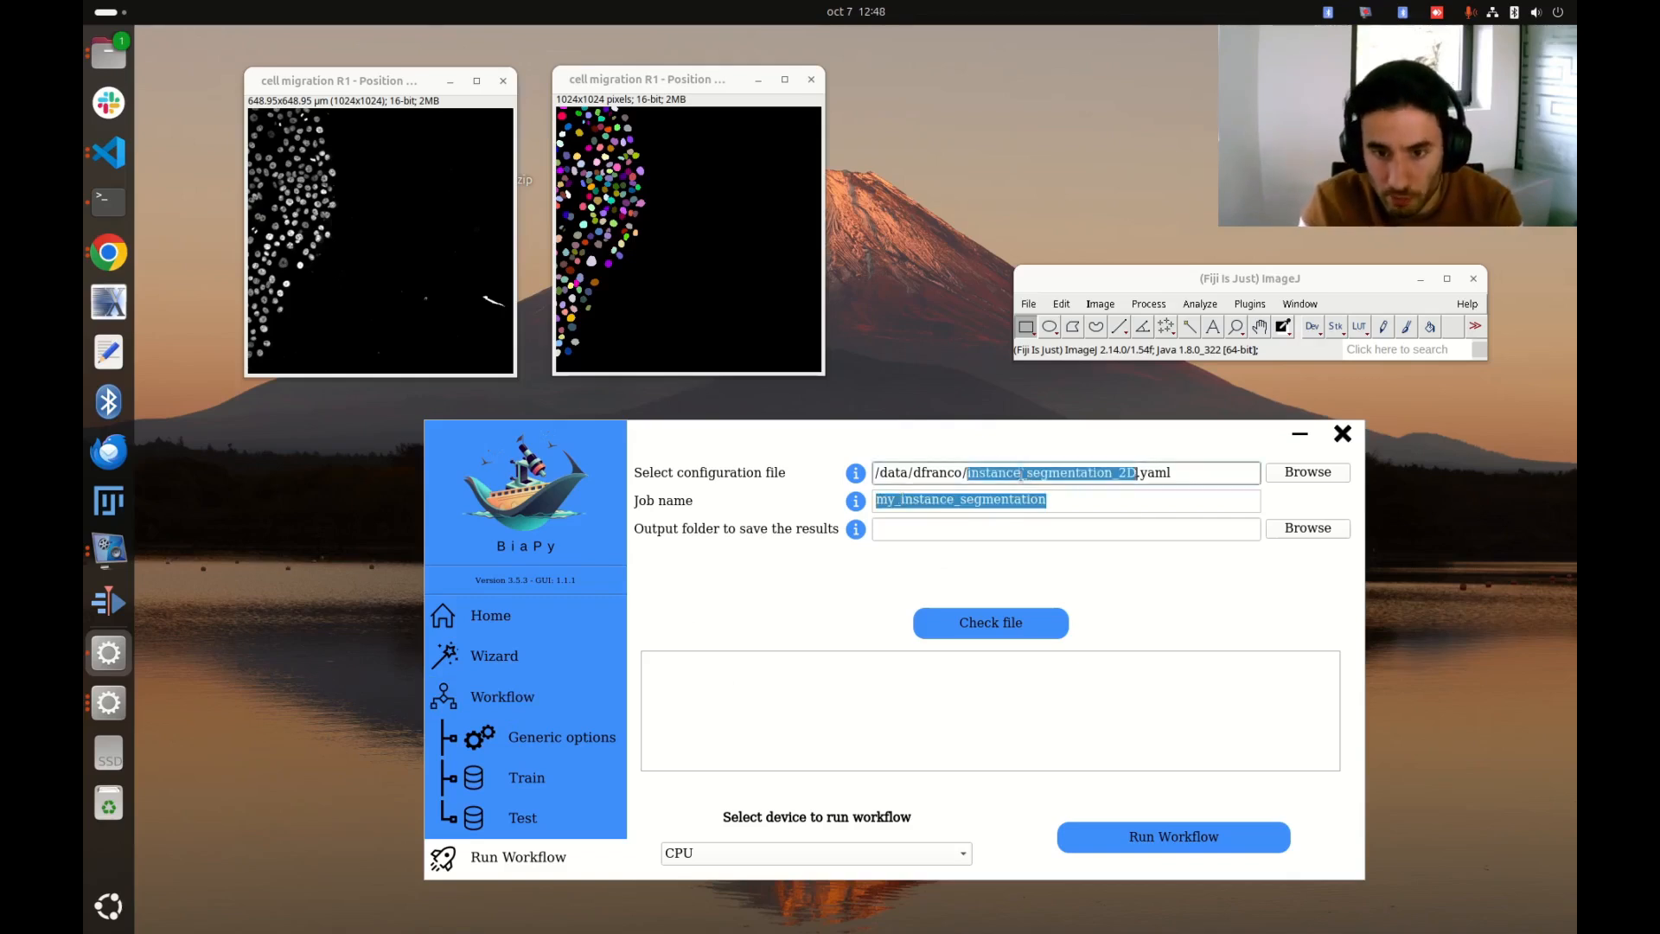
{"action": "left_click", "coordinate": [1033, 500]}
{"action": "key", "text": "ctrl+a"}
{"action": "key", "text": "ctrl+v"}
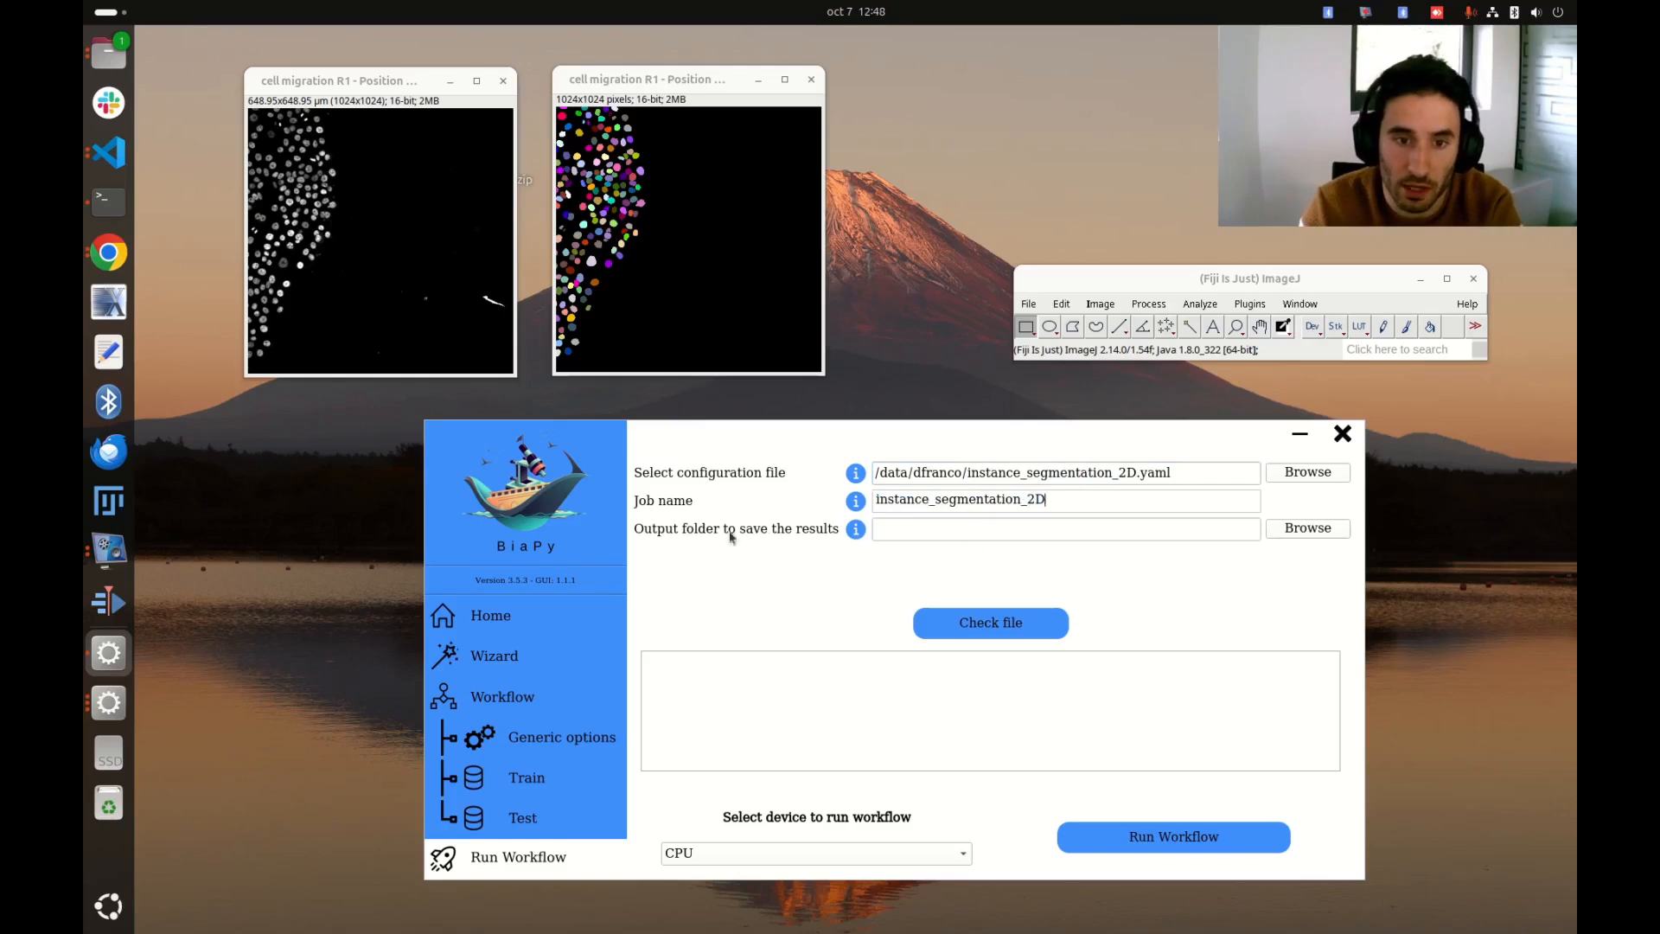
Set the results output folder to the personal folder under /data and check the configuration file for errors.
{"action": "left_click", "coordinate": [1294, 528]}
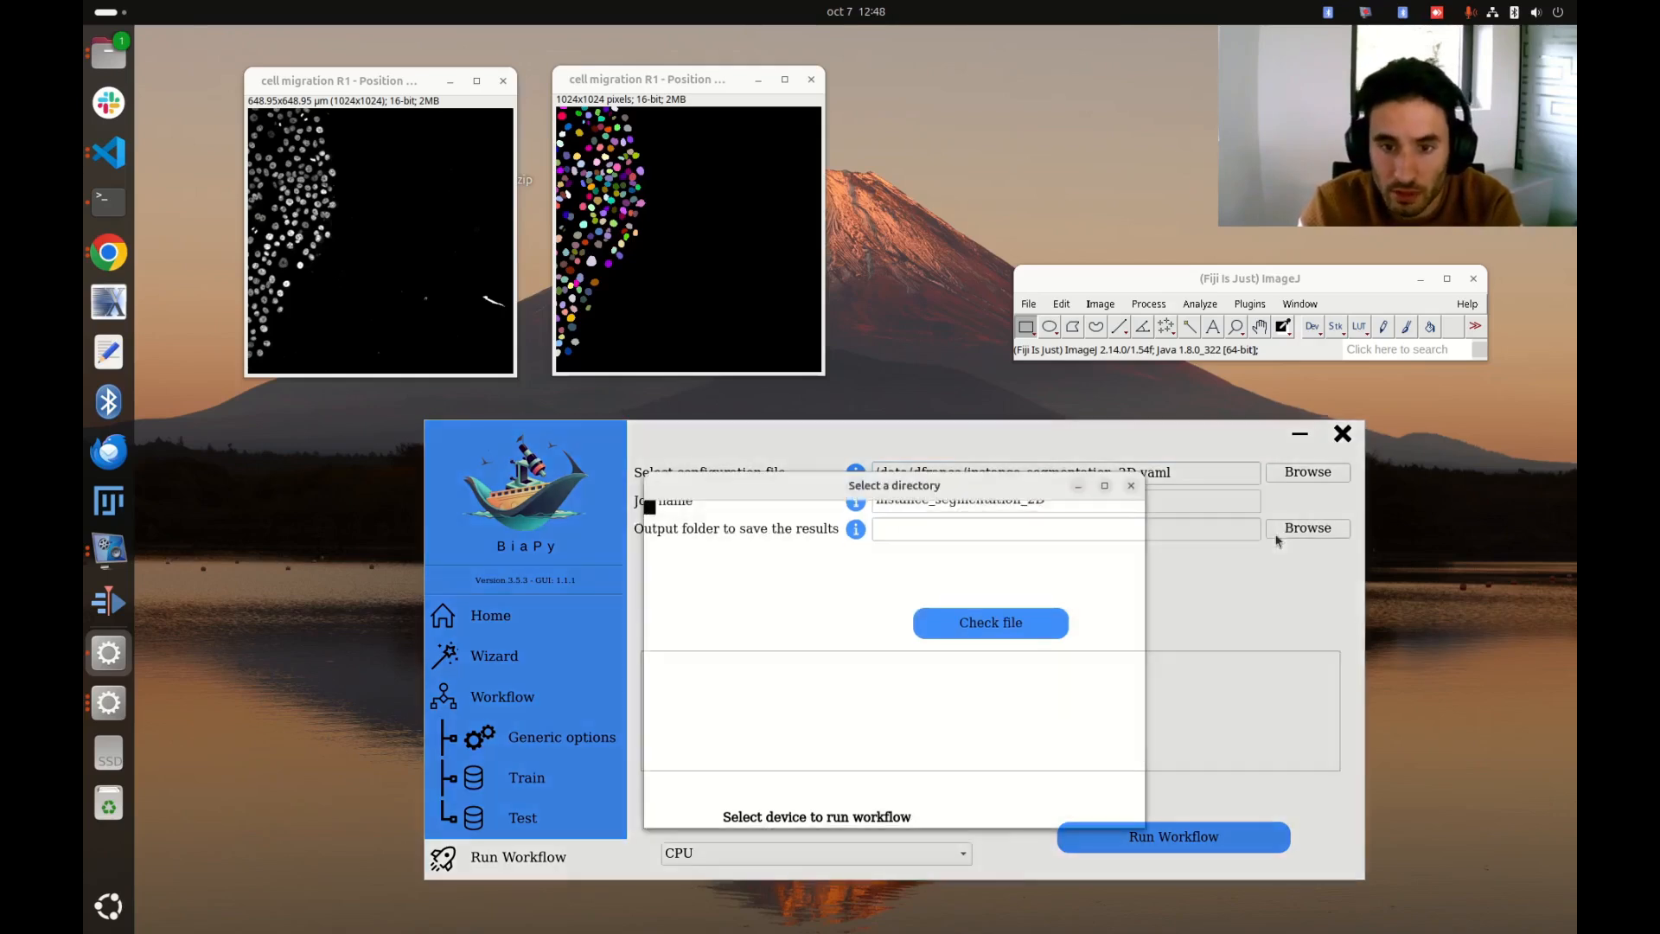
{"action": "left_click", "coordinate": [1053, 521]}
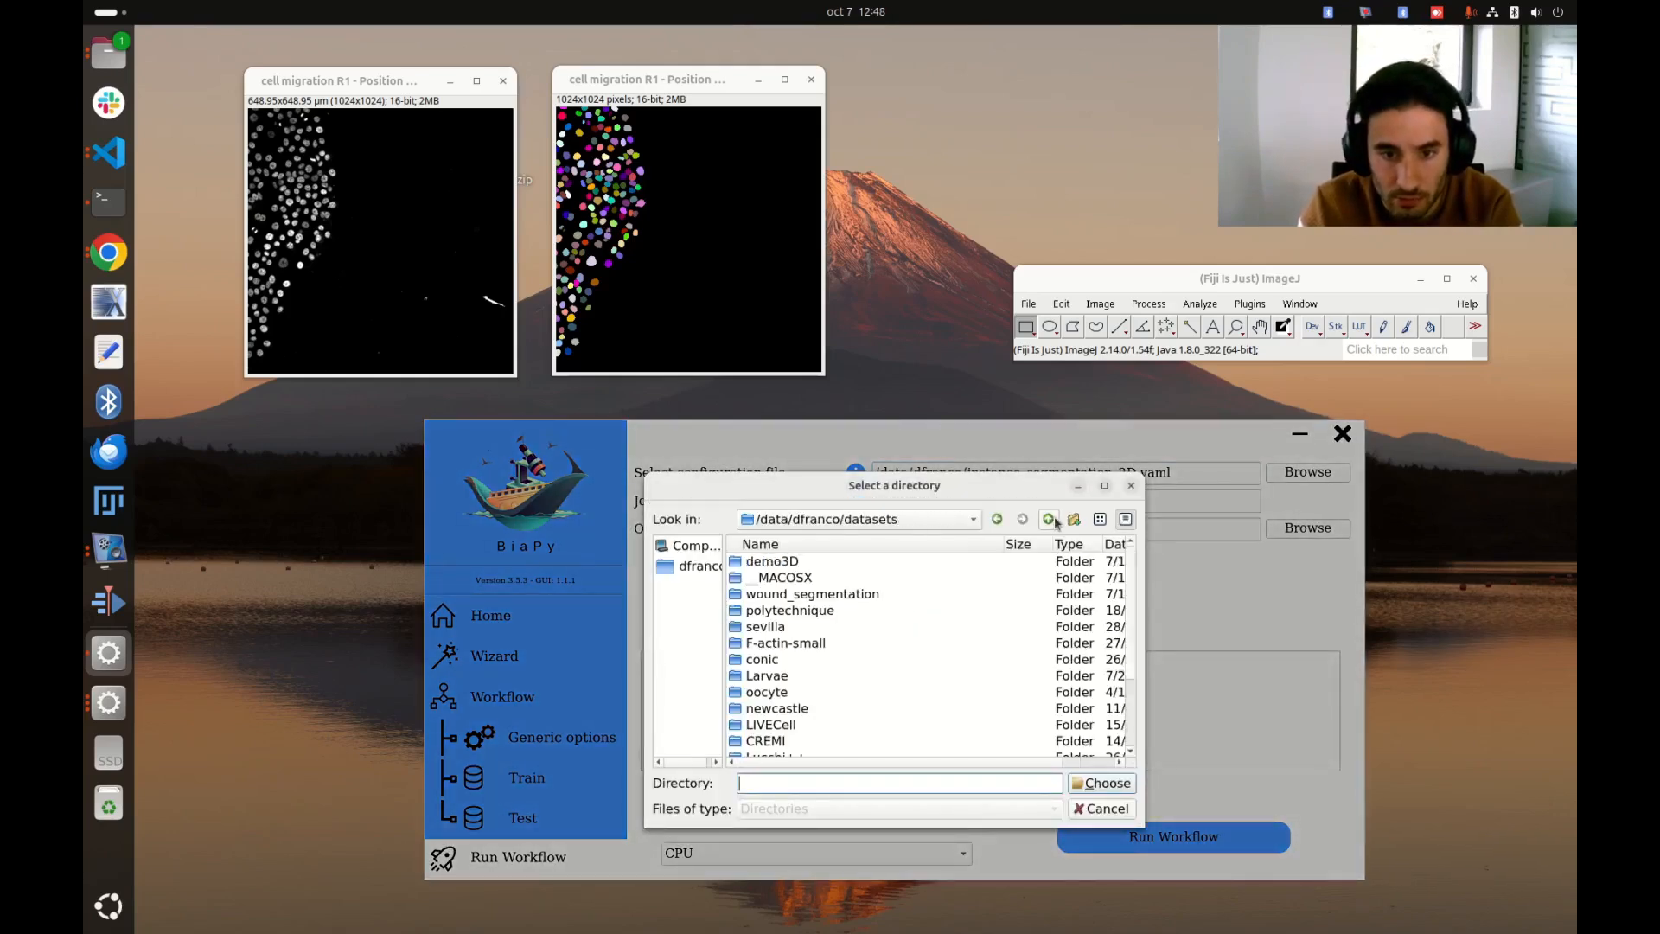
{"action": "left_click", "coordinate": [1053, 521]}
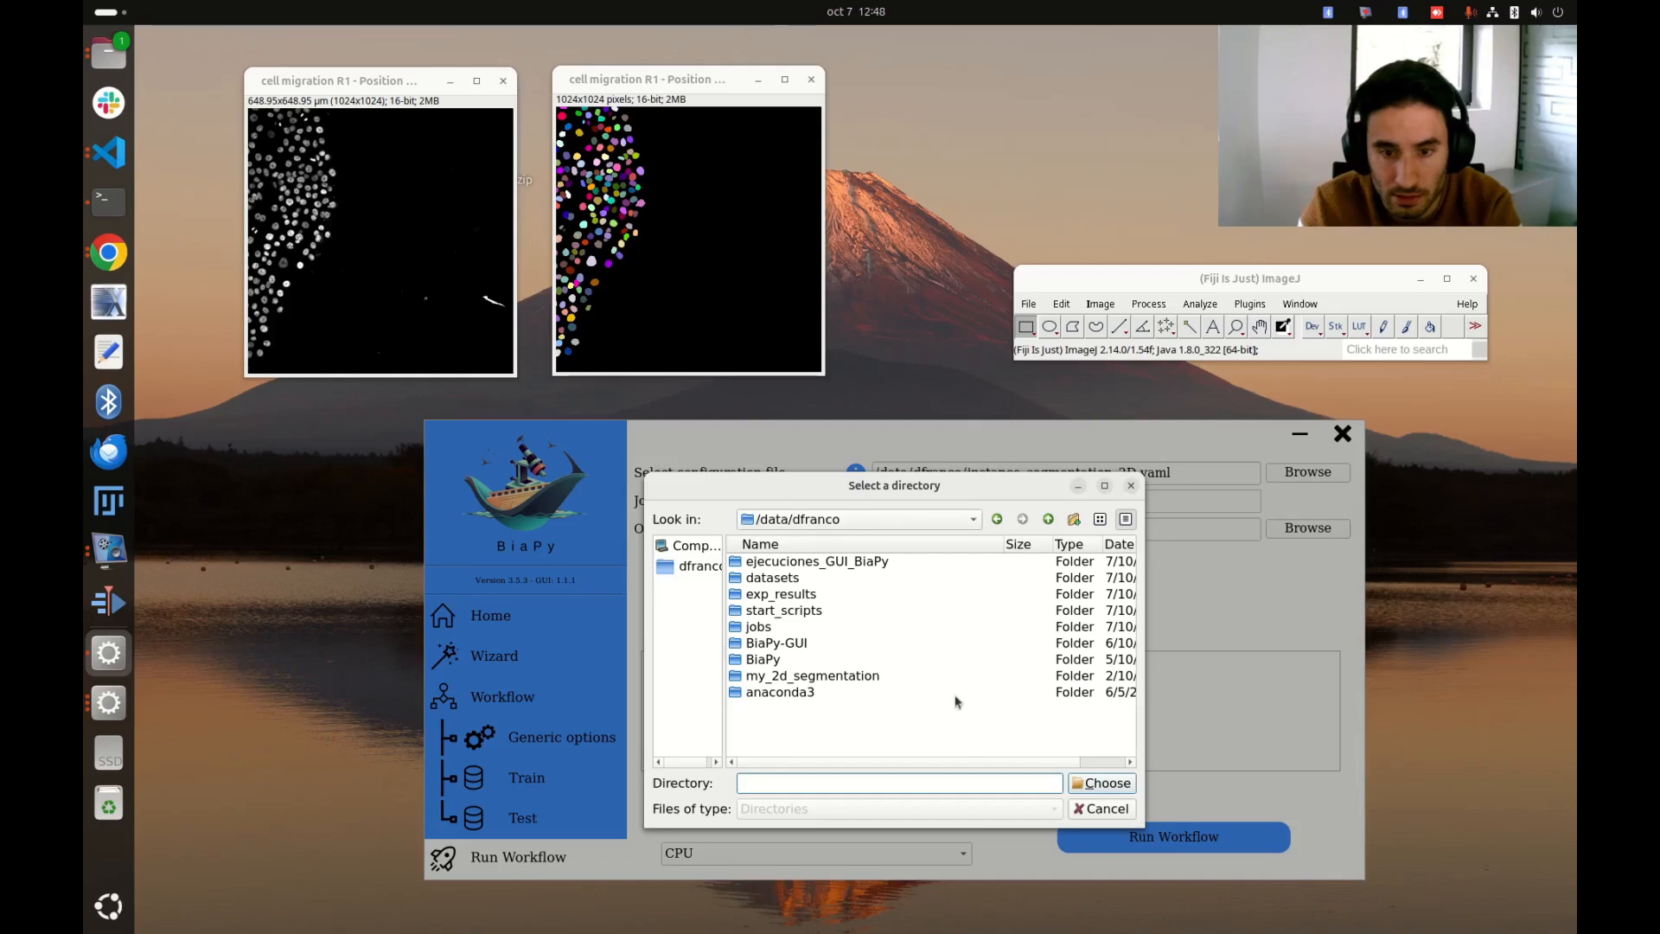
{"action": "left_click", "coordinate": [1091, 783]}
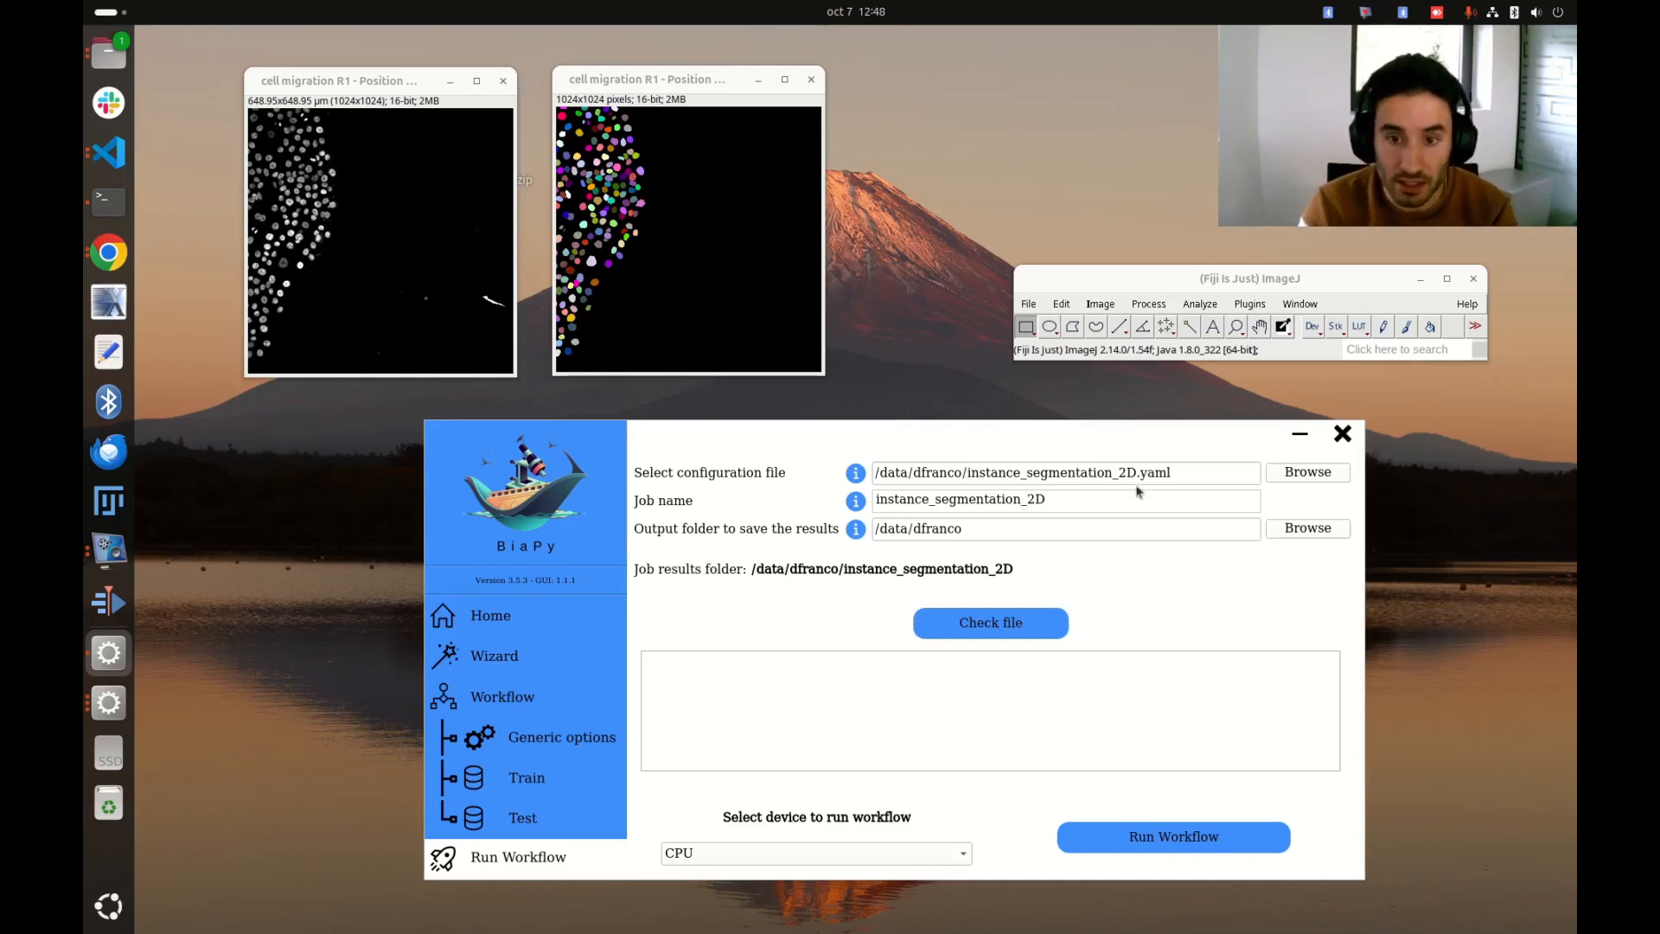
{"action": "left_click", "coordinate": [1044, 617]}
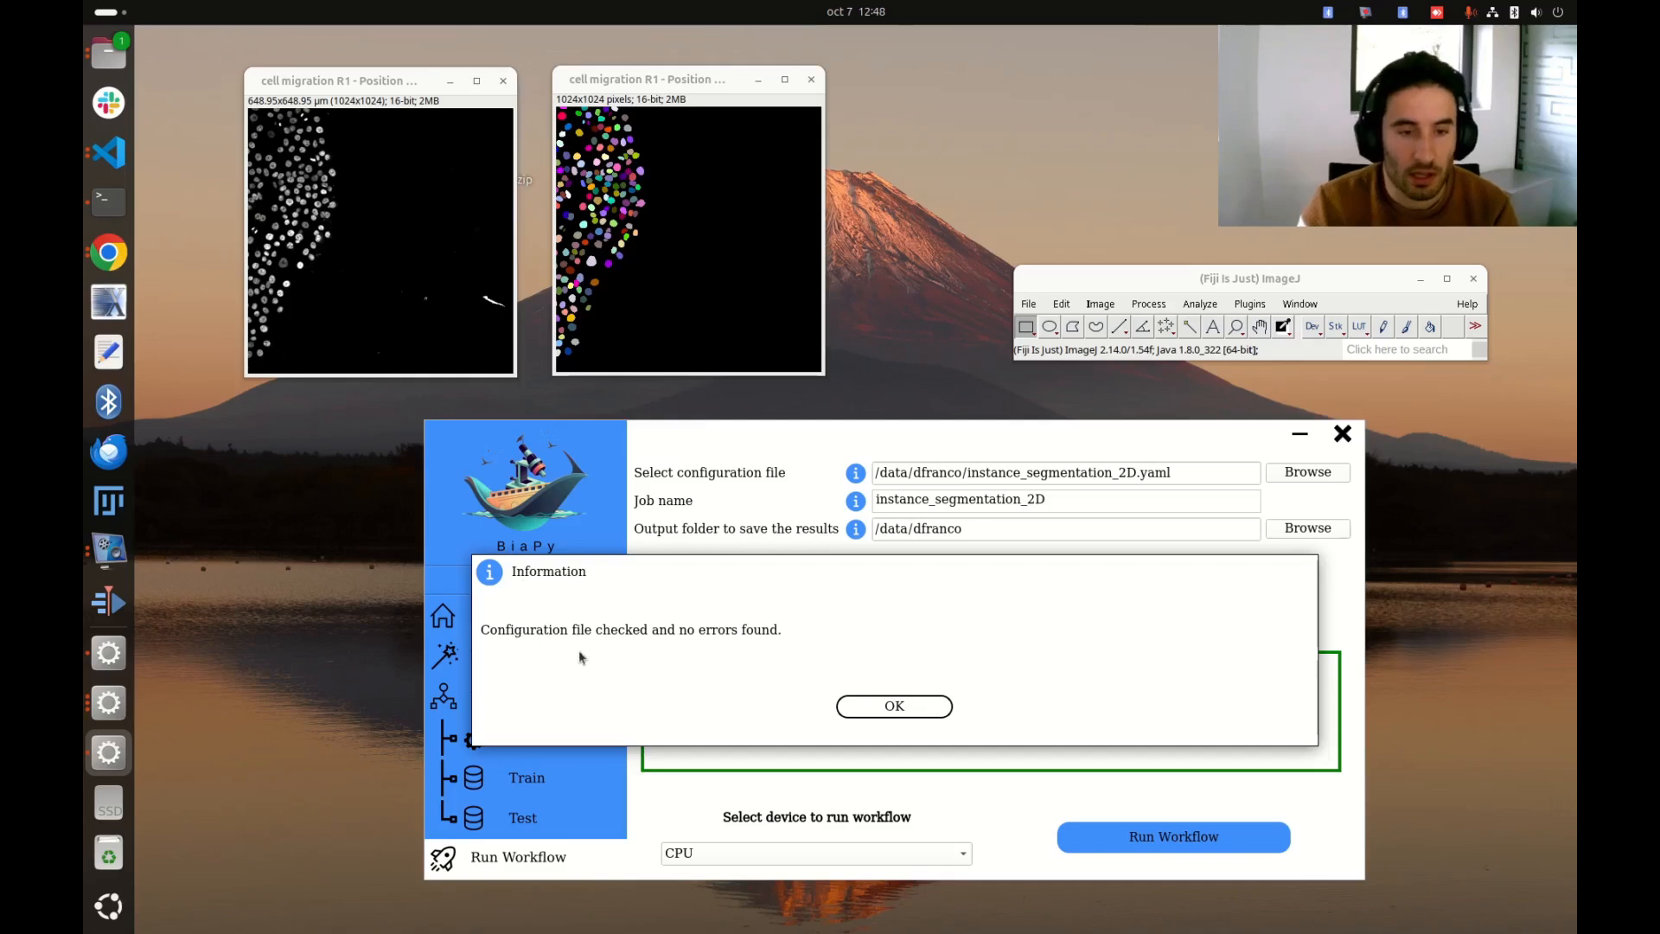
{"action": "left_click", "coordinate": [889, 710]}
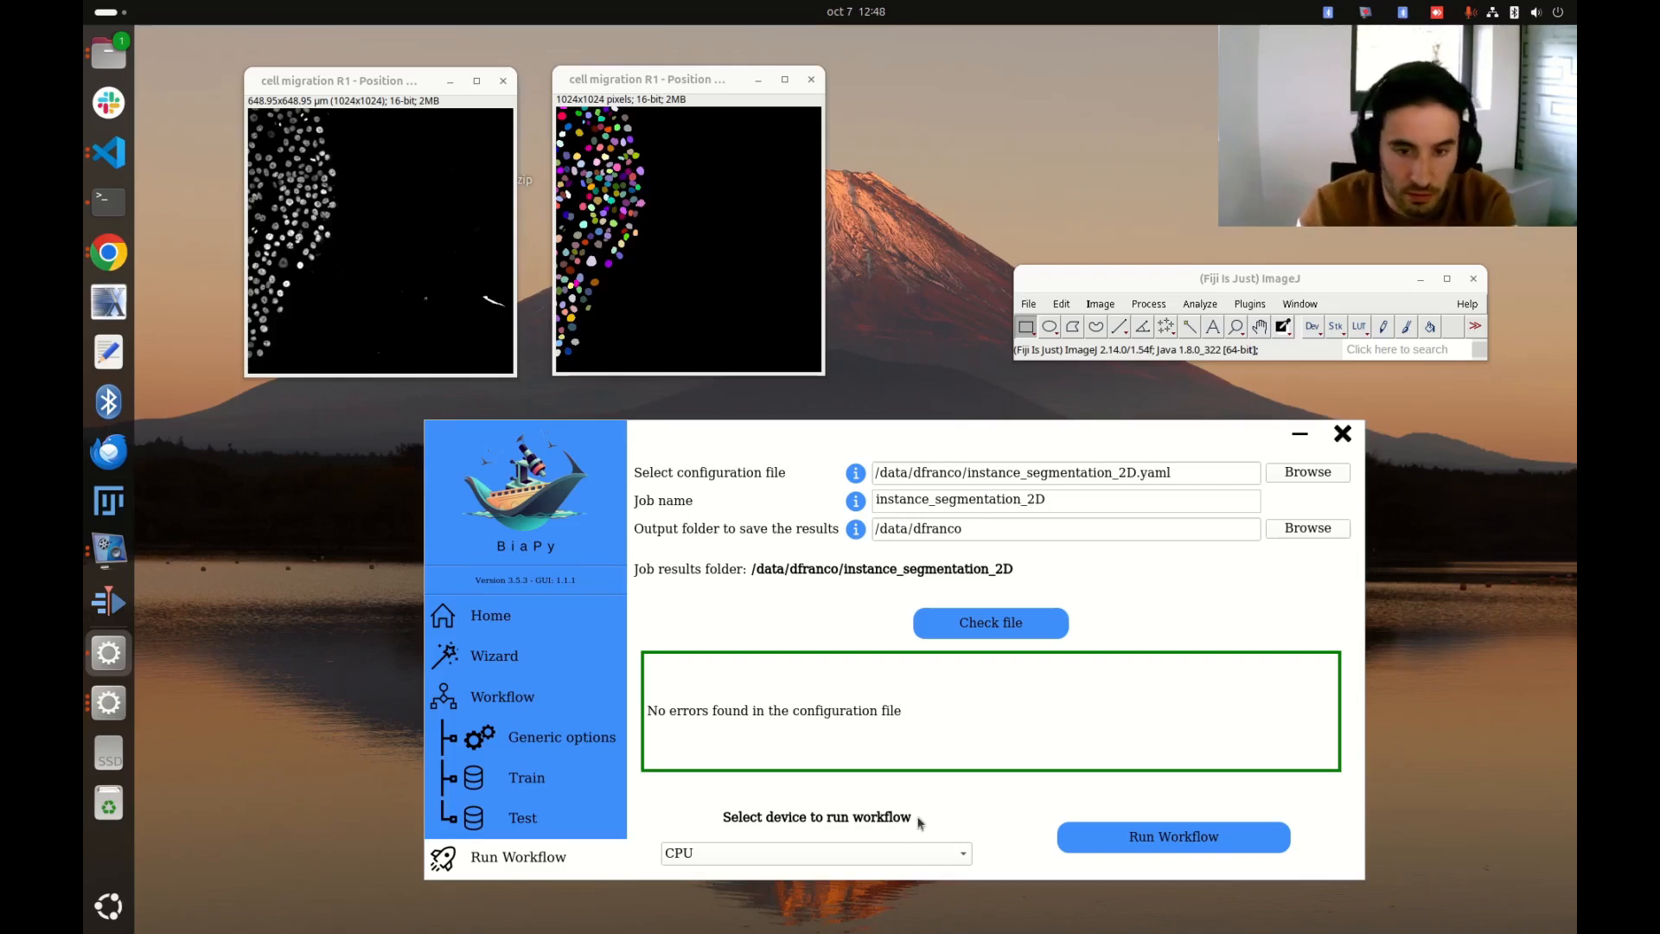
Select GPU 0 : NVIDIA GeForce RTX 3090 as the device and run the workflow.
{"action": "left_click", "coordinate": [964, 856]}
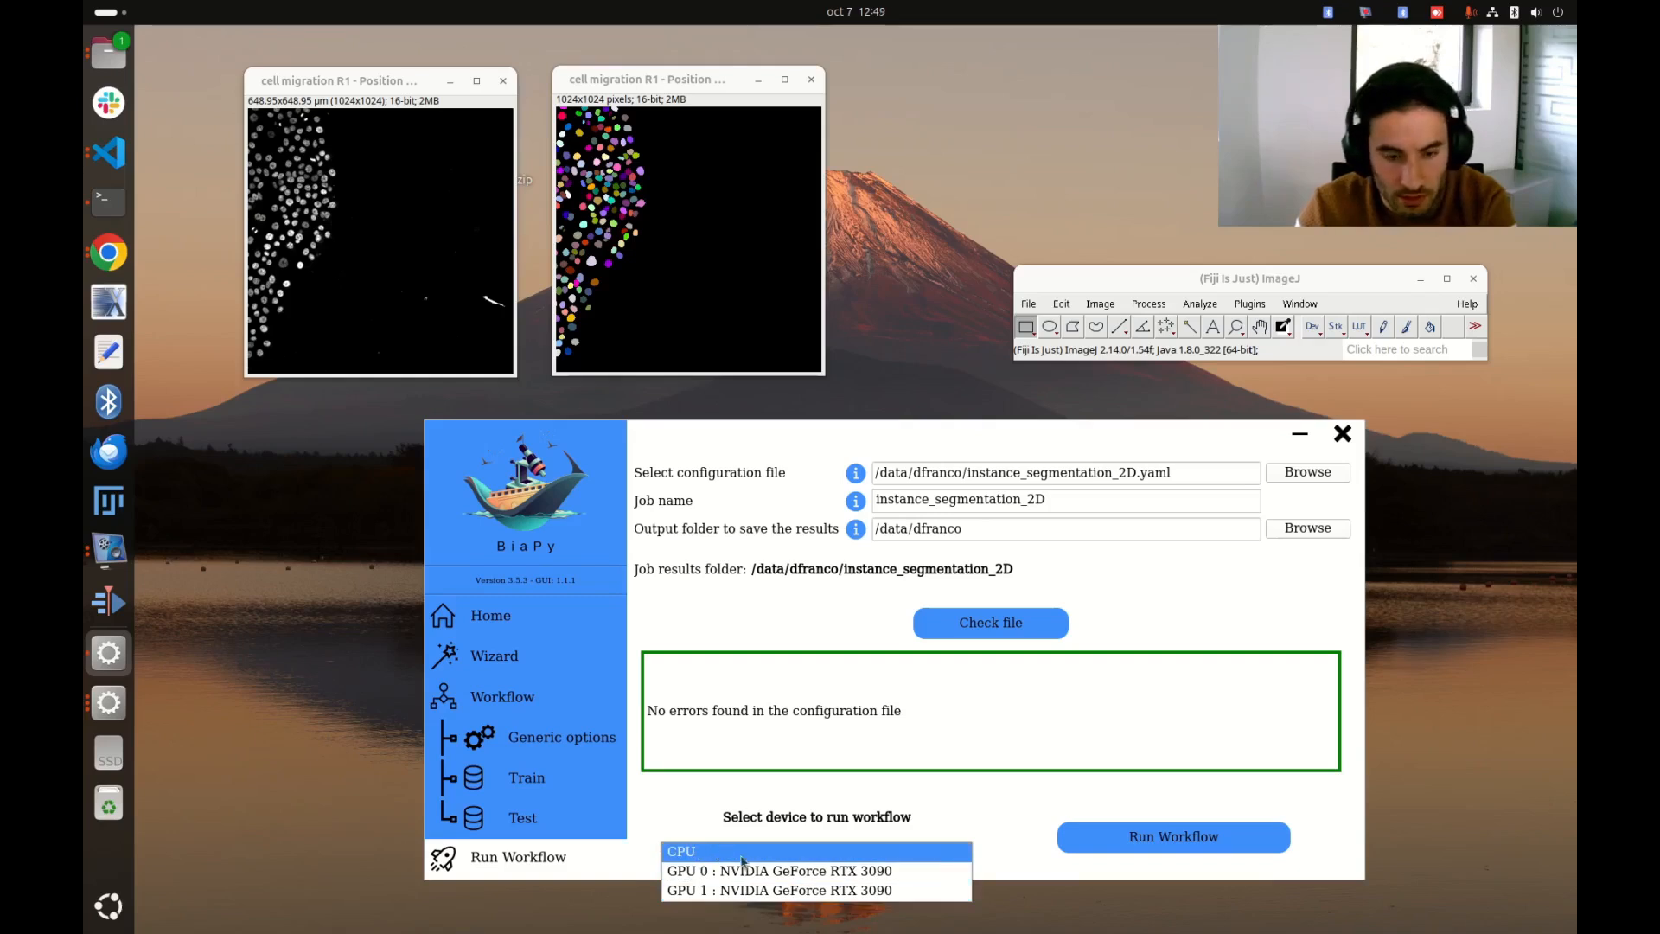
{"action": "left_click", "coordinate": [843, 872]}
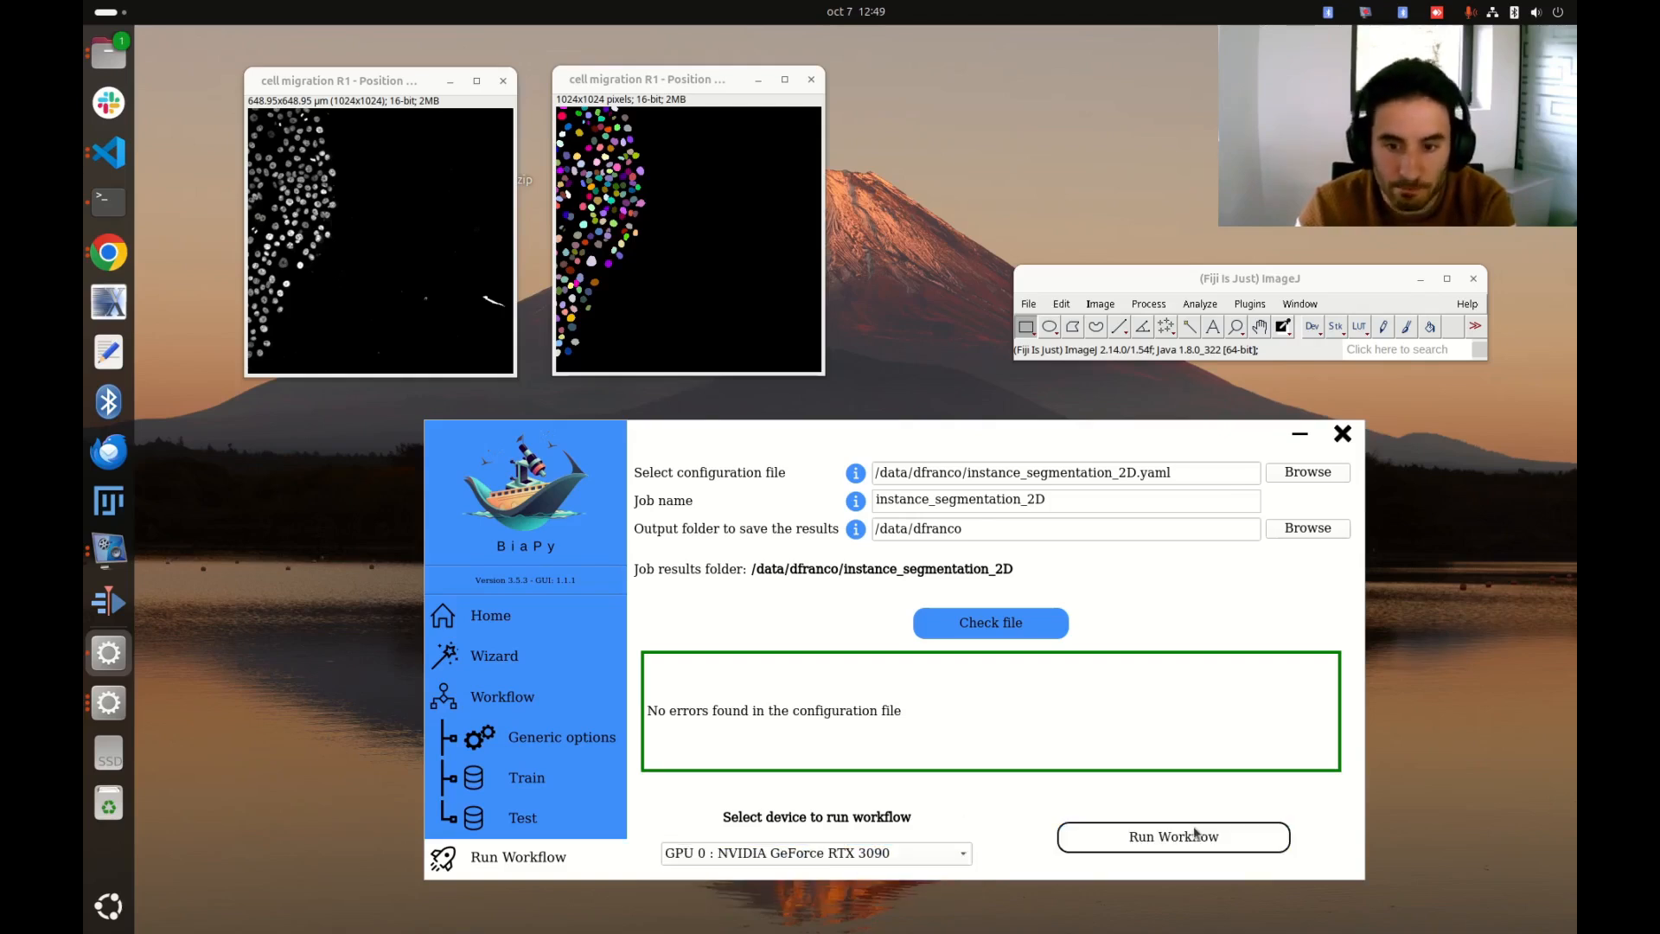
{"action": "left_click", "coordinate": [1237, 845]}
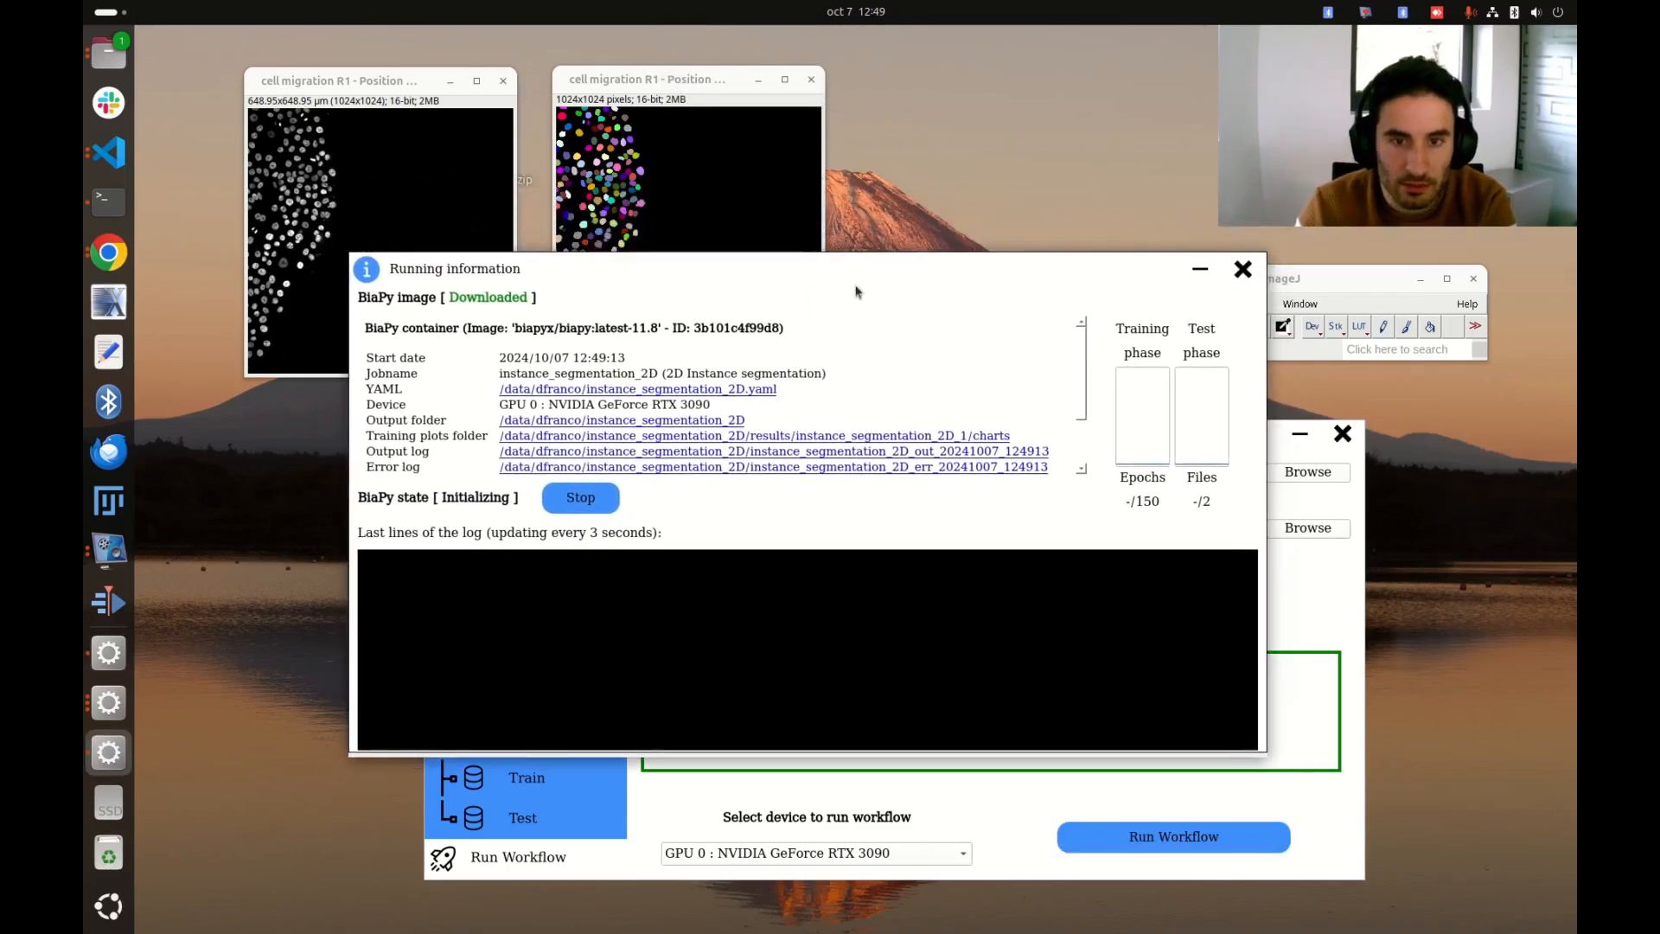
{"action": "left_click_drag", "start_coordinate": [856, 275], "coordinate": [861, 316]}
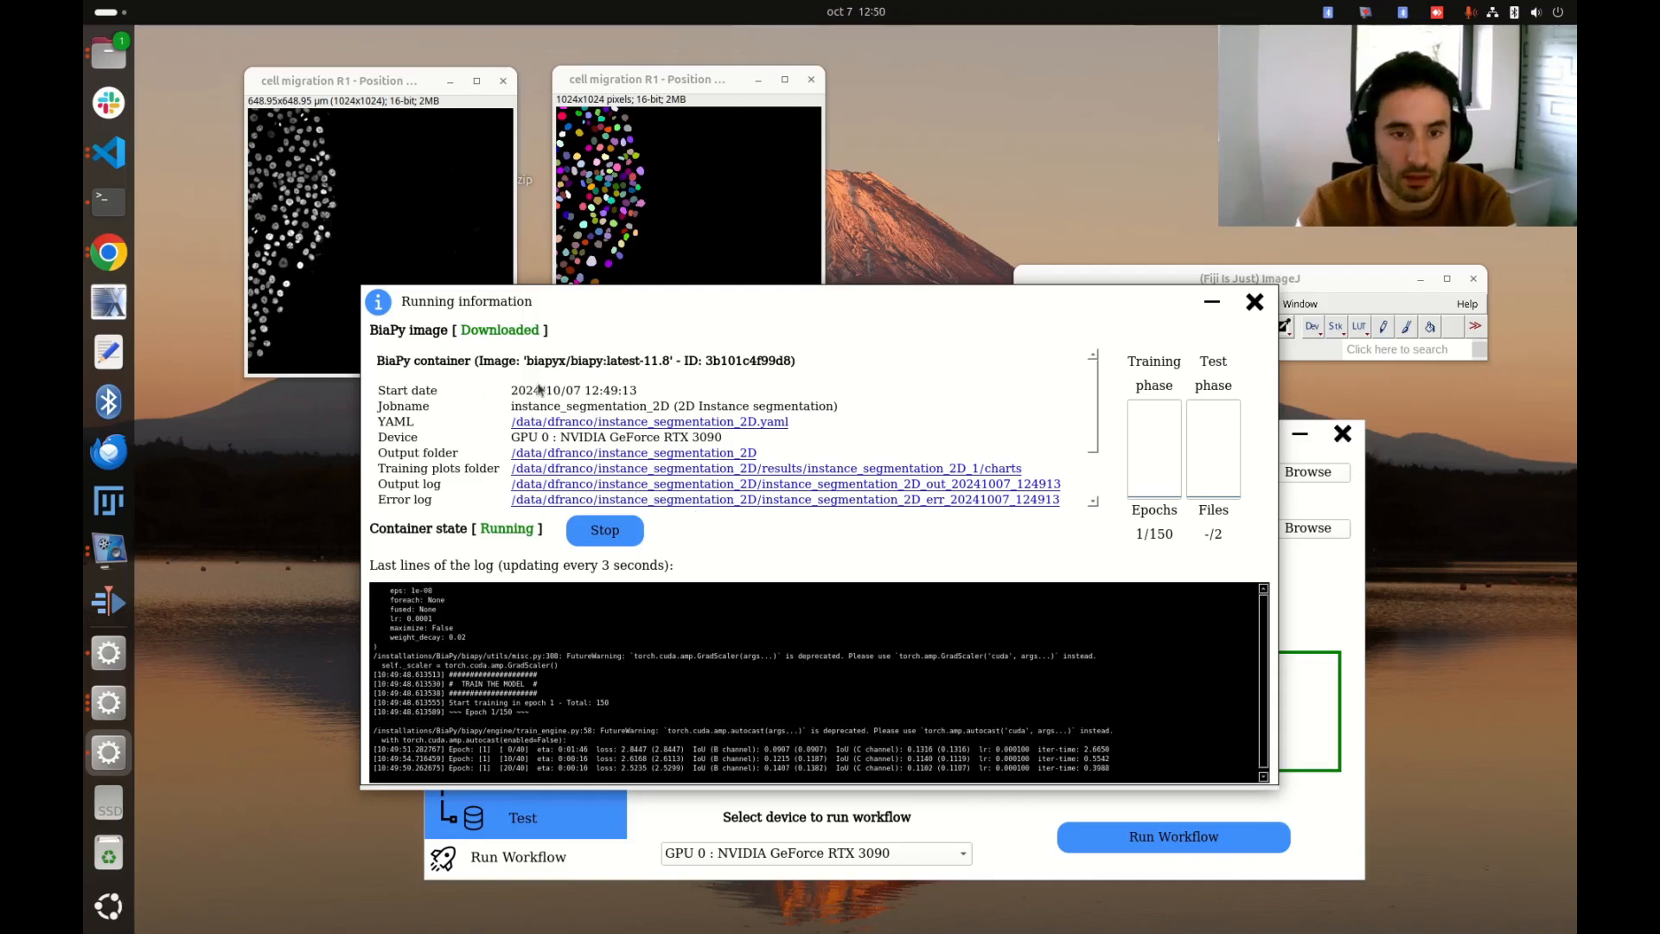
Examine the running job's details, including the job name, training plots folder, and train and test data paths.
{"action": "triple_click", "coordinate": [591, 401]}
{"action": "double_click", "coordinate": [644, 406]}
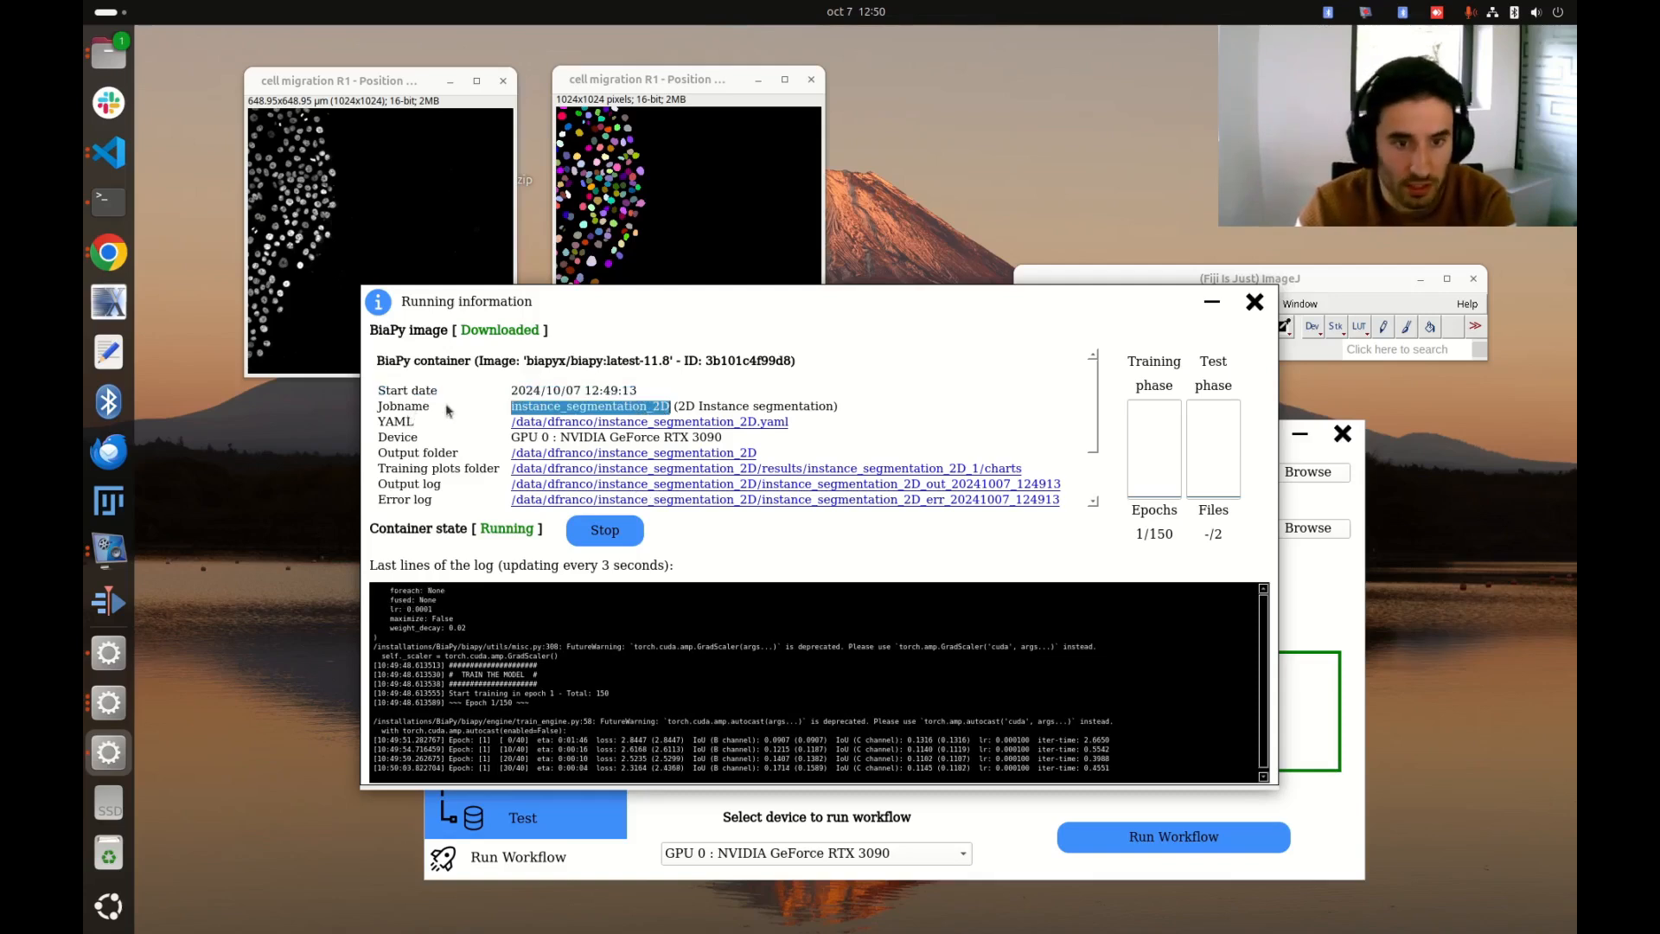
{"action": "left_click", "coordinate": [517, 396]}
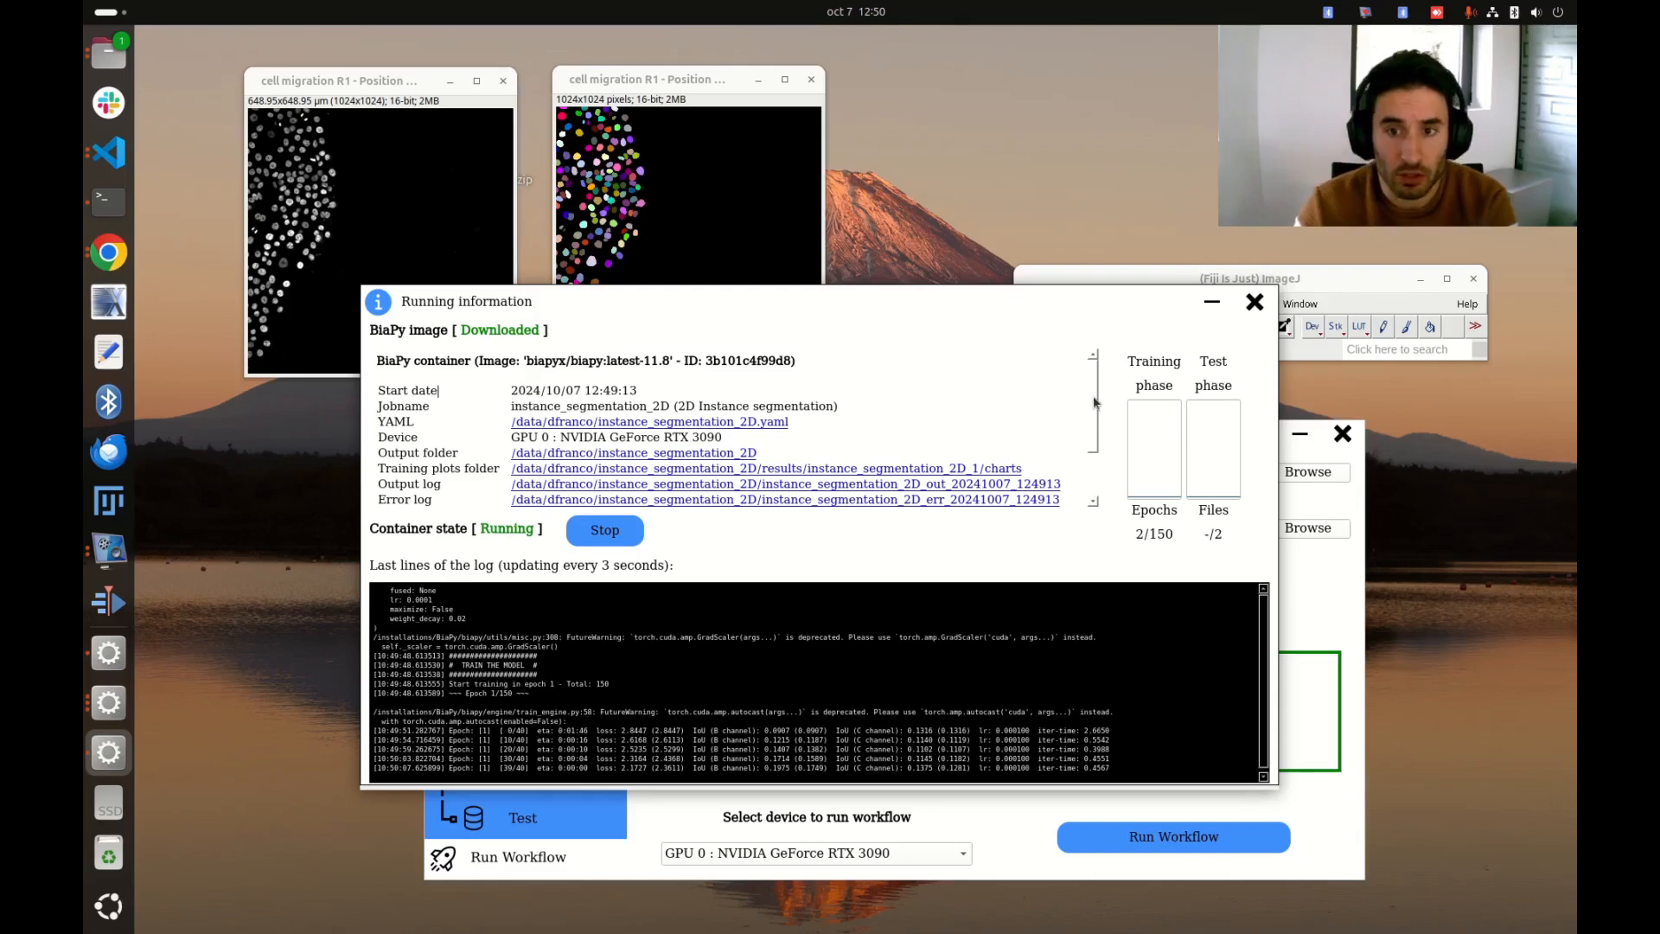
{"action": "left_click_drag", "start_coordinate": [1093, 403], "coordinate": [1094, 429]}
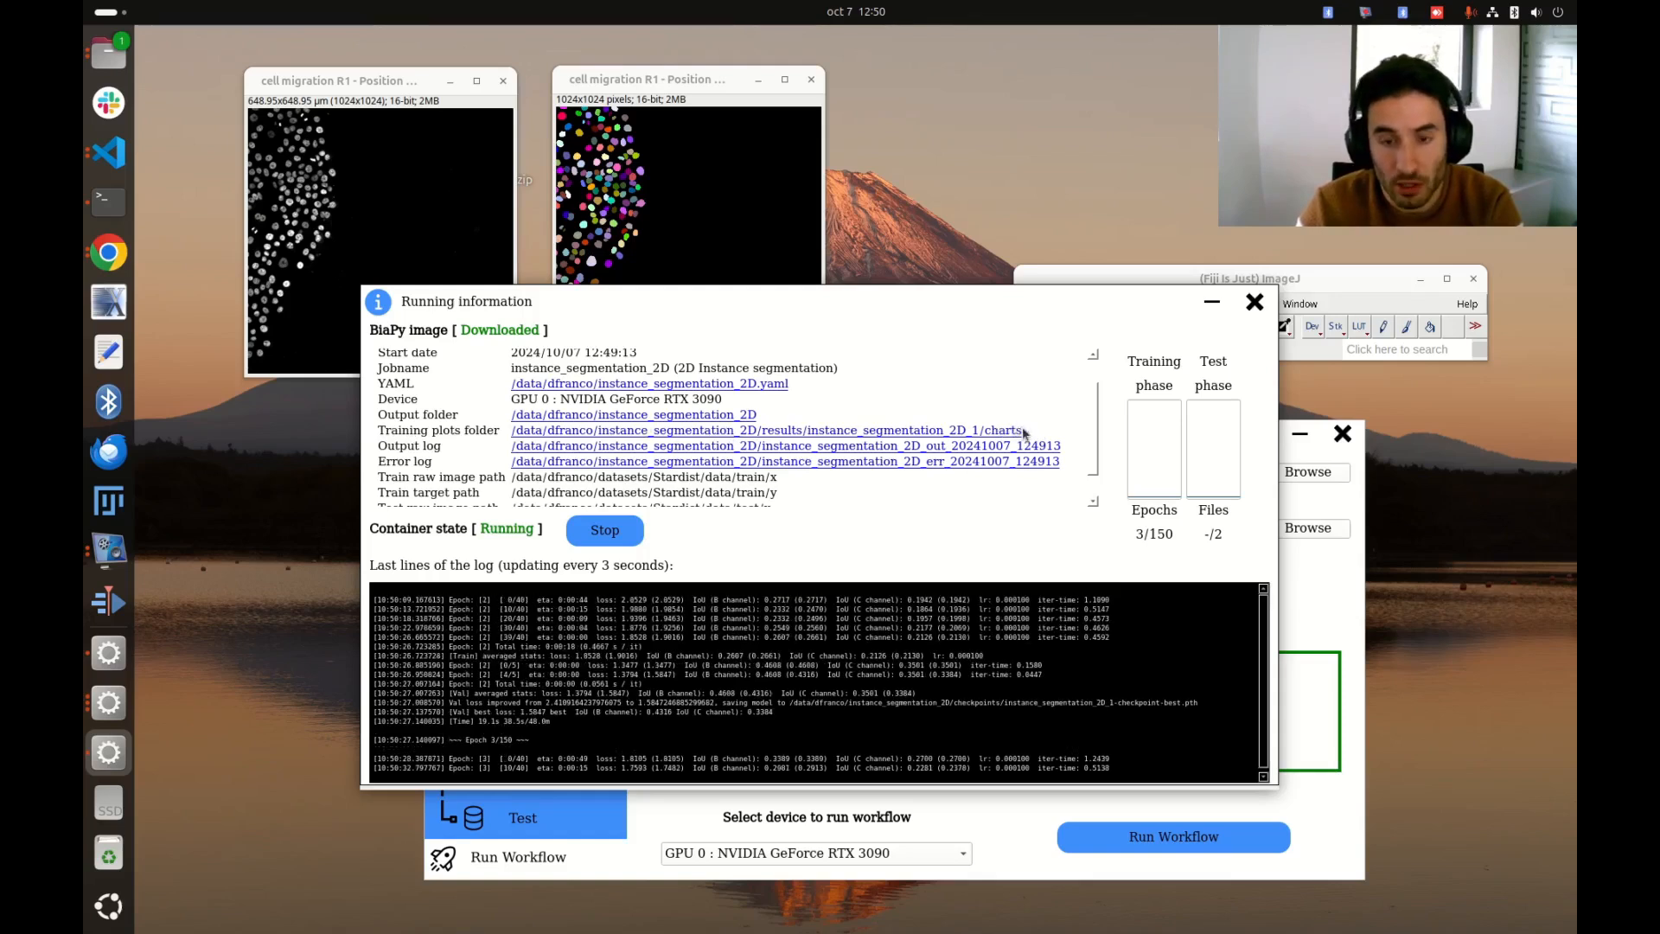
{"action": "left_click_drag", "start_coordinate": [1025, 433], "coordinate": [511, 435]}
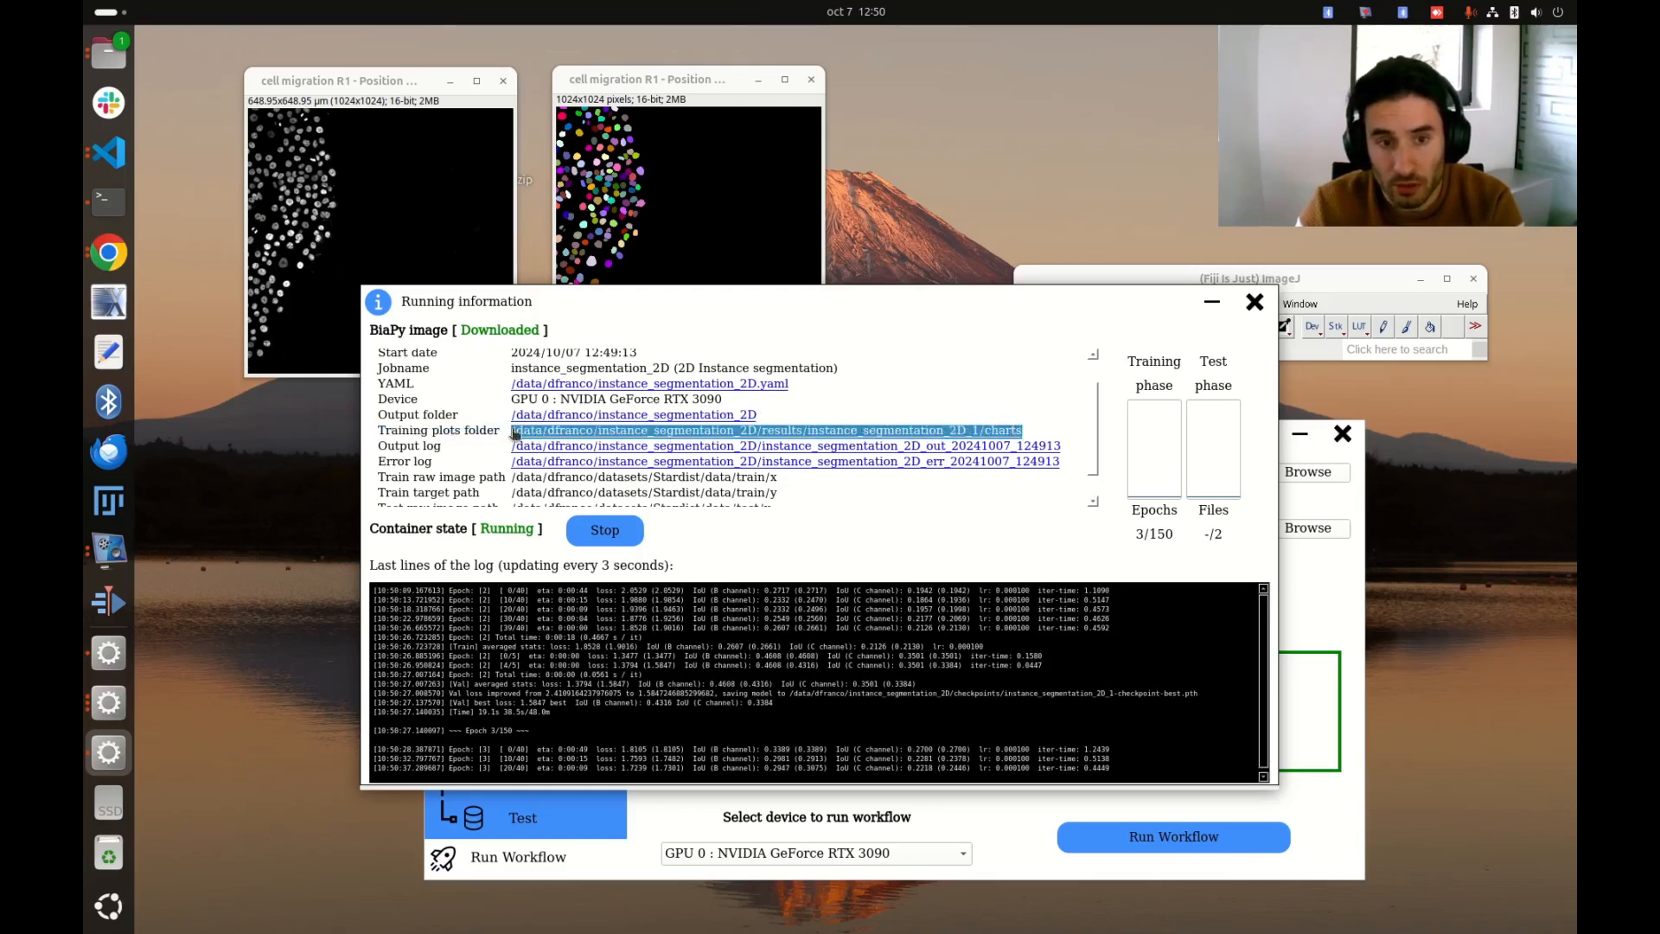
{"action": "left_click", "coordinate": [1026, 398]}
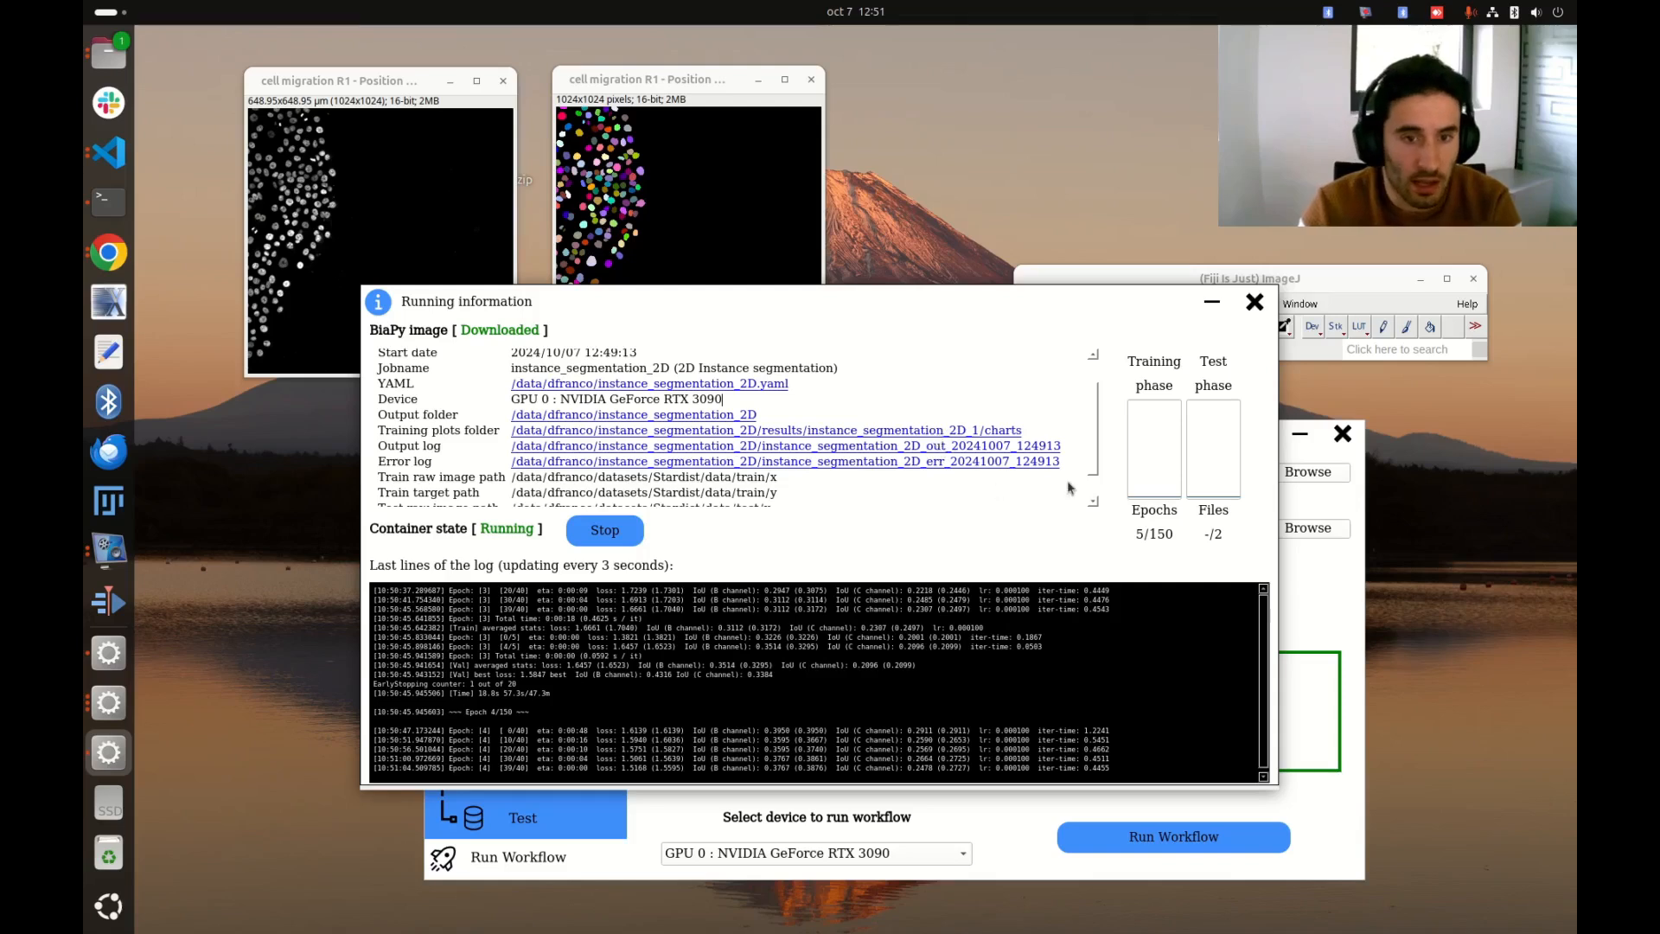
{"action": "scroll", "coordinate": [797, 501], "scroll_direction": "down", "scroll_amount": 2}
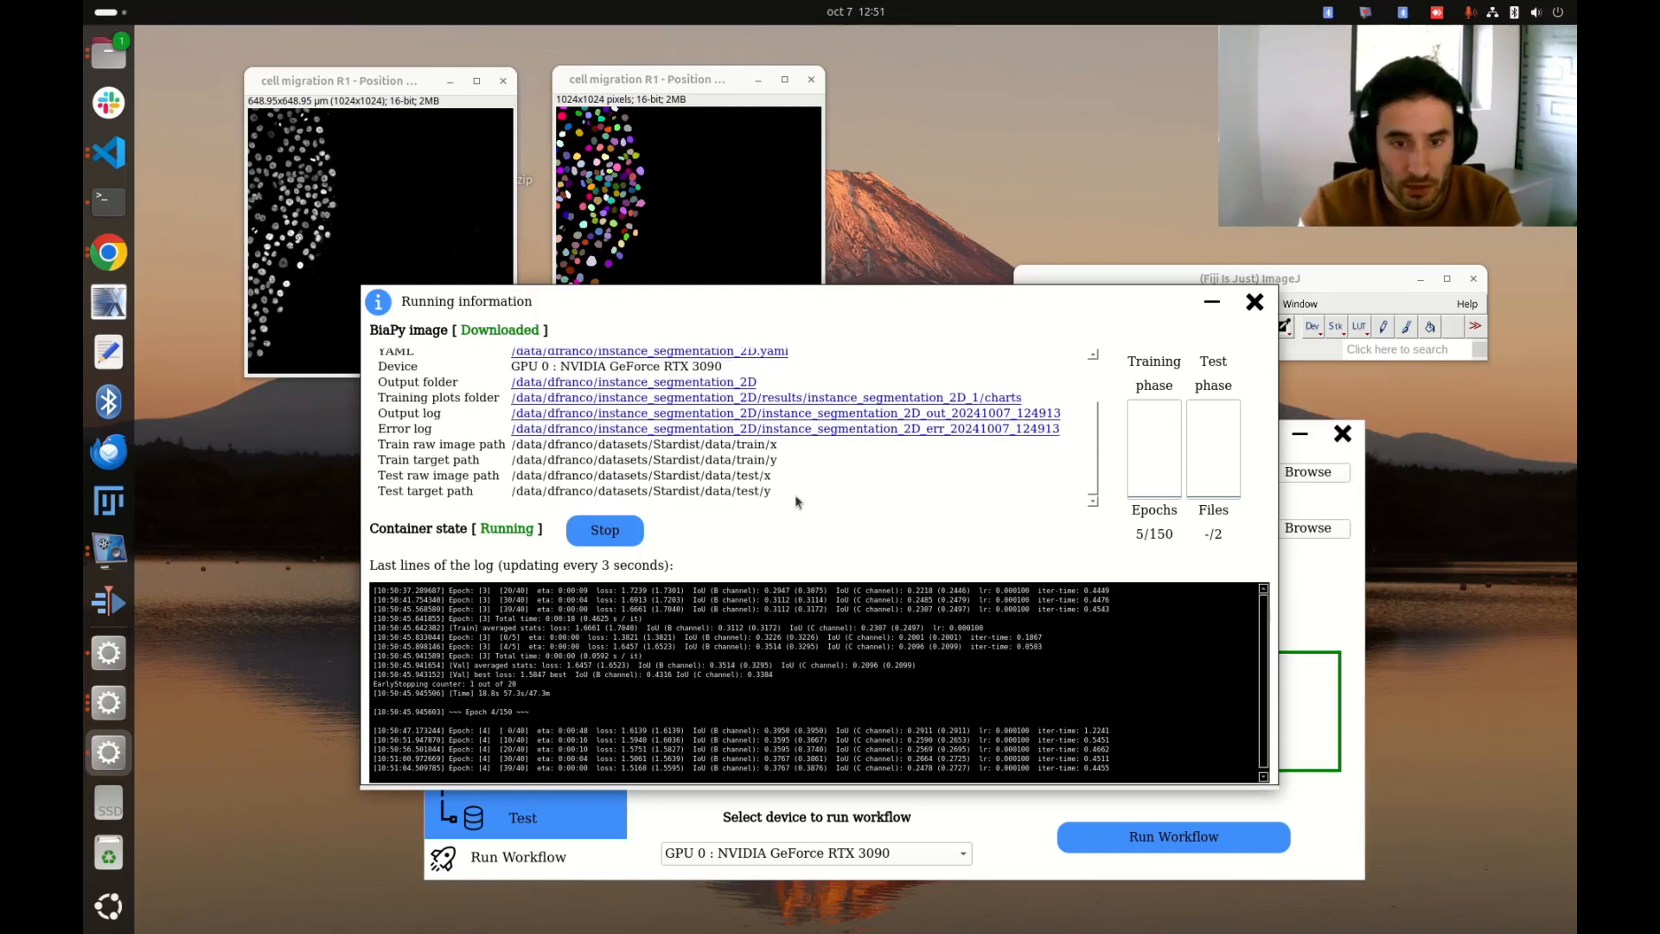
{"action": "left_click_drag", "start_coordinate": [761, 489], "coordinate": [575, 461]}
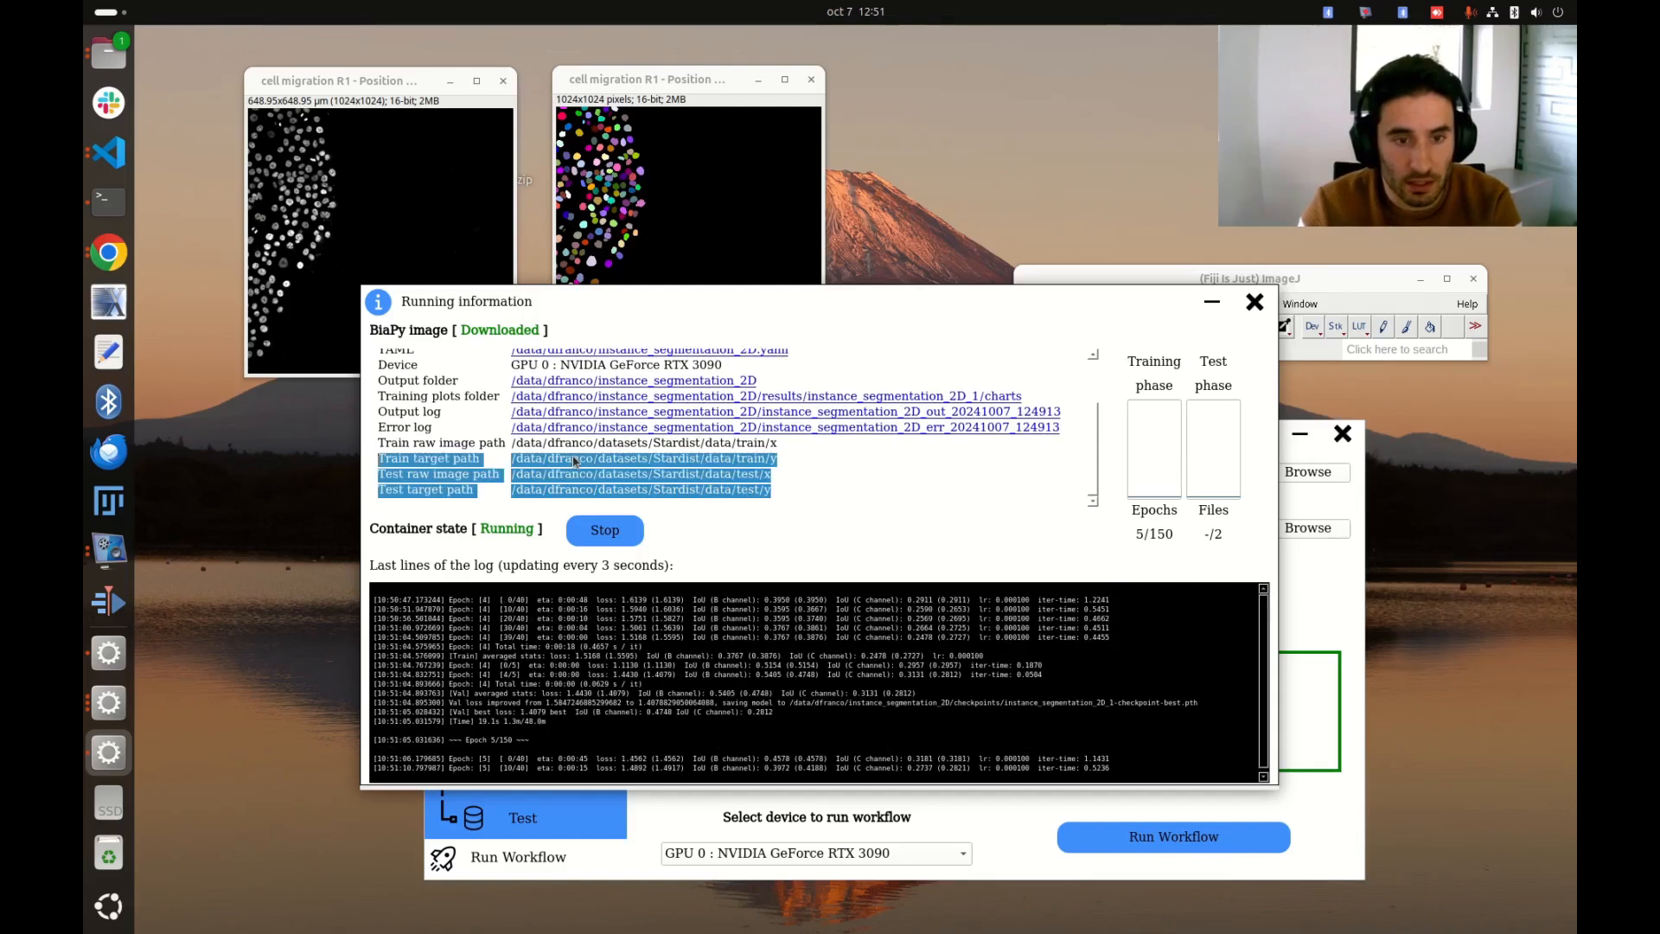
{"action": "left_click", "coordinate": [575, 461]}
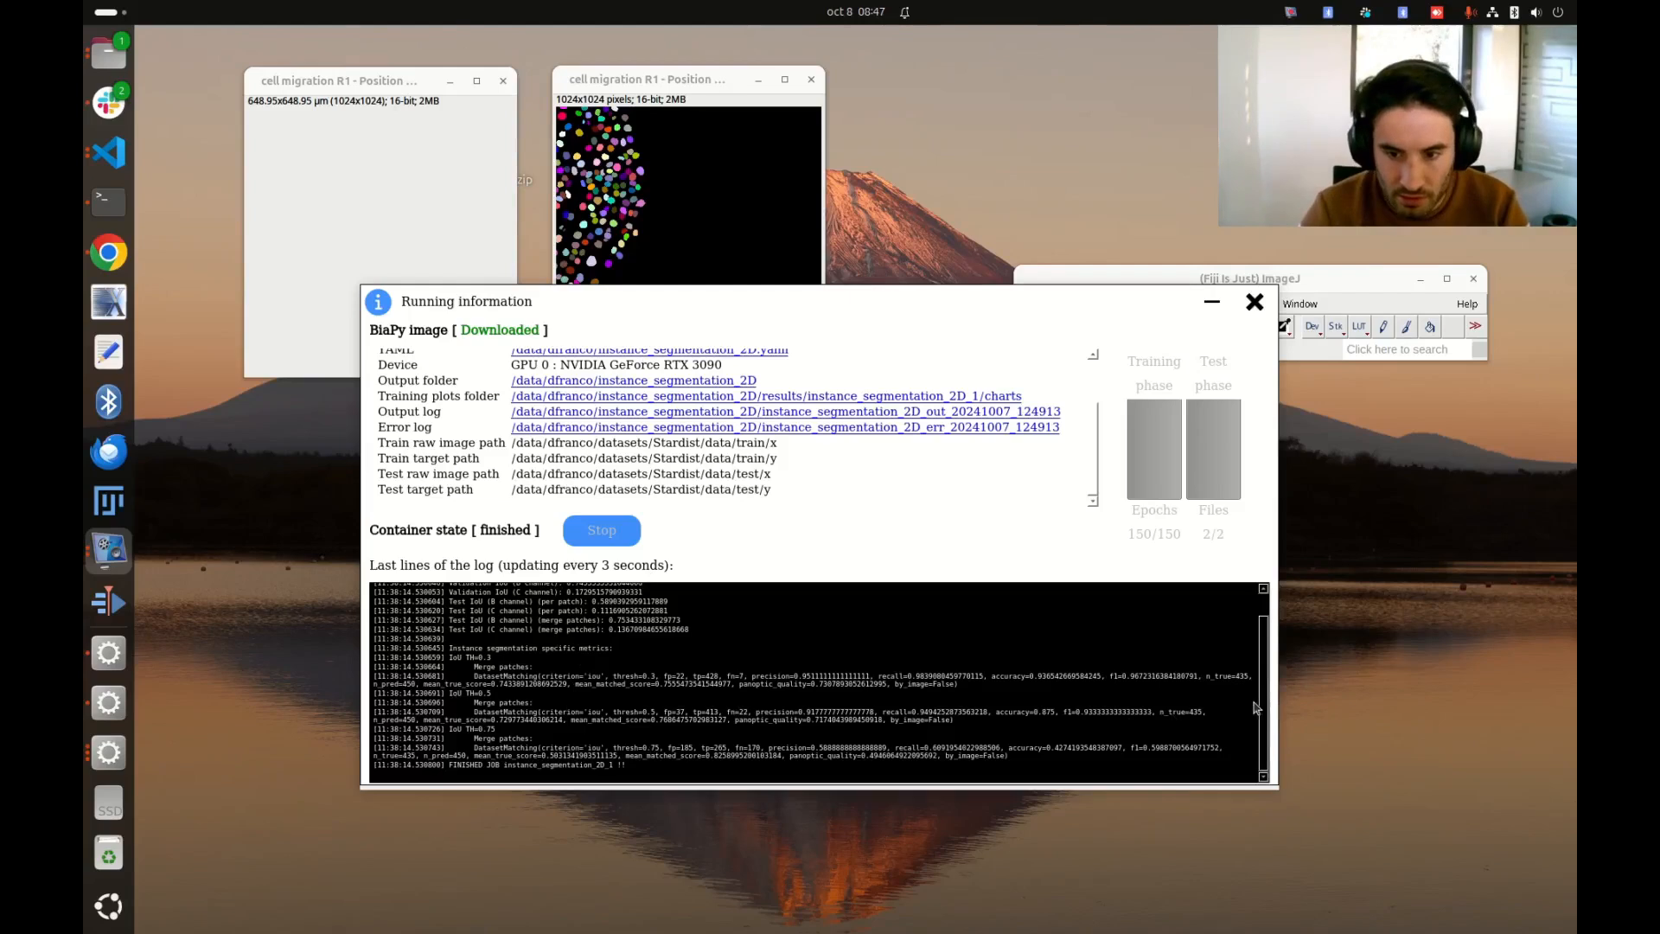
Check the final log lines of the instance_segmentation_2D job for its finishing message.
{"action": "left_click_drag", "start_coordinate": [1260, 714], "coordinate": [1259, 751]}
{"action": "mouse_move", "coordinate": [485, 765]}
{"action": "left_mouse_down"}
{"action": "mouse_move", "coordinate": [433, 768]}
{"action": "mouse_move", "coordinate": [511, 756]}
{"action": "mouse_move", "coordinate": [516, 772]}
{"action": "left_mouse_up"}
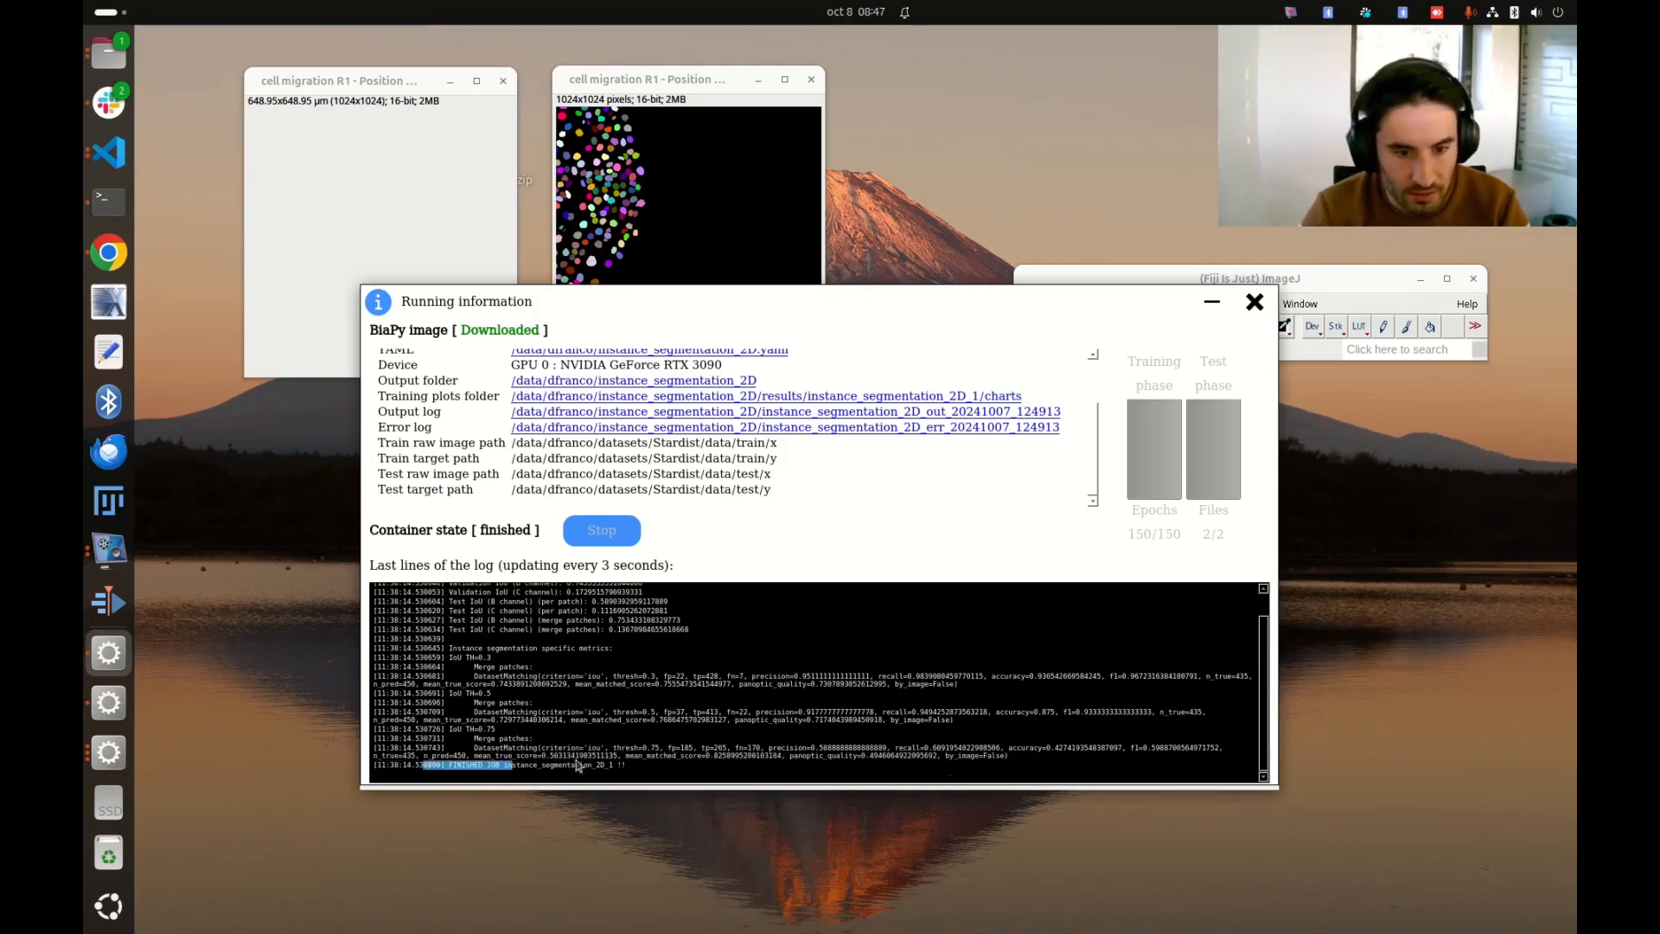
{"action": "left_click", "coordinate": [858, 756]}
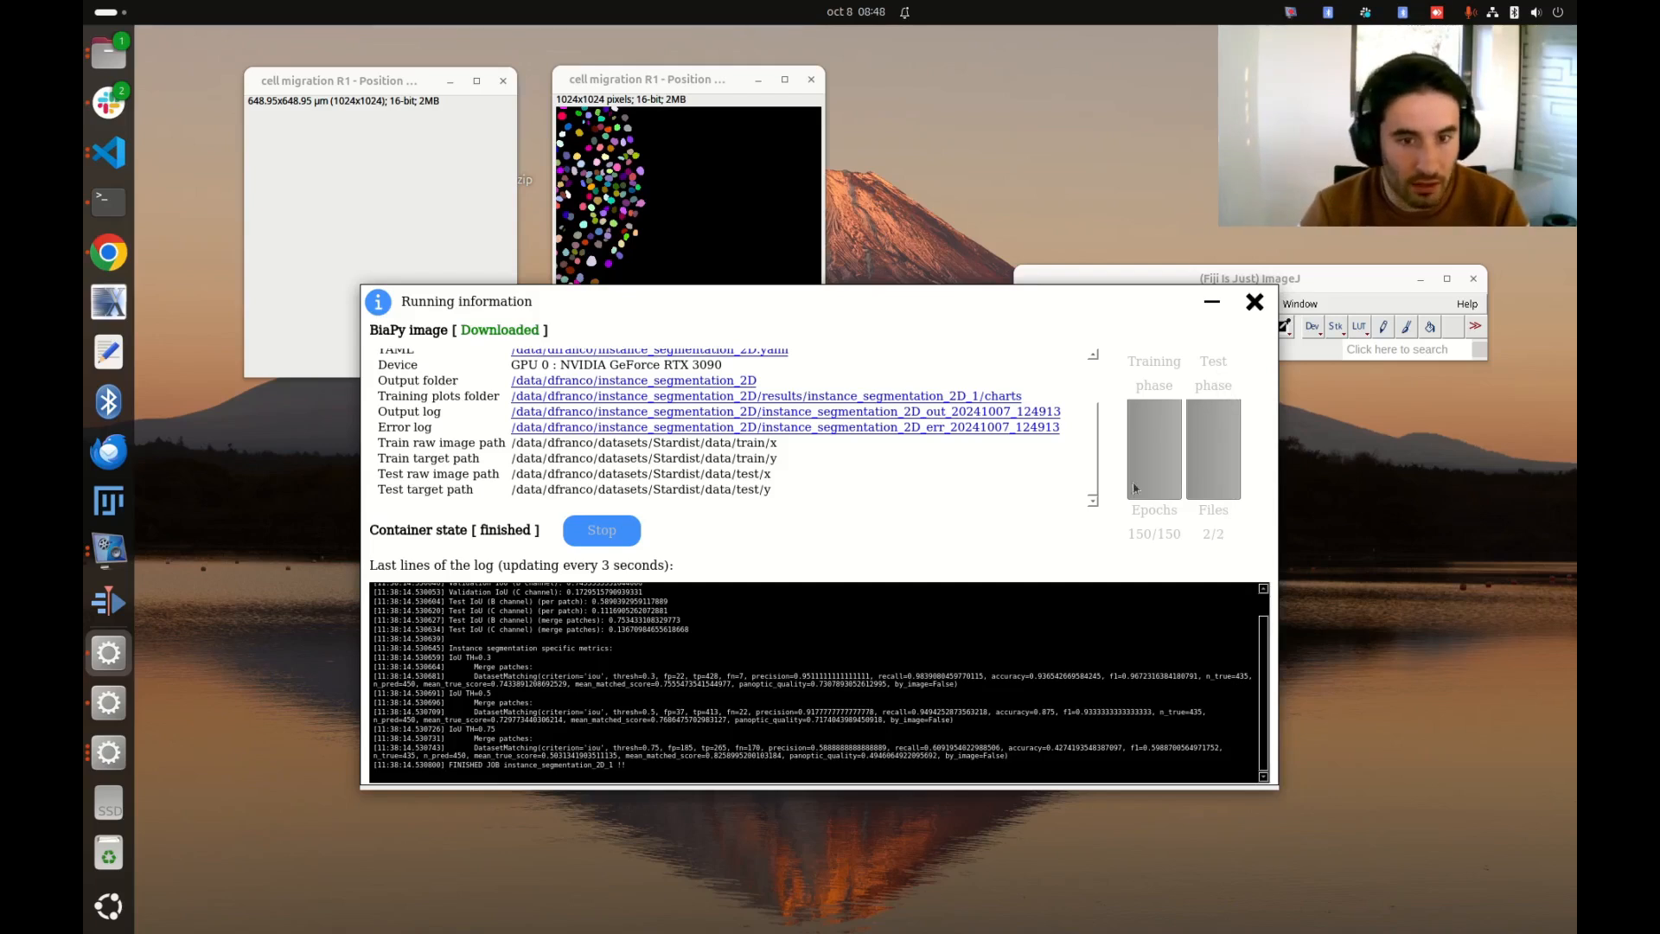
Rearrange the running information, raw image and file browser windows, shrinking the file browser so it covers less of the job details.
{"action": "left_click_drag", "start_coordinate": [889, 302], "coordinate": [777, 346]}
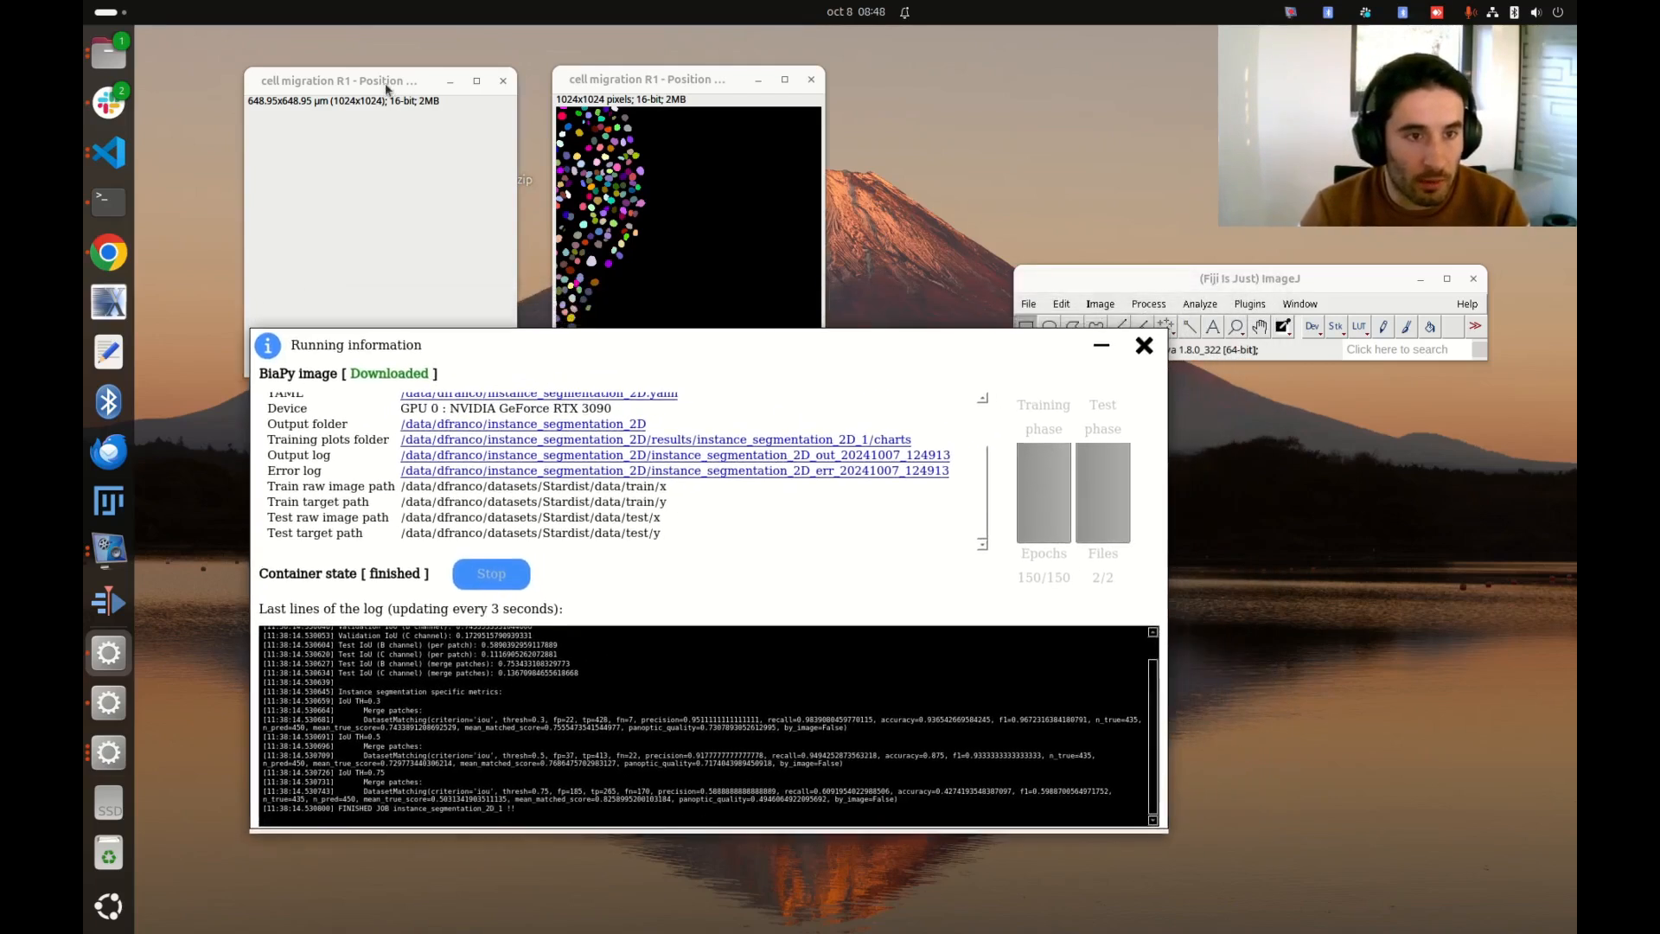
{"action": "left_click_drag", "start_coordinate": [386, 89], "coordinate": [389, 78]}
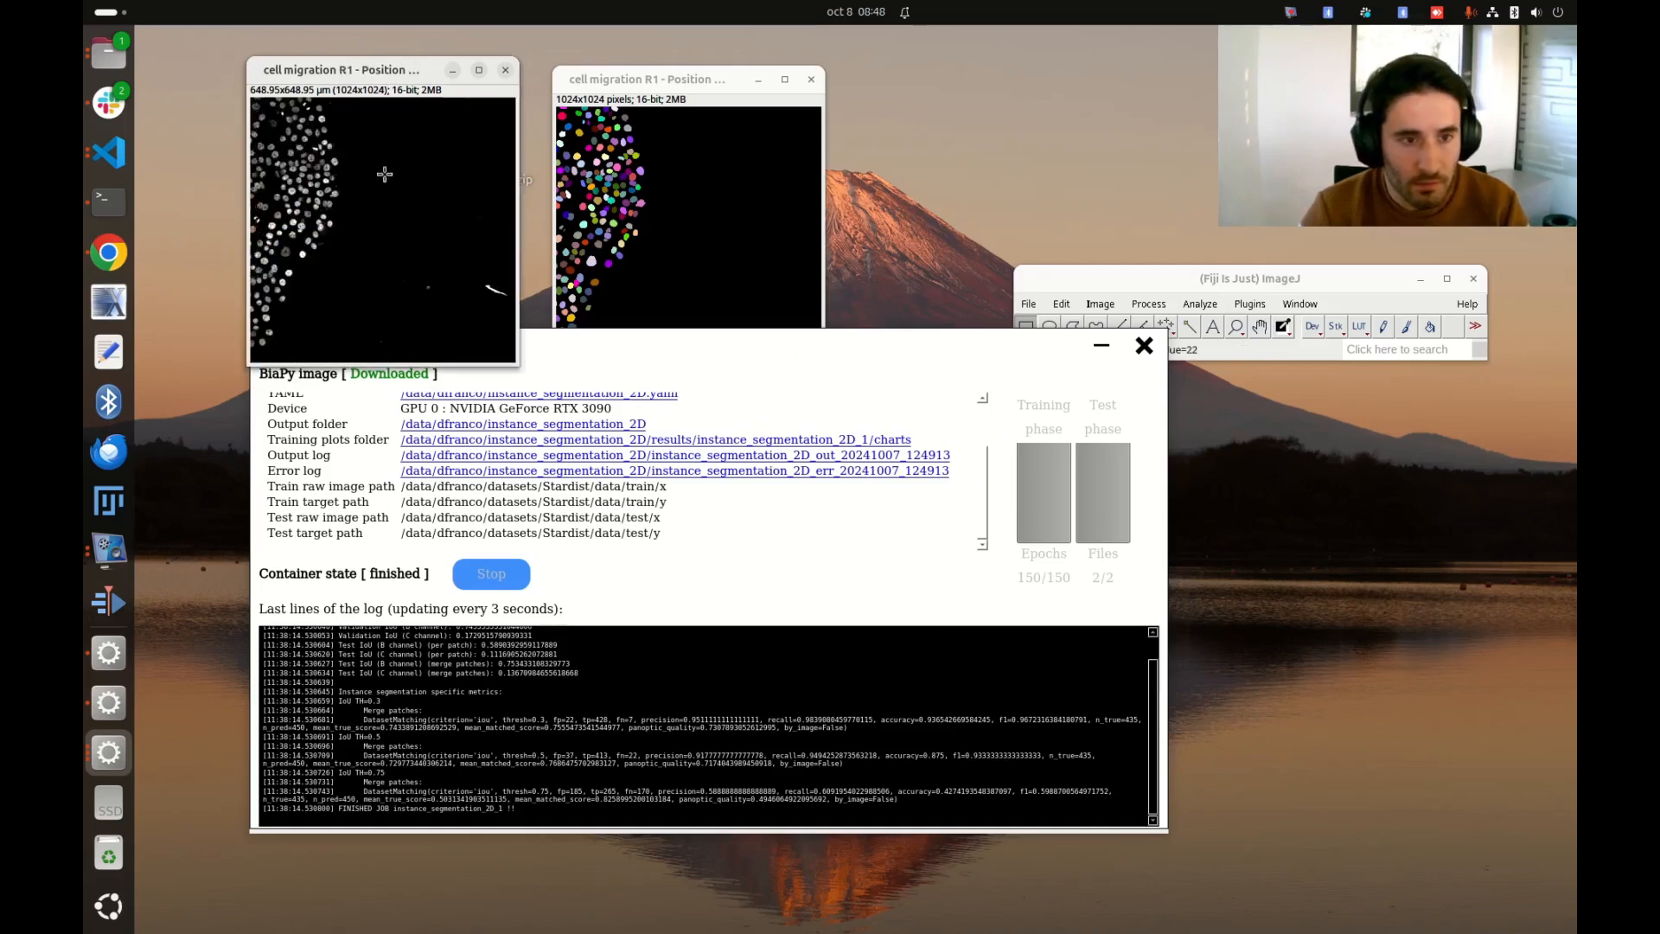
{"action": "left_click_drag", "start_coordinate": [385, 174], "coordinate": [400, 171]}
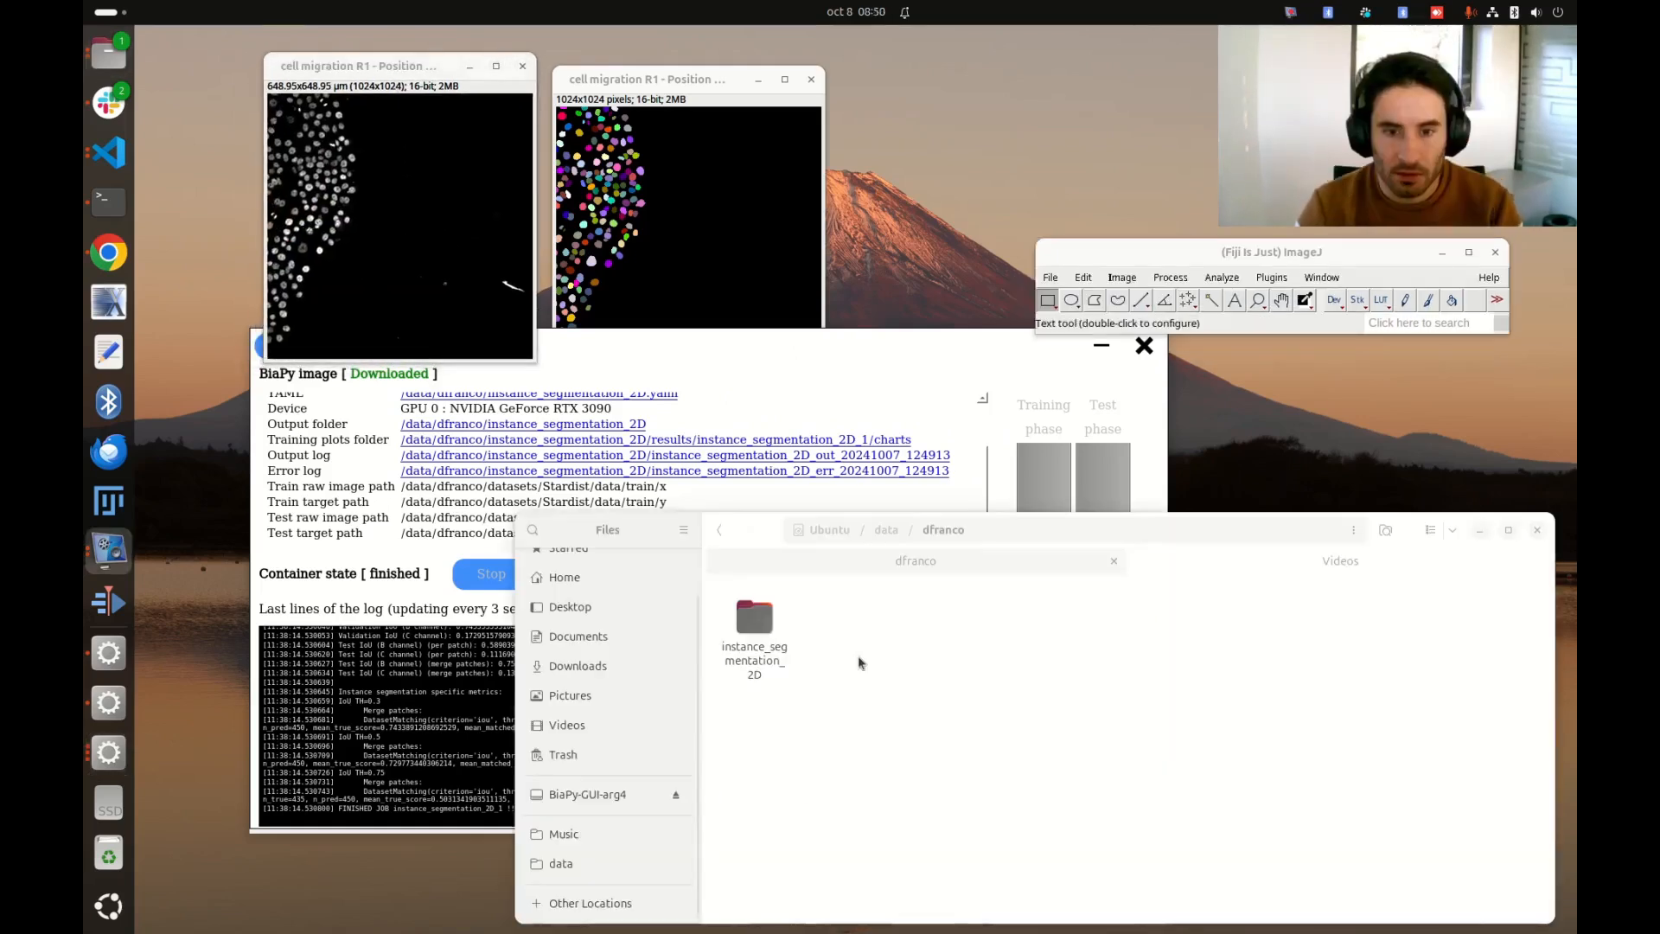
{"action": "left_click", "coordinate": [858, 659]}
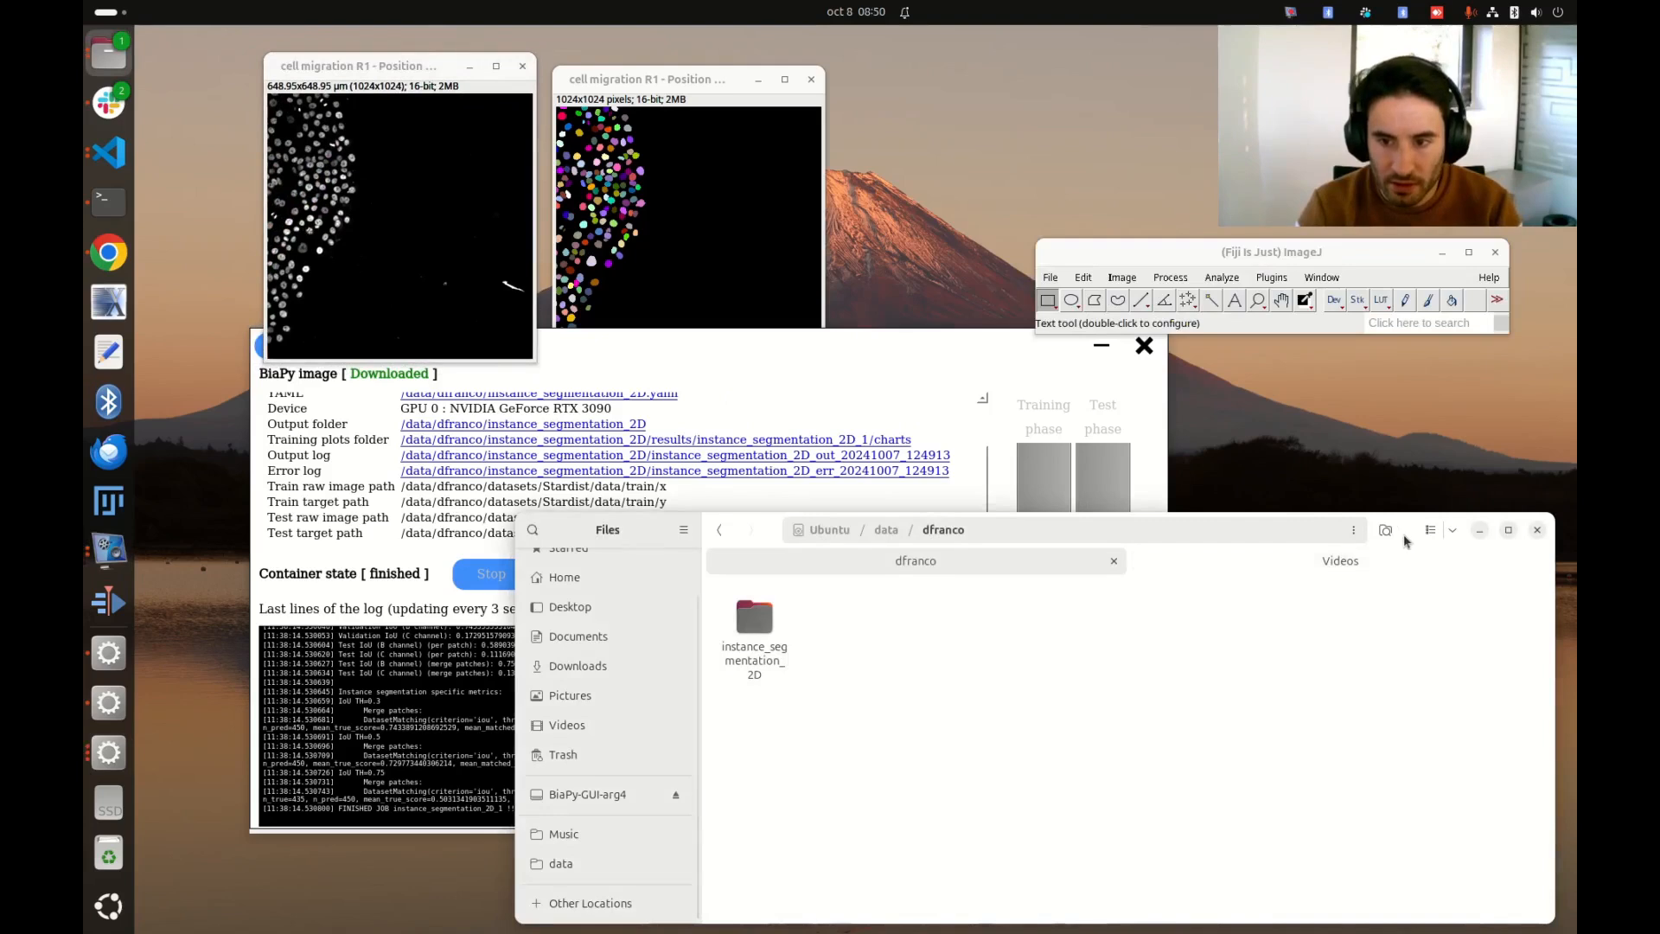
{"action": "left_click_drag", "start_coordinate": [1405, 540], "coordinate": [1408, 516]}
{"action": "left_click_drag", "start_coordinate": [519, 486], "coordinate": [761, 588]}
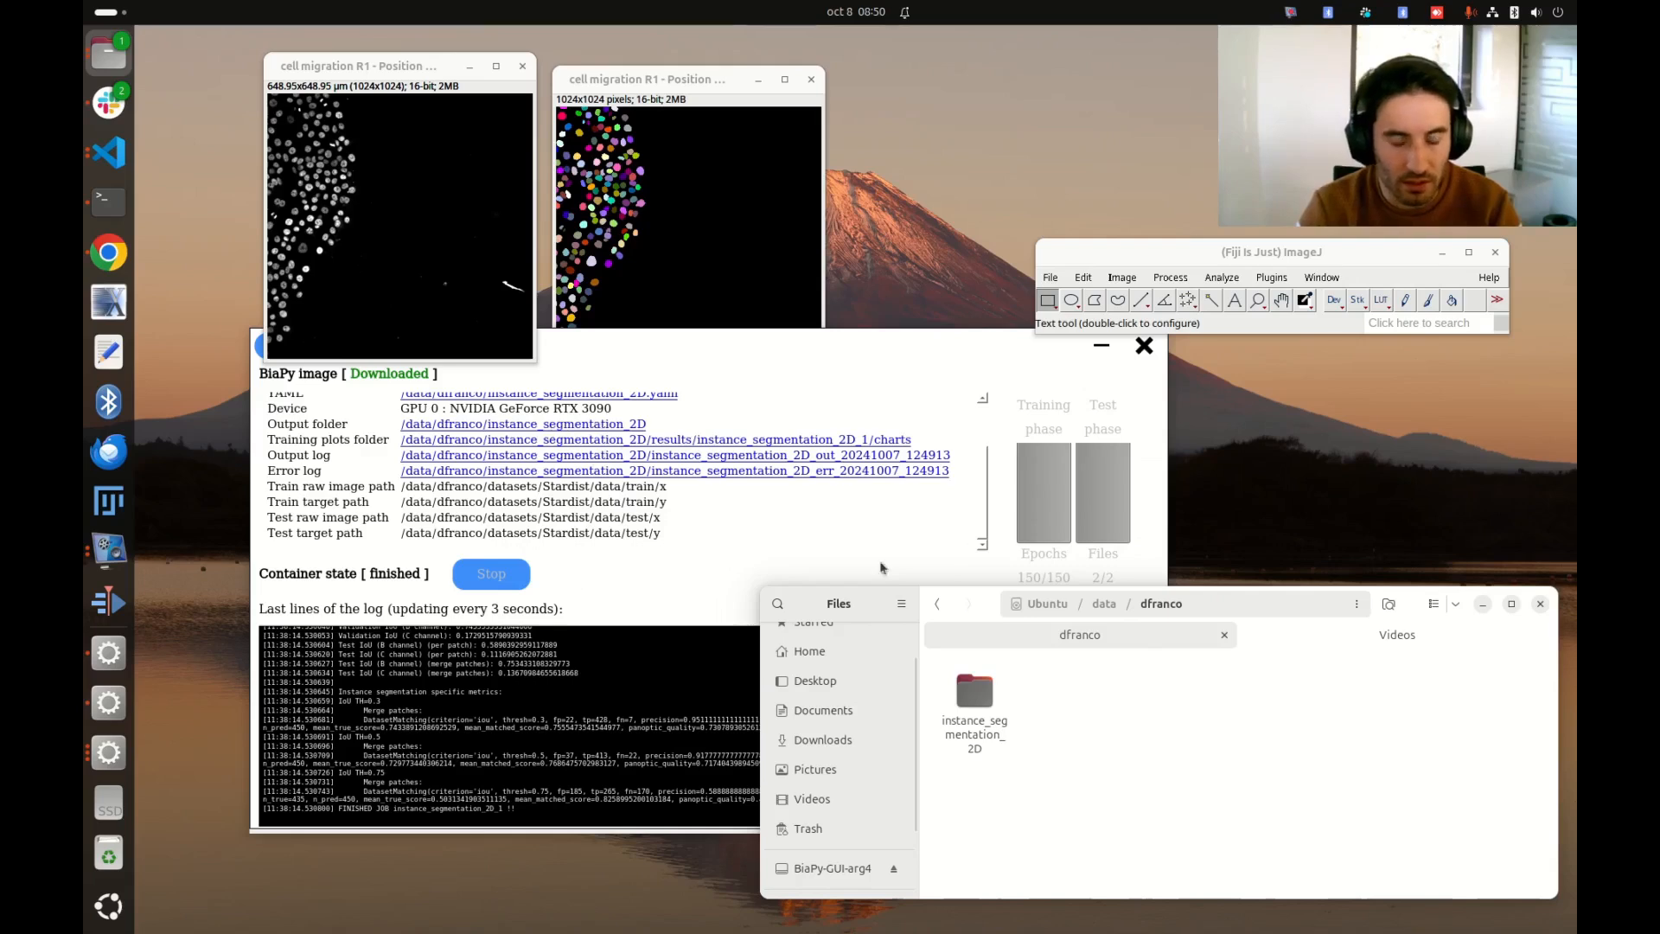
Open the instance_segmentation_2D output folder and examine its subfolders and the output and error log files.
{"action": "double_click", "coordinate": [975, 691]}
{"action": "left_click_drag", "start_coordinate": [1414, 616], "coordinate": [1359, 621]}
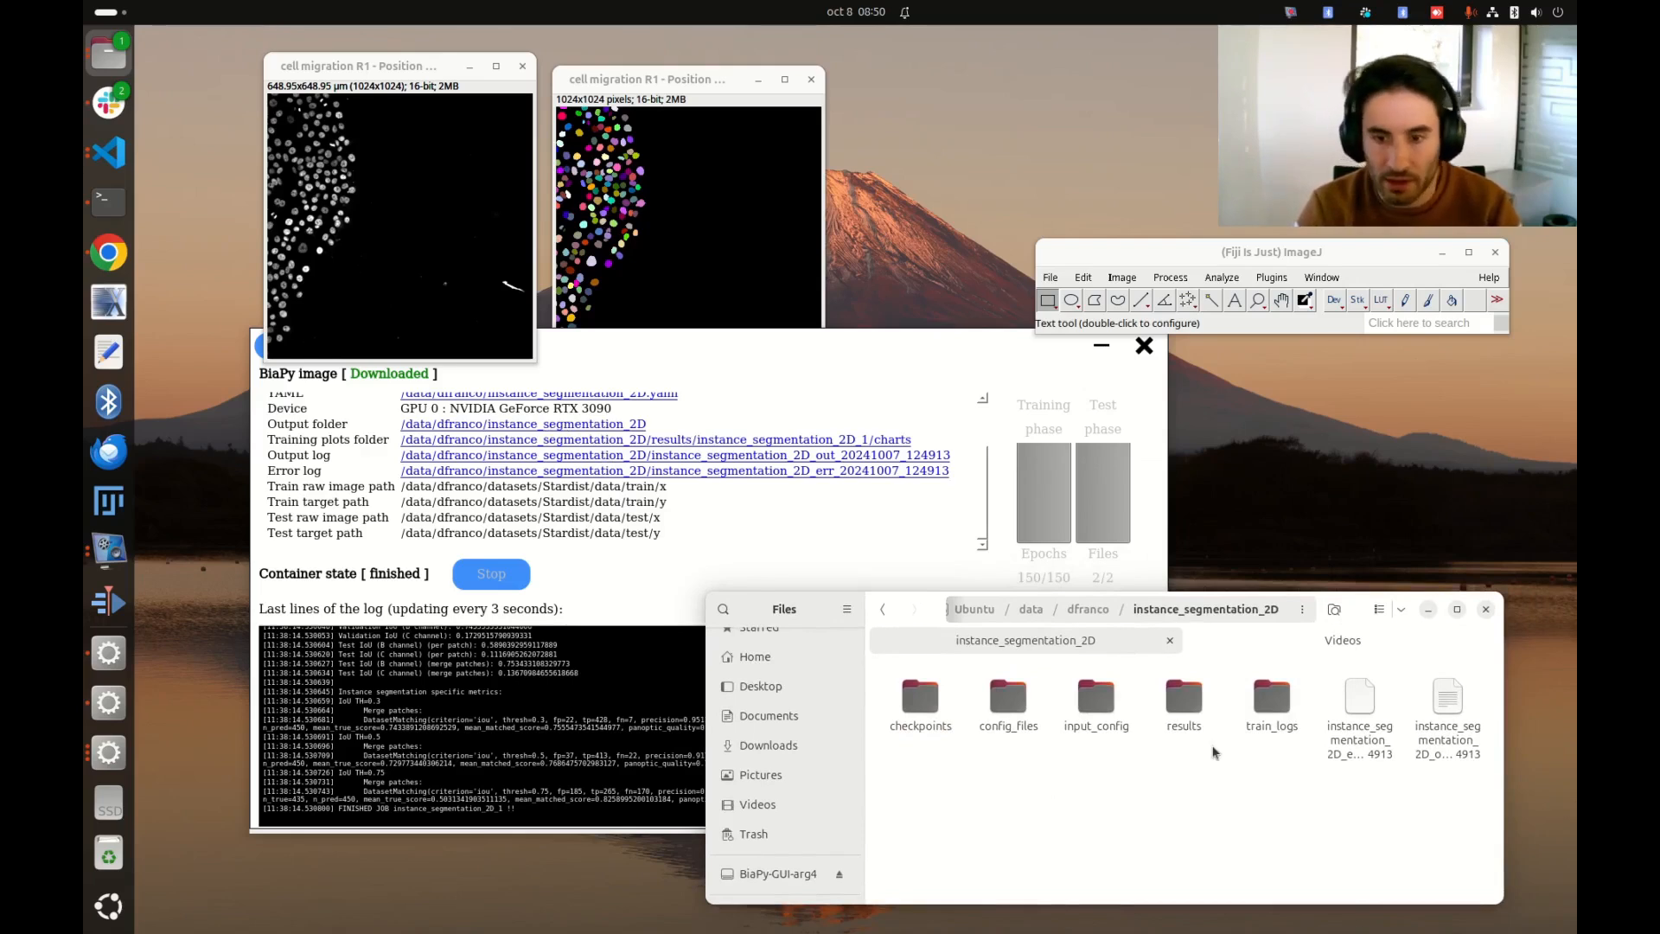
{"action": "left_click_drag", "start_coordinate": [911, 761], "coordinate": [1276, 754]}
{"action": "left_click", "coordinate": [1187, 814]}
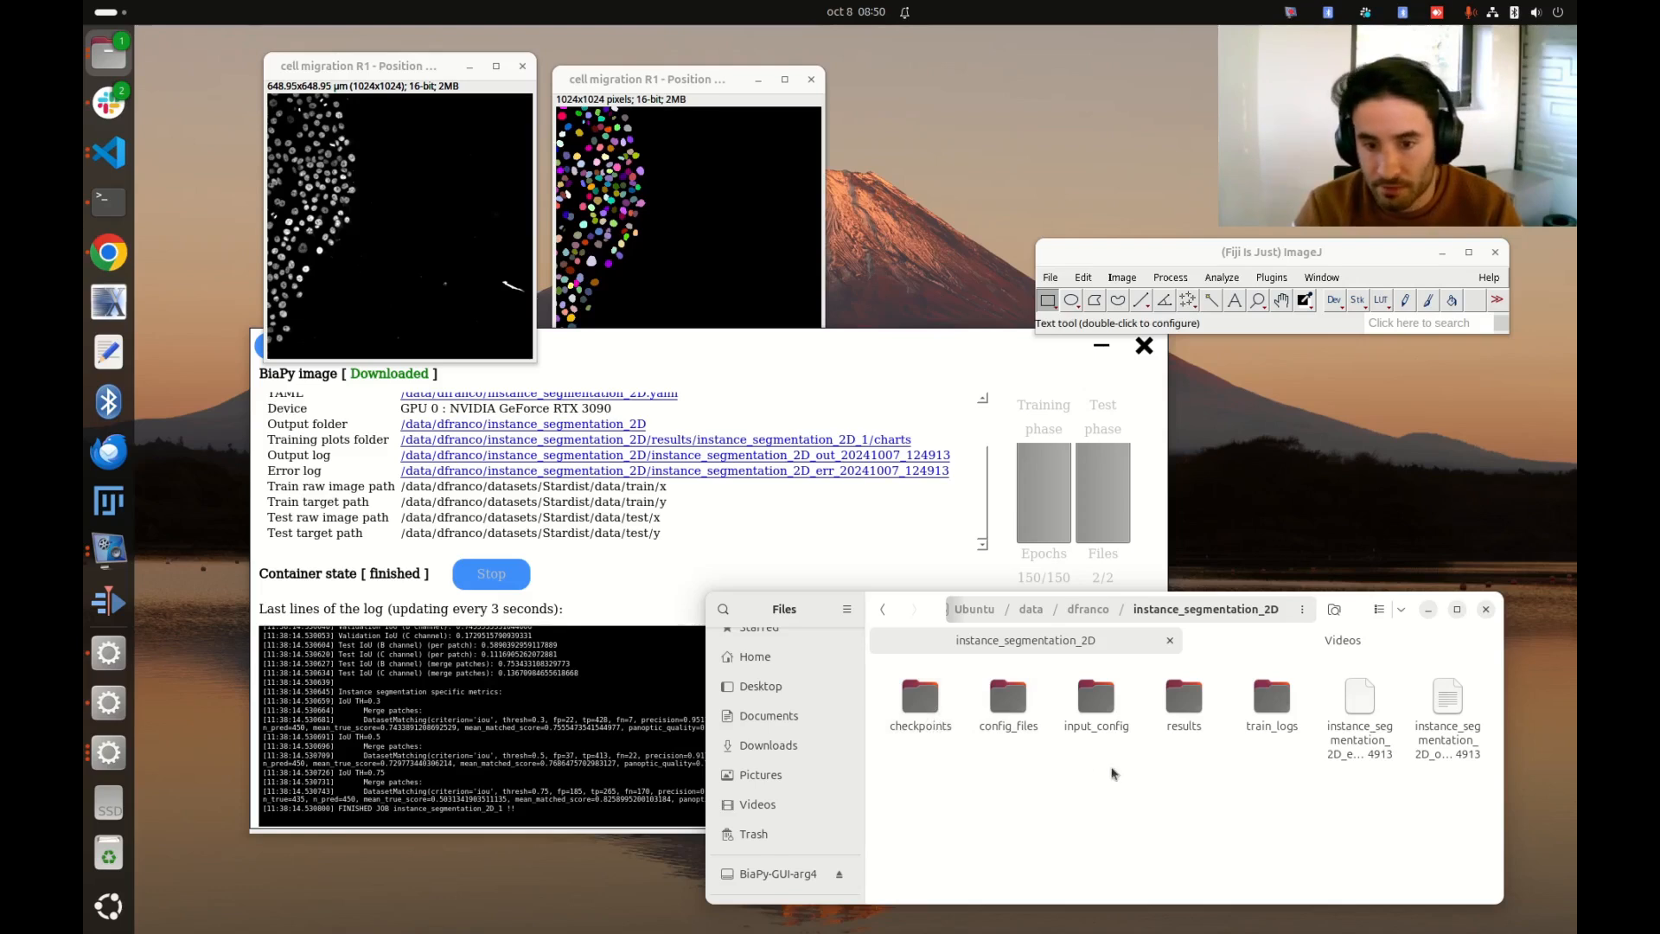
{"action": "left_click_drag", "start_coordinate": [1088, 766], "coordinate": [1010, 702]}
{"action": "left_click", "coordinate": [1129, 788]}
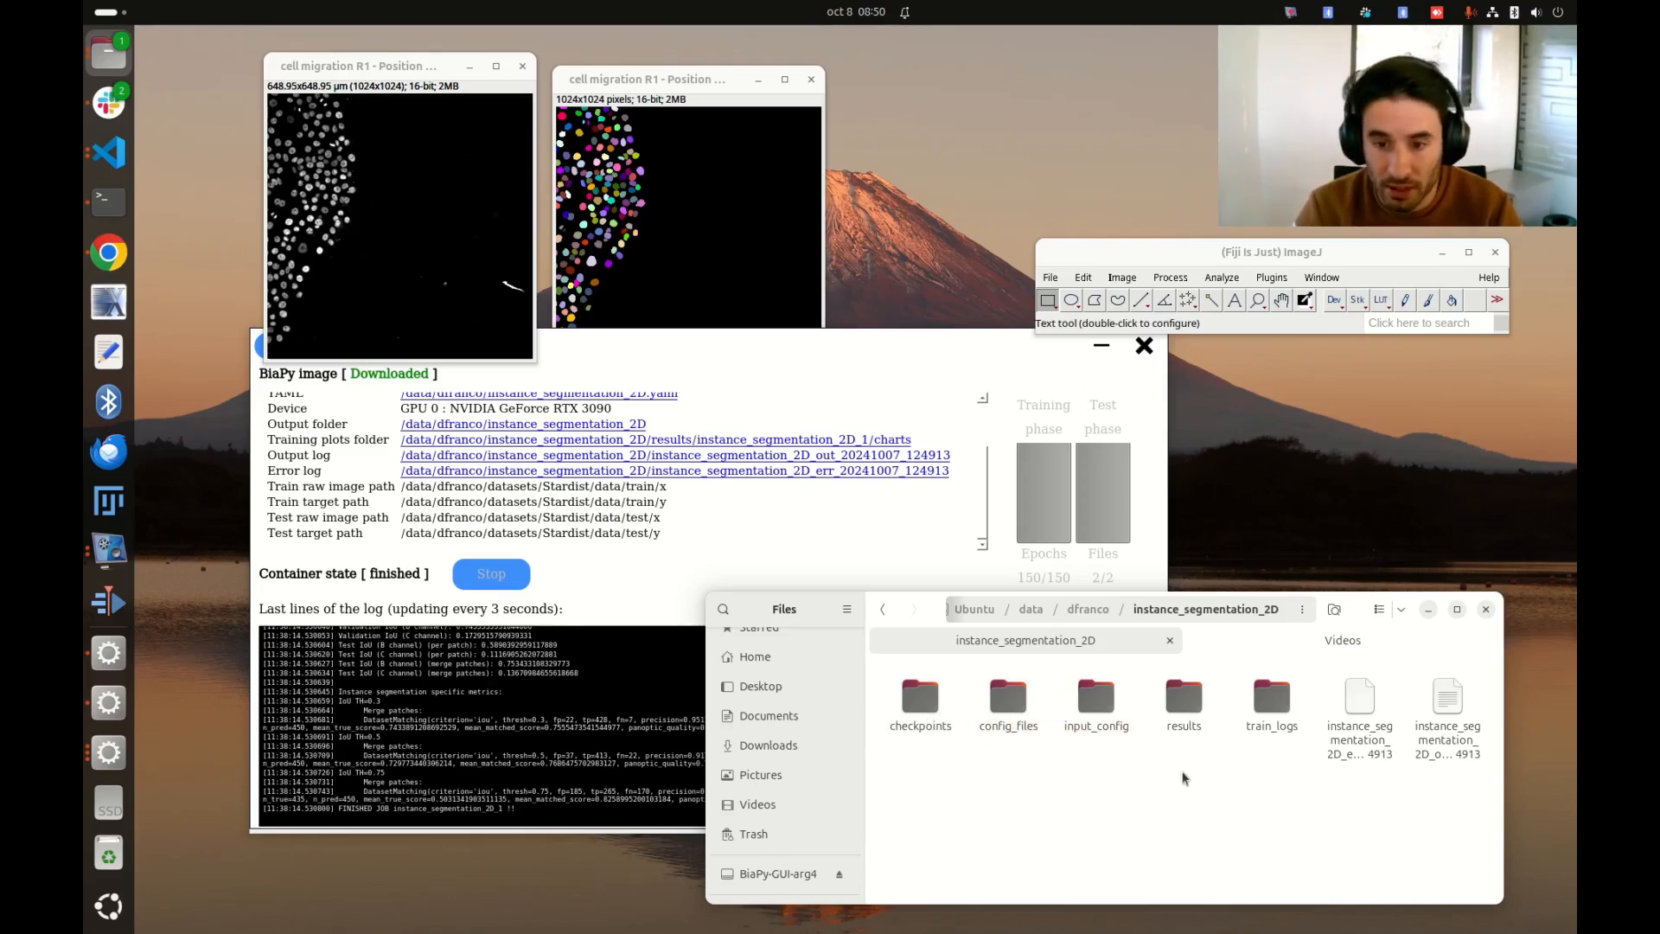
{"action": "left_click_drag", "start_coordinate": [1267, 772], "coordinate": [1466, 714]}
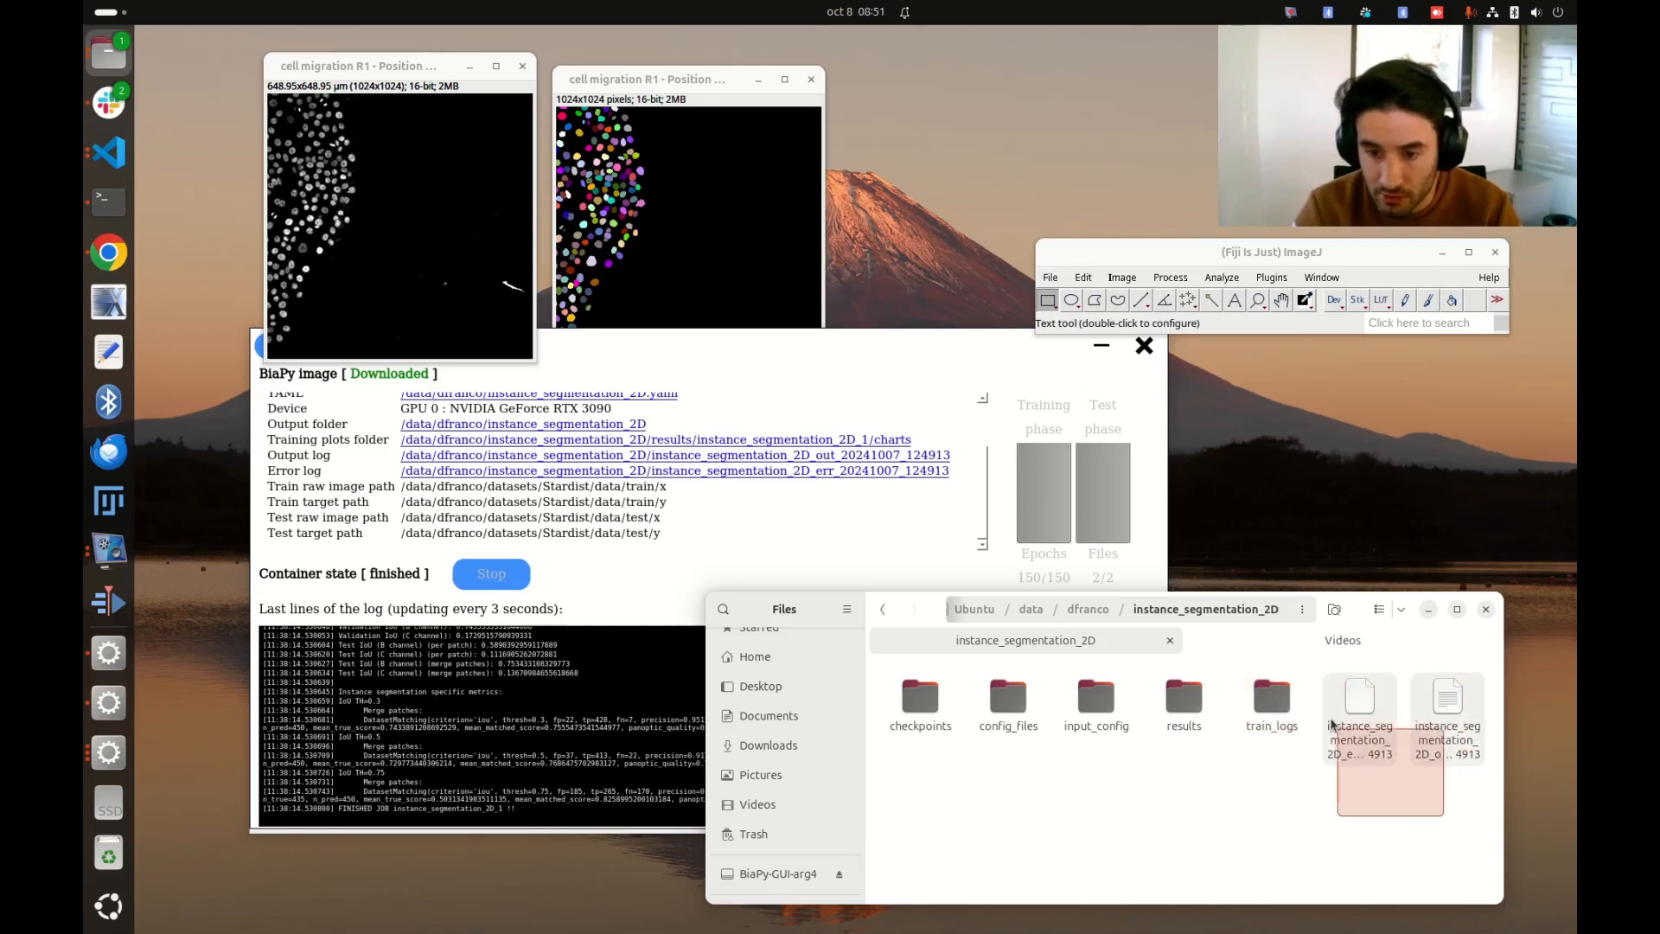
{"action": "left_click", "coordinate": [1458, 725]}
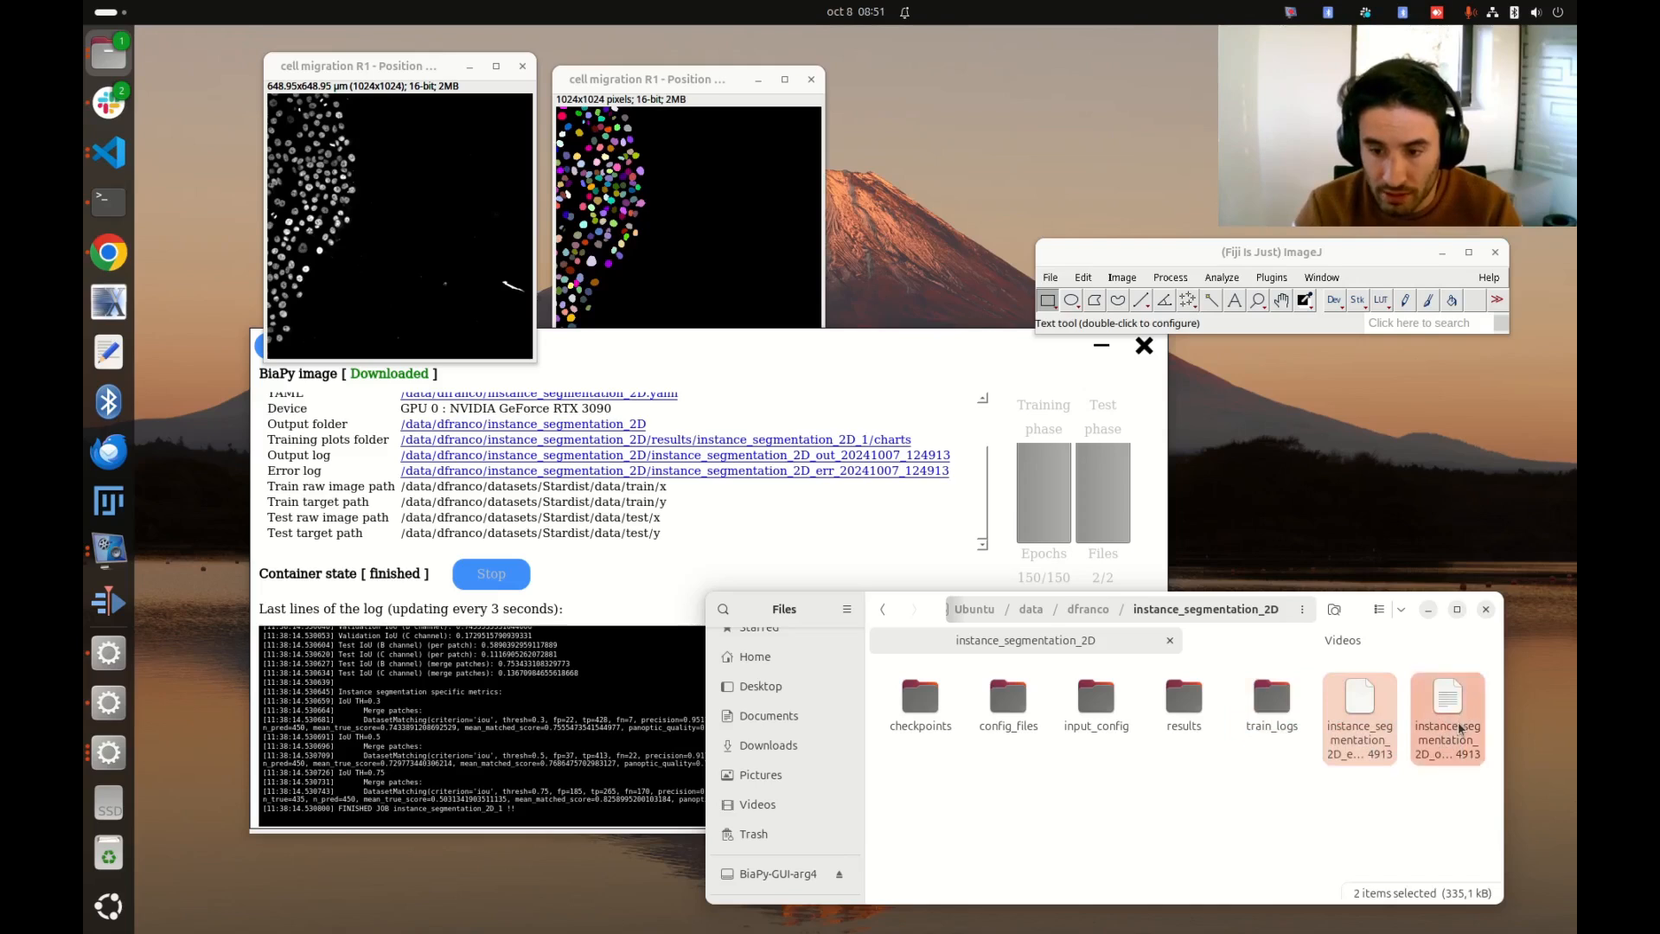
{"action": "left_click", "coordinate": [1442, 795]}
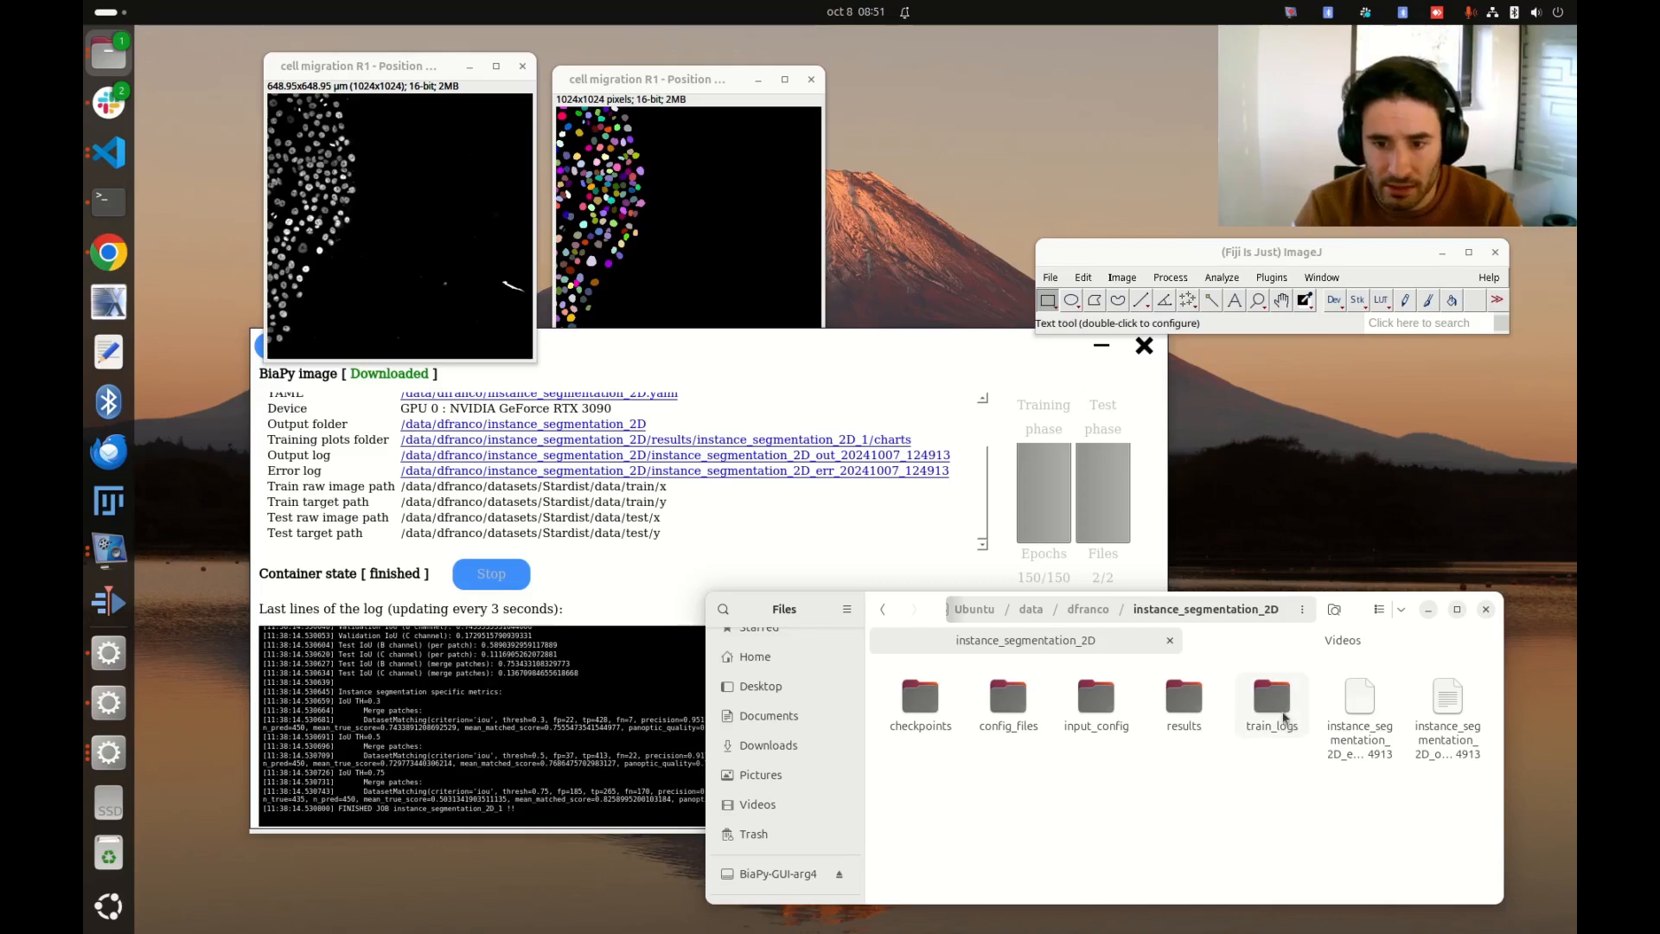
Open the charts folder of the instance_segmentation_2D_1 run inside results.
{"action": "double_click", "coordinate": [1185, 709]}
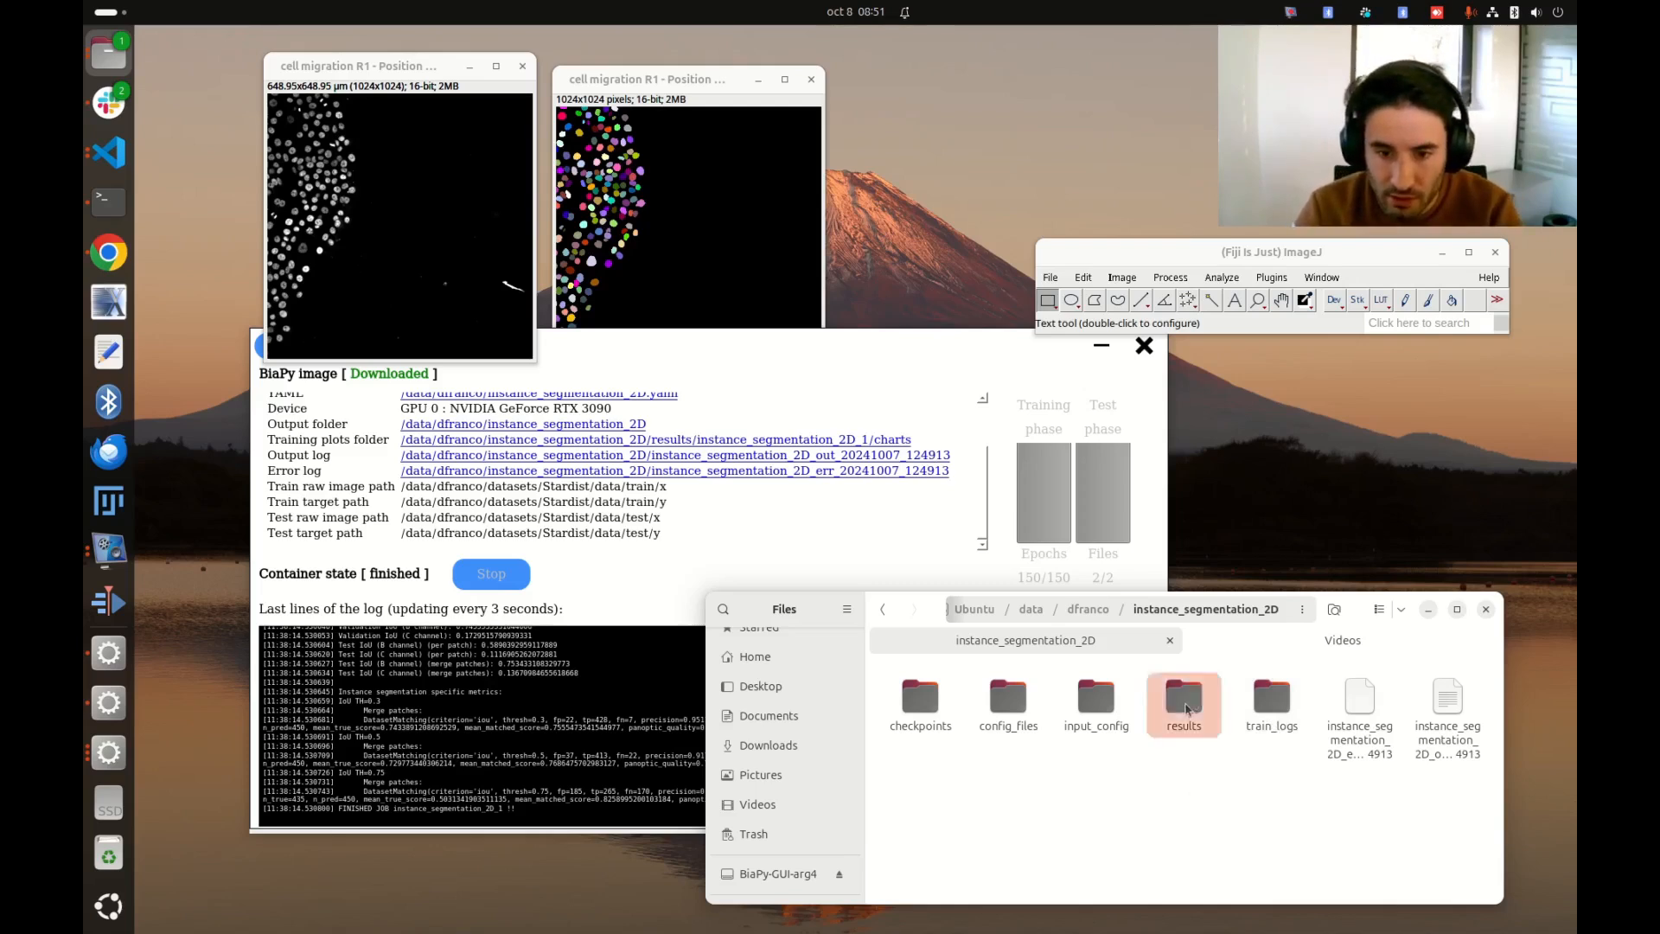
{"action": "double_click", "coordinate": [920, 728]}
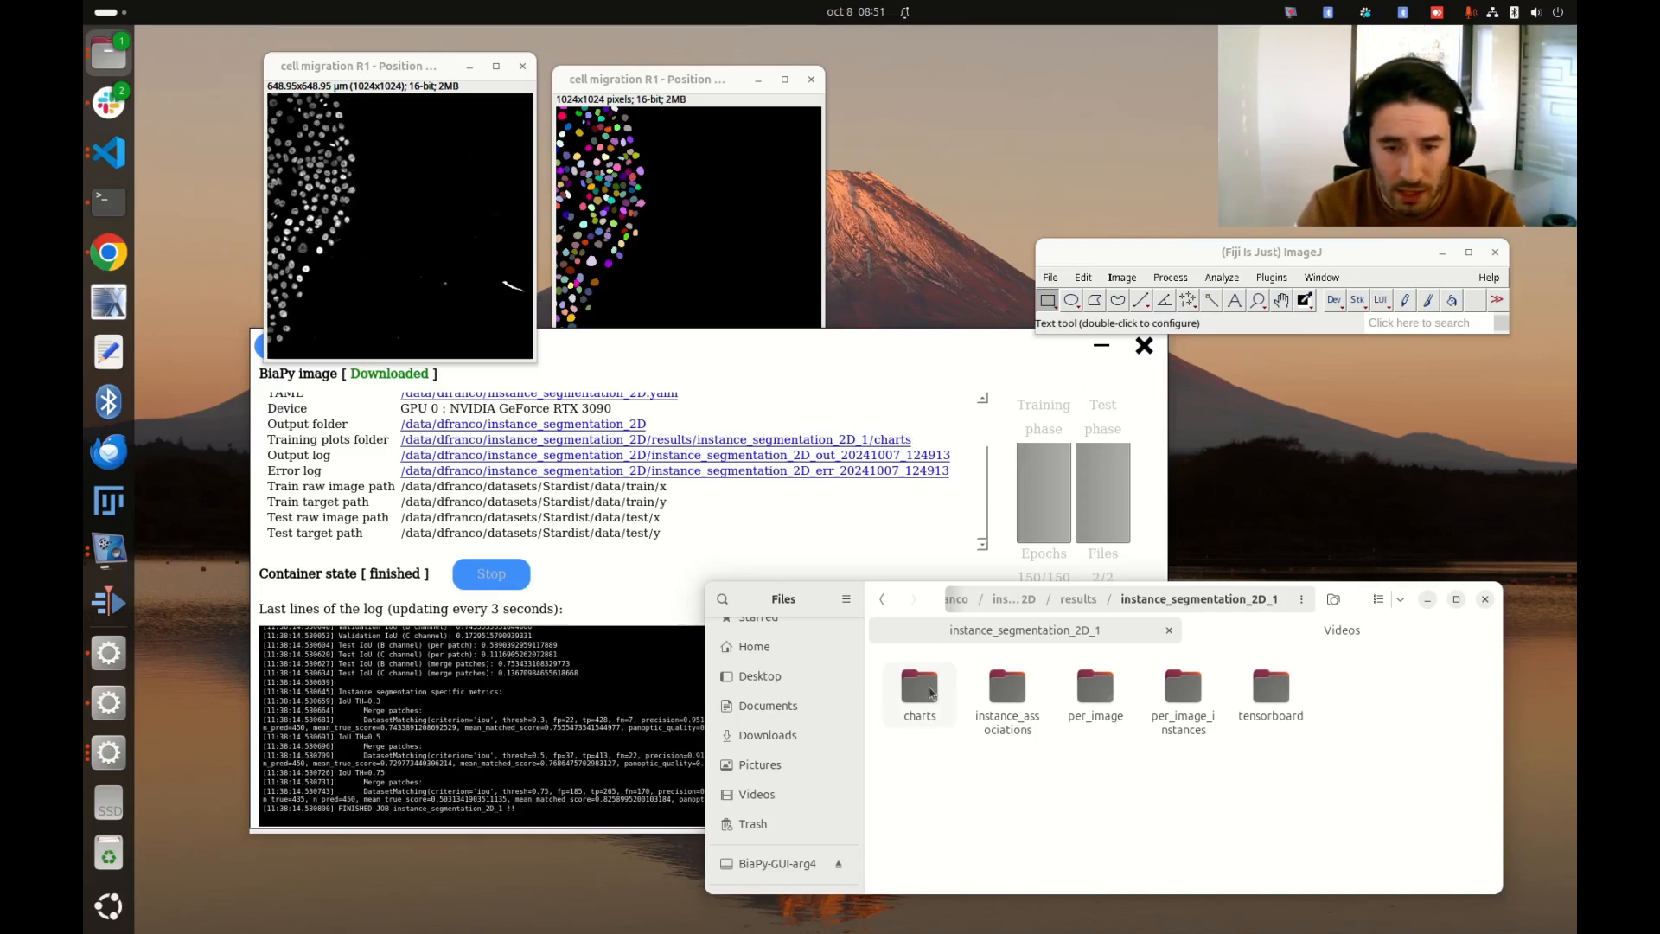
{"action": "double_click", "coordinate": [922, 690]}
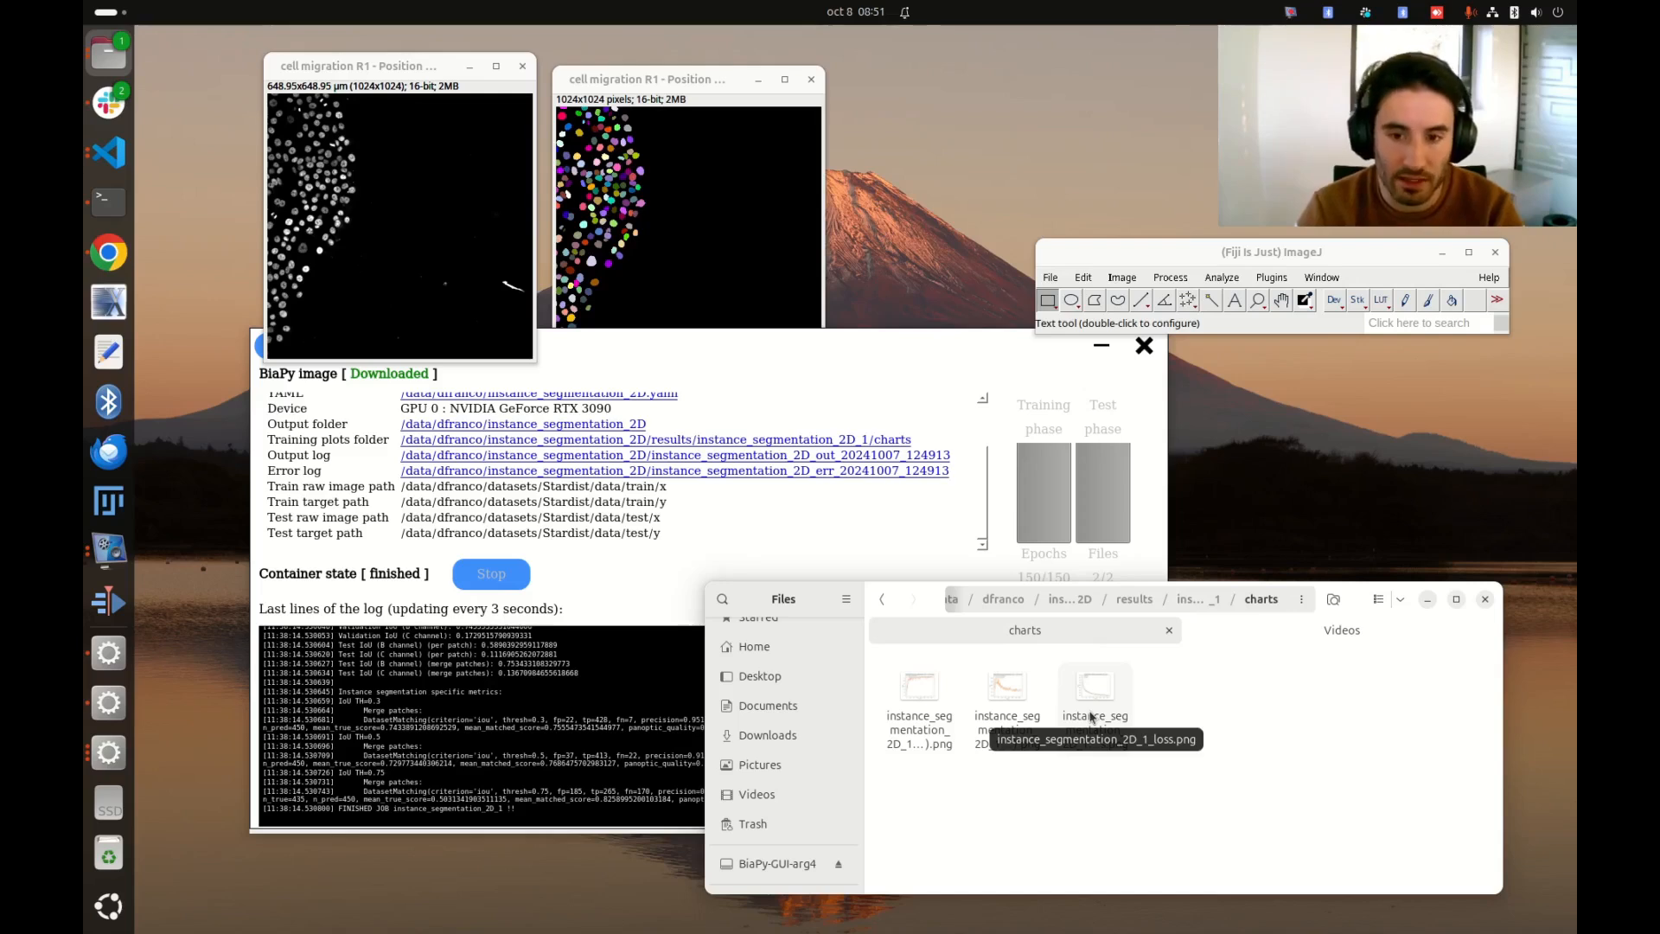
View the instance_segmentation_2D_1_loss.png chart and move it clear of the chart files.
{"action": "double_click", "coordinate": [1092, 717]}
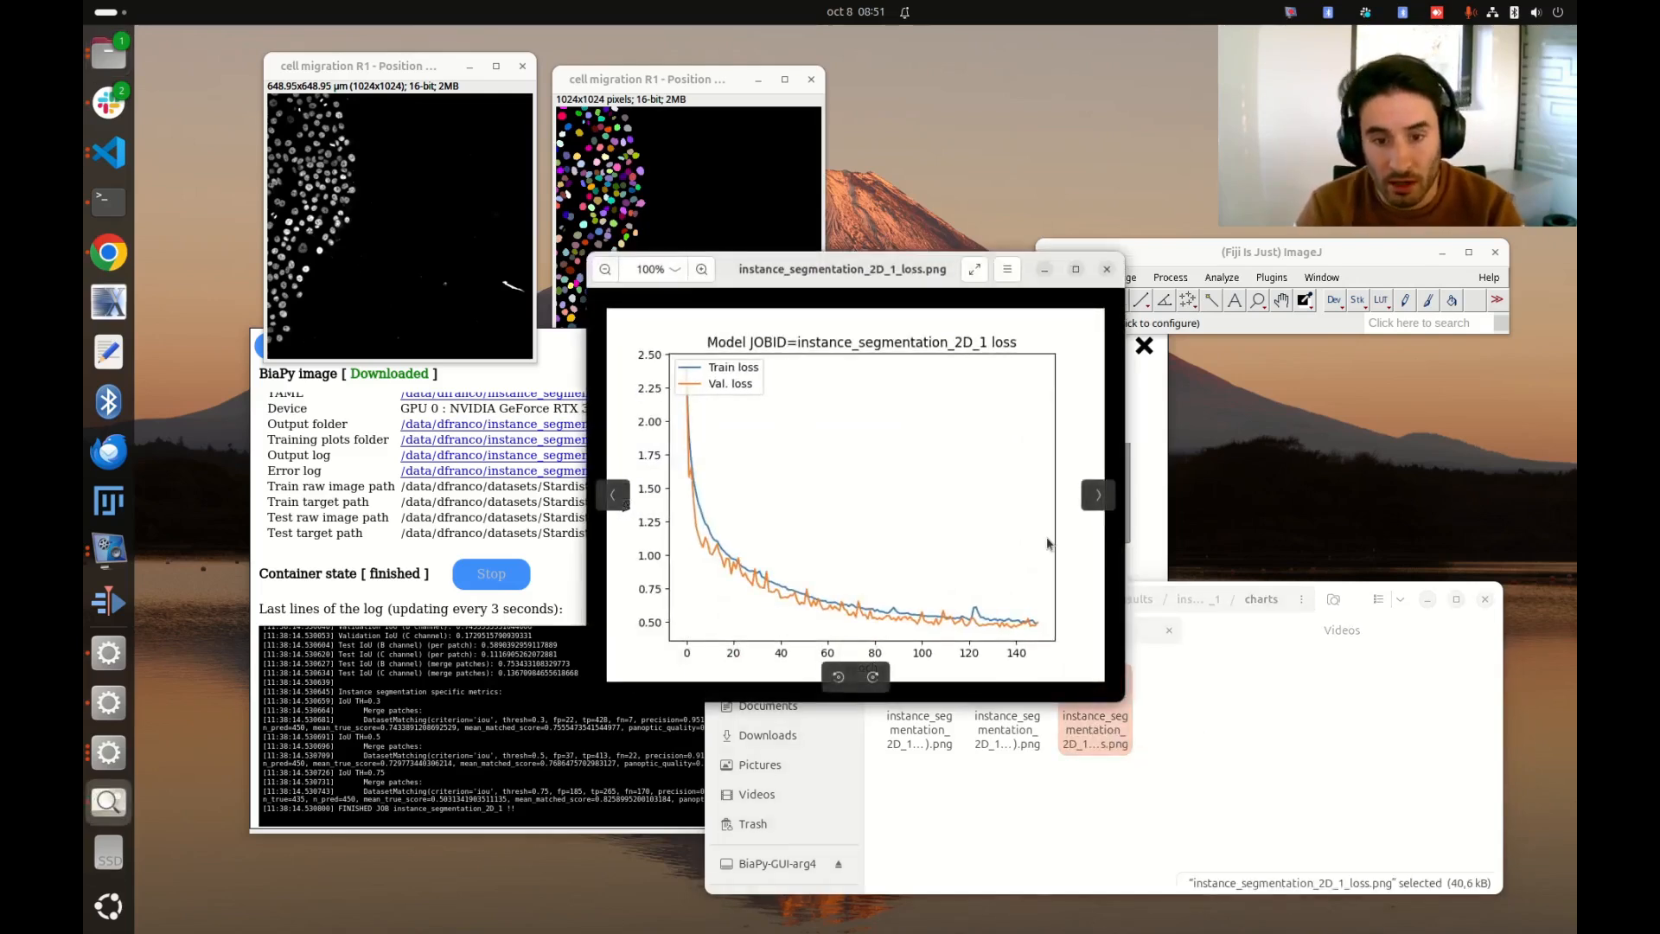
{"action": "left_click_drag", "start_coordinate": [890, 277], "coordinate": [943, 356]}
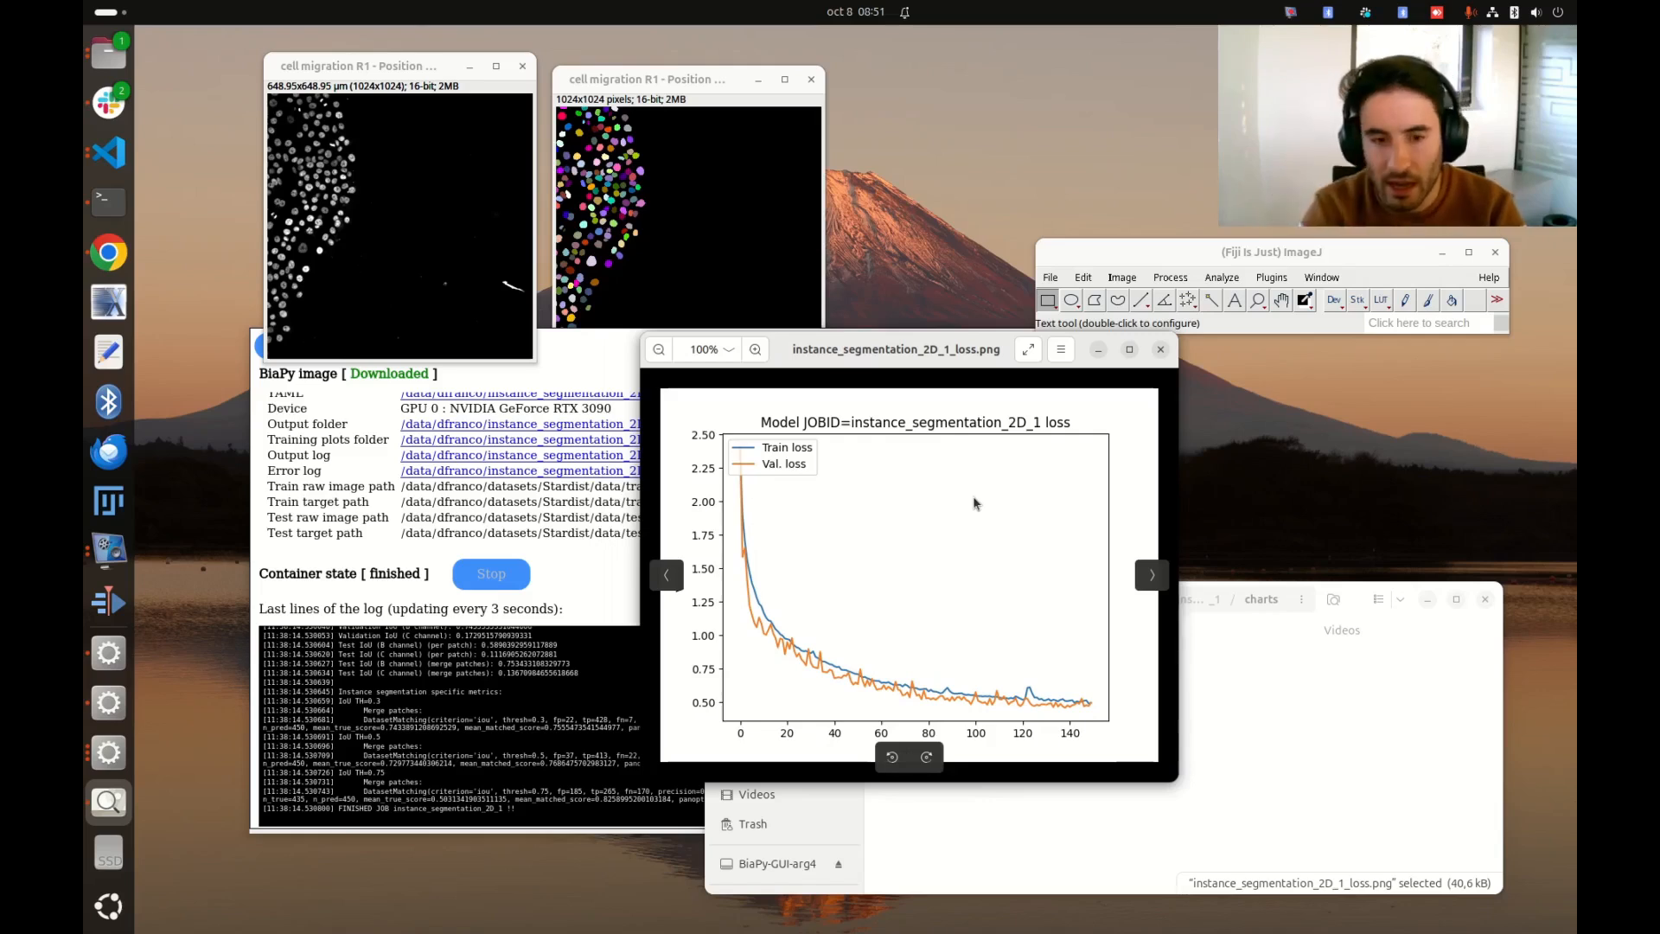
{"action": "left_click_drag", "start_coordinate": [928, 360], "coordinate": [915, 400]}
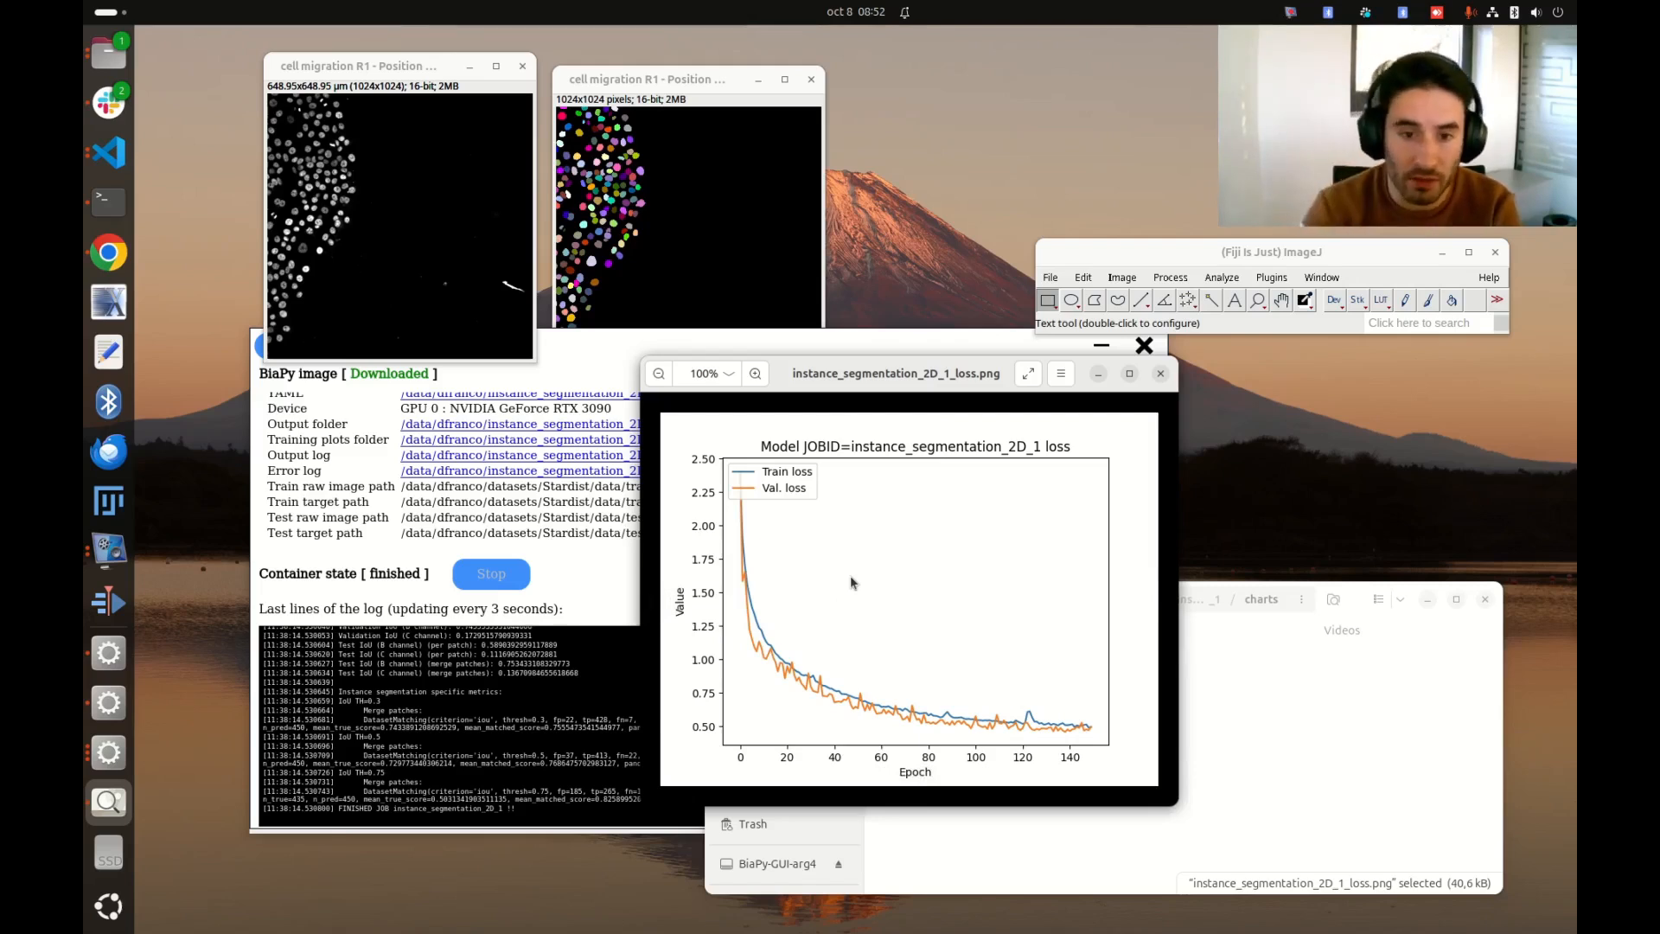
{"action": "left_click_drag", "start_coordinate": [950, 382], "coordinate": [508, 421]}
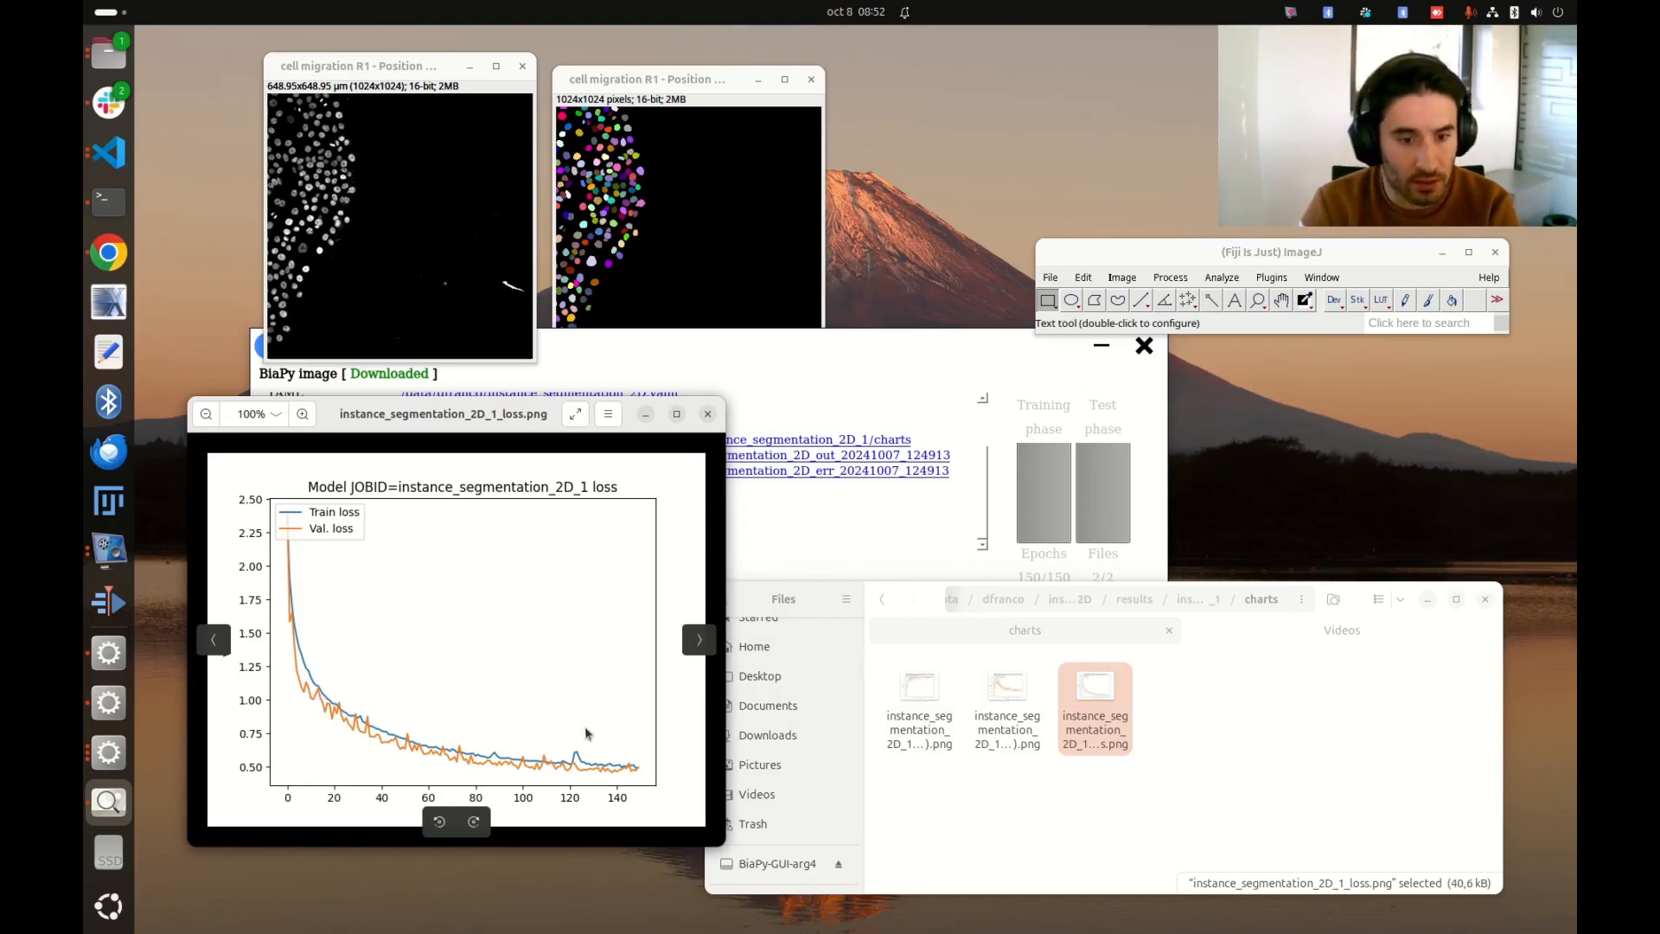
View the IoU charts for the B channel and C channel, and close the image viewer.
{"action": "left_click", "coordinate": [698, 641]}
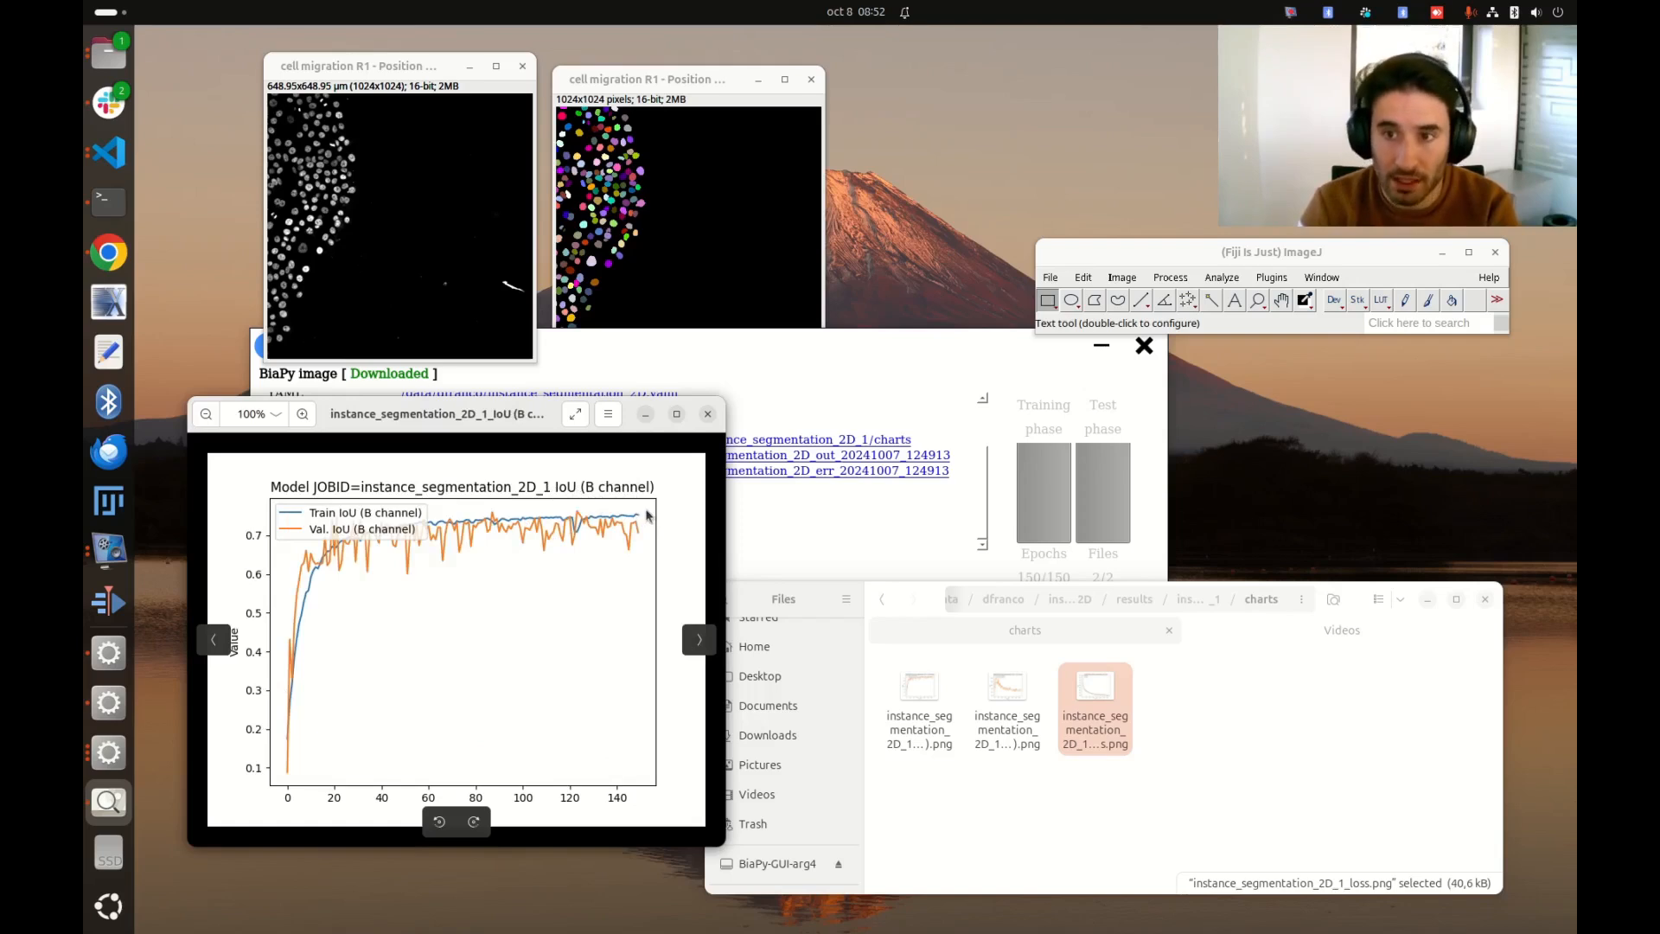
{"action": "left_click", "coordinate": [697, 644]}
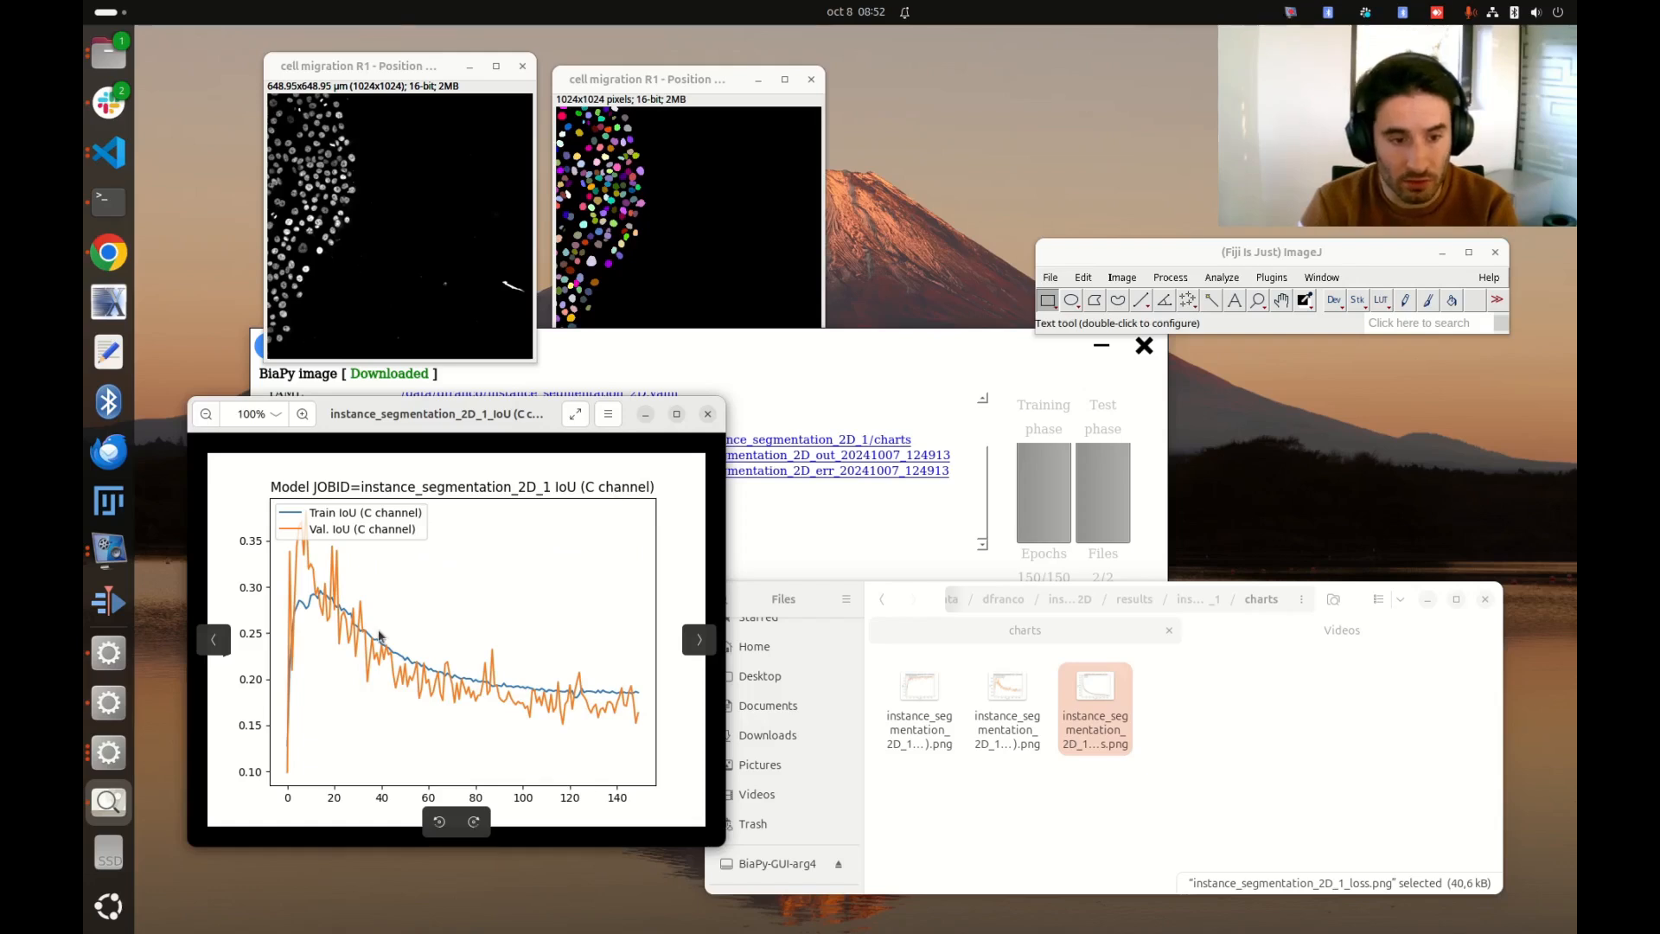
{"action": "left_click", "coordinate": [707, 414]}
{"action": "left_click", "coordinate": [1222, 824]}
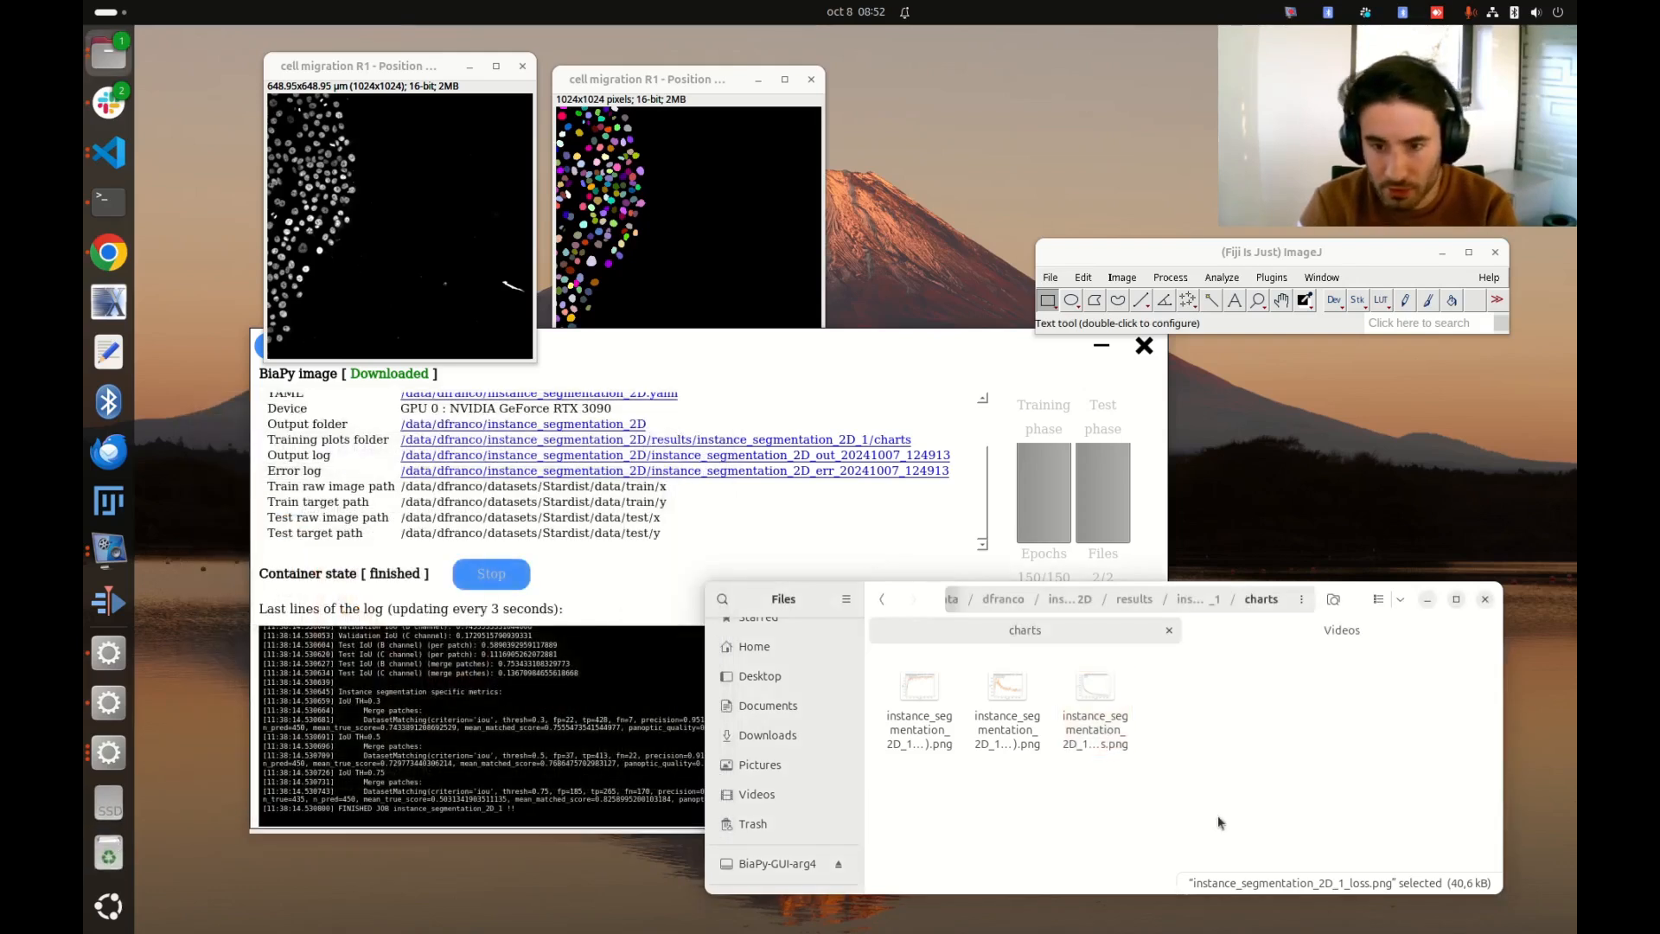
Return to the instance_segmentation_2D_1 results folder, reposition the Fiji window, and open the per_image folder.
{"action": "left_click", "coordinate": [1191, 597]}
{"action": "left_click", "coordinate": [1153, 741]}
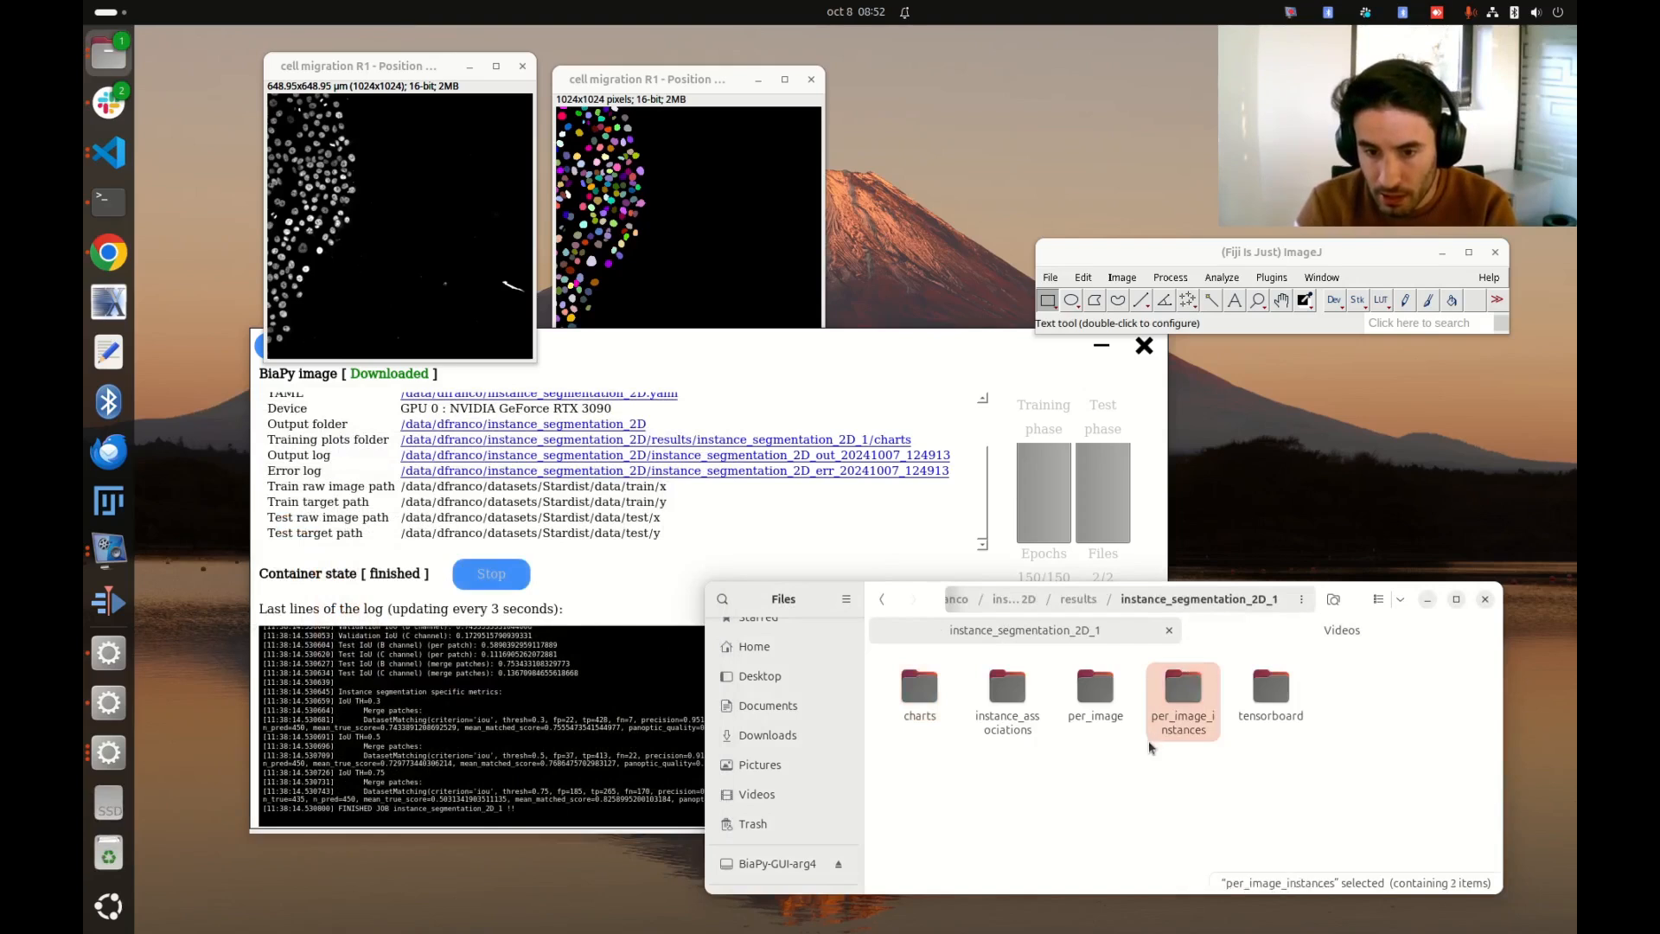
{"action": "left_click", "coordinate": [1140, 772]}
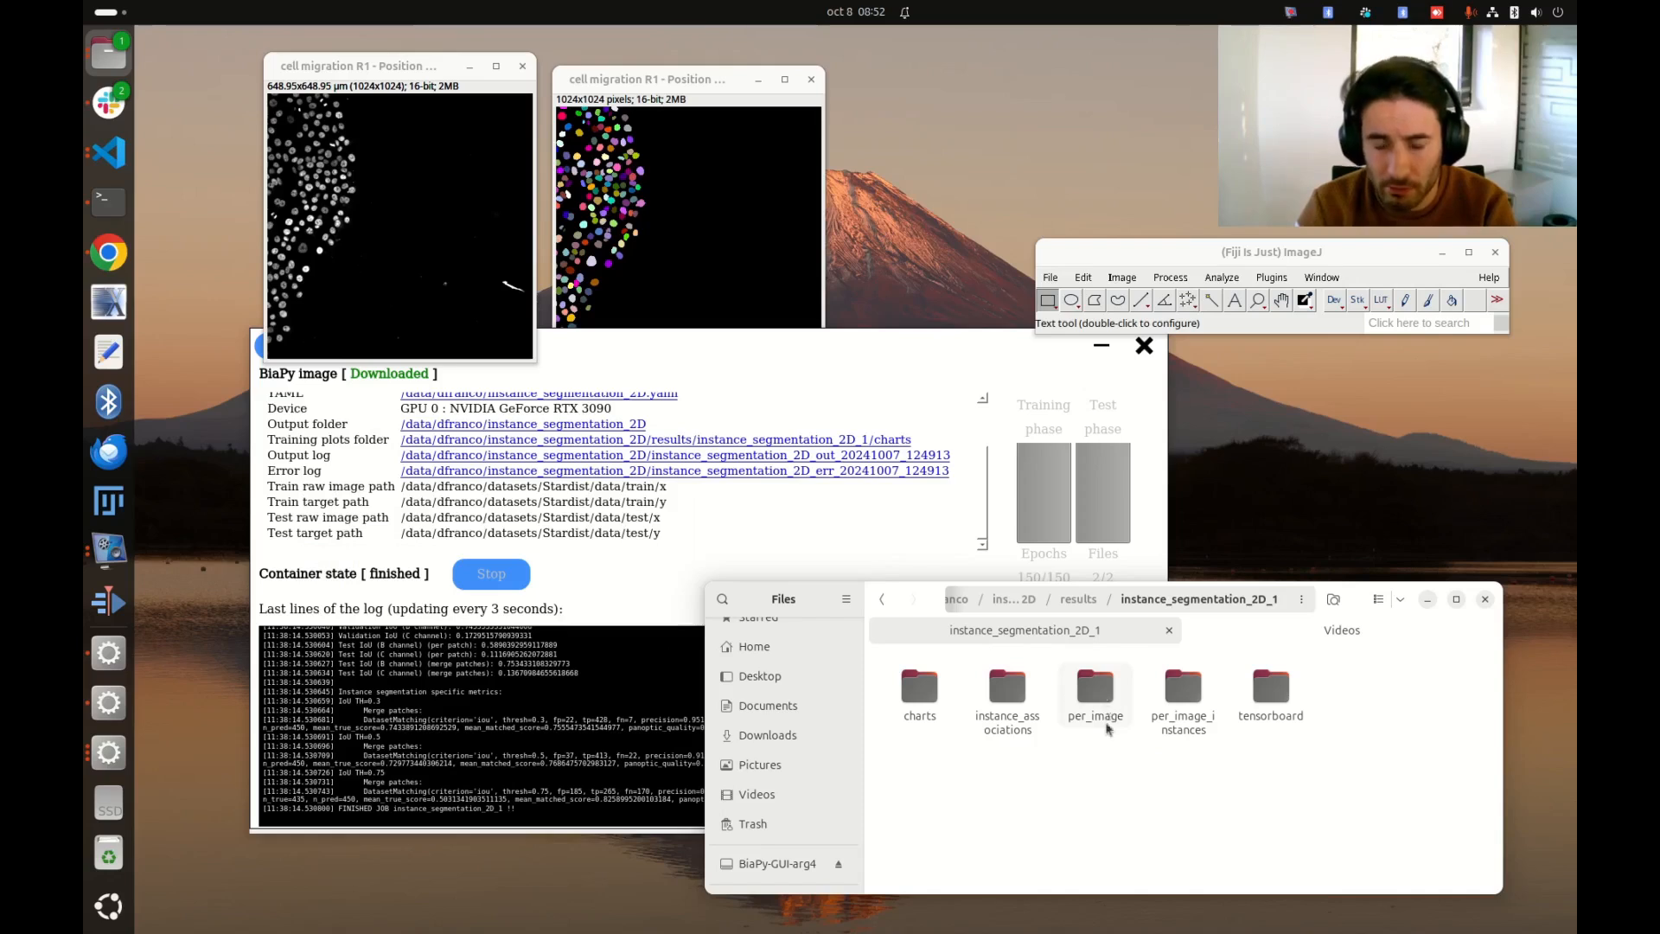
{"action": "left_click_drag", "start_coordinate": [1215, 253], "coordinate": [1156, 235]}
{"action": "left_click", "coordinate": [1096, 692]}
{"action": "double_click", "coordinate": [1096, 691]}
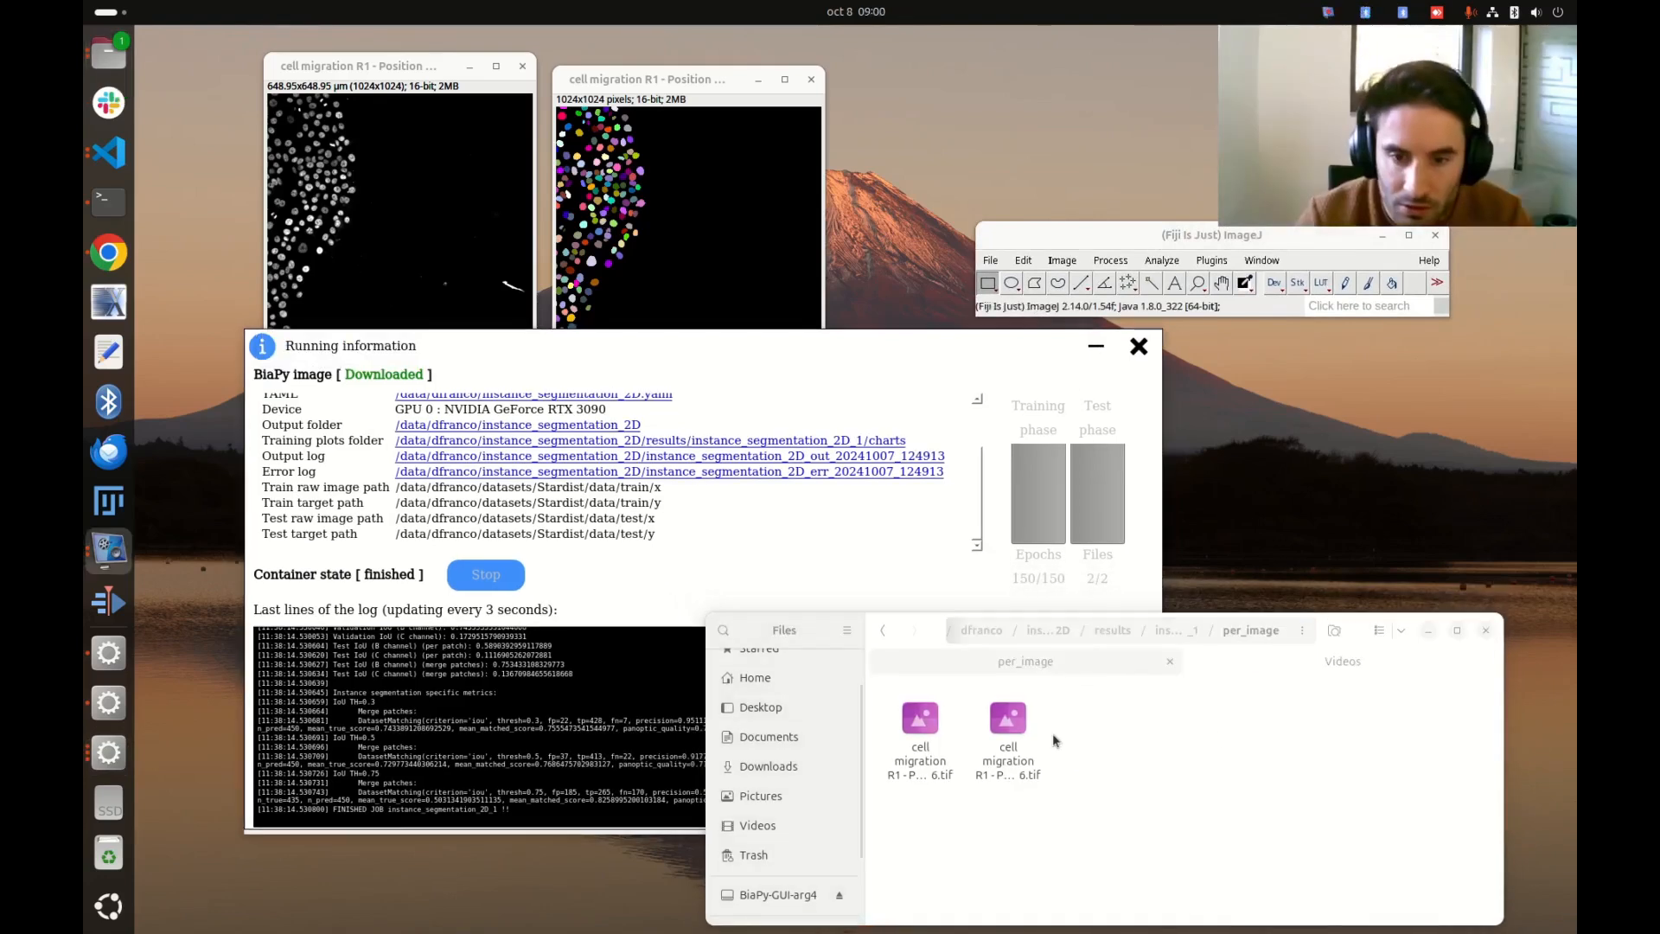
Open the first TIFF prediction from per_image in Fiji, zoom it out, and place it below the original images.
{"action": "left_click_drag", "start_coordinate": [933, 740], "coordinate": [689, 104]}
{"action": "key", "text": "minus"}
{"action": "left_click_drag", "start_coordinate": [442, 107], "coordinate": [573, 215]}
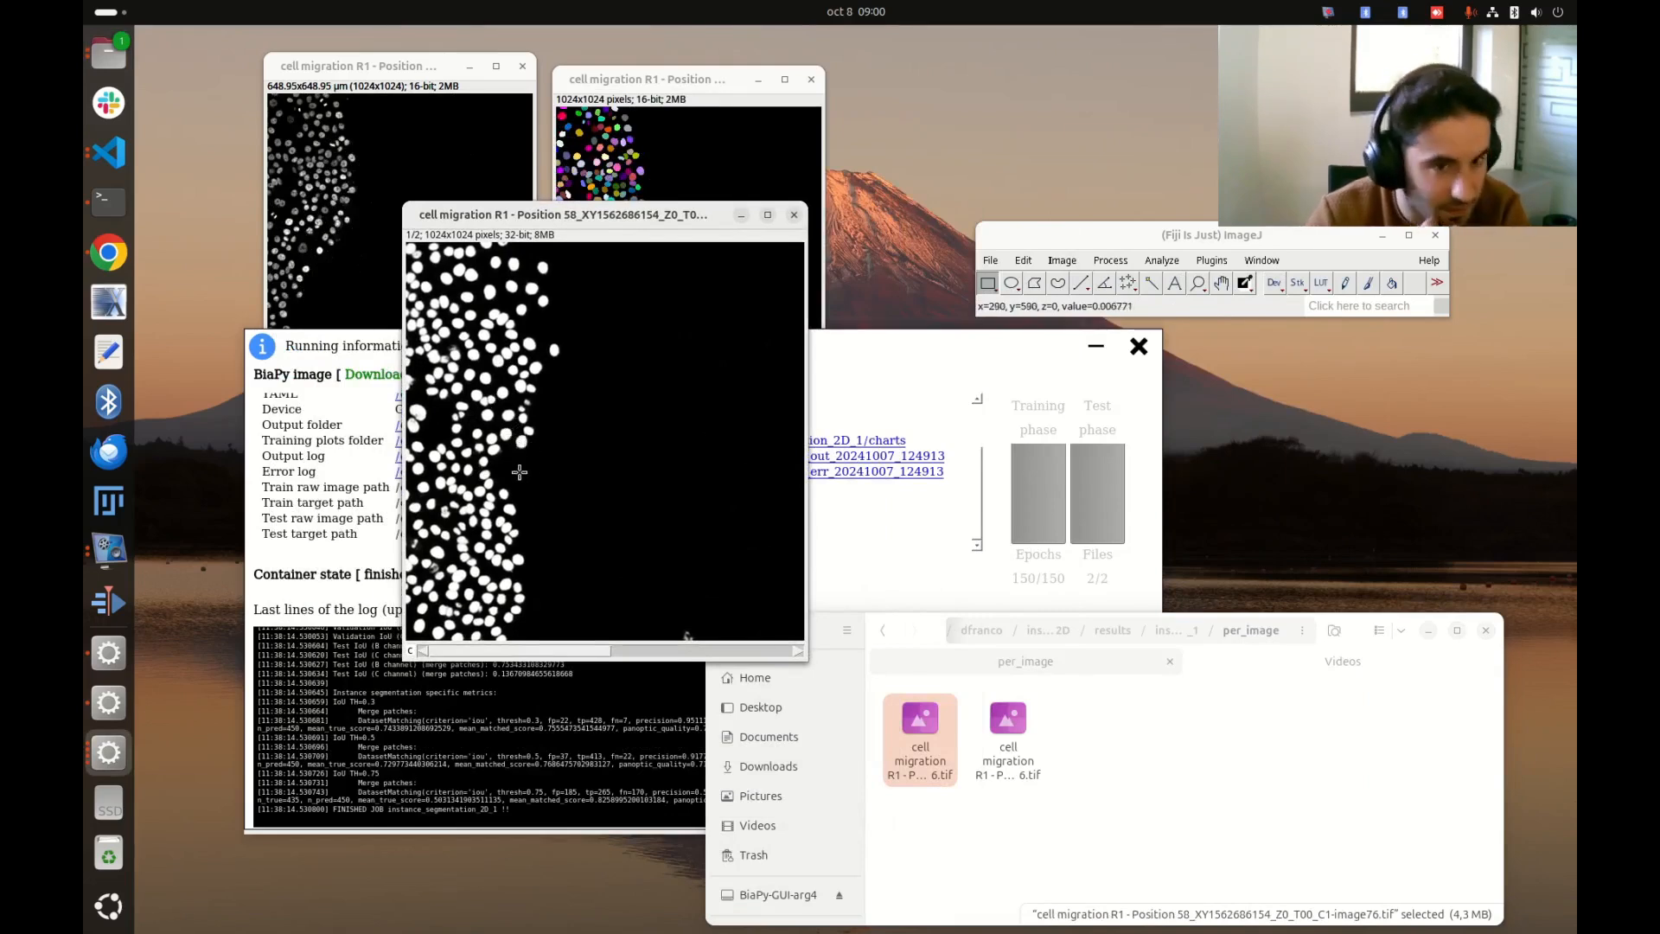
Examine both channels of the per_image prediction, including a closer zoom on the second one, and close the image.
{"action": "scroll", "coordinate": [536, 457], "scroll_direction": "down", "scroll_amount": 1}
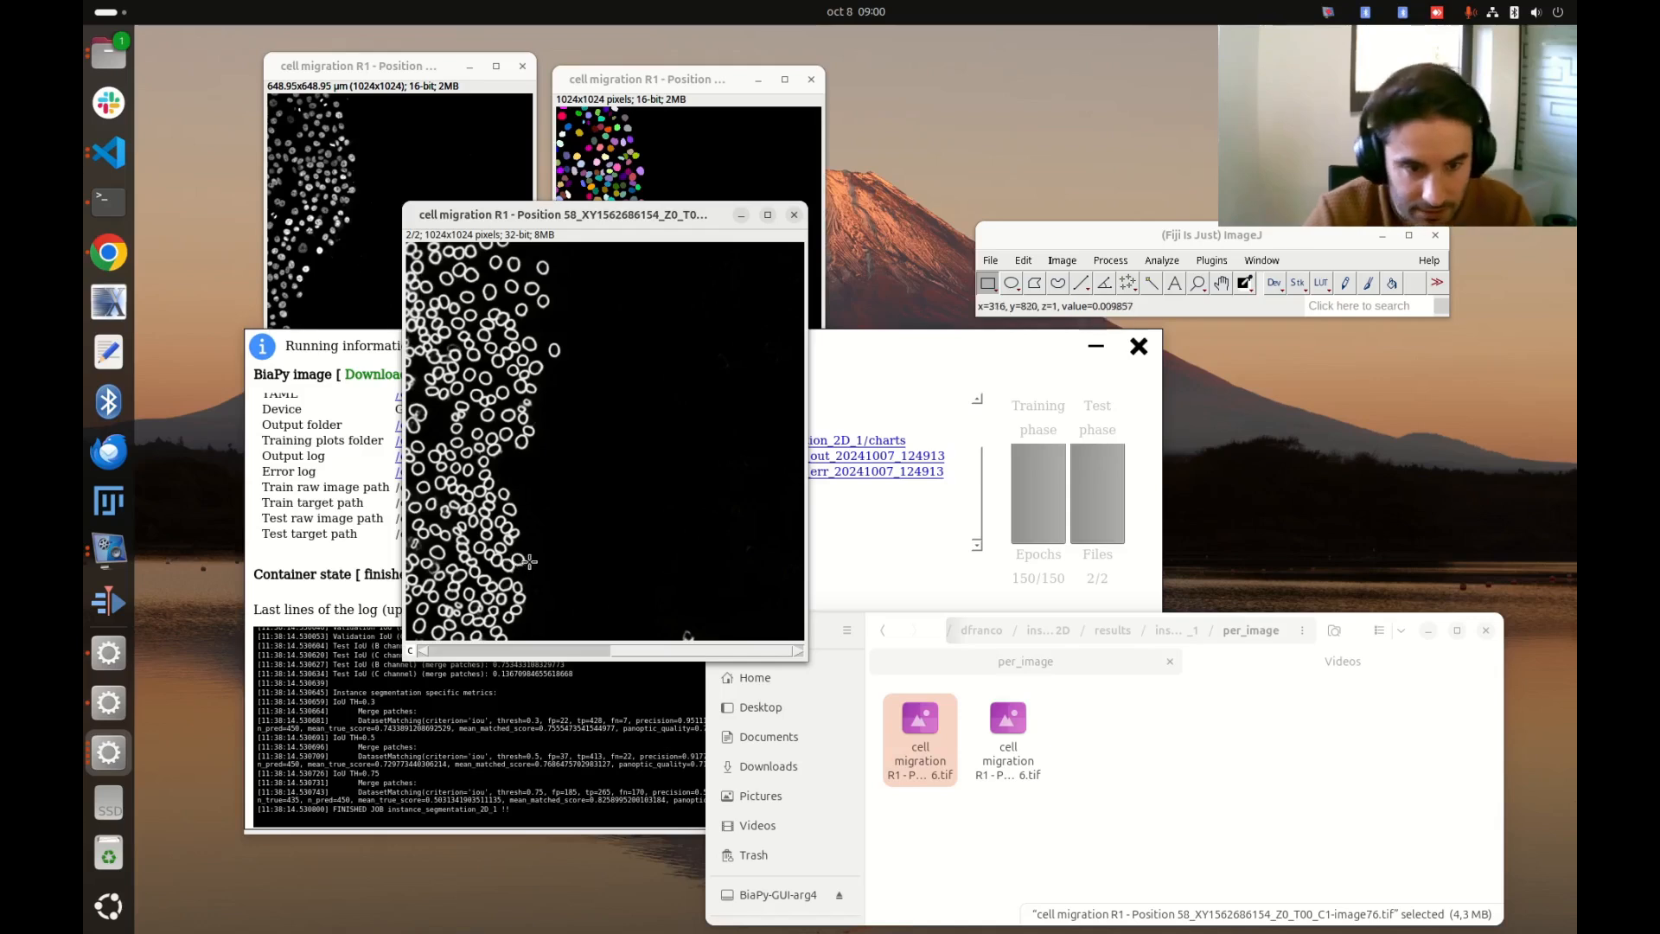
{"action": "key", "text": "plus"}
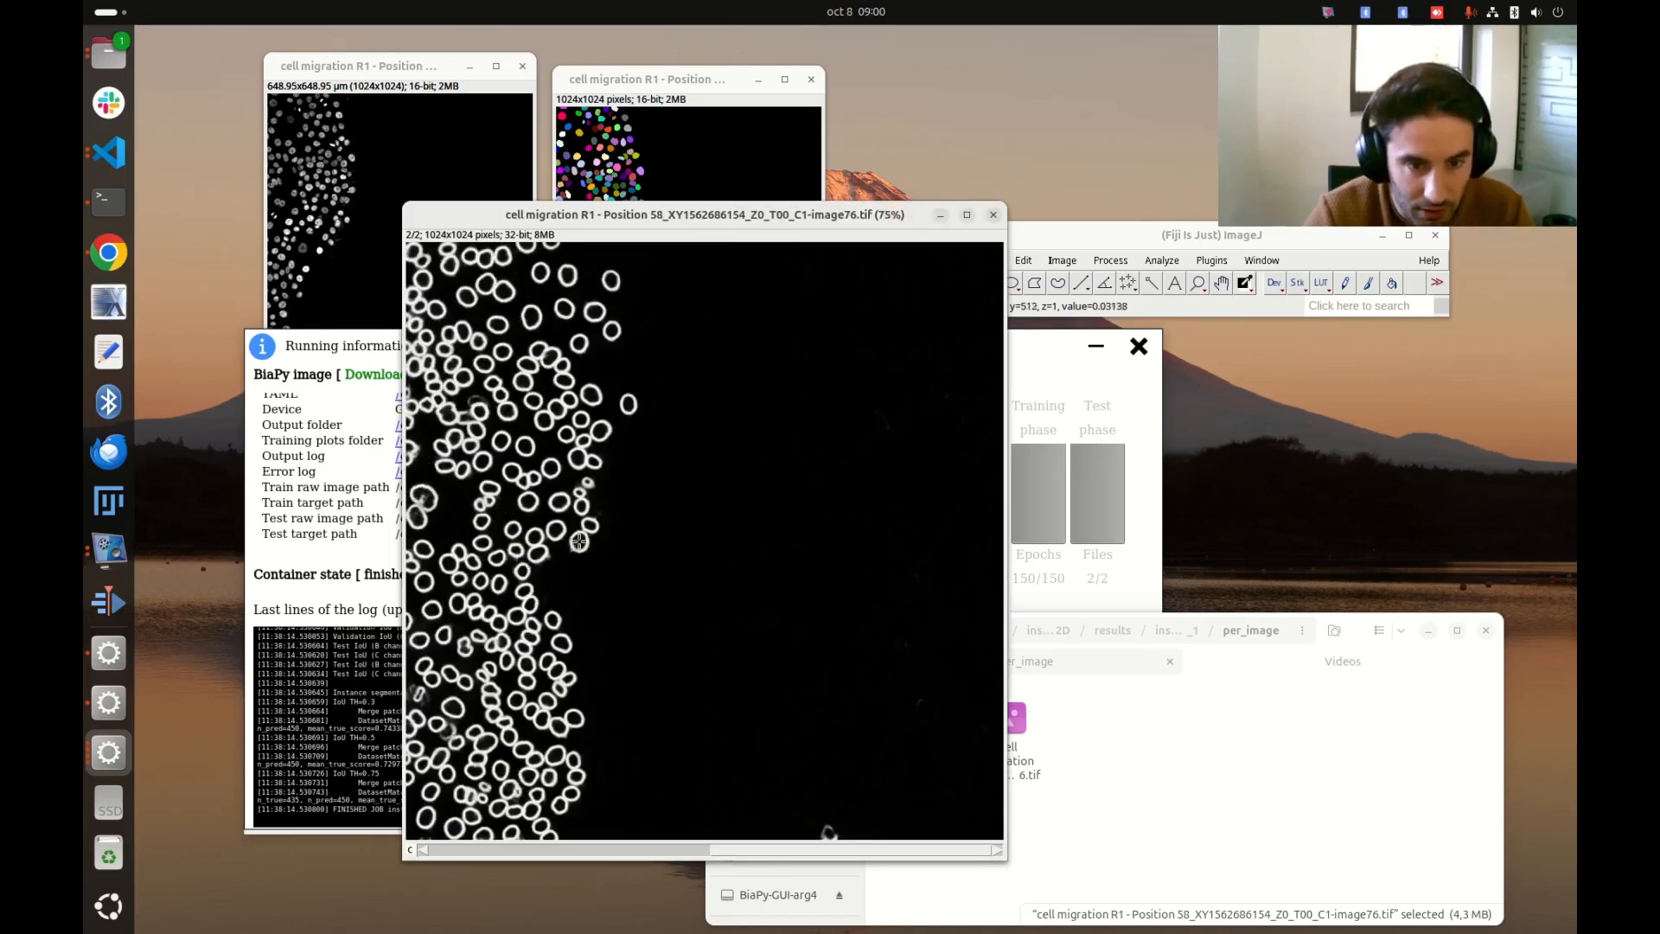
{"action": "scroll", "coordinate": [591, 487], "scroll_direction": "up", "scroll_amount": 1}
{"action": "scroll", "coordinate": [567, 473], "scroll_direction": "down", "scroll_amount": 1}
{"action": "scroll", "coordinate": [560, 475], "scroll_direction": "up", "scroll_amount": 1}
{"action": "key", "text": "minus"}
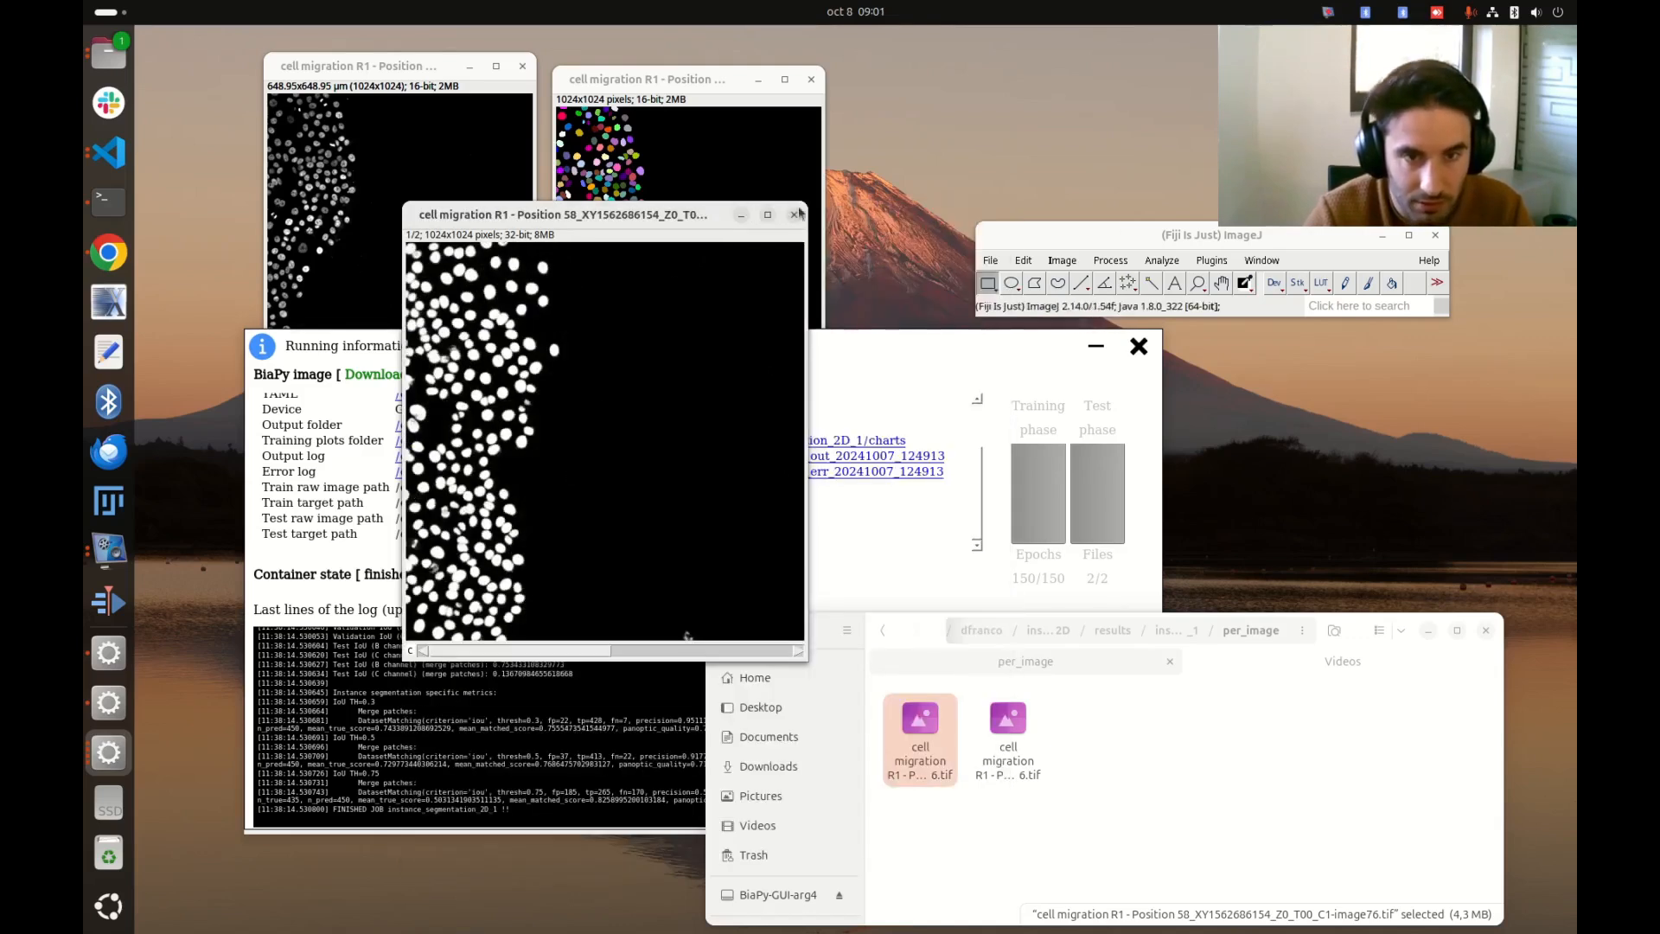
{"action": "left_click_drag", "start_coordinate": [640, 218], "coordinate": [752, 252]}
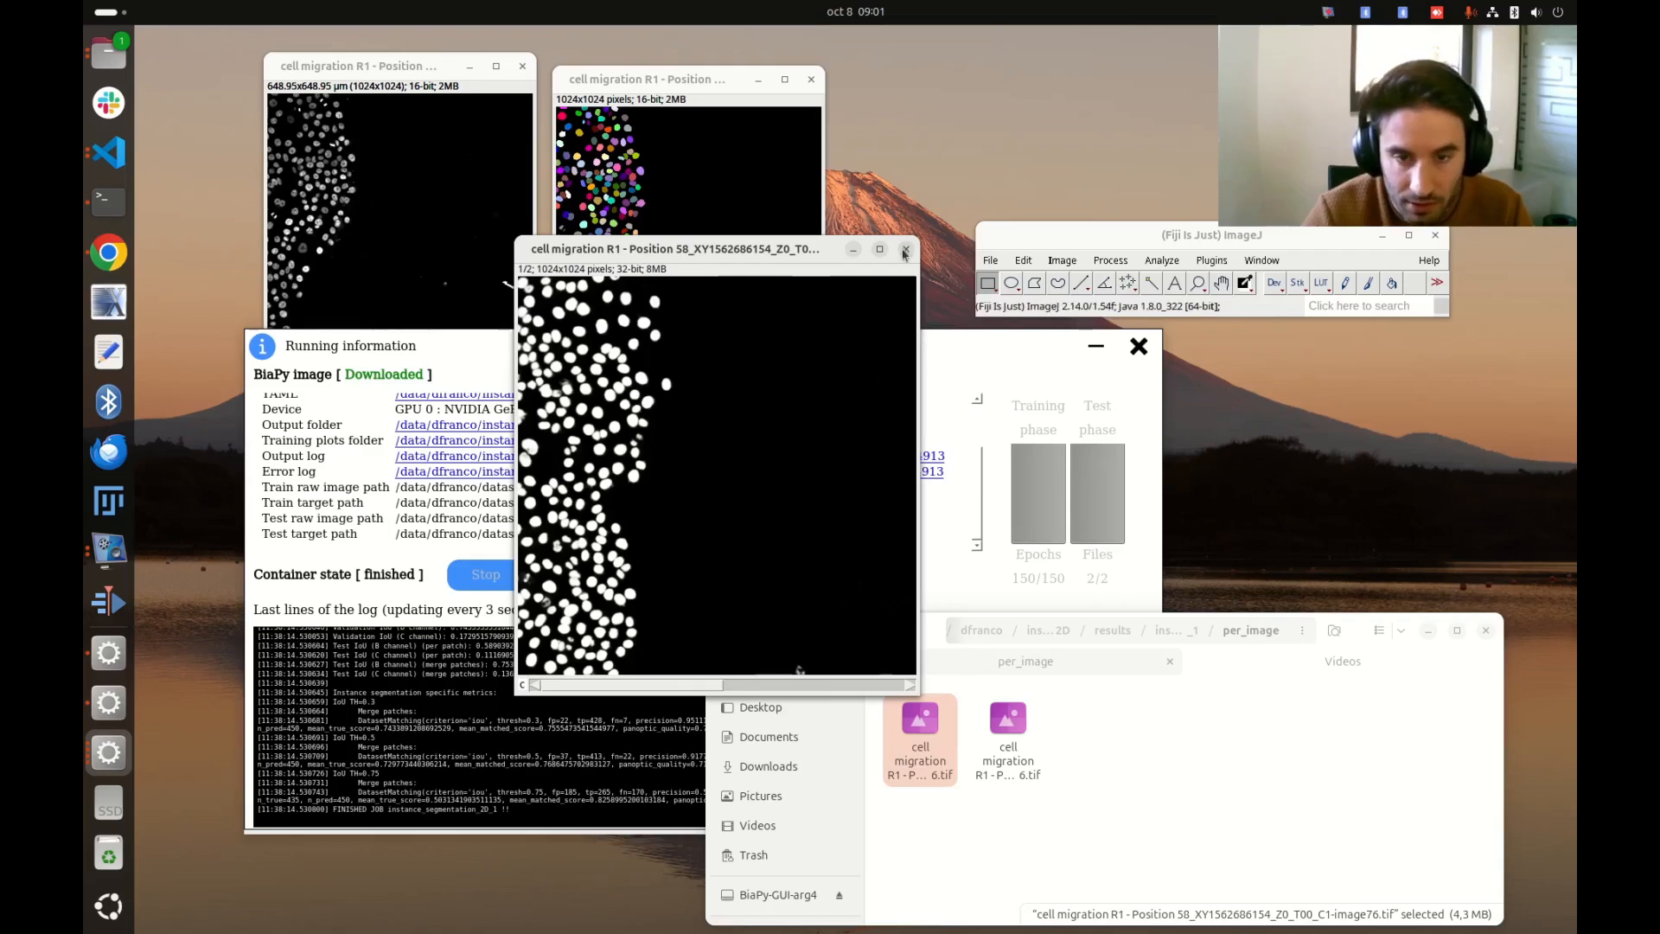
{"action": "left_click", "coordinate": [905, 250]}
Go back to the instance_segmentation_2D_1 results folder and open its per_image_instances folder.
{"action": "left_click", "coordinate": [1191, 632]}
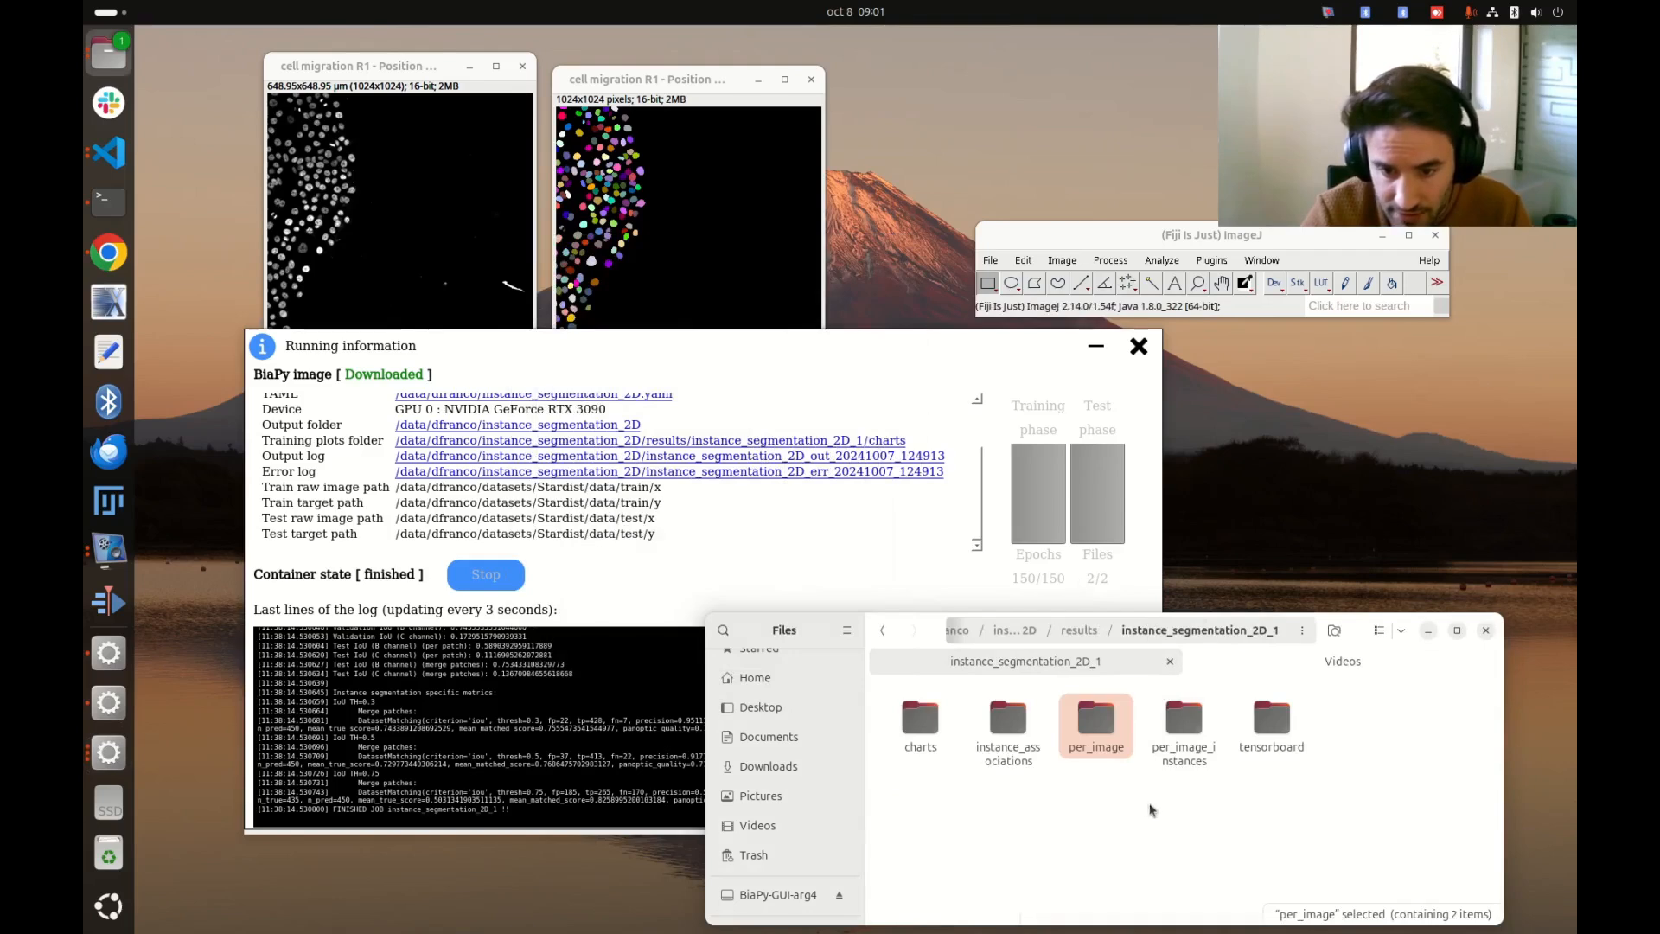
{"action": "left_click", "coordinate": [1165, 804]}
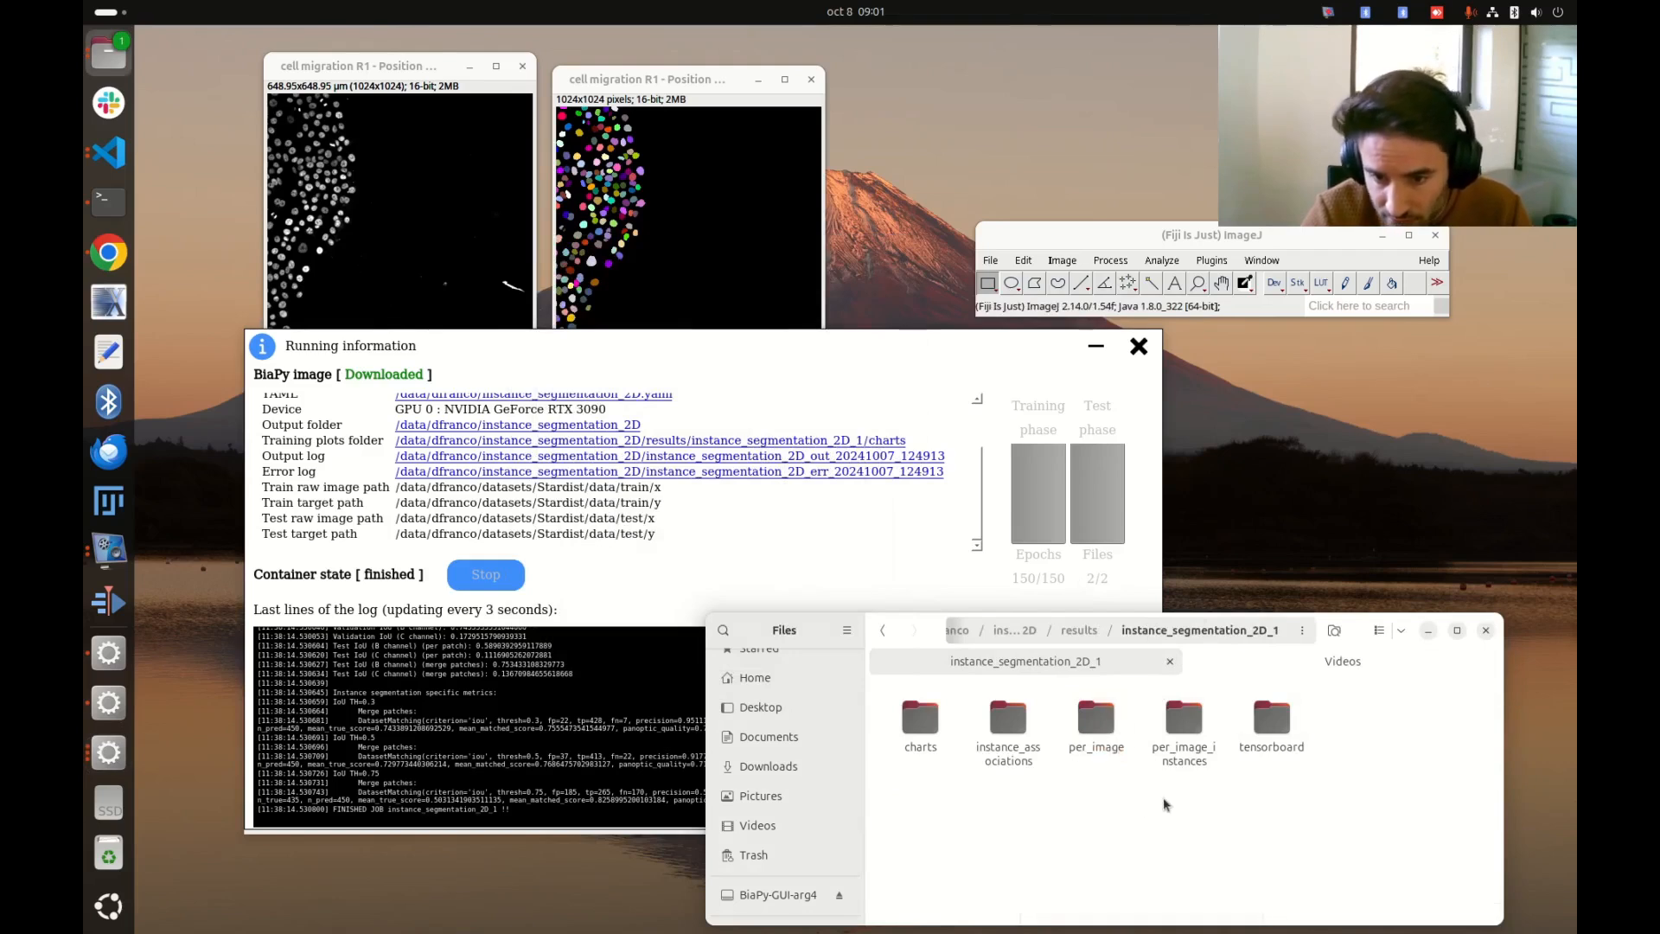
{"action": "double_click", "coordinate": [1201, 756]}
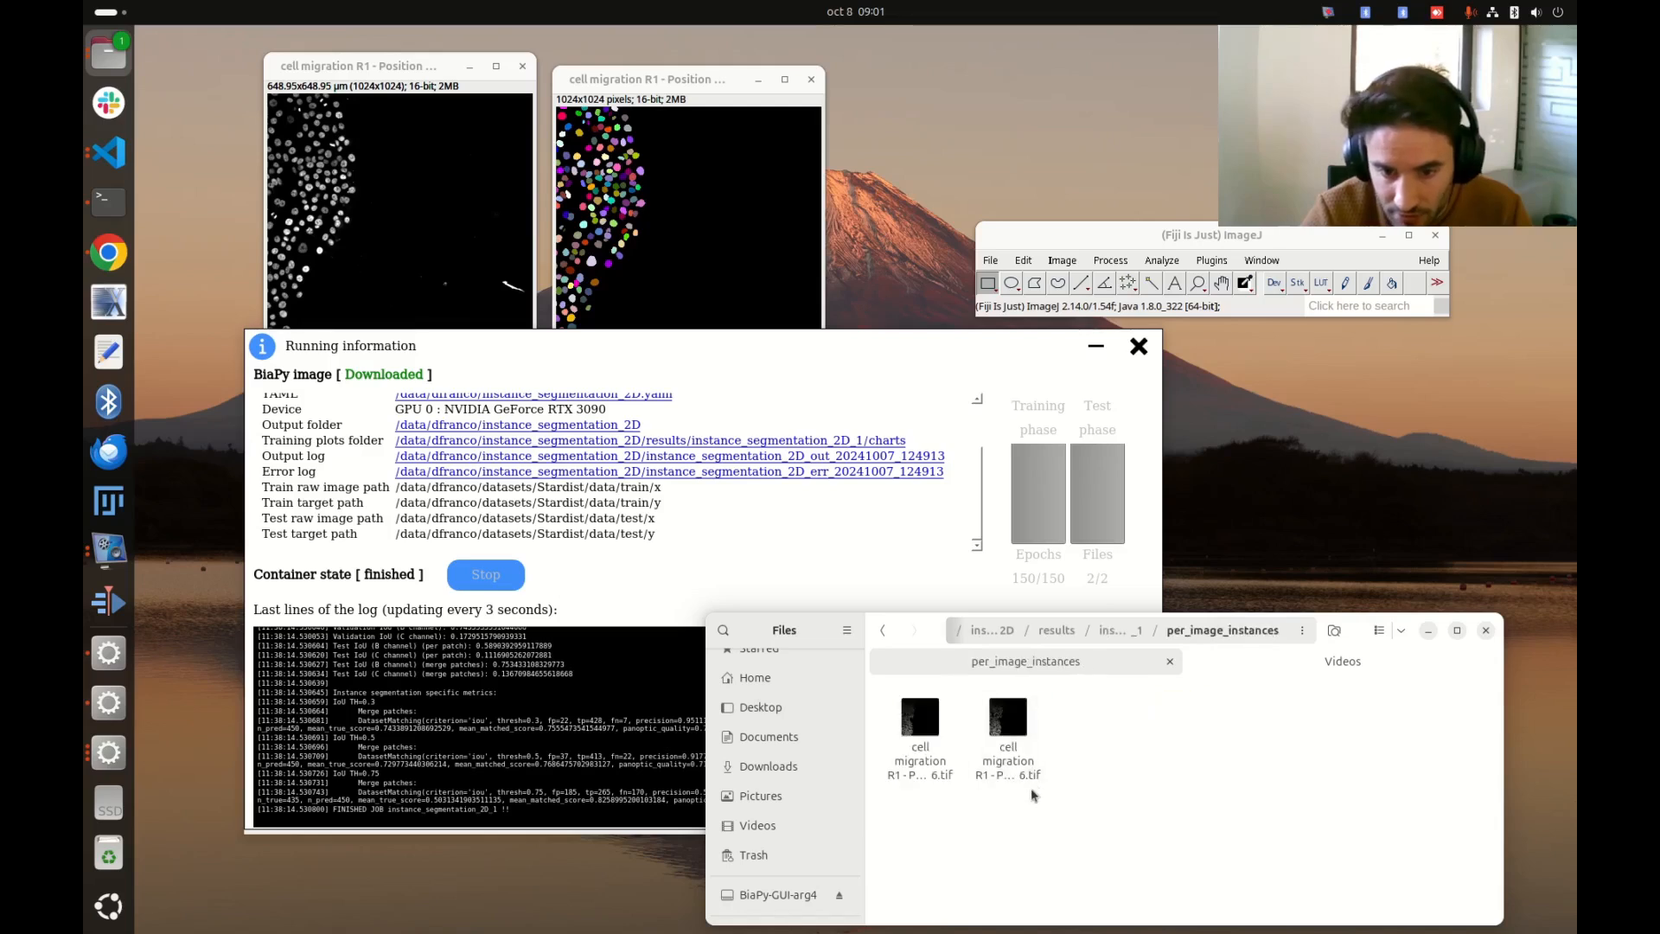
Open the first TIFF from per_image_instances in Fiji, zoom it out, and place it below the original images.
{"action": "double_click", "coordinate": [928, 751]}
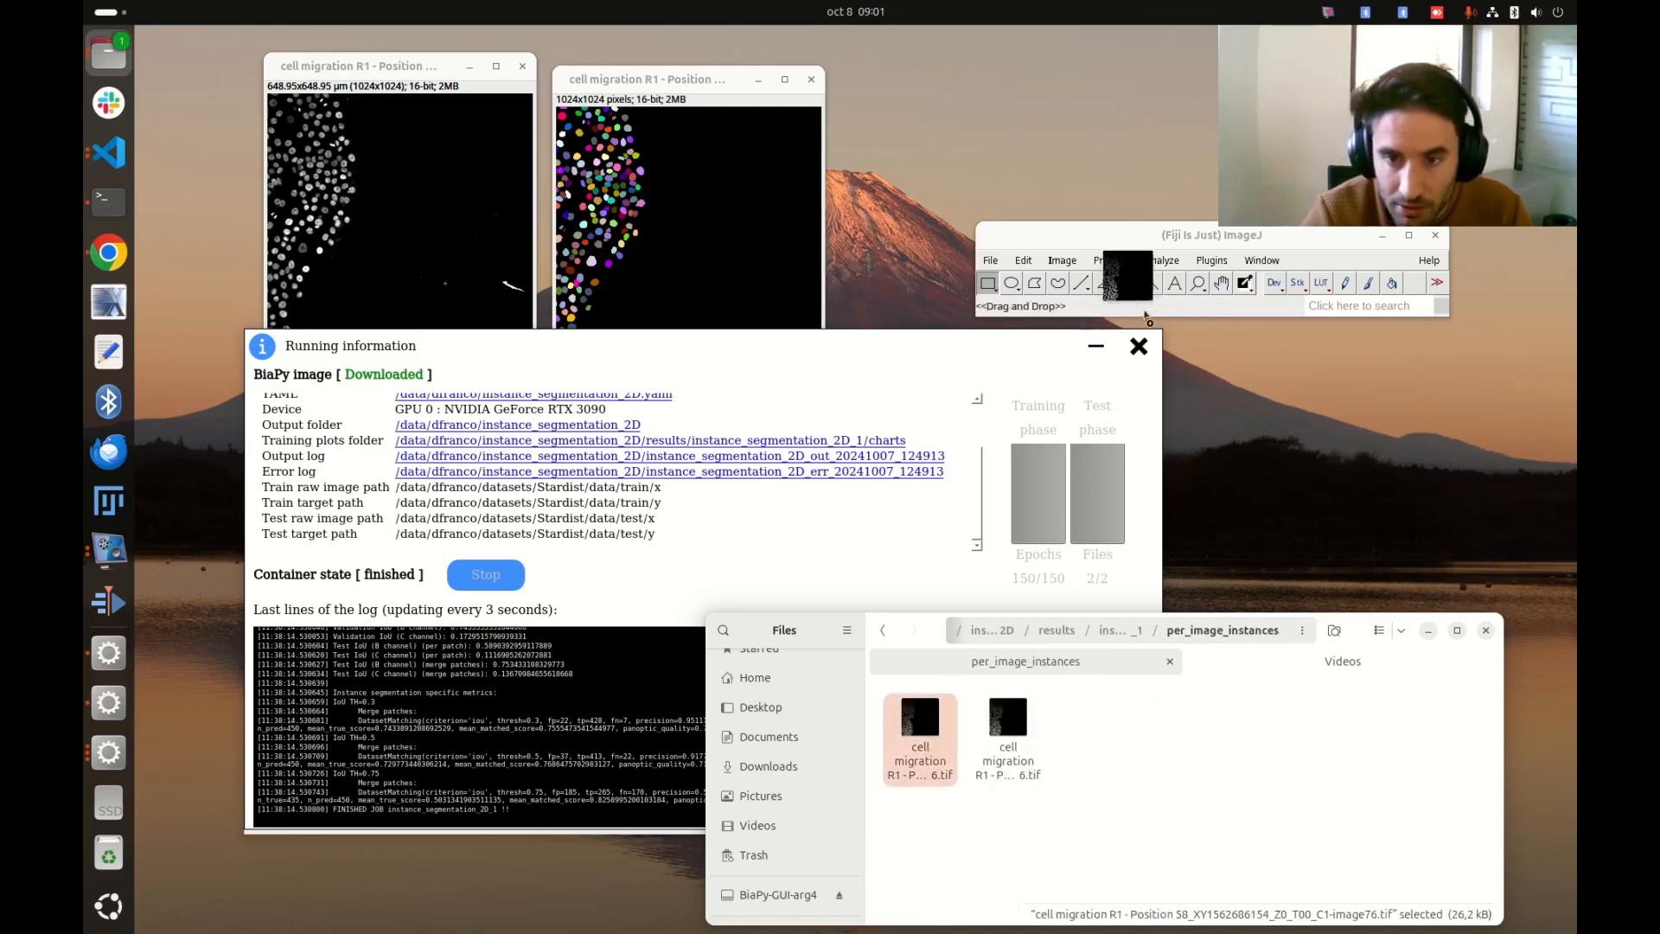
{"action": "key", "text": "minus"}
{"action": "left_click_drag", "start_coordinate": [707, 279], "coordinate": [520, 429]}
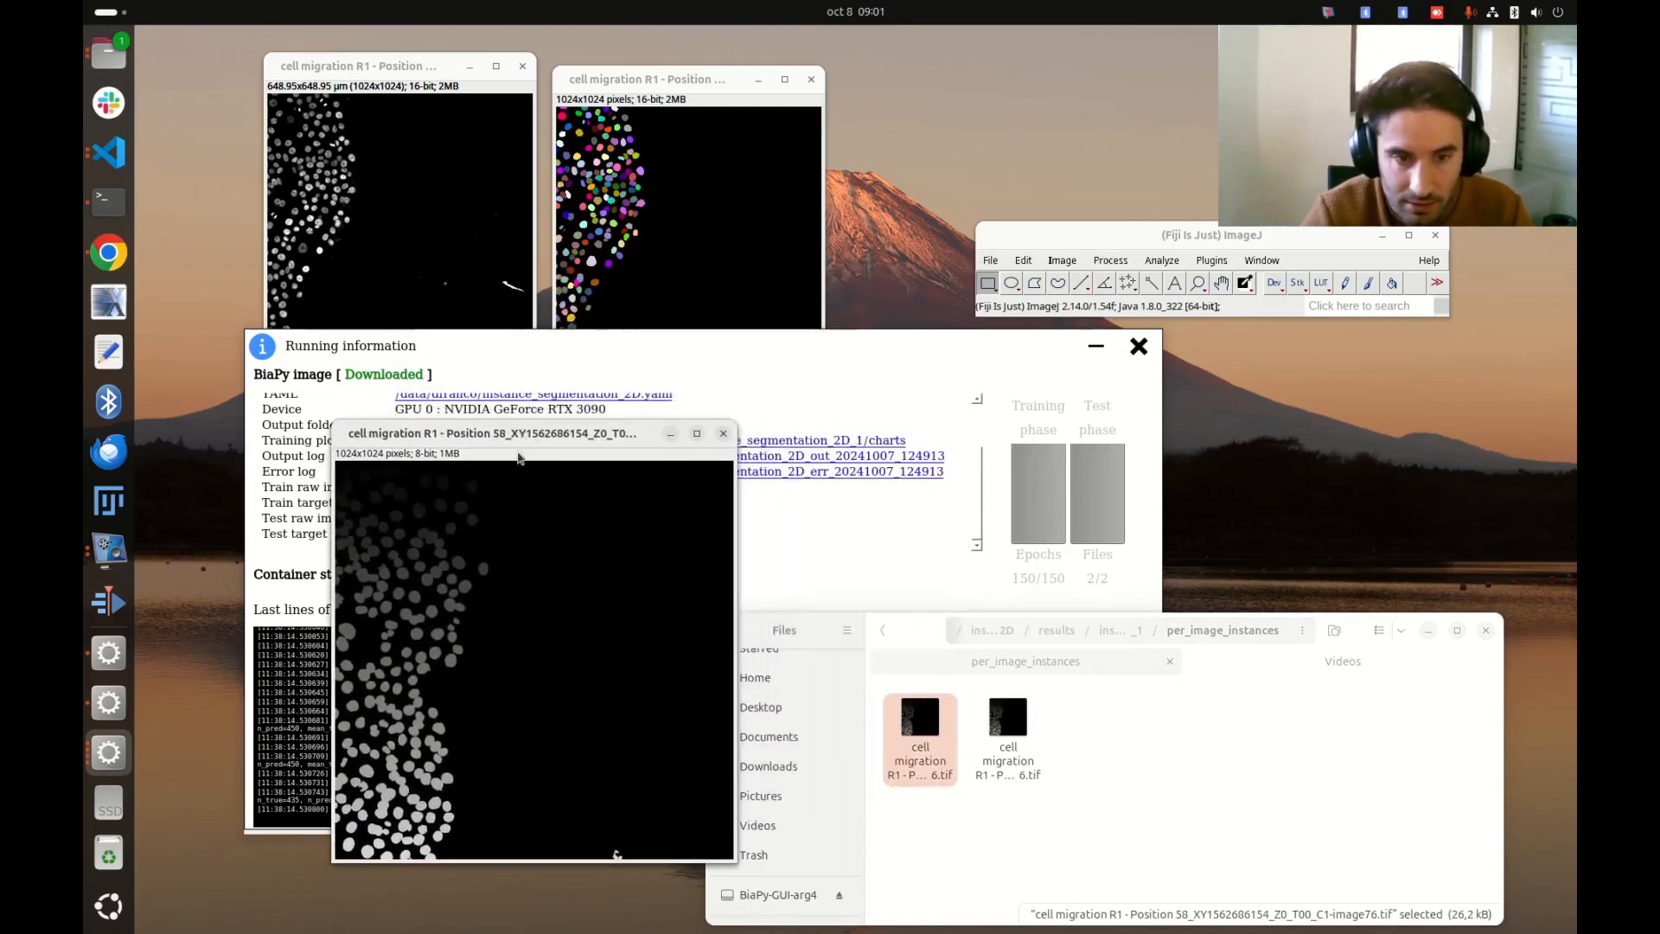
Apply the glasbey_on_dark lookup table to the instance prediction and arrange the windows with it beside the raw and label images.
{"action": "left_click", "coordinate": [1321, 285]}
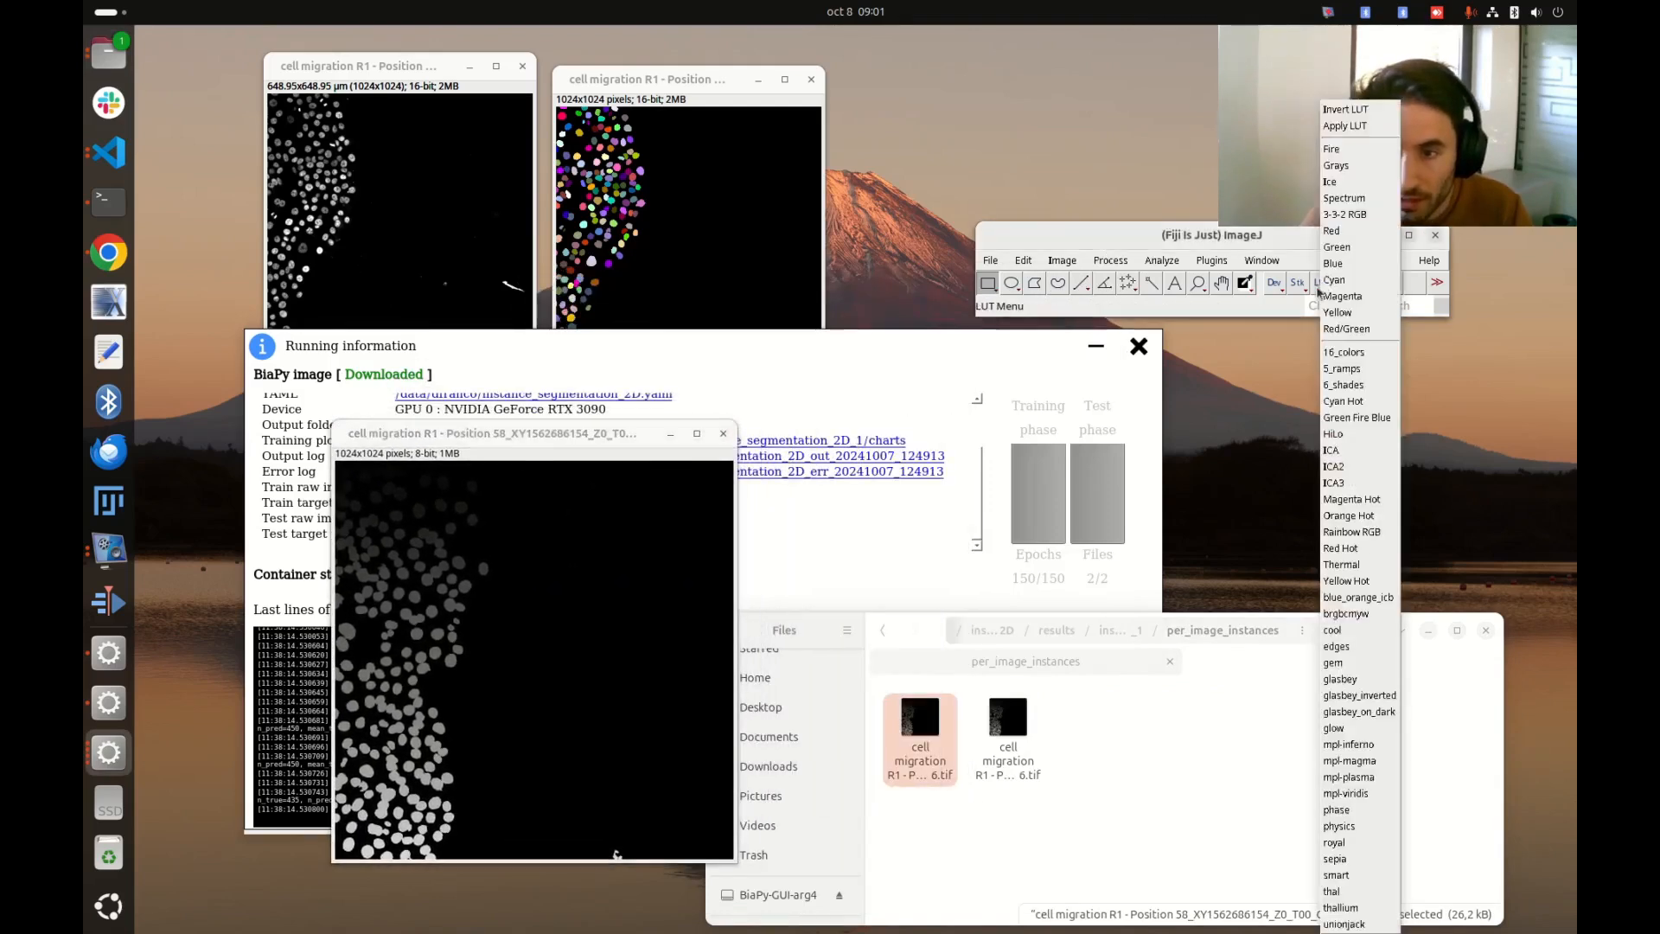
{"action": "left_click", "coordinate": [1367, 711]}
{"action": "left_click_drag", "start_coordinate": [499, 433], "coordinate": [940, 161]}
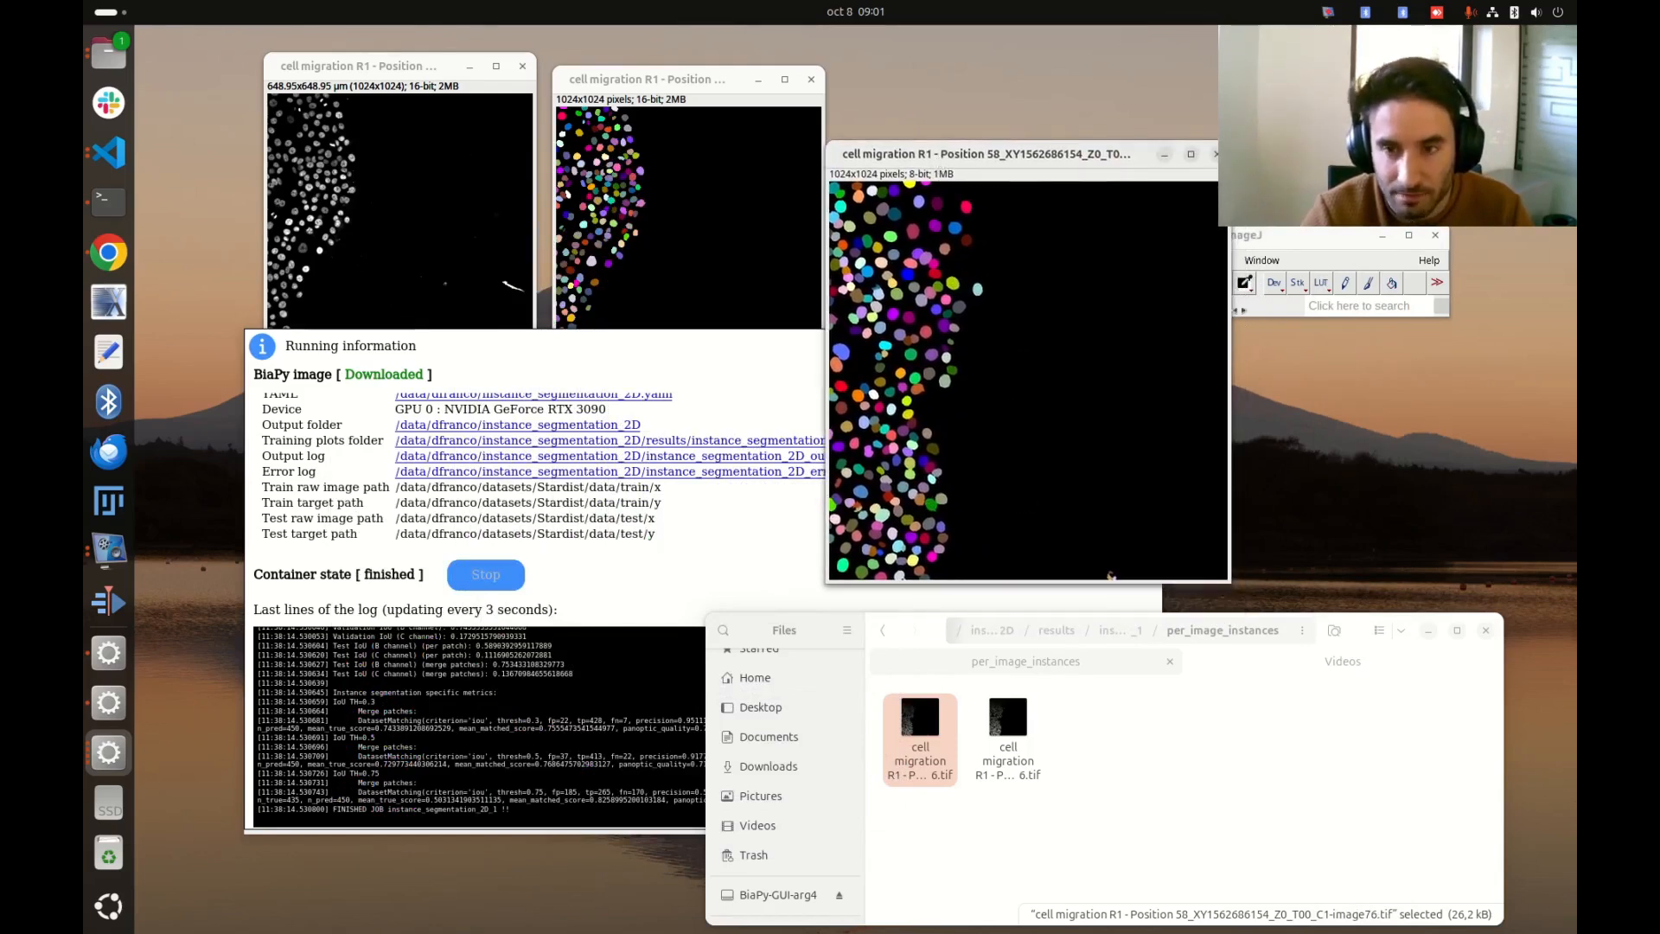
{"action": "left_click_drag", "start_coordinate": [1114, 160], "coordinate": [996, 157]}
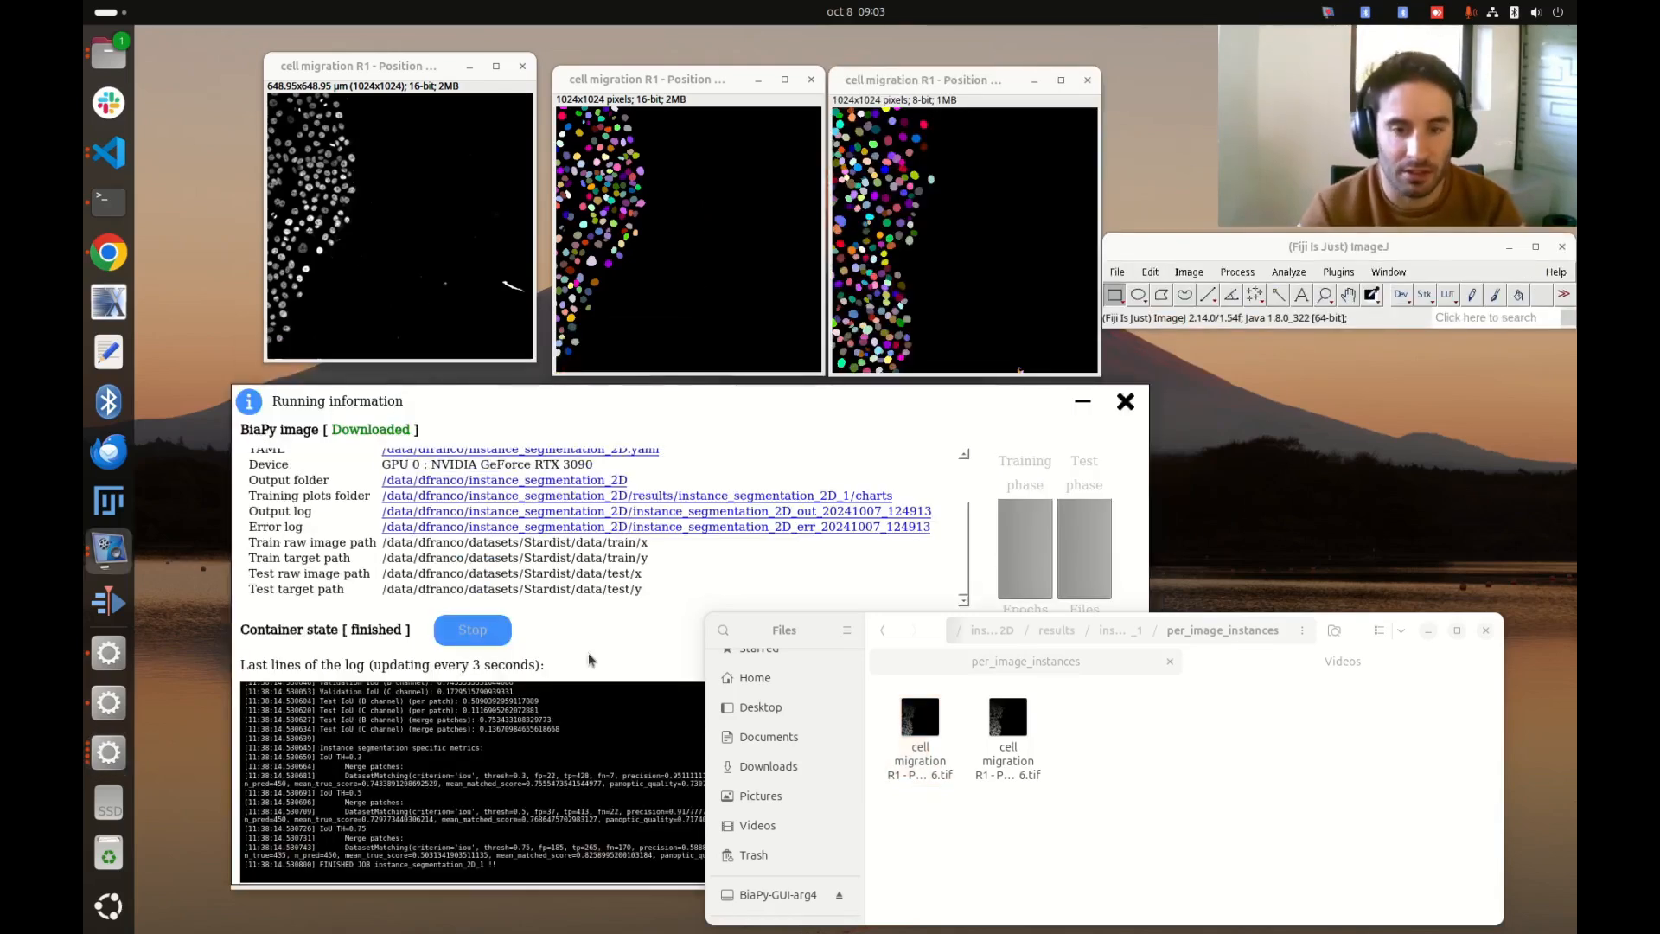
{"action": "left_click_drag", "start_coordinate": [937, 640], "coordinate": [977, 626]}
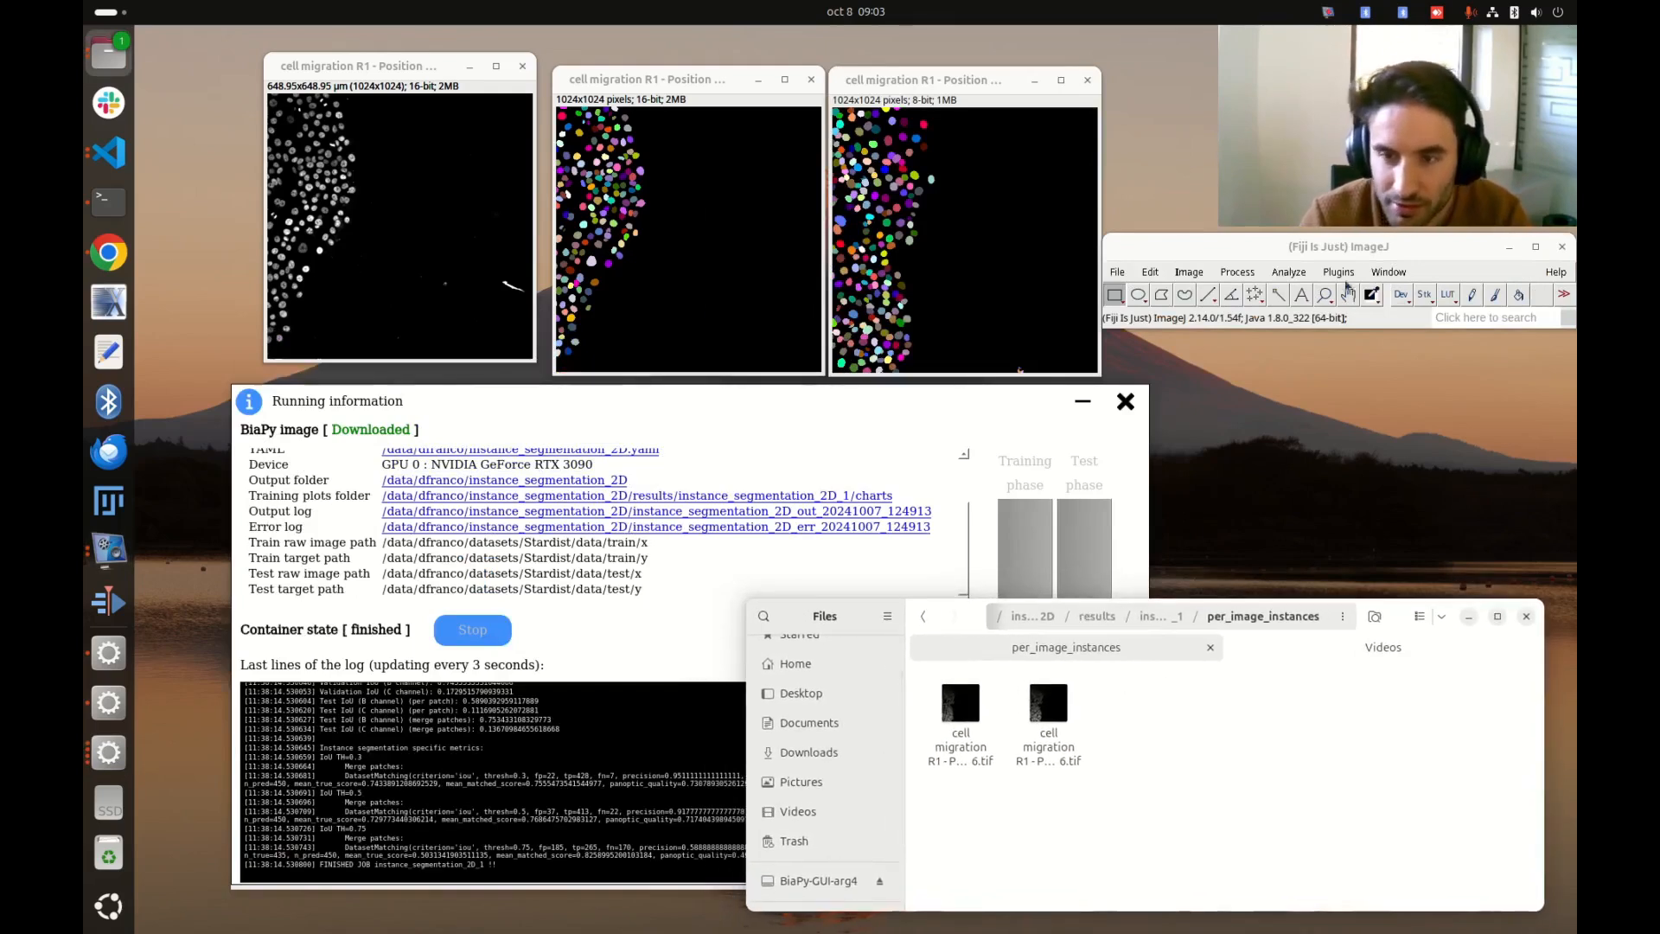